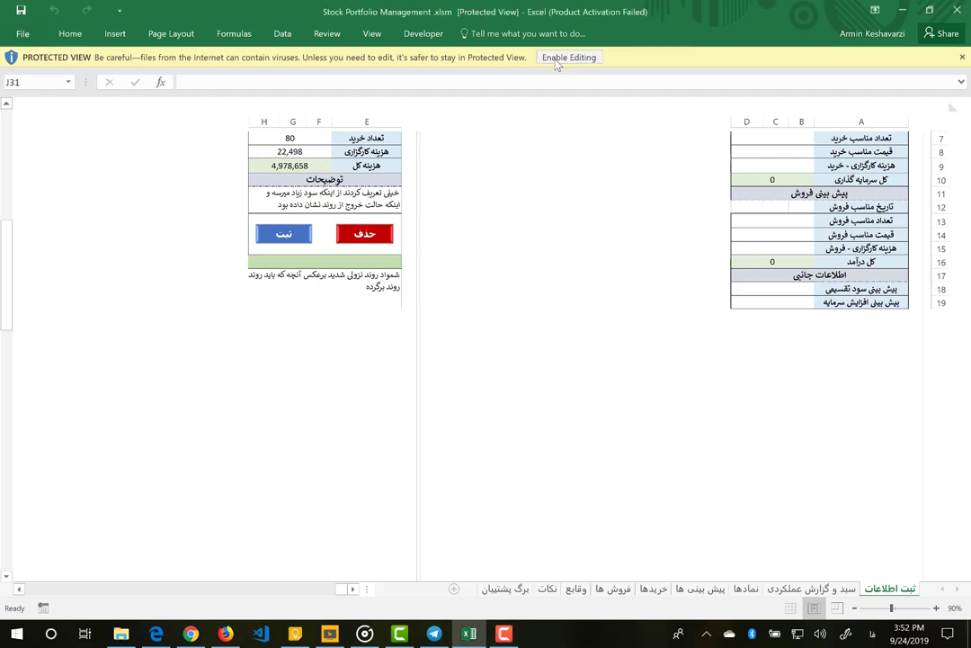
Enable editing and macros for Stock Portfolio Management.xlsm.
left_click(565, 61)
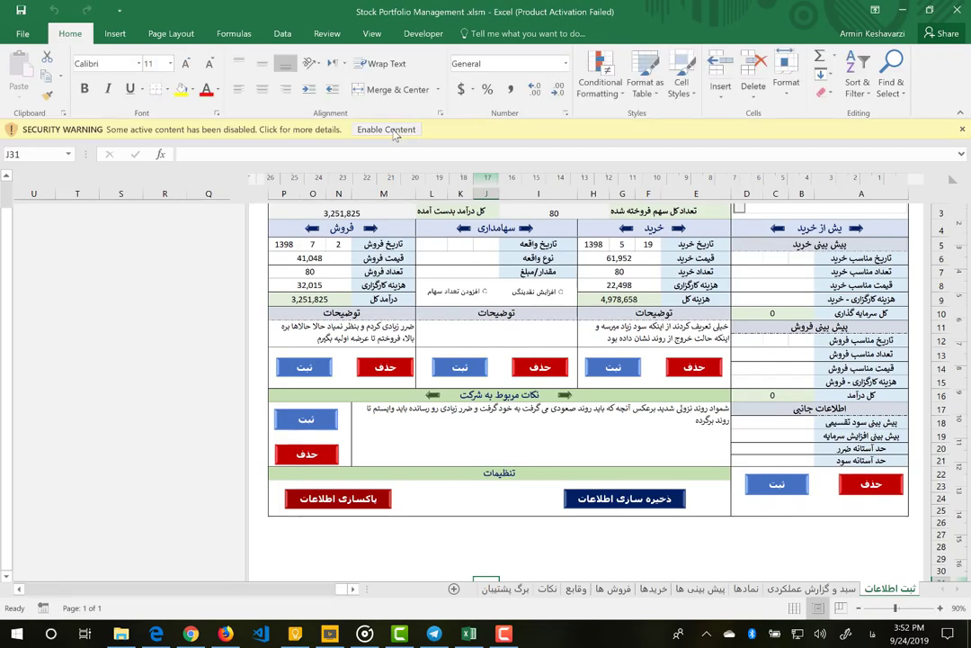
left_click(392, 130)
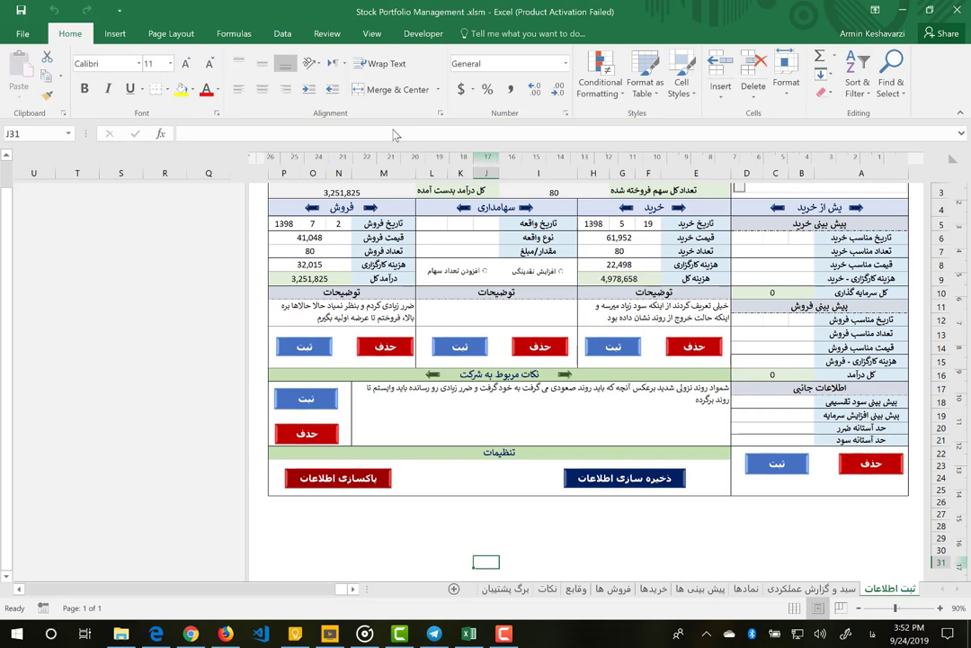
scroll(657, 368, "up", 2)
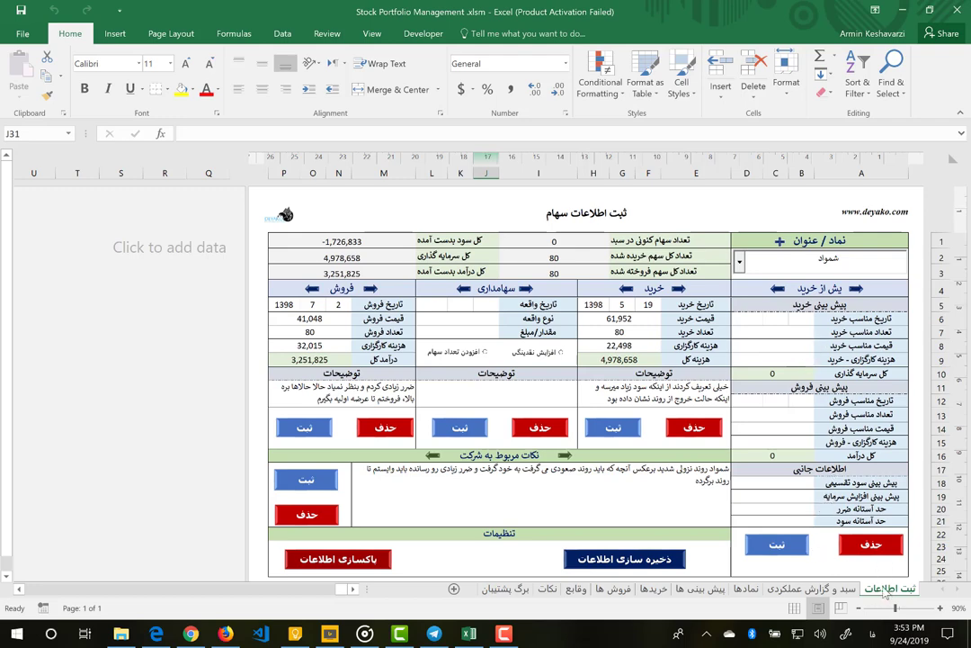
View the report and نمادها sheets, then hide نمادها and unhide it again.
left_click(829, 594)
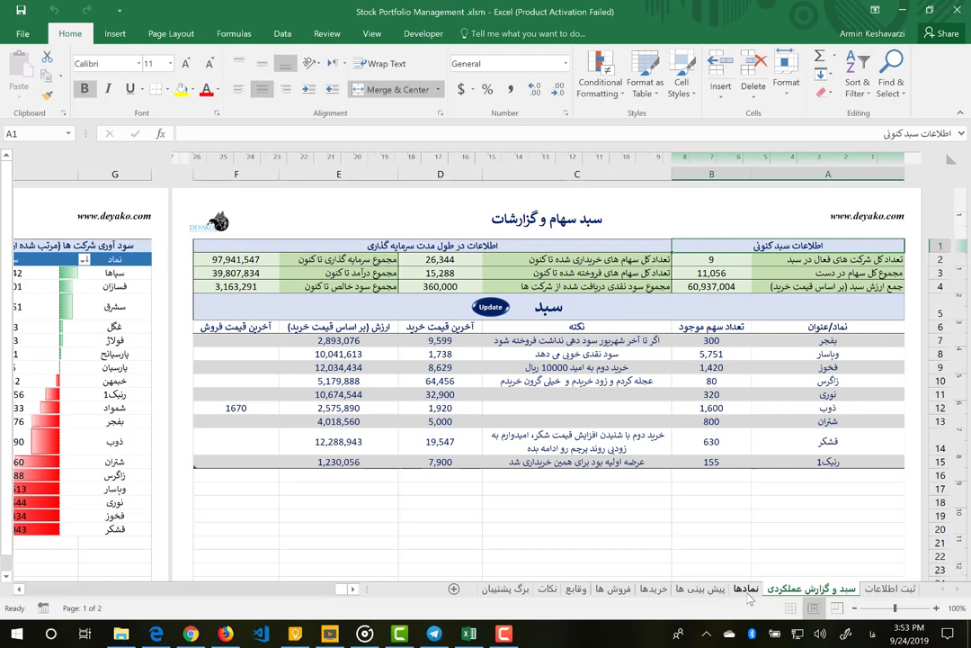
left_click(747, 593)
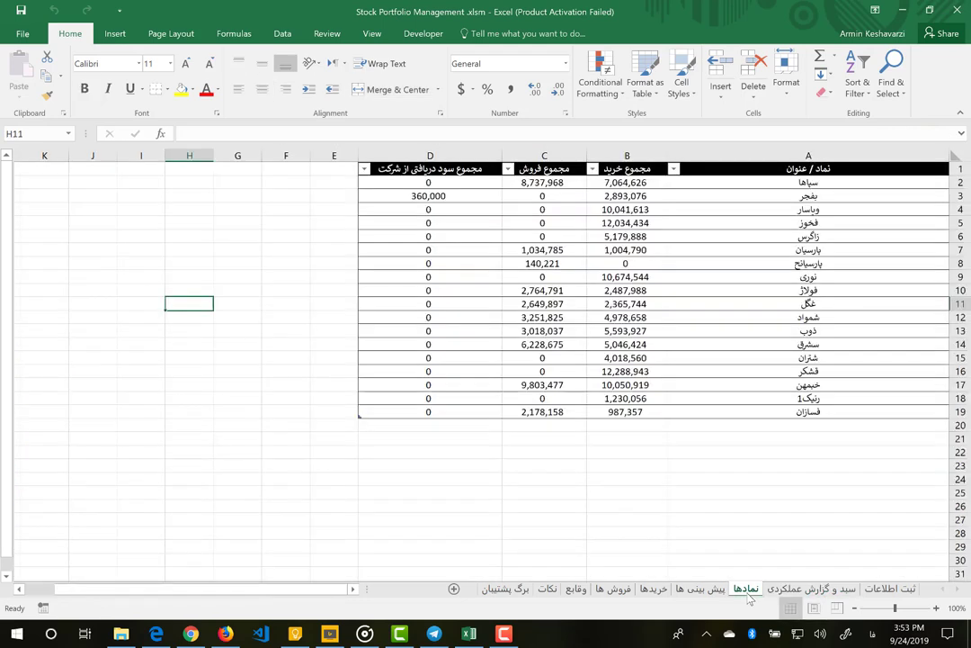
right_click(749, 600)
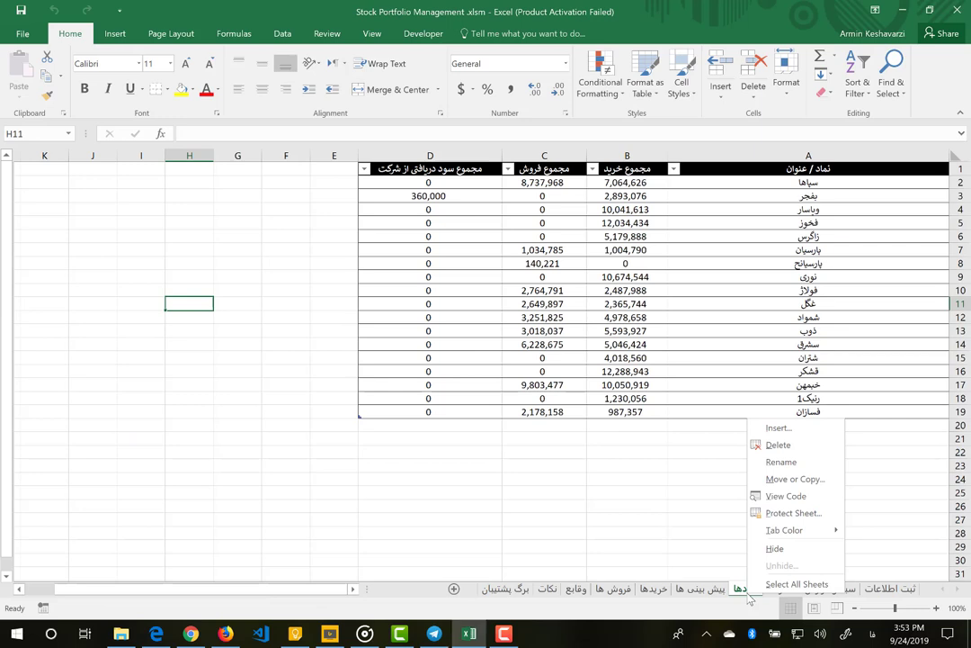
left_click(791, 551)
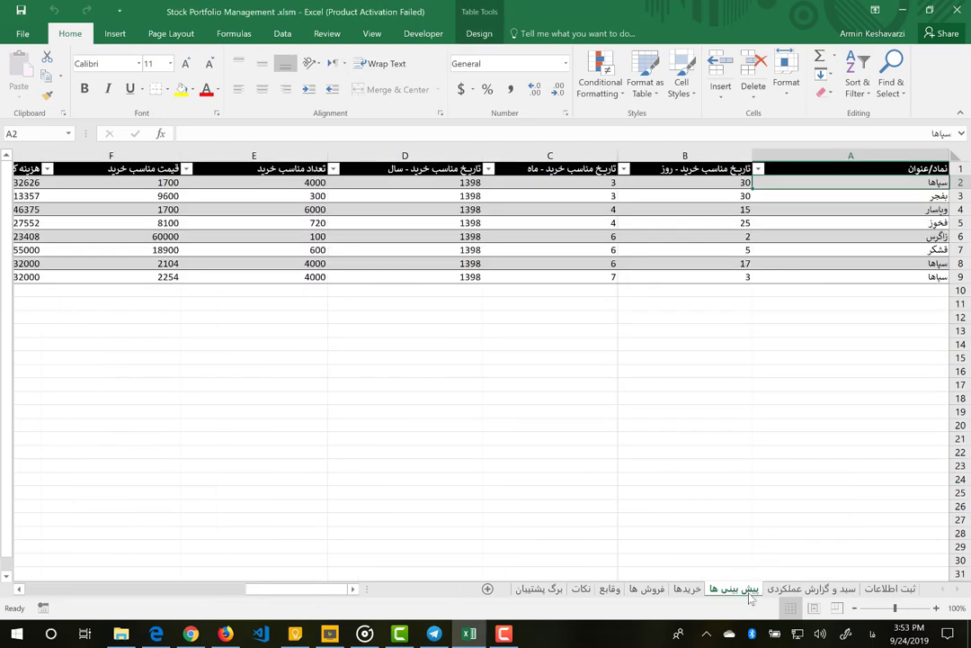
right_click(750, 598)
left_click(784, 566)
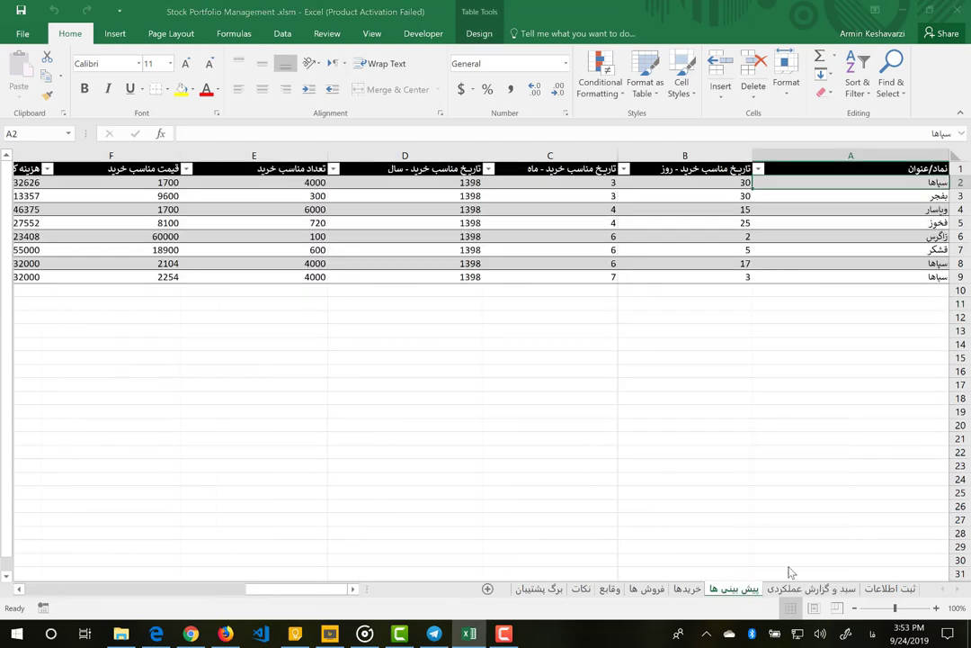
left_click(809, 600)
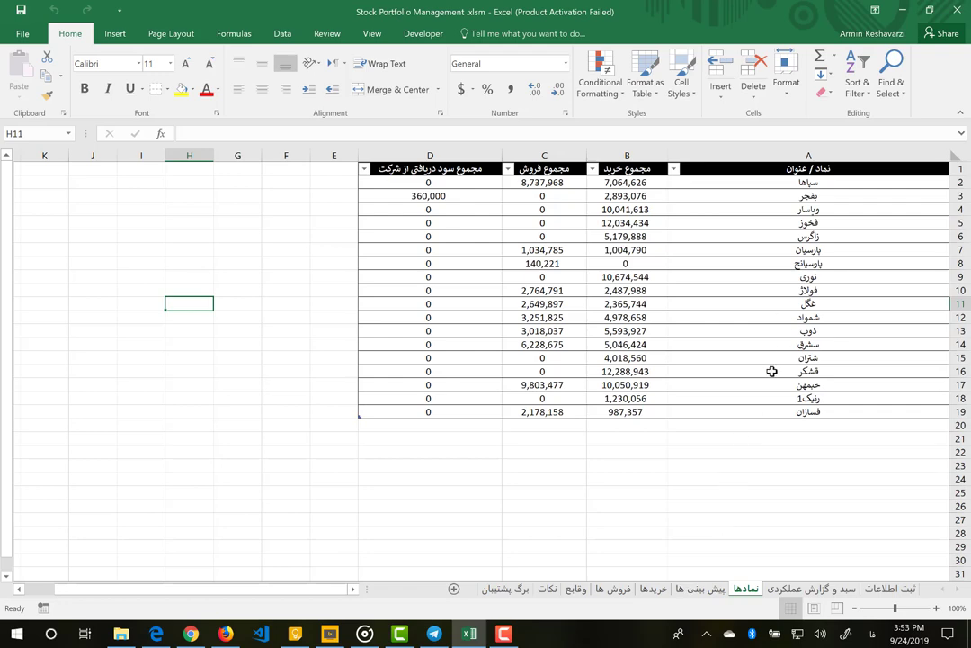
Browse the forecasts, purchases, sales, events, notes and pivot sheets, finishing on ثبت اطلاعات.
left_click(703, 589)
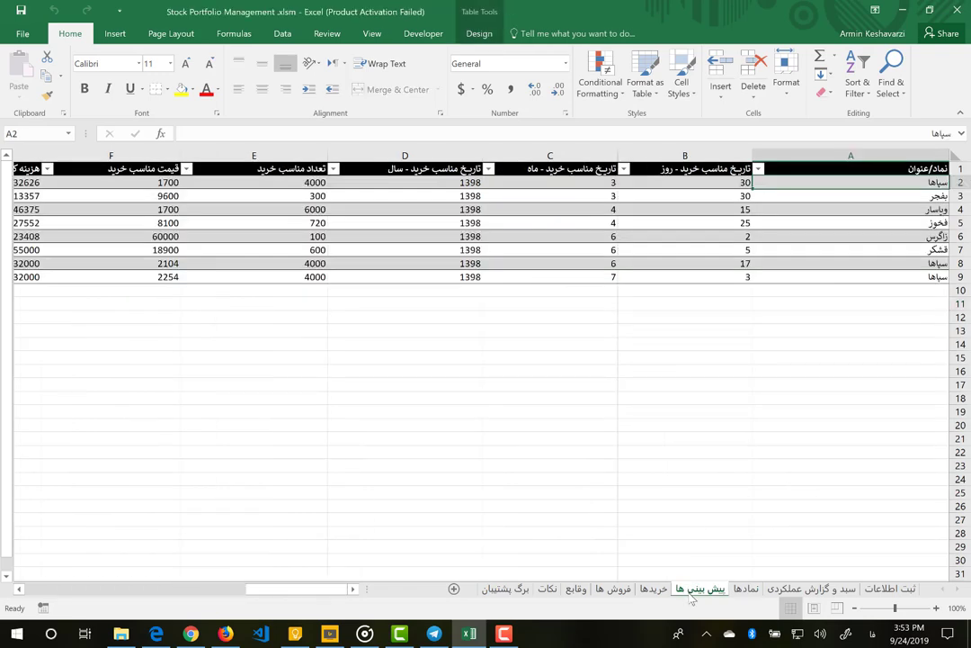
left_click(886, 589)
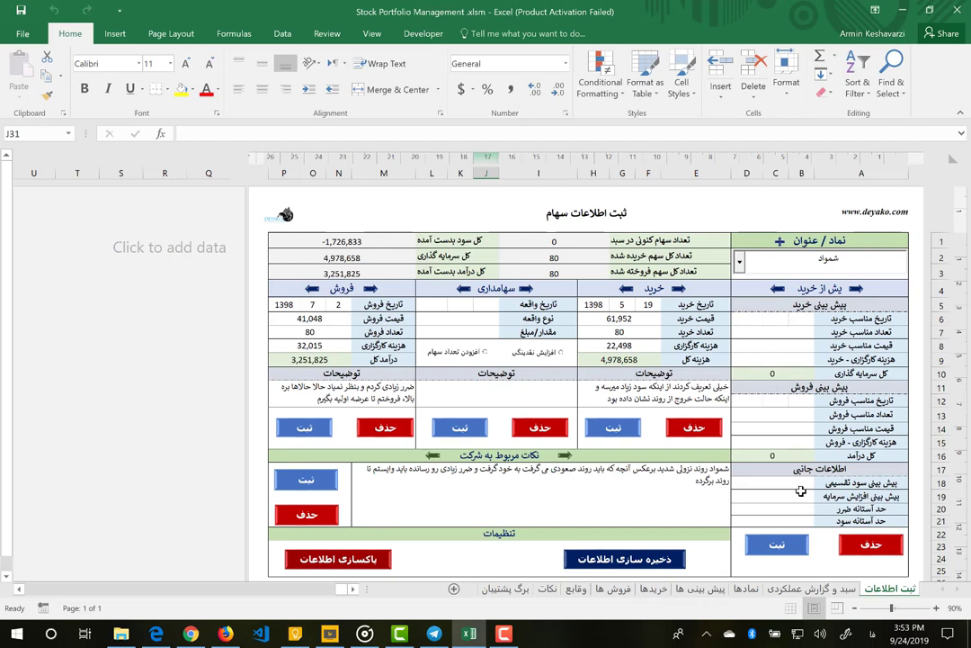
left_click(648, 590)
left_click(615, 589)
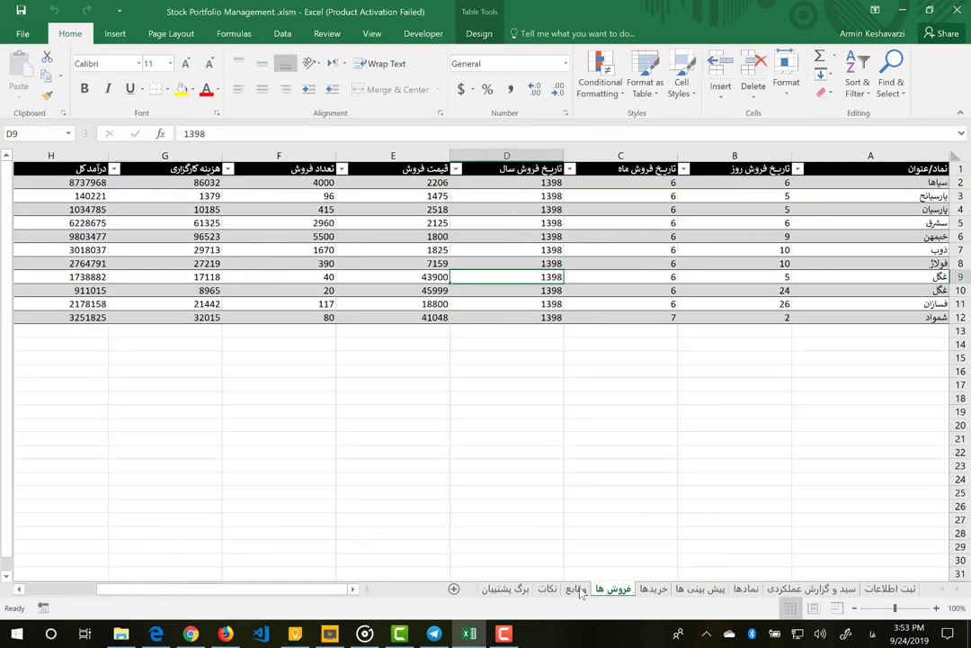
left_click(575, 590)
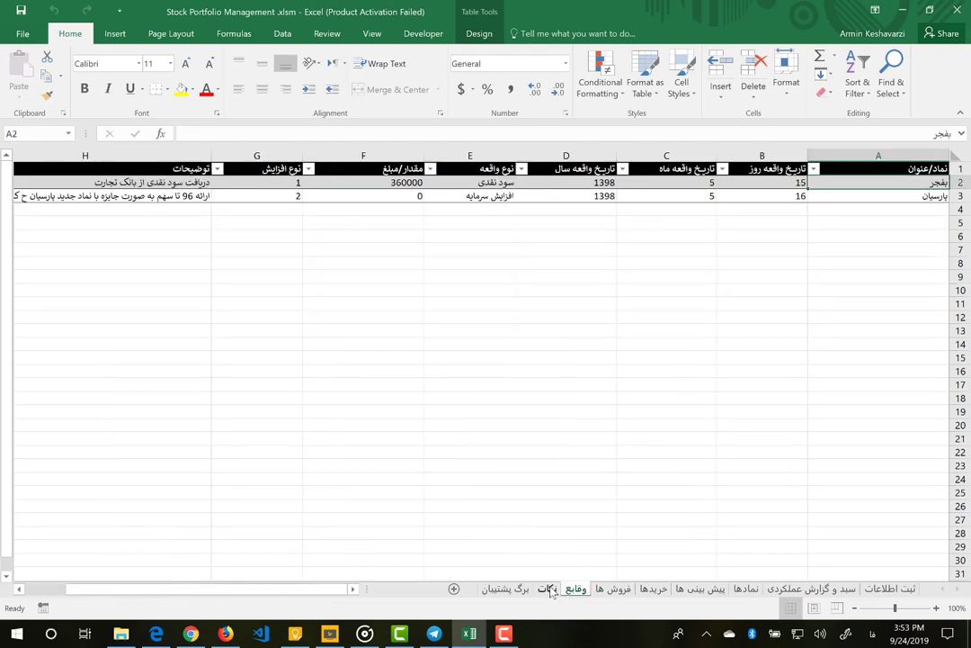
left_click(547, 589)
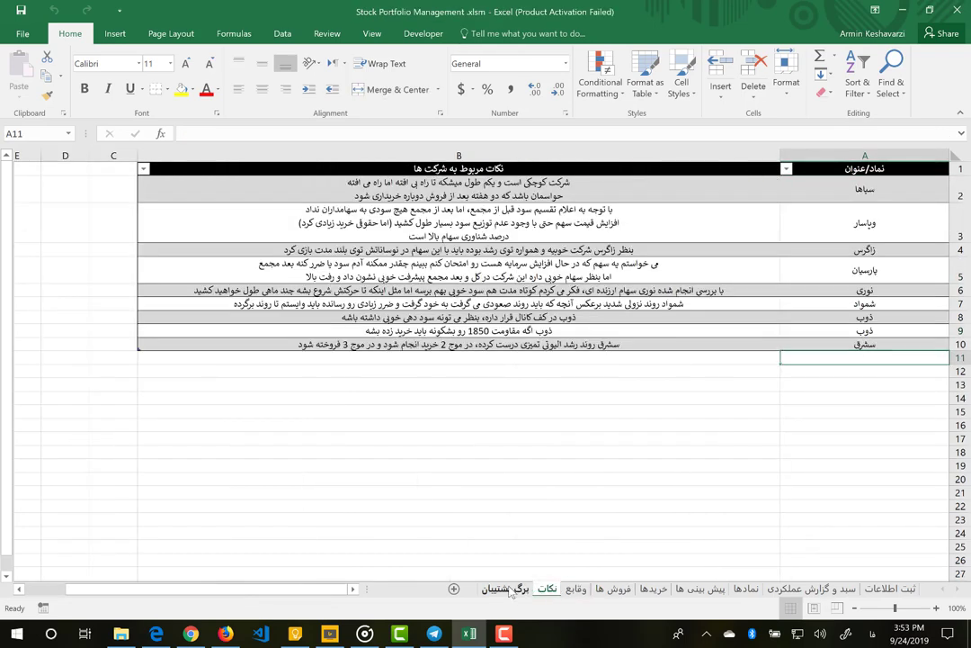
left_click(513, 589)
left_click(796, 591)
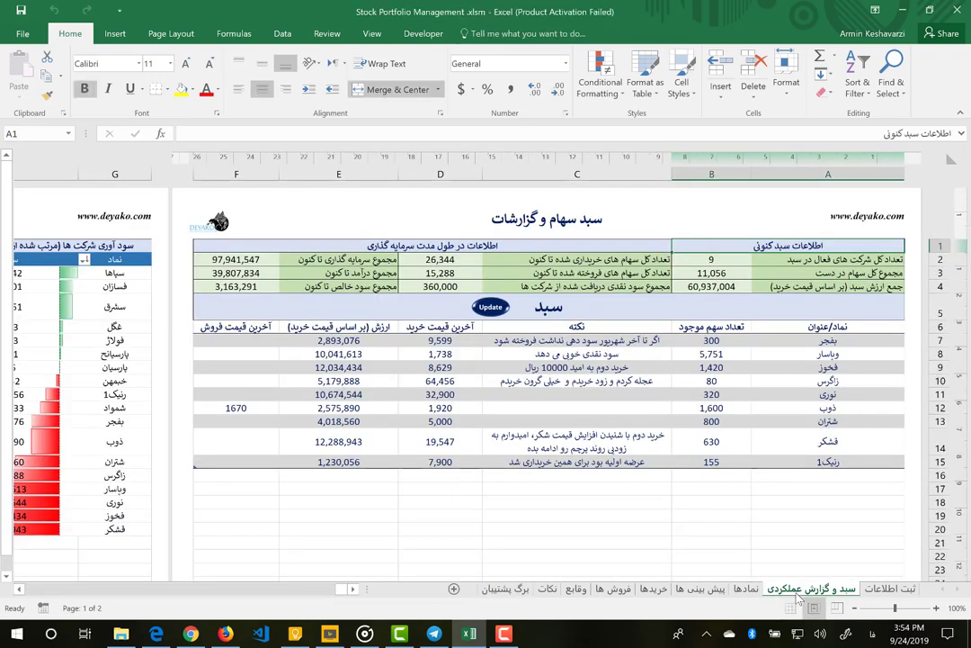
left_click(891, 589)
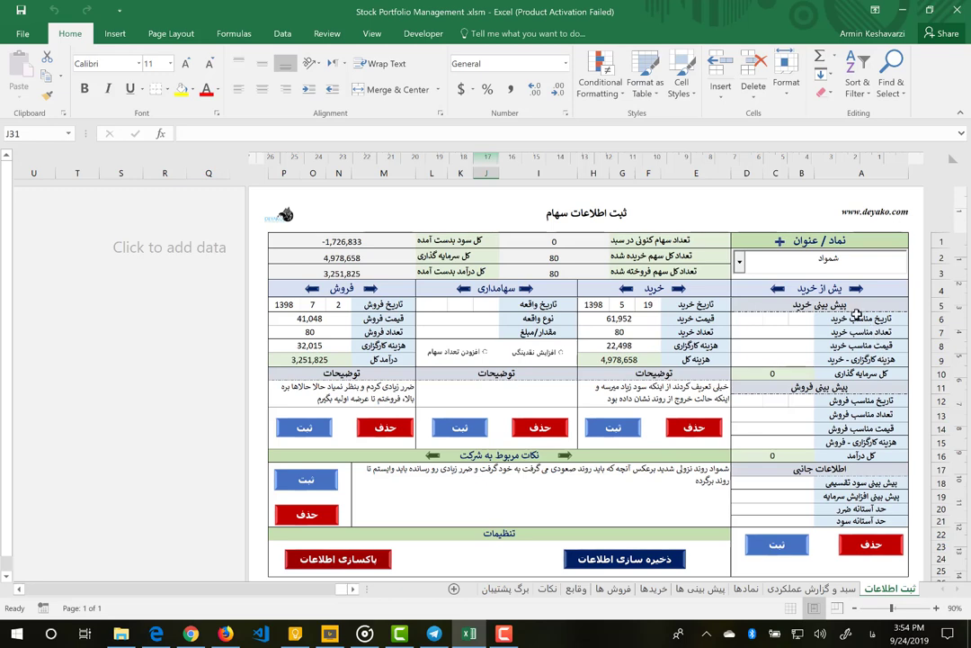
left_click_drag(857, 310, 861, 372)
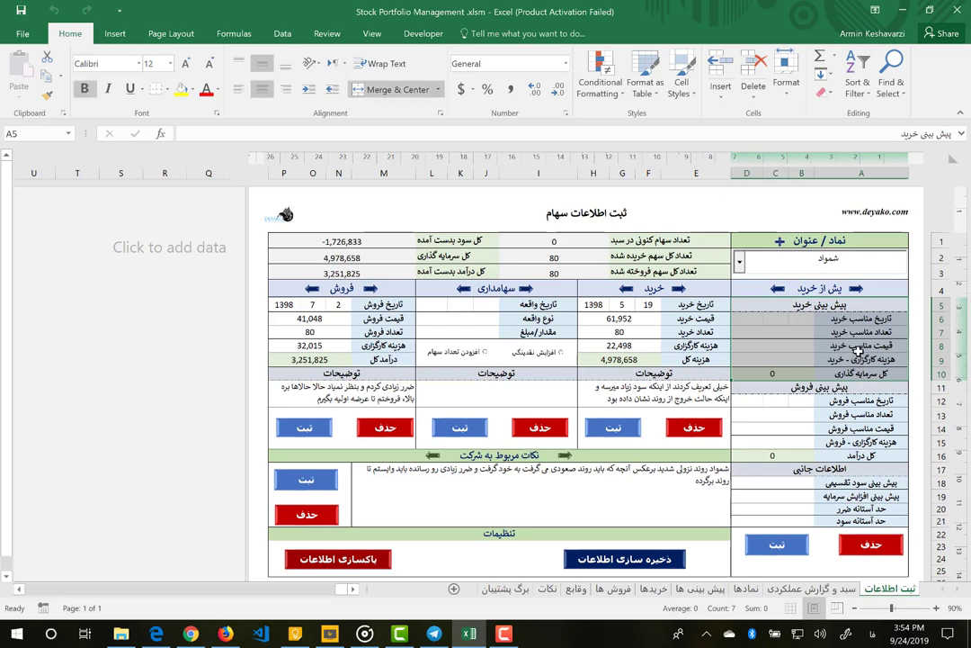
left_click(864, 333)
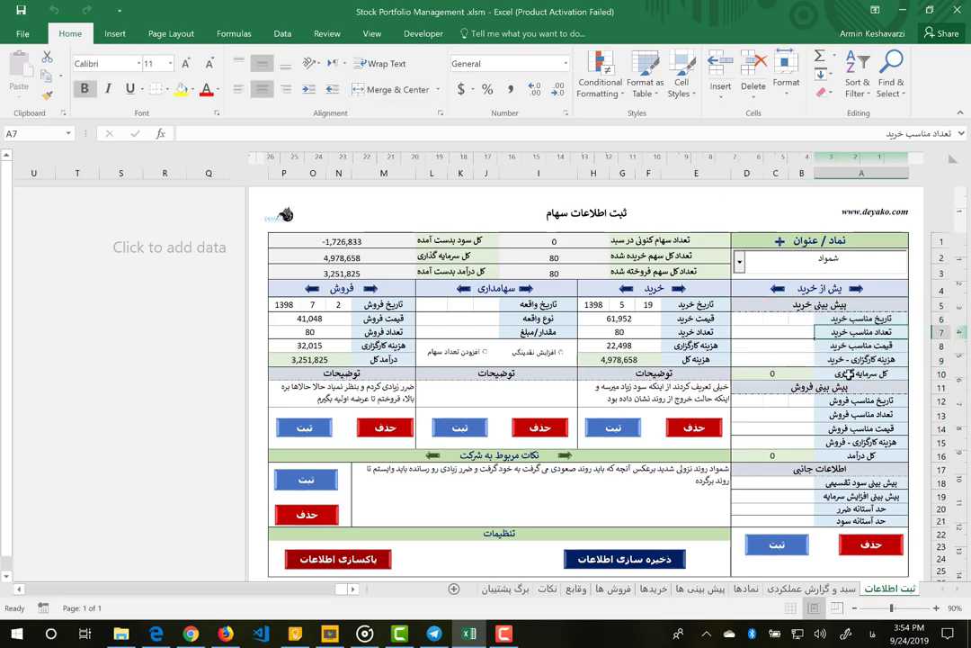
left_click_drag(850, 387, 852, 452)
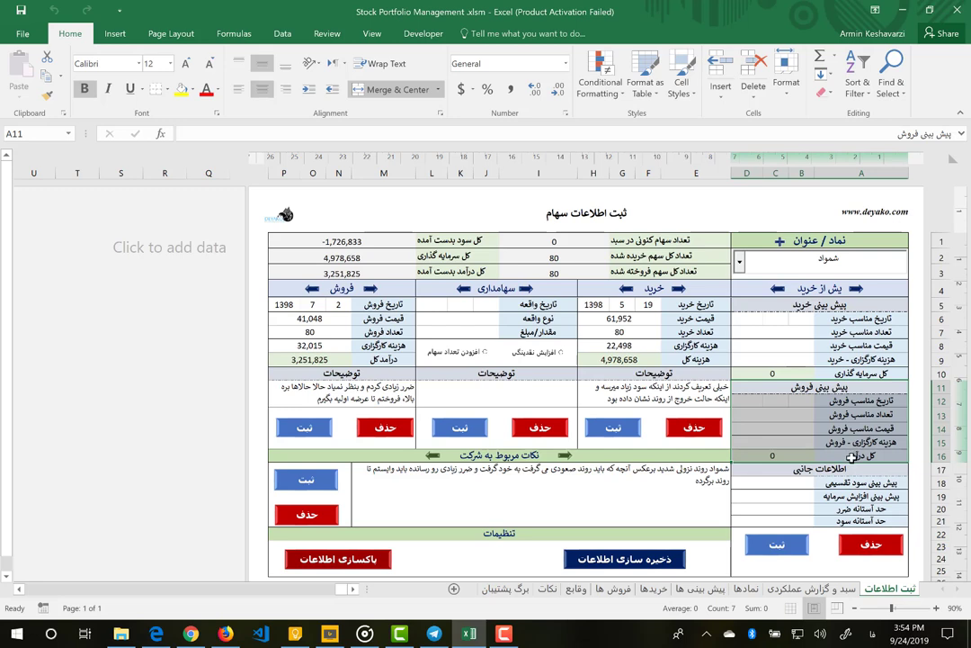
left_click(840, 469)
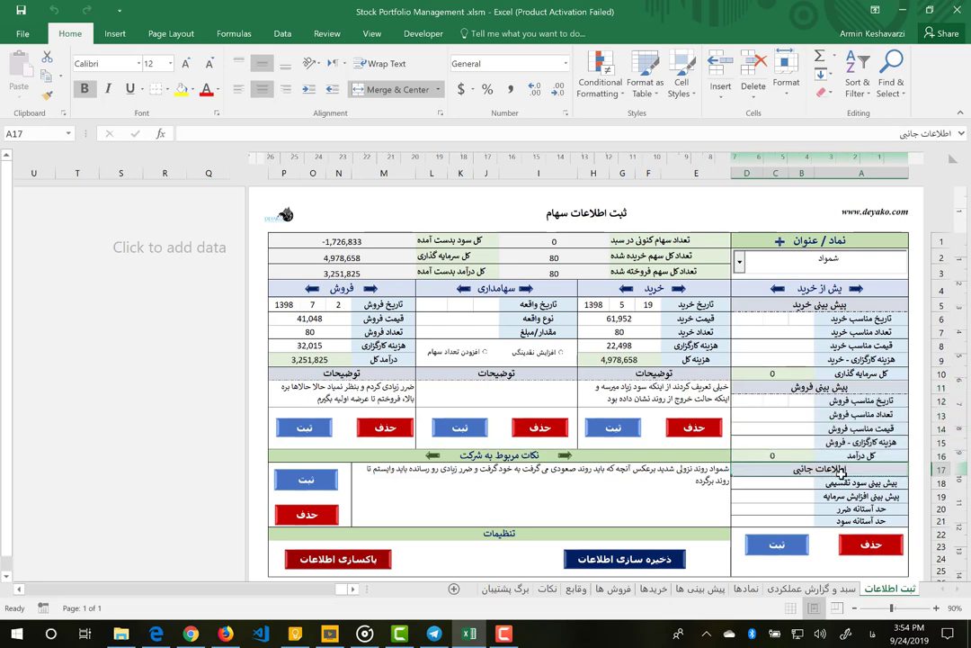
left_click_drag(840, 469, 828, 520)
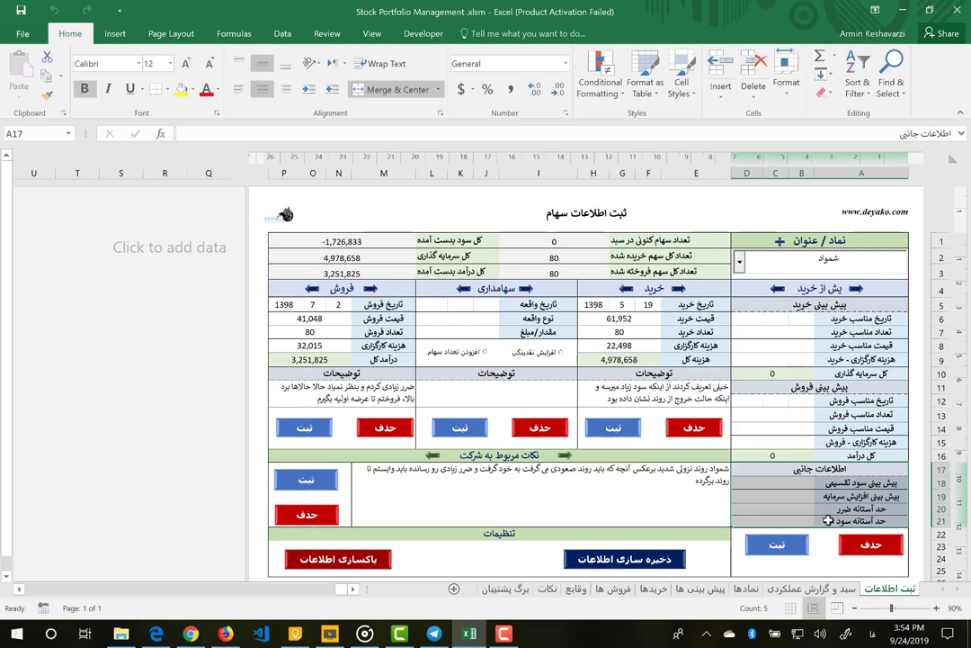
left_click(788, 483)
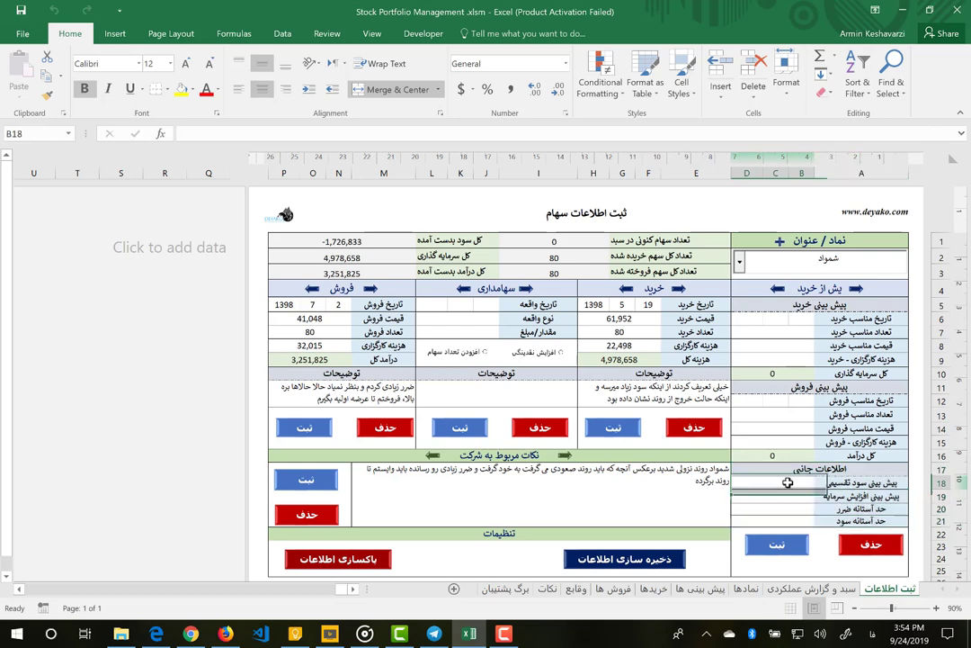
left_click_drag(787, 483, 836, 477)
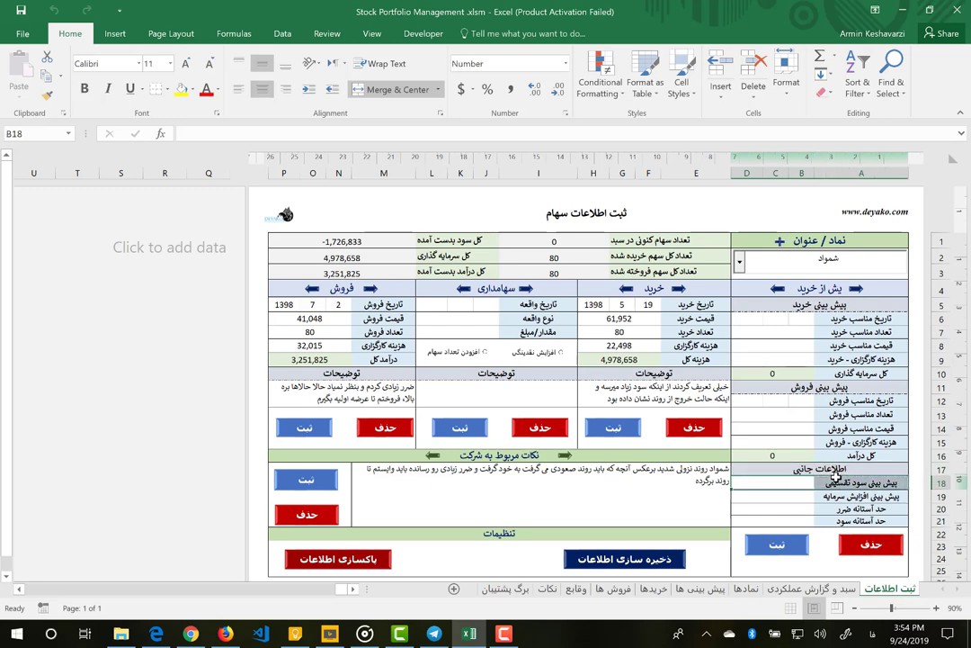
left_click_drag(798, 494, 822, 493)
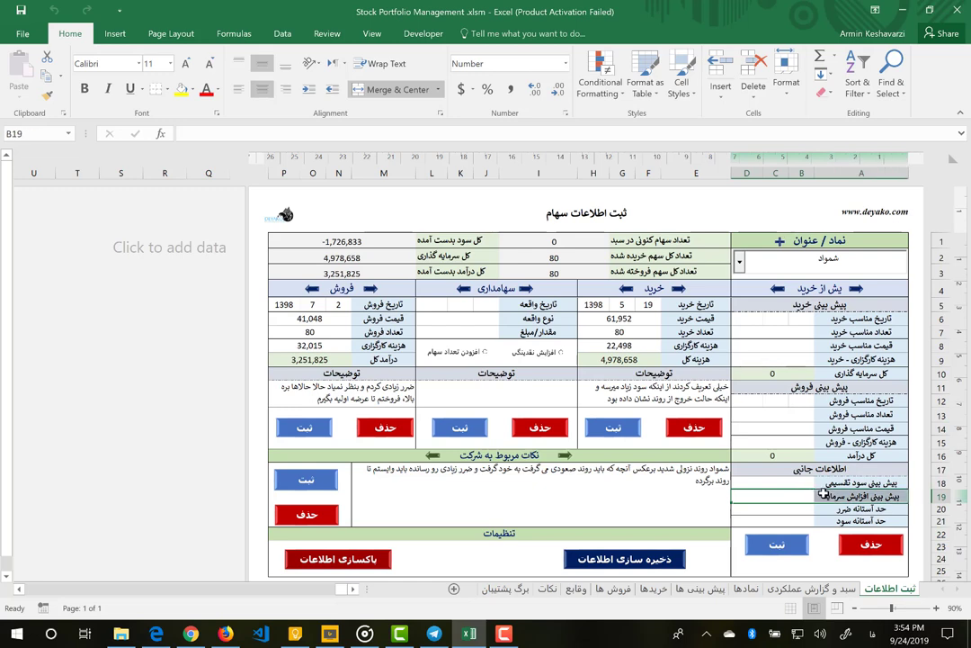
left_click_drag(814, 507, 796, 521)
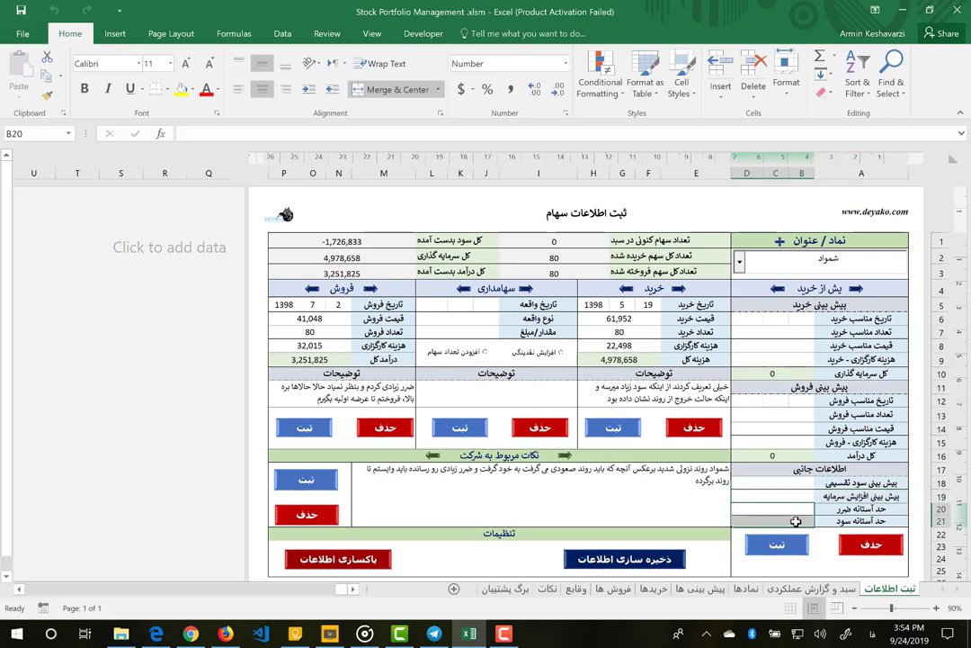
Choose سشرق from the form's symbol dropdown to display its records.
left_click(741, 264)
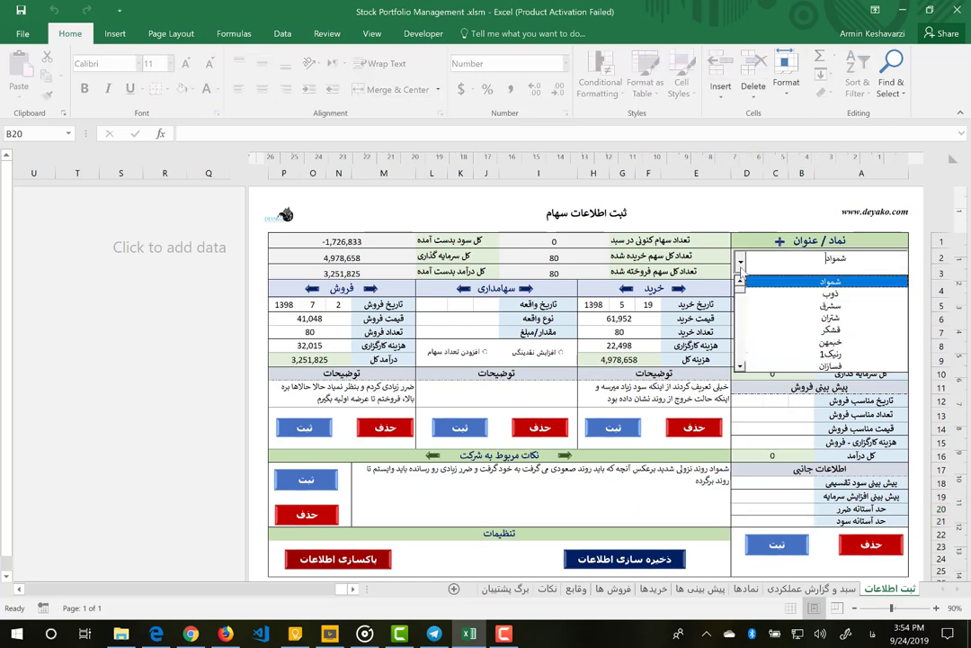
left_click(812, 308)
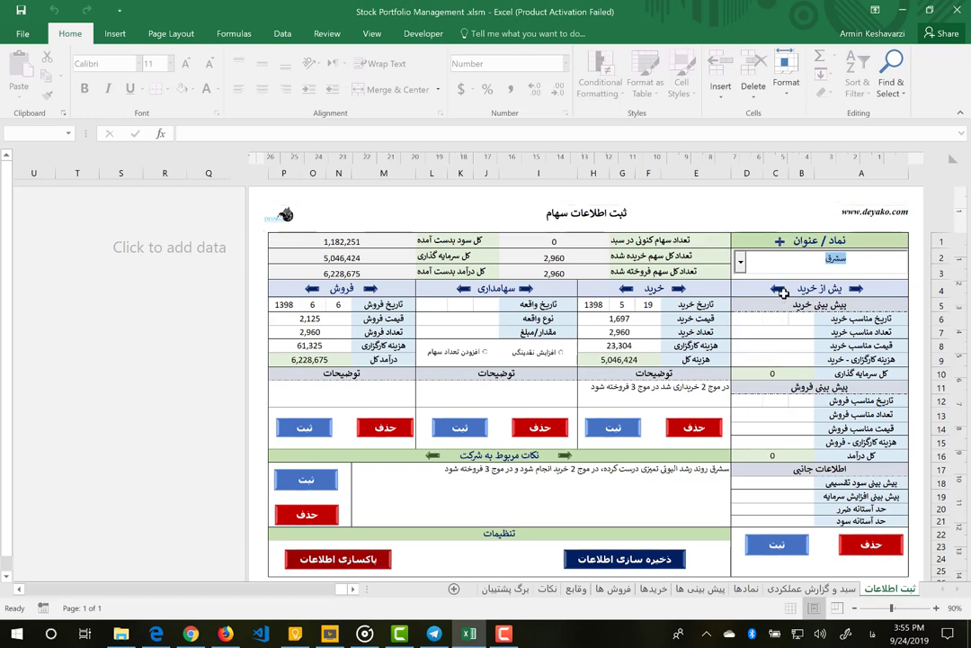
Add a new stock symbol to the entry form.
left_click(780, 243)
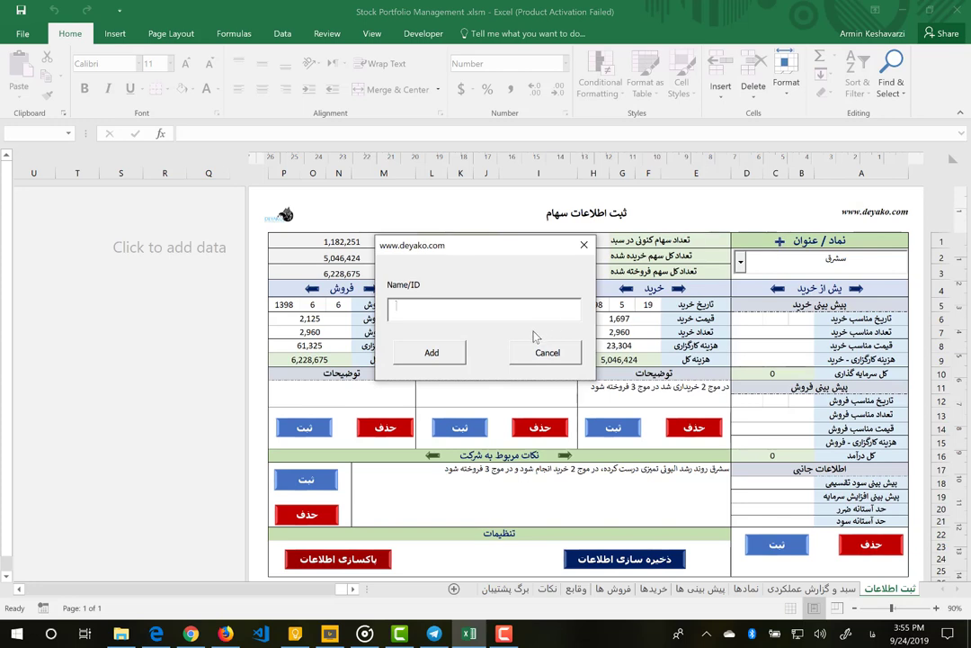
type("ست")
left_click(437, 357)
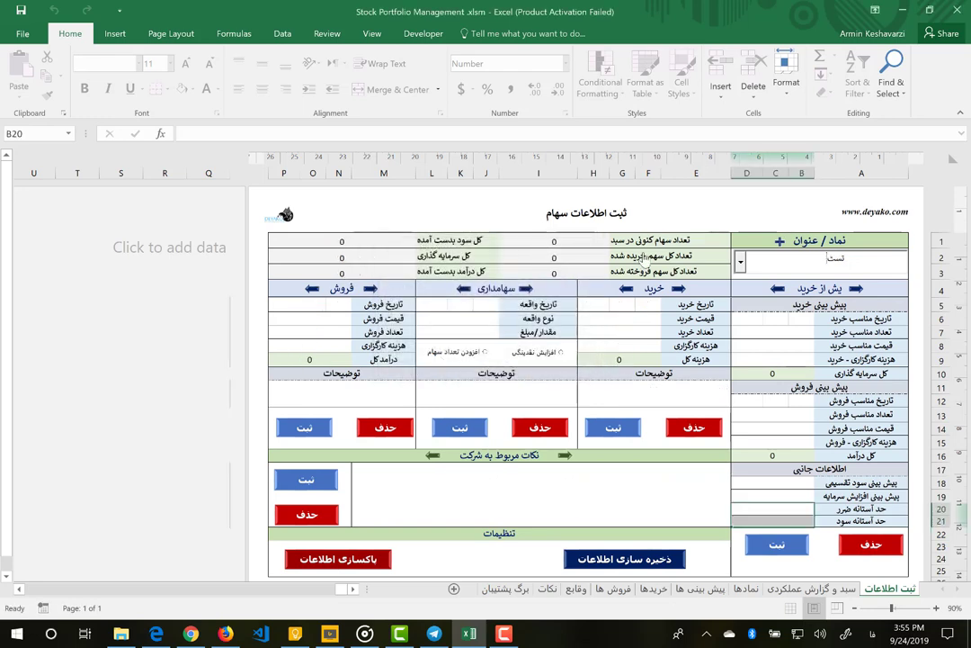
Enter purchase forecast date 15/7/1398, quantity 100 and price 1,000, checking the 100,000 total.
left_click(794, 317)
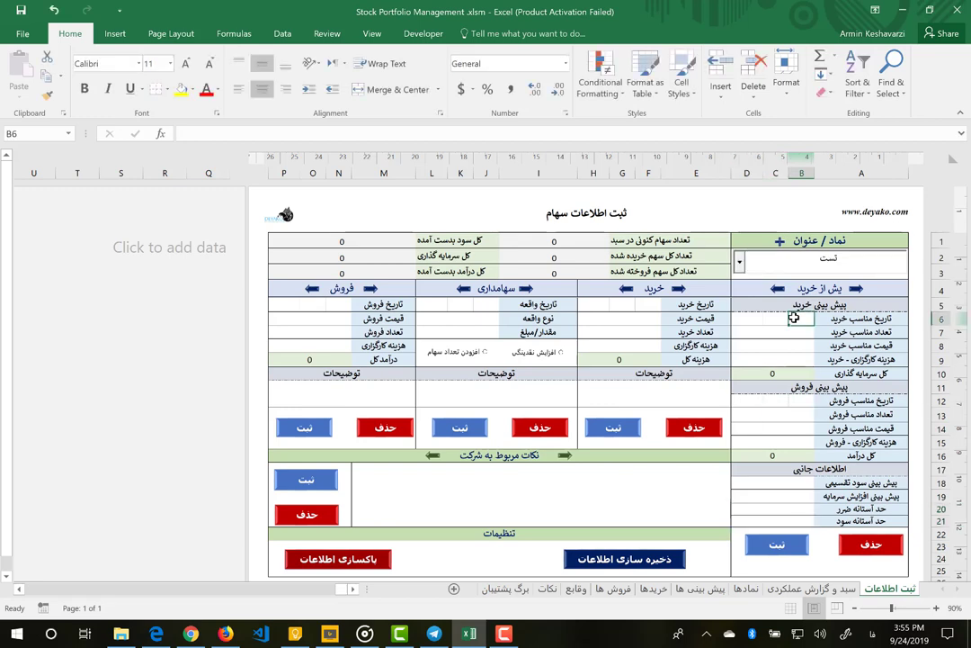
type("15")
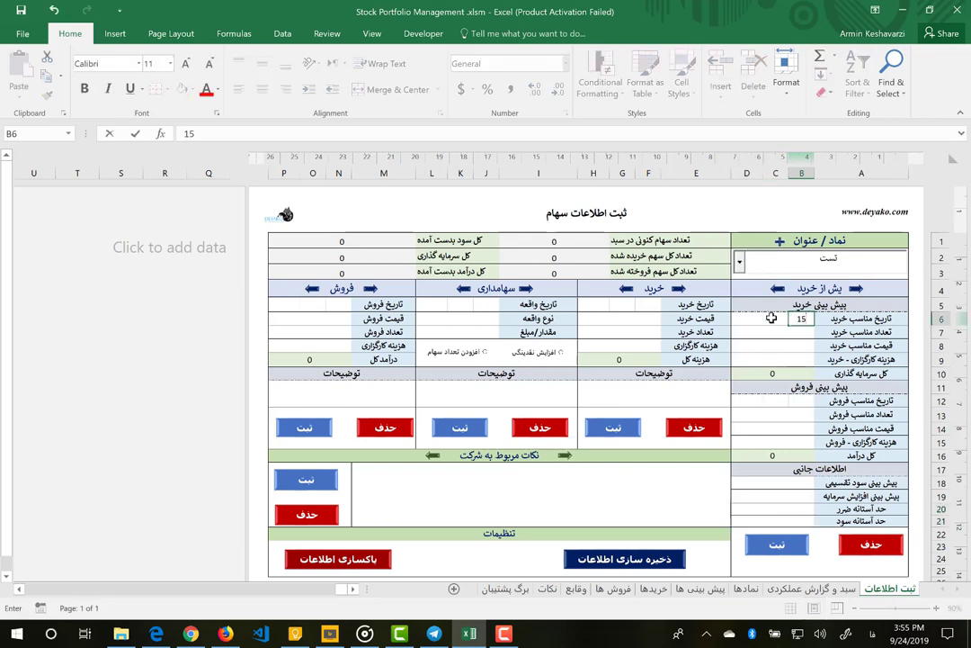
left_click(772, 317)
type("7")
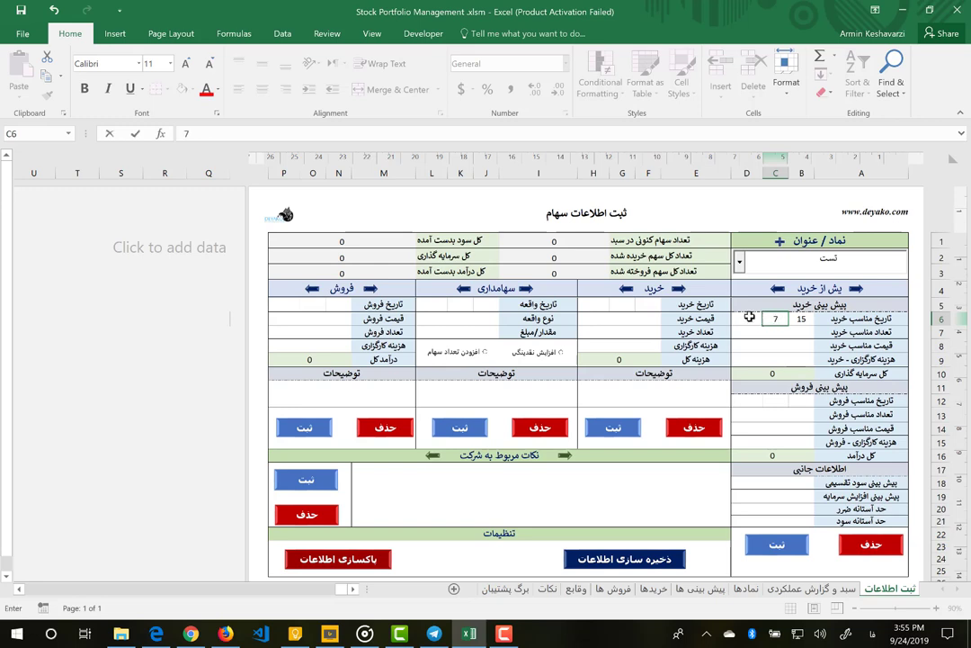
left_click(750, 316)
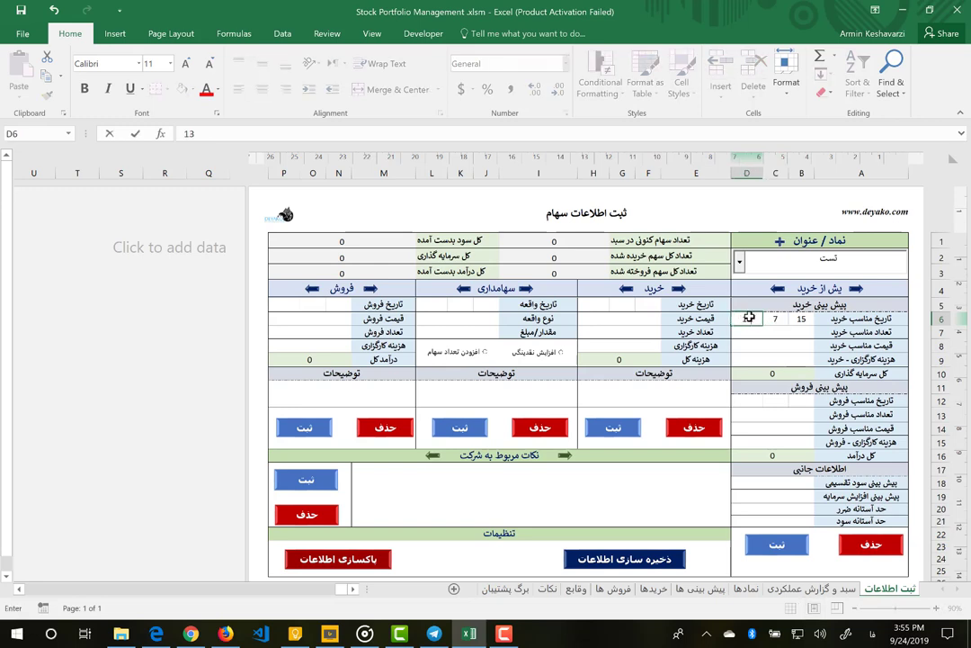
type("1398")
key("Return")
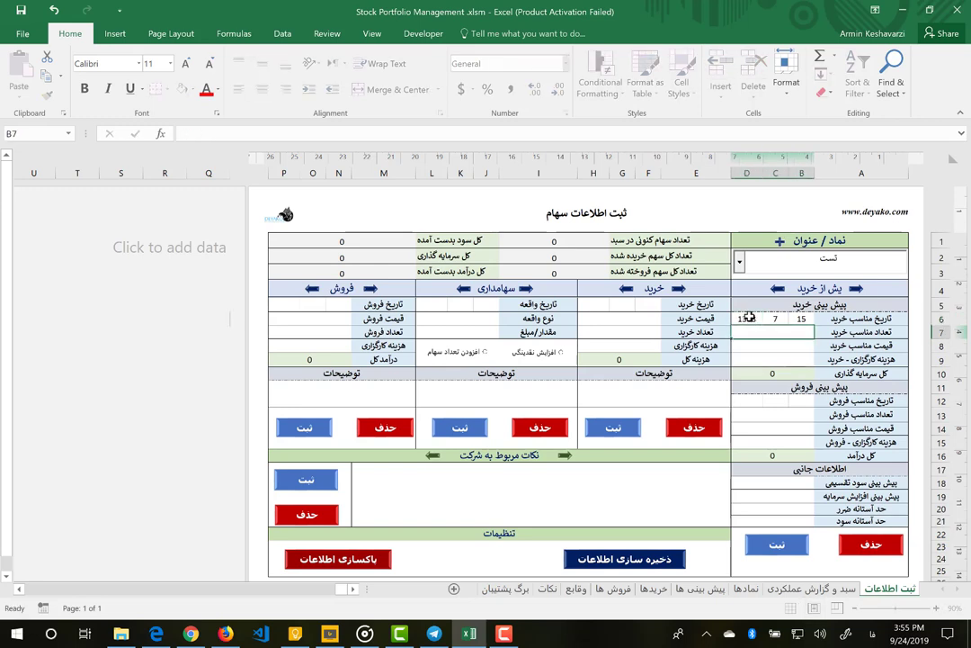
type("100")
key("Return")
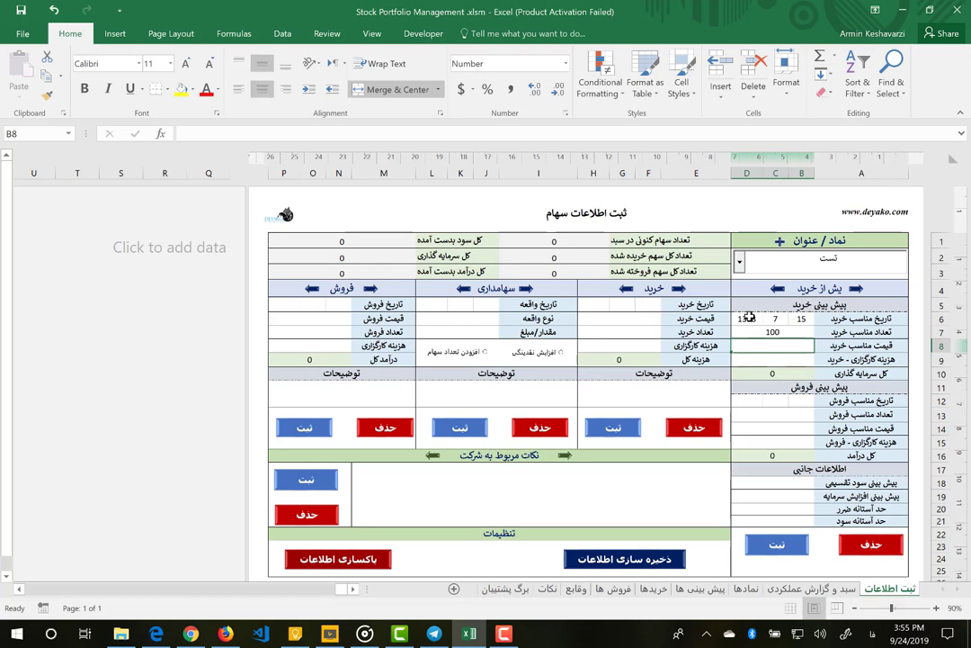
type("1000")
key("Return")
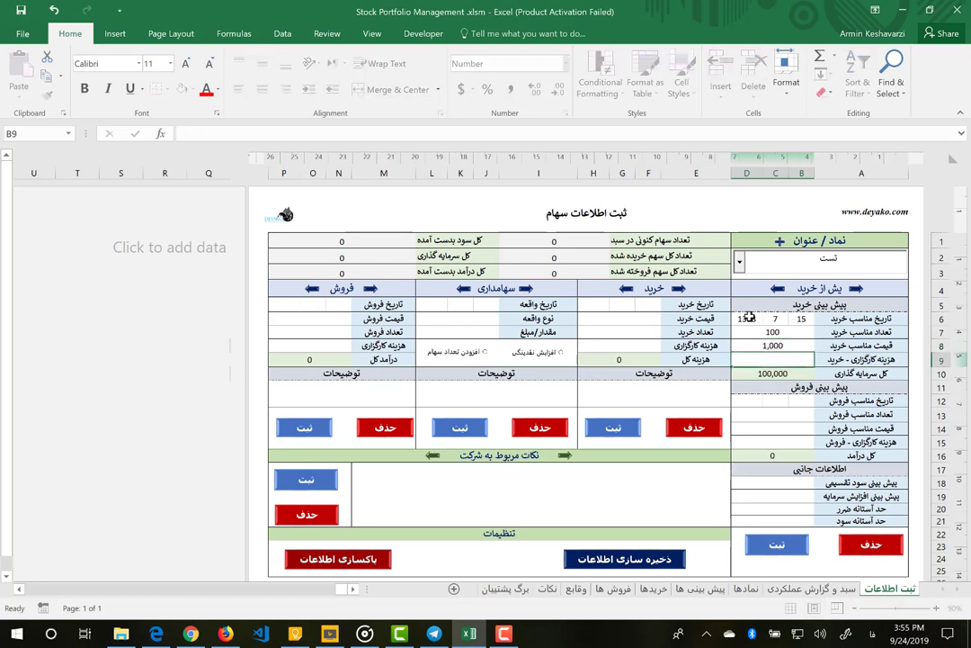
left_click(799, 377)
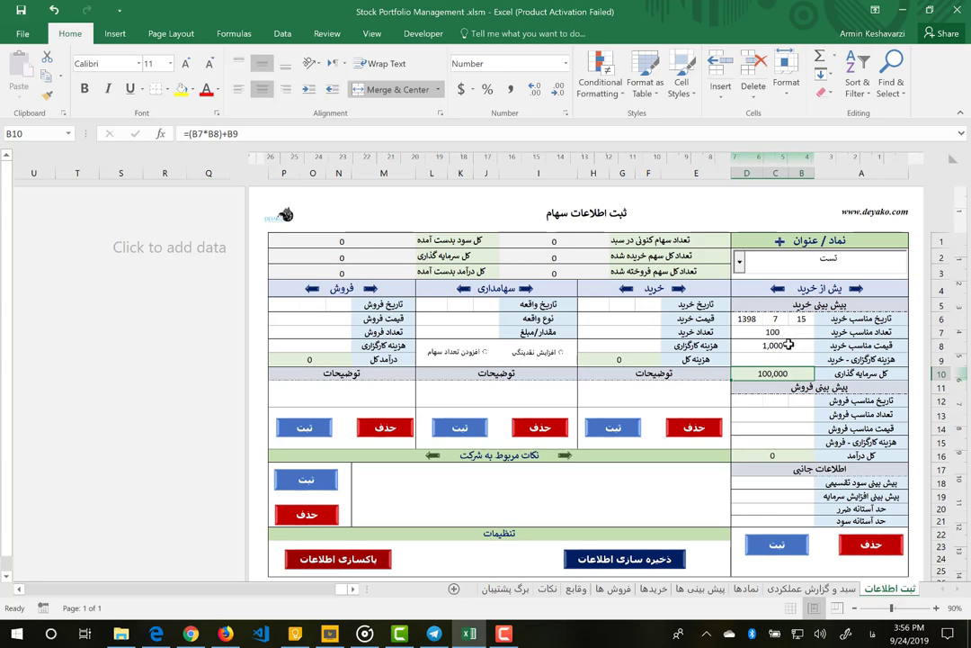
left_click(787, 345)
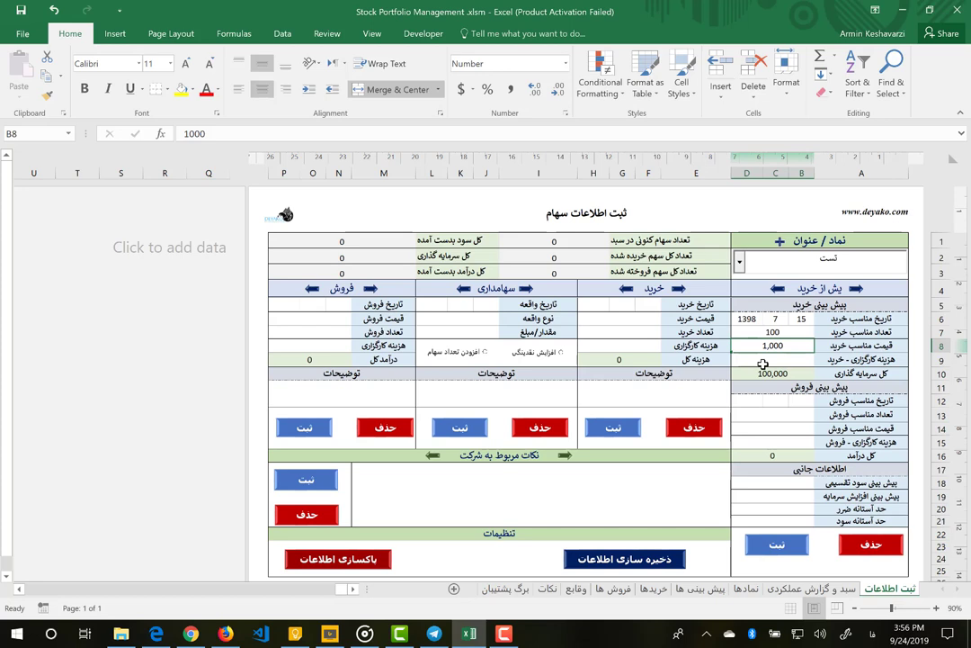
left_click(763, 363)
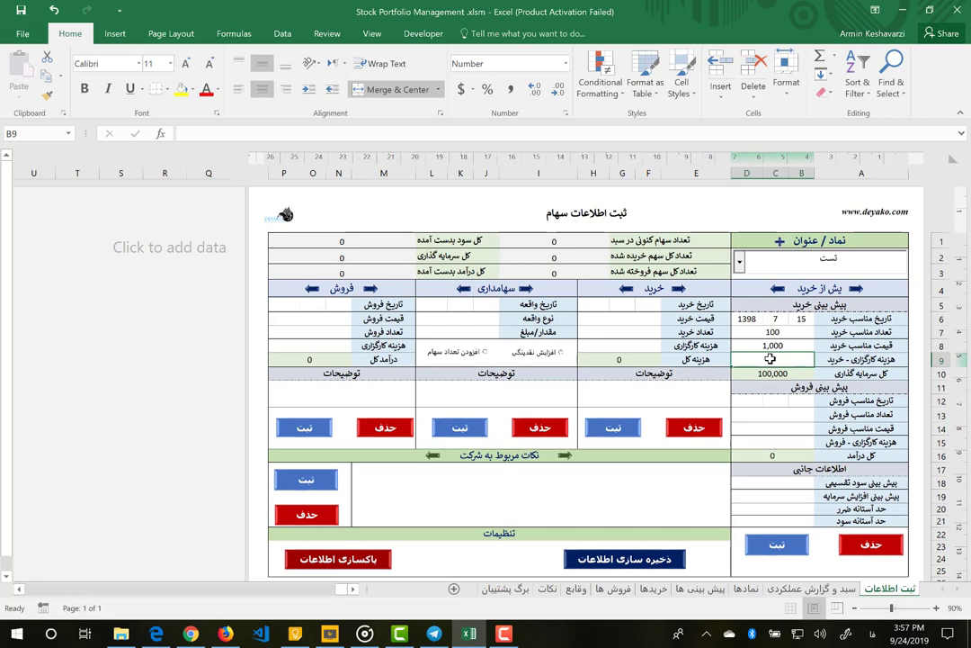
Set the purchase brokerage fee to 200, correcting the mistyped 2000.
type("2000")
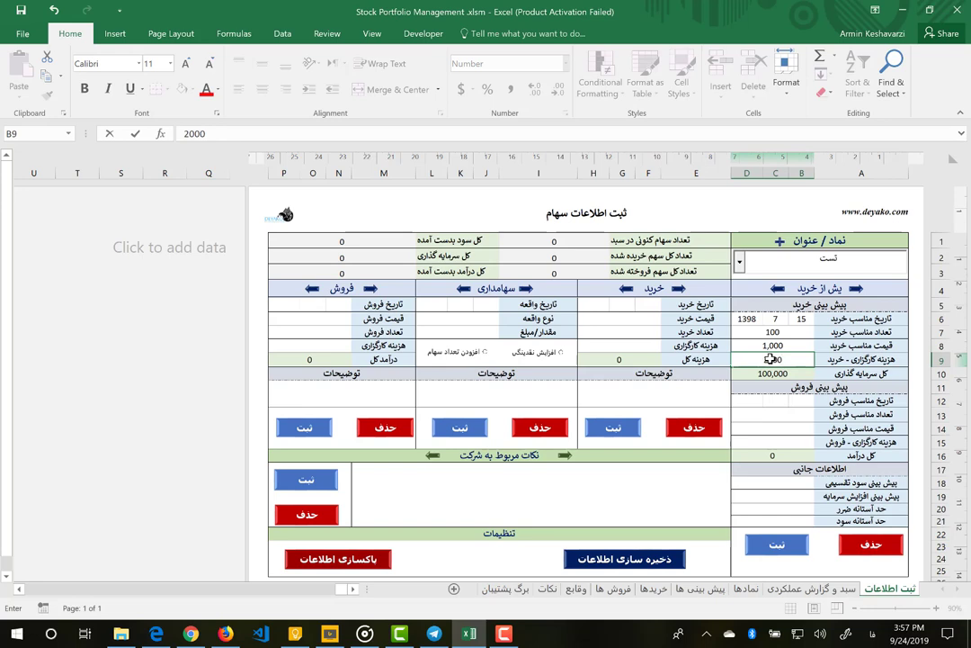
key("Return")
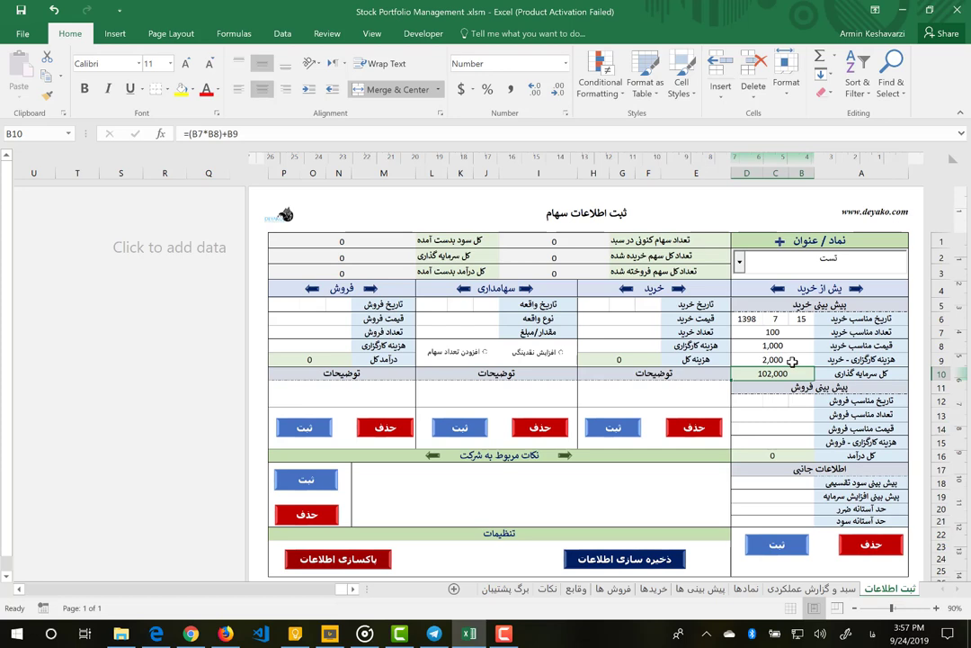
double_click(792, 360)
key("BackSpace")
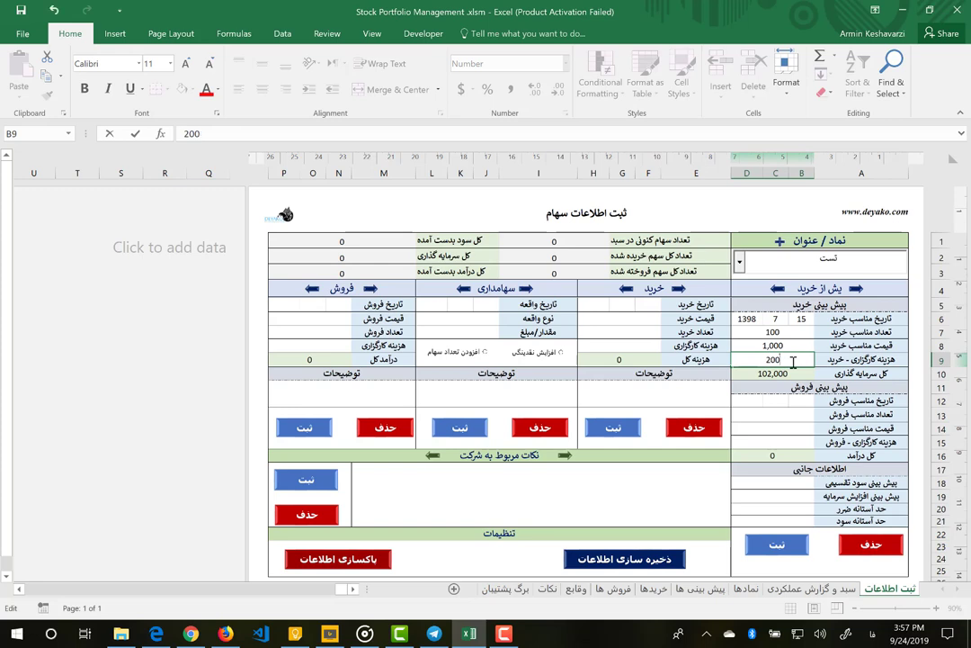
key("Return")
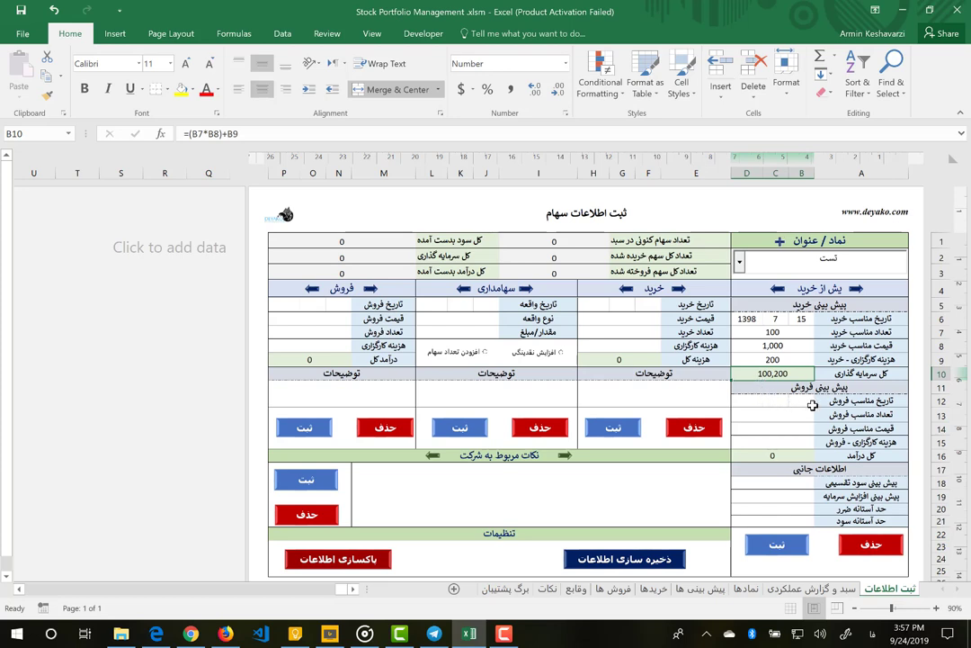
Enter the sale forecast date as 15/7/1399.
left_click(810, 404)
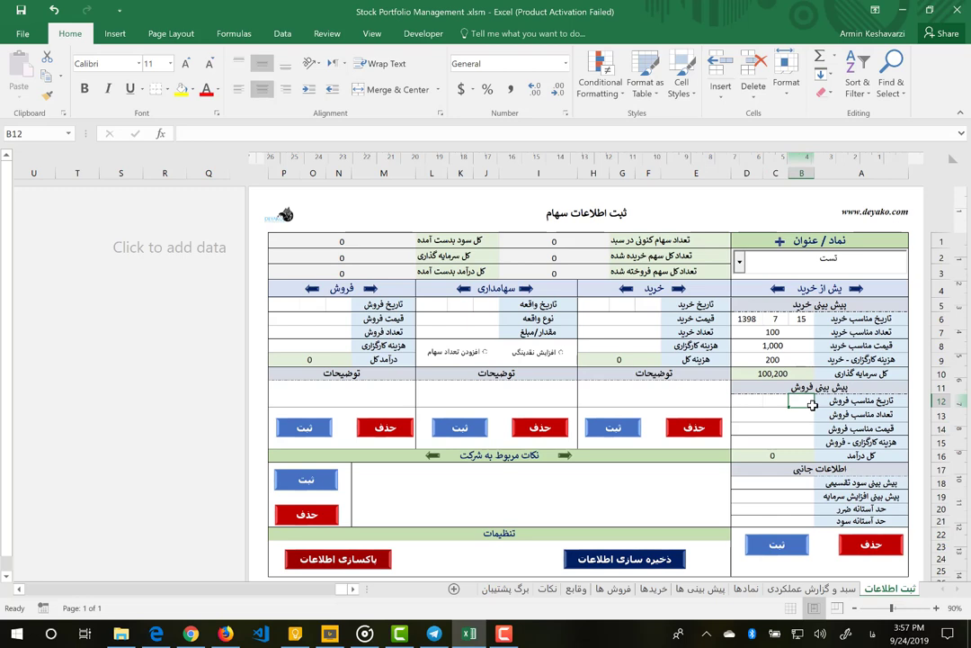
type("15")
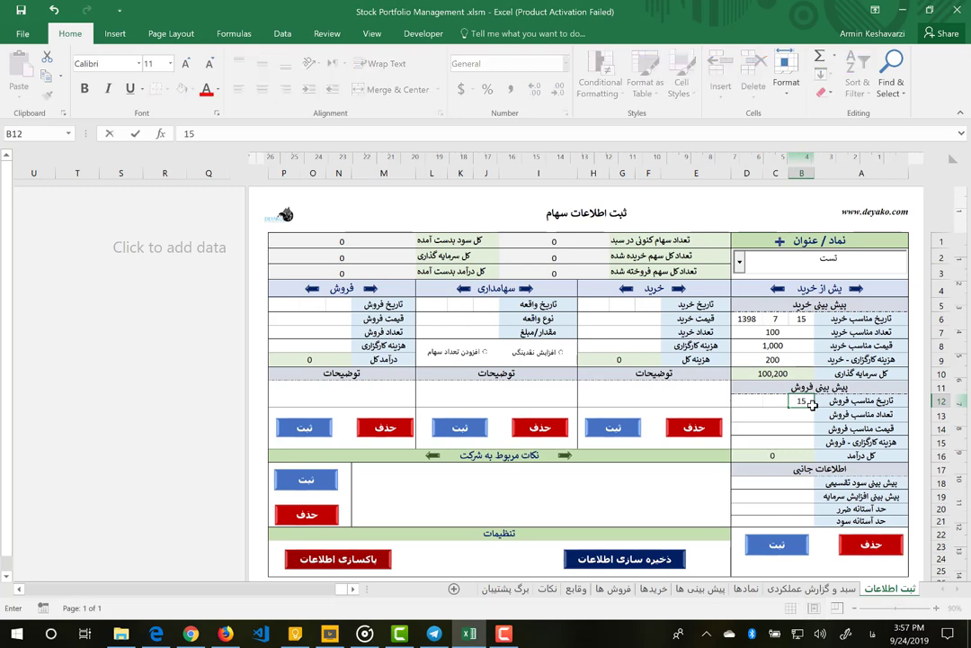
key("Tab")
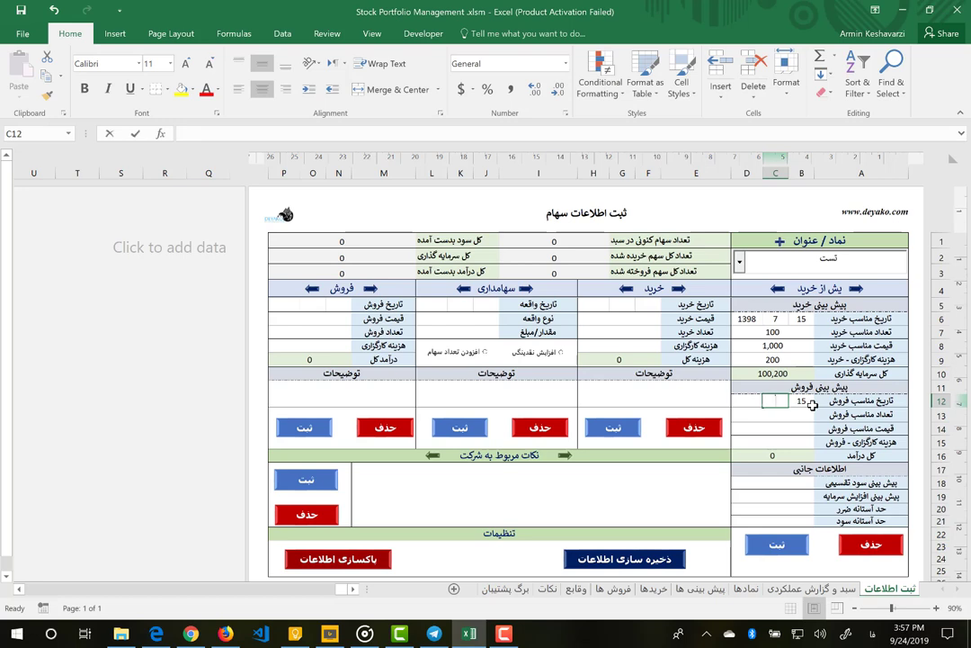
type("7")
key("Tab")
type("13")
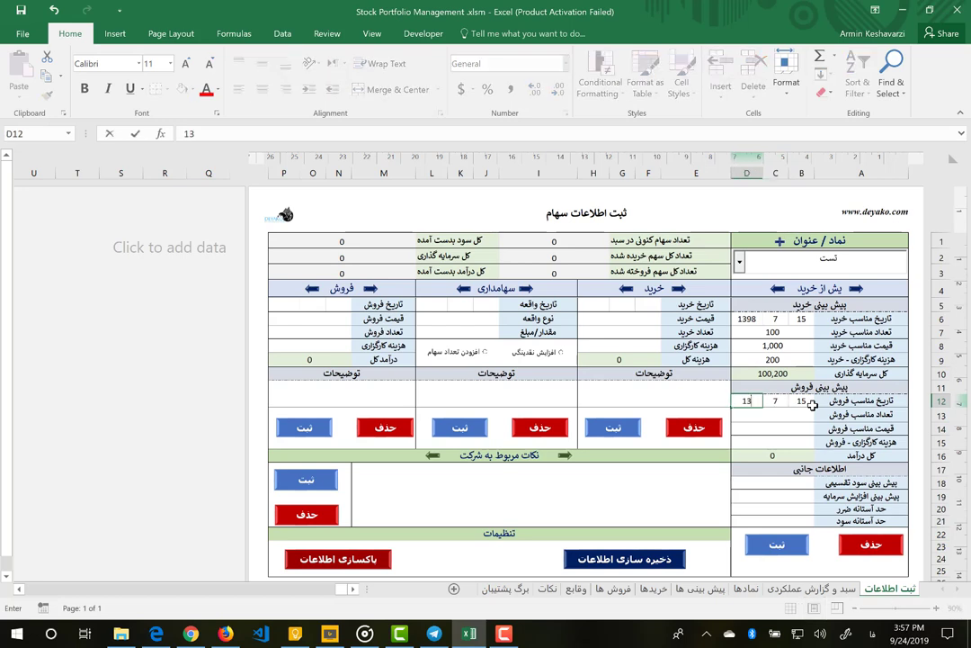
type("99")
key("Return")
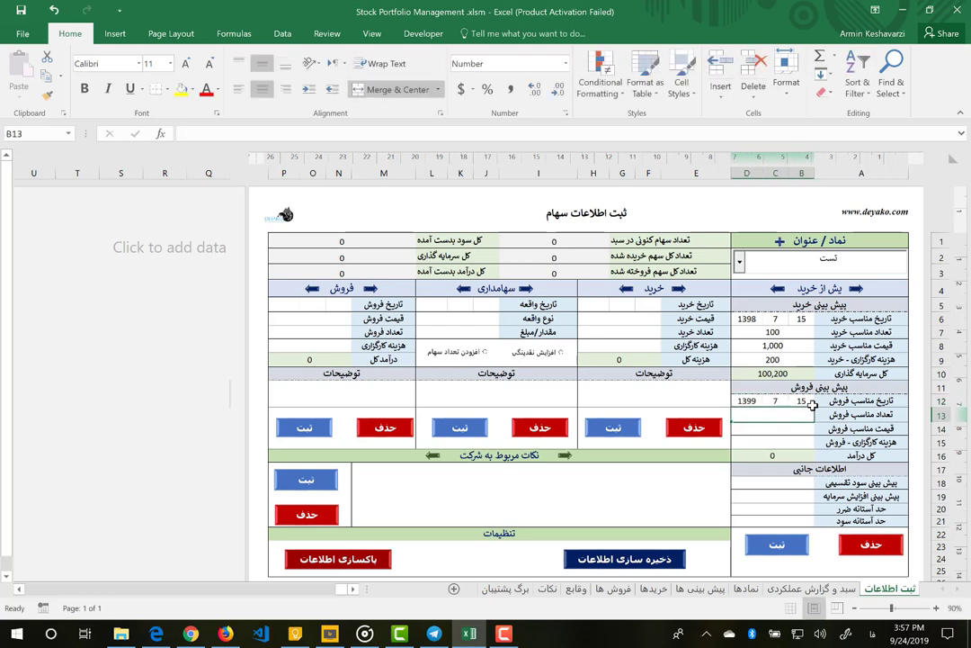
Enter a sale quantity of 150 and a sale price of 2,000.
type("200")
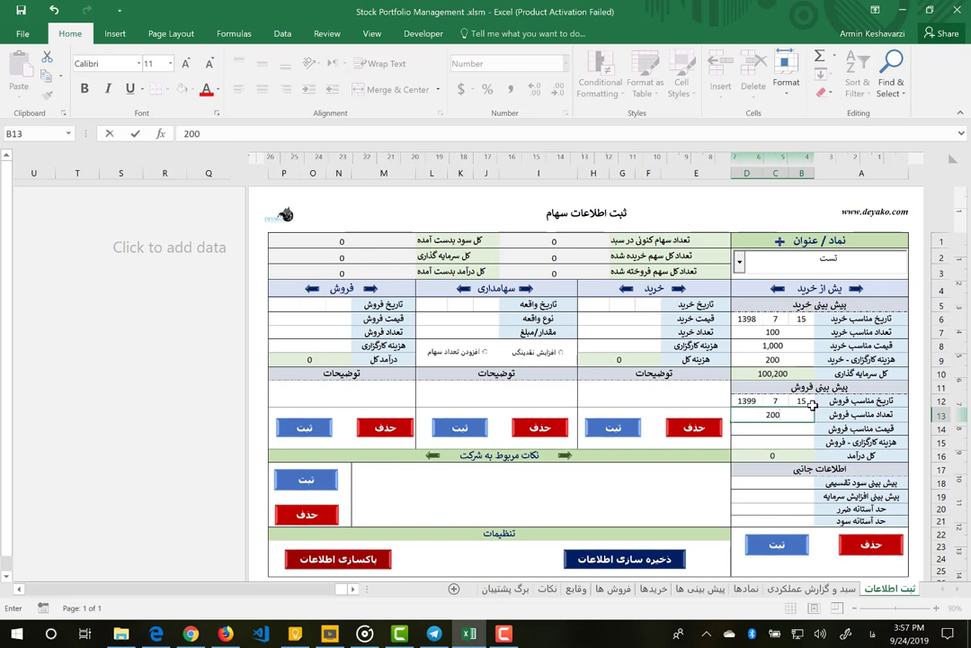
key("BackSpace")
key("BackSpace")
key("BackSpace")
type("10")
type("0")
key("BackSpace")
key("BackSpace")
type("50")
key("Return")
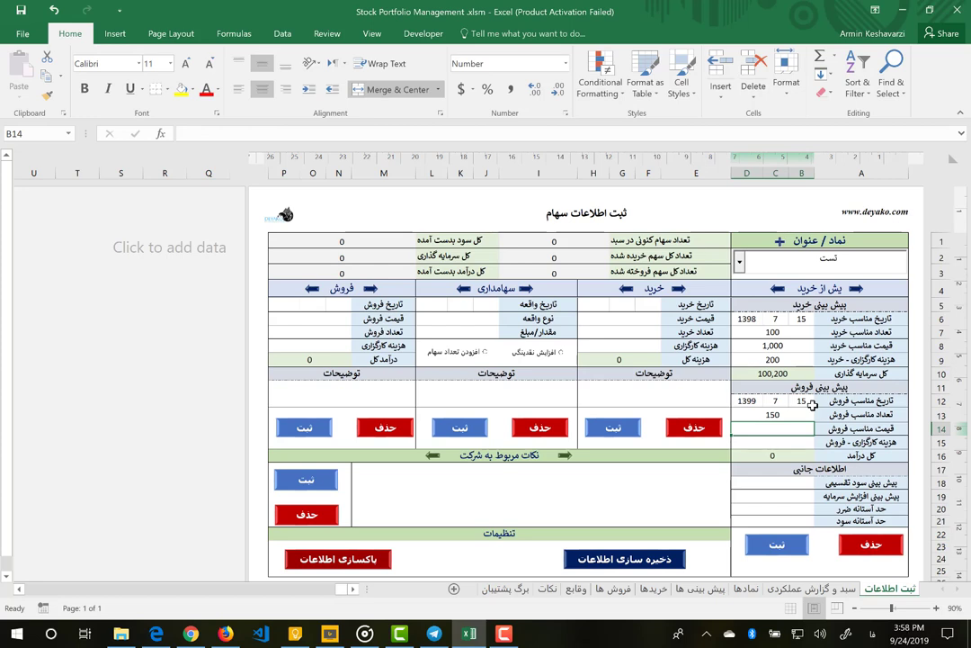
type("2000")
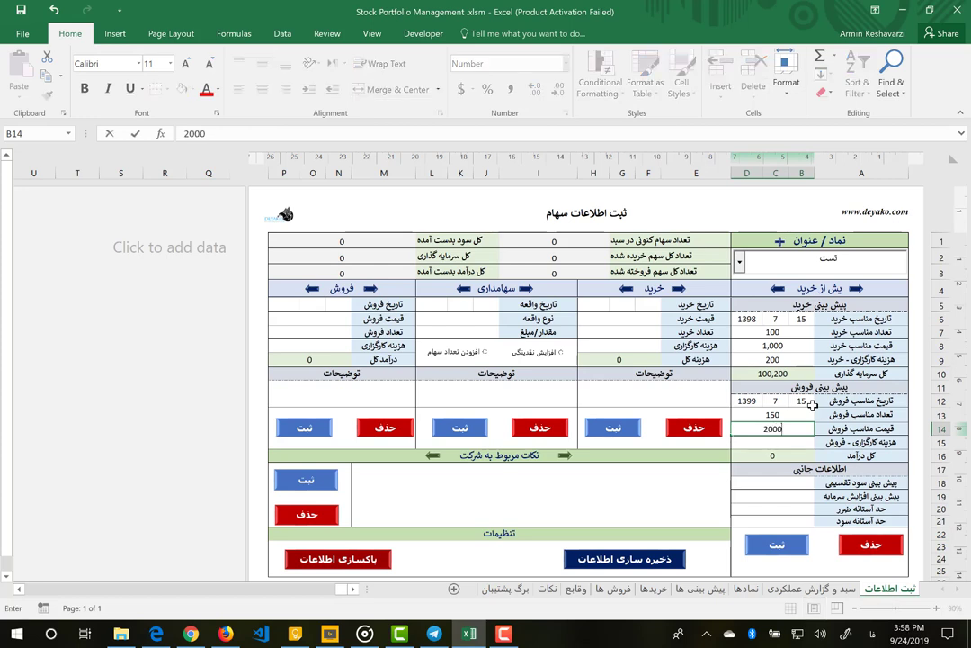
key("Return")
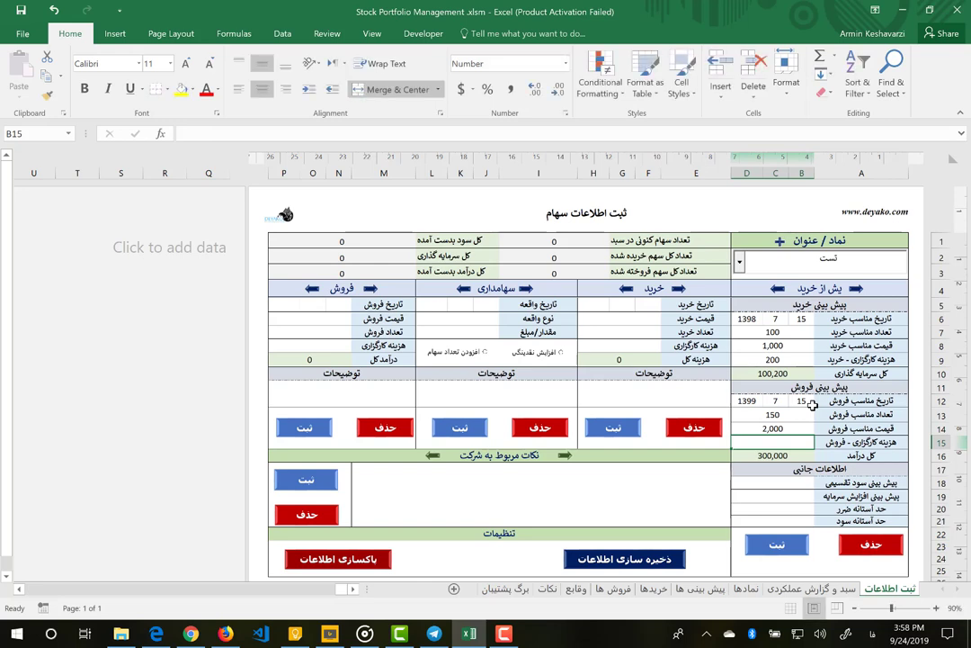
Set the sale brokerage fee to 250.
type("2")
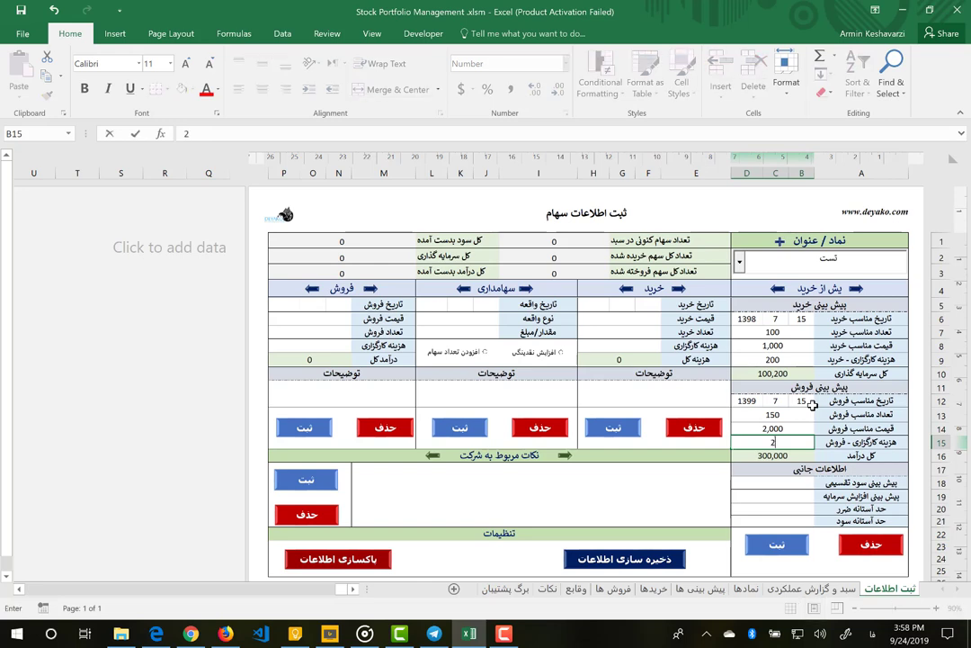
type("50")
key("Return")
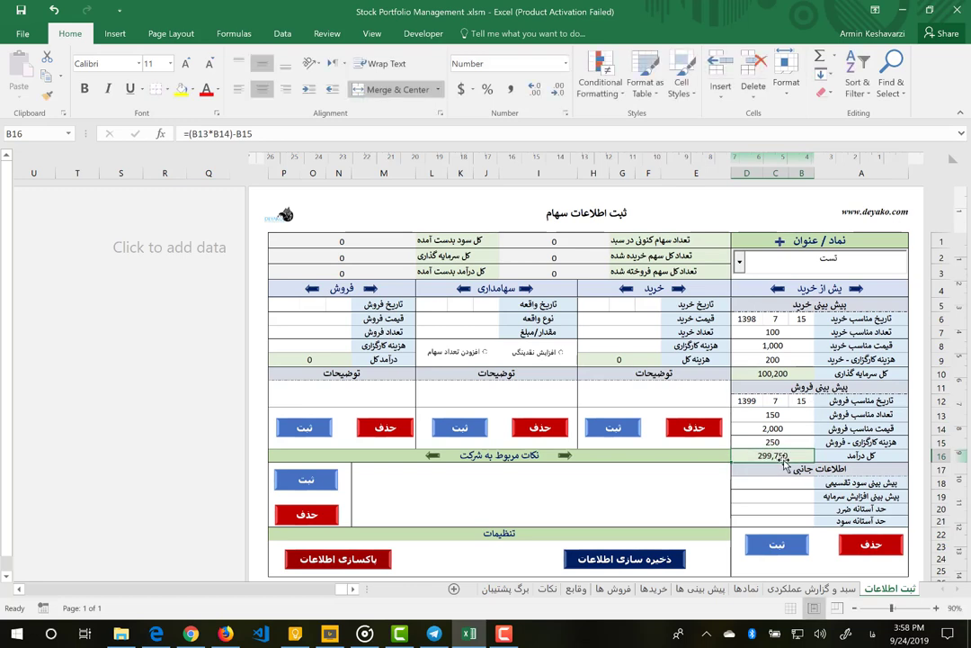
left_click(784, 441)
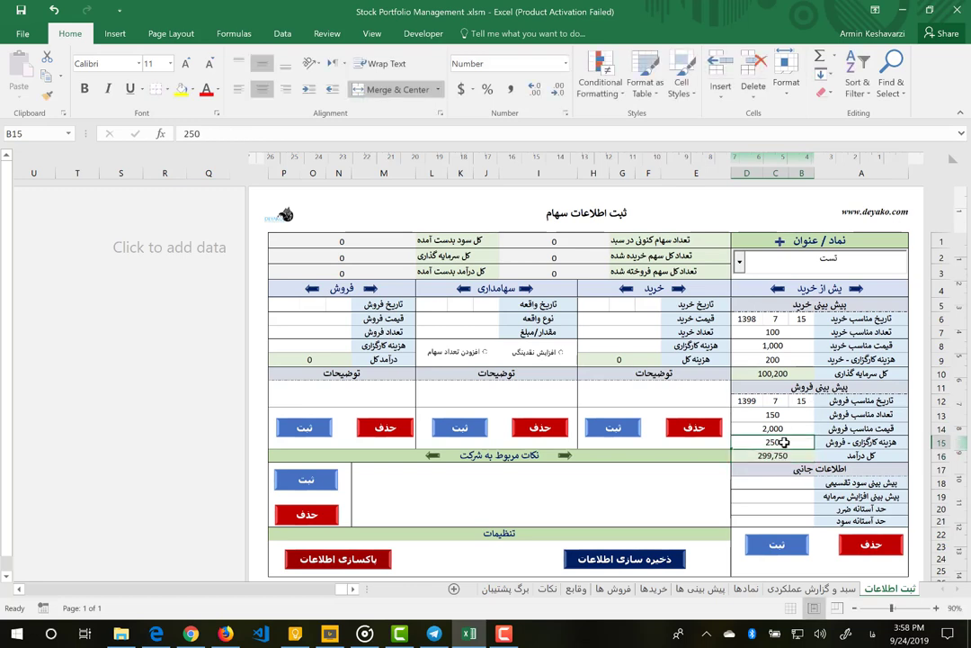
key("Delete")
type("250")
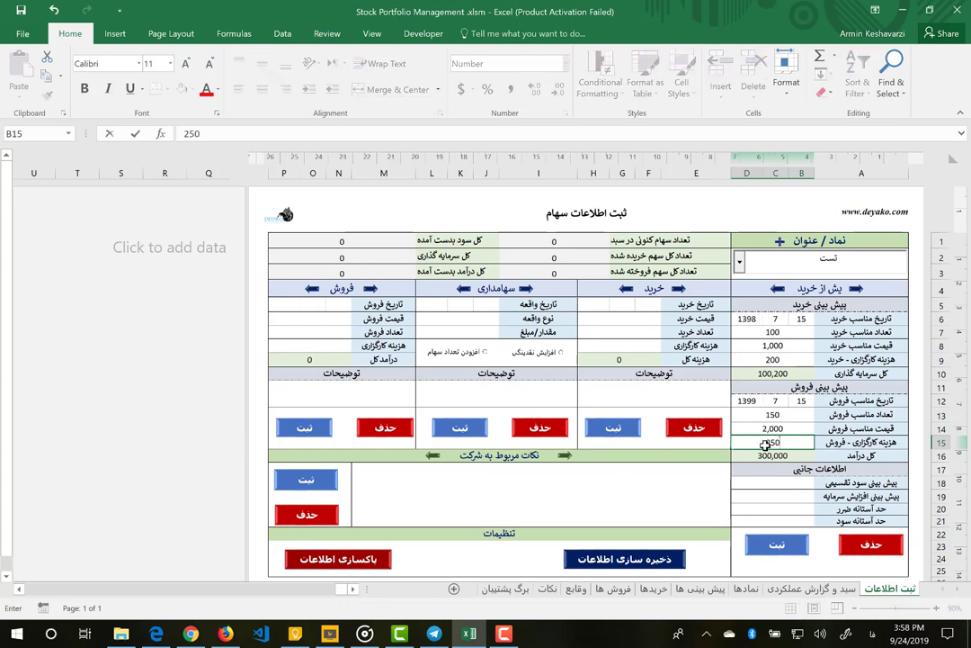
key("Return")
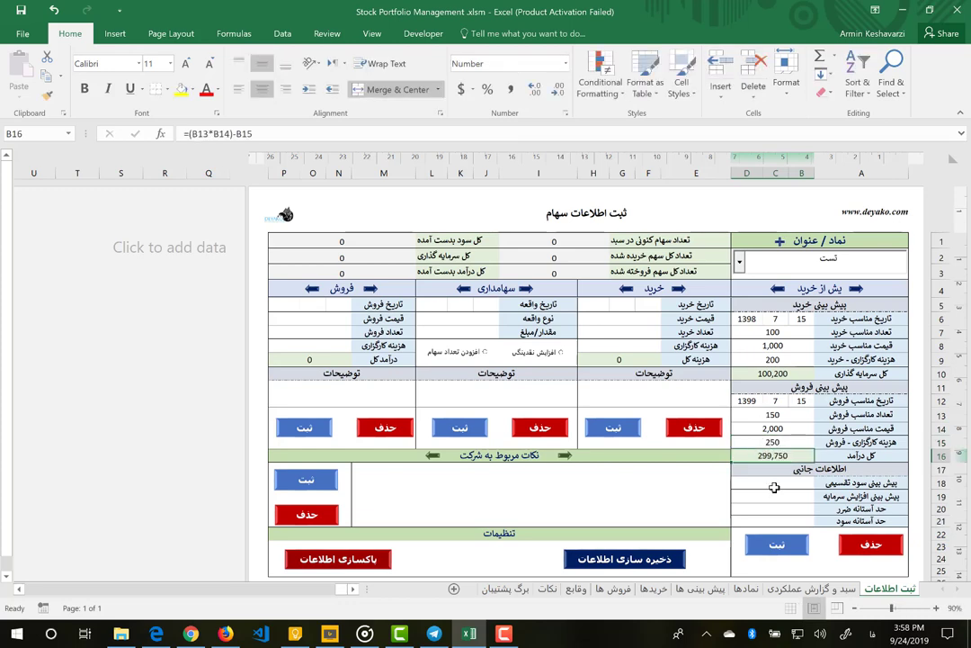
Enter a 1,000 dividend forecast and a 50 capital increase forecast.
left_click(775, 487)
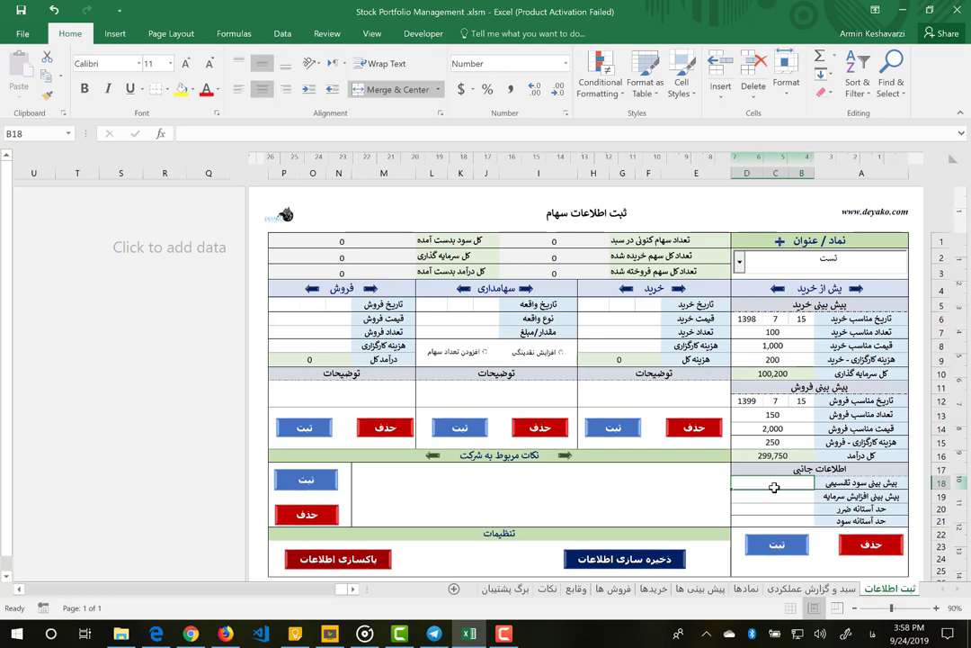
type("10")
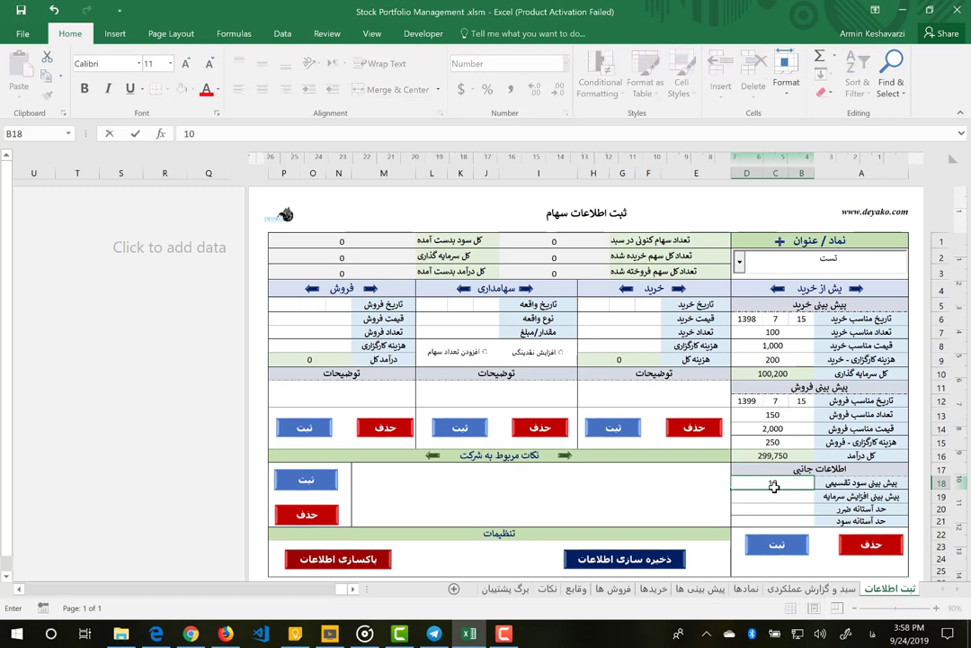
type("0")
key("Return")
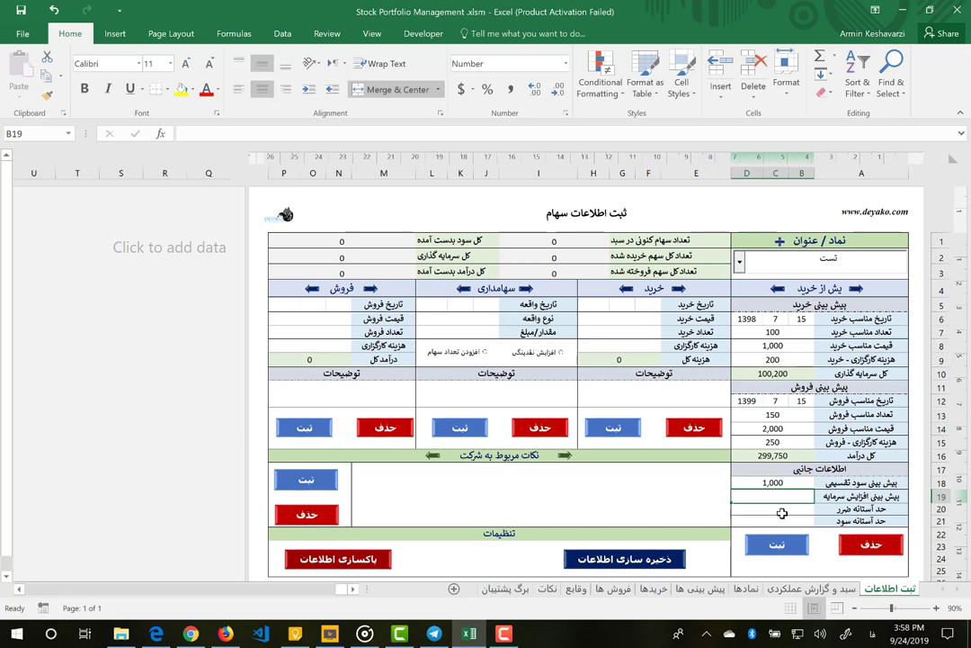
type("50")
key("Return")
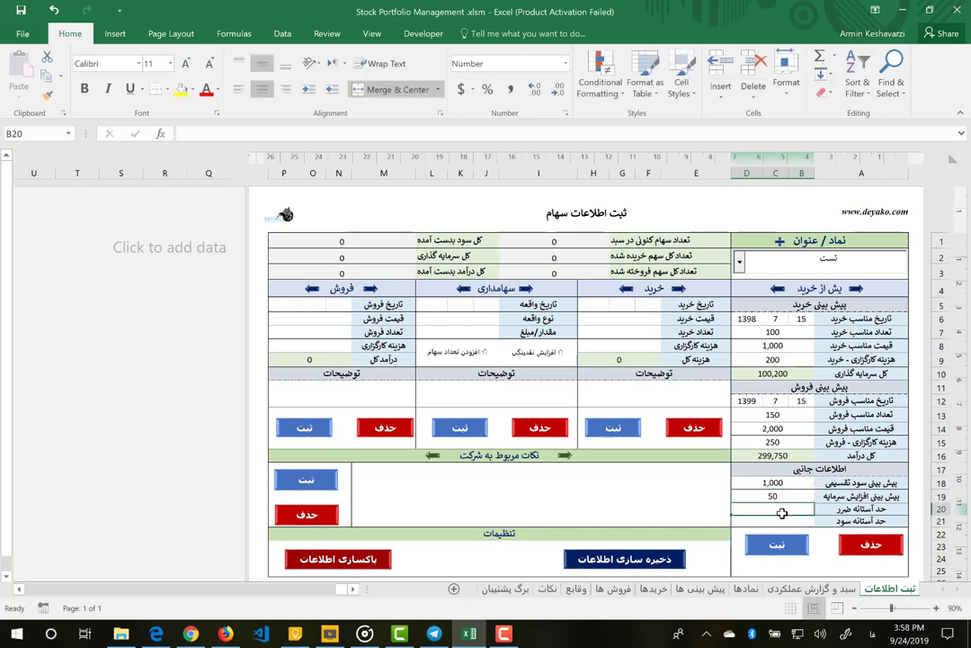
Set the loss threshold to 800 and the profit threshold to 2,200.
type("800")
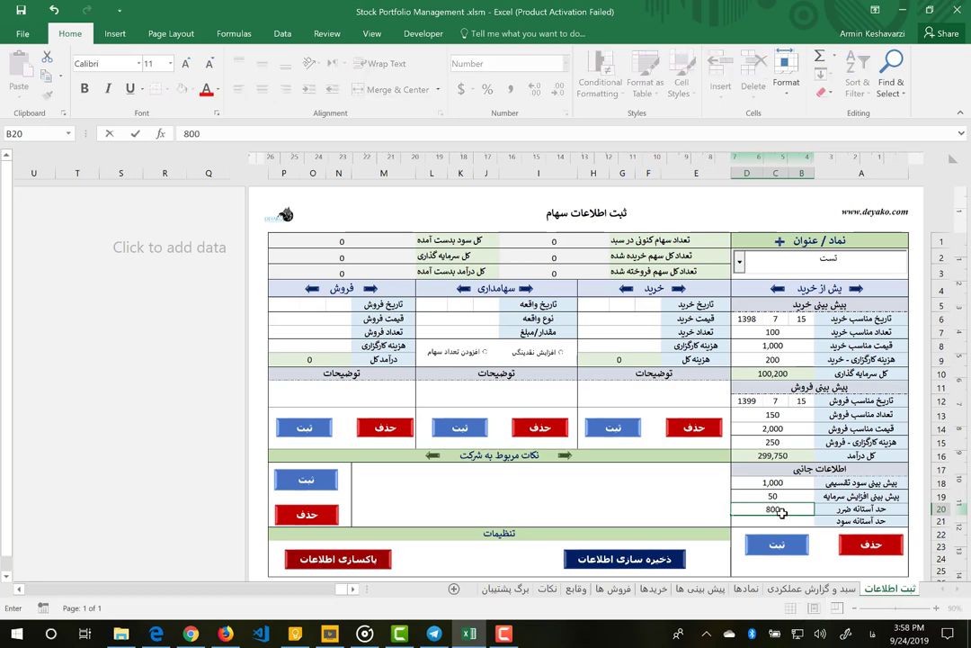
key("Return")
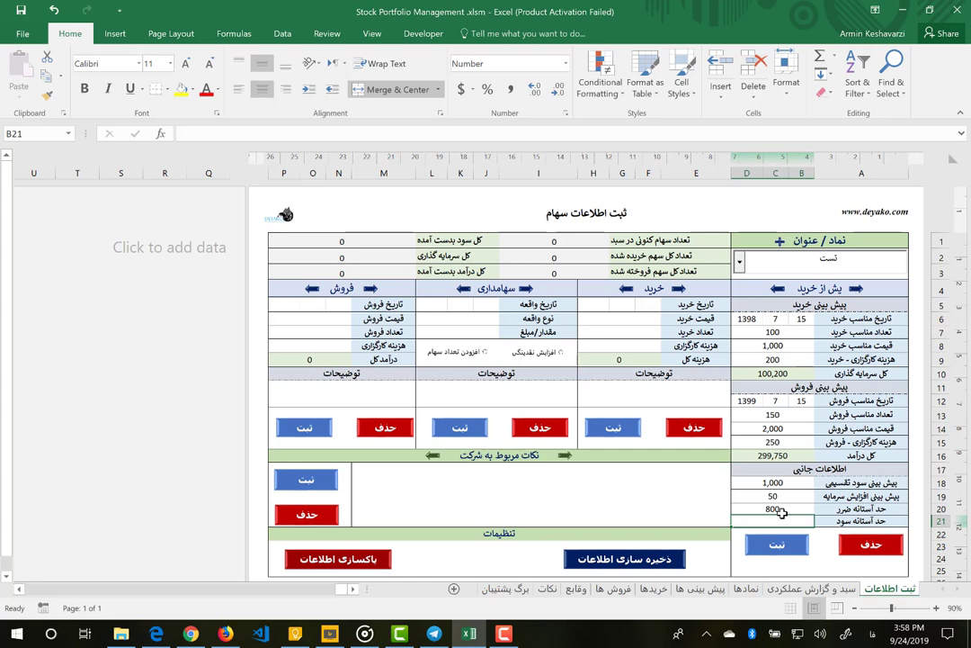
type("20")
key("BackSpace")
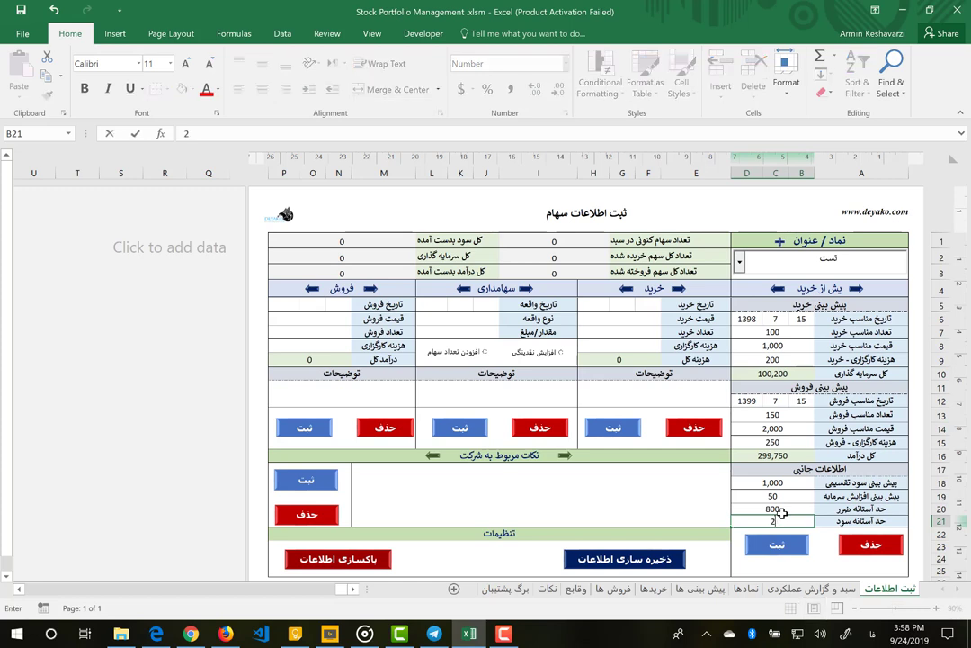
type("90")
type("0")
key("BackSpace")
key("BackSpace")
key("BackSpace")
type("200")
key("Return")
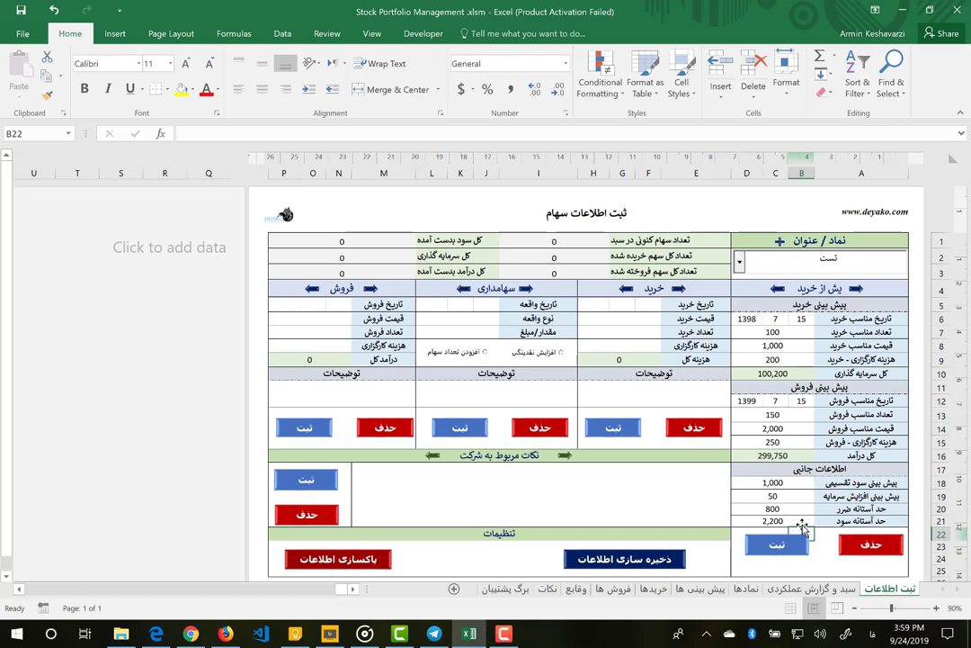
left_click(797, 521)
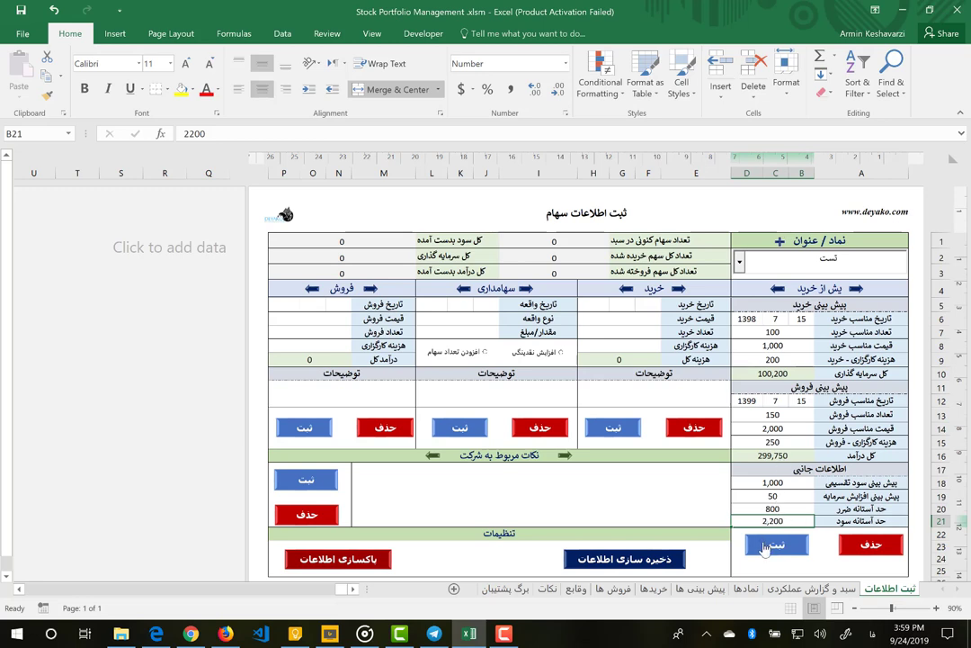
Submit the تست forecast and check its row on the پیش بینی ها sheet.
left_click(765, 547)
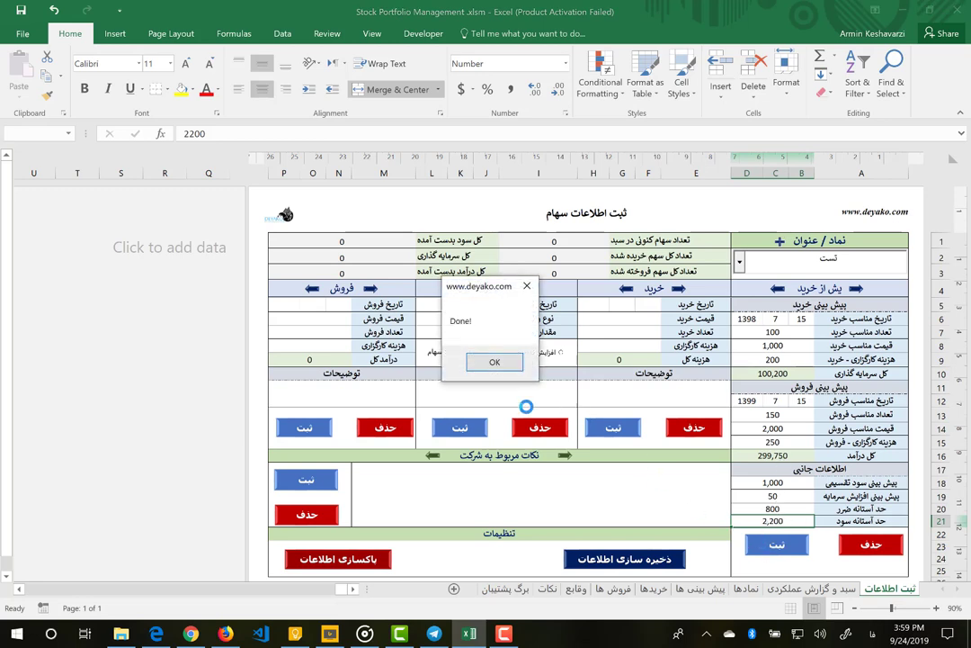
left_click(496, 364)
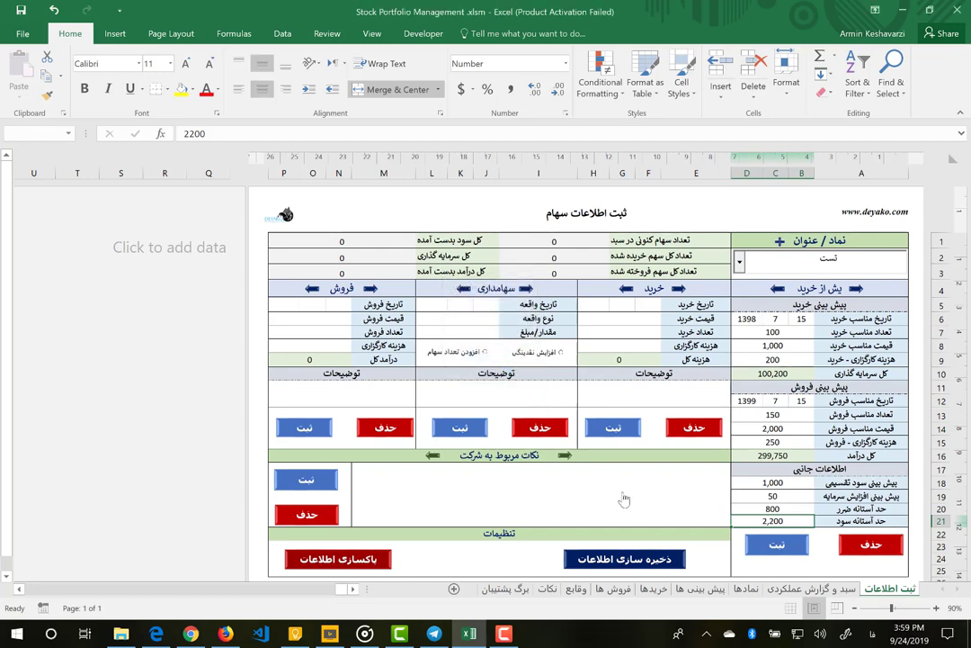
left_click(708, 590)
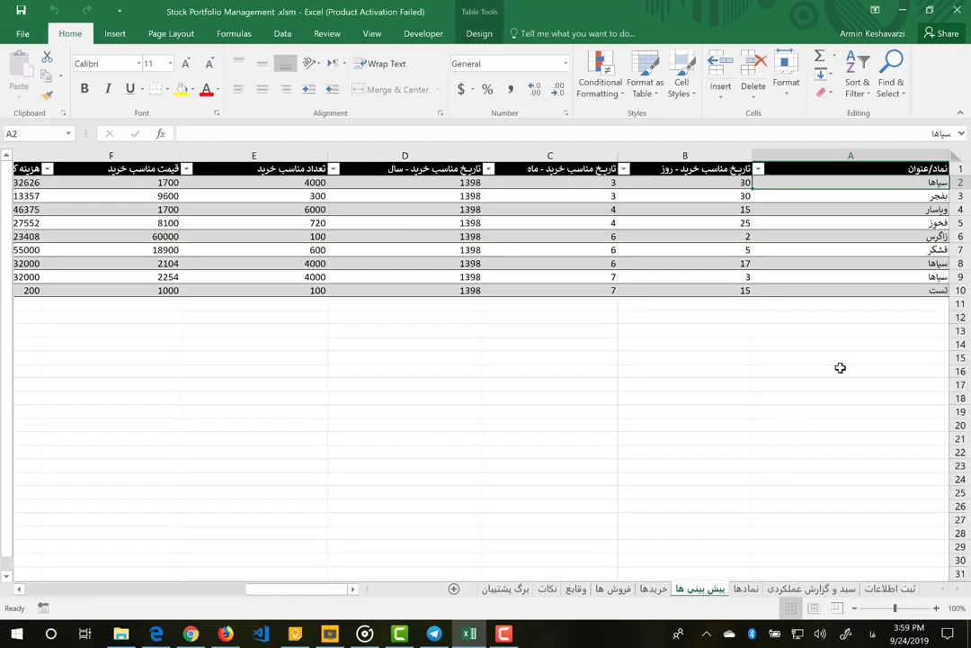
scroll(764, 315, "left", 2)
scroll(764, 315, "left", 2)
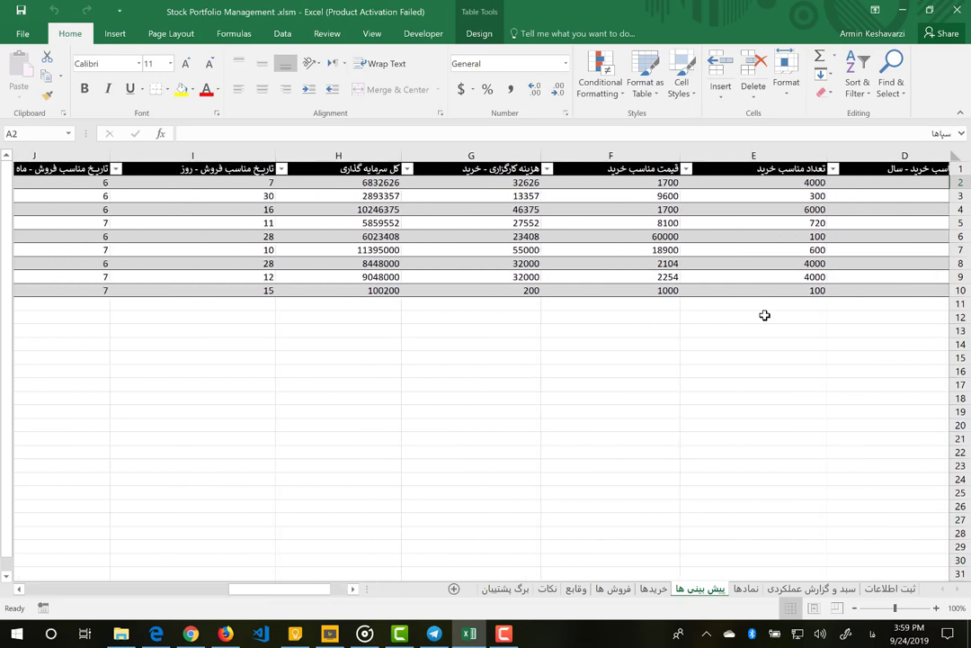
scroll(765, 314, "left", 2)
scroll(765, 315, "right", 3)
scroll(764, 315, "right", 2)
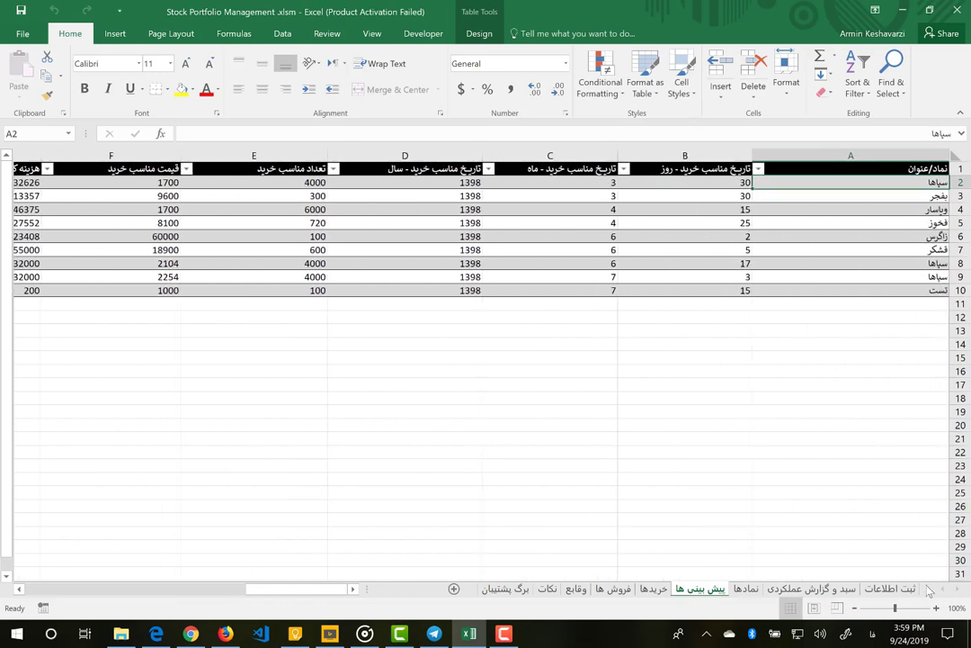
left_click(882, 589)
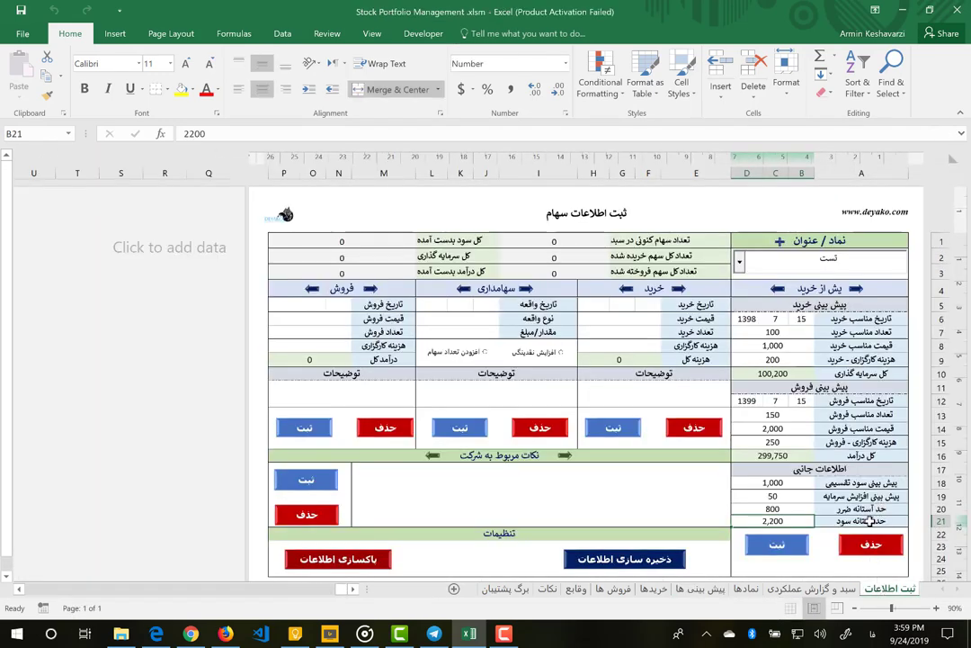
Delete the تست forecast, confirm its row is gone, then submit it again.
left_click(850, 558)
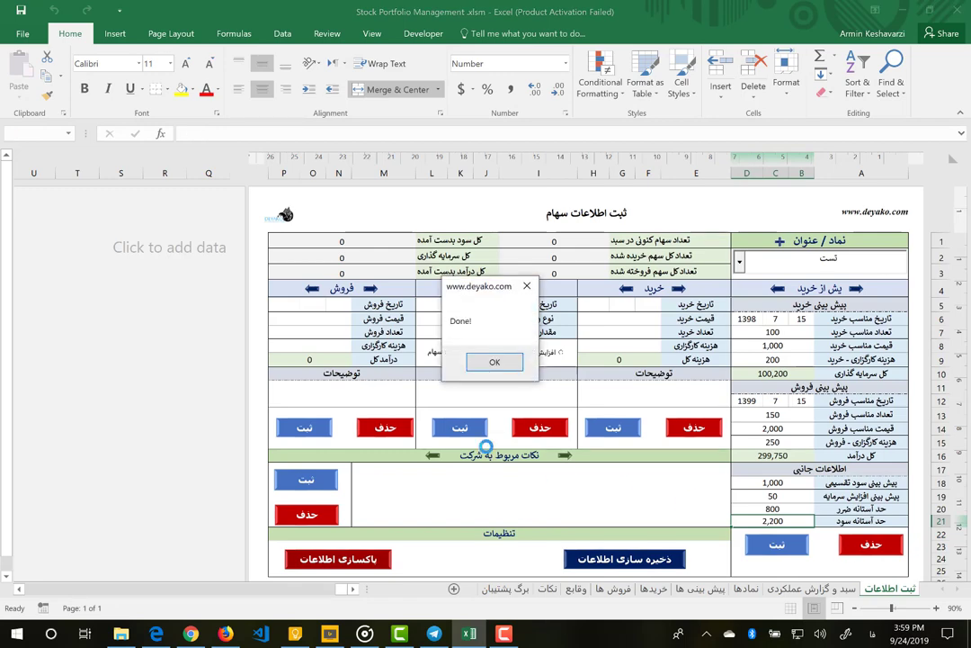
left_click(494, 362)
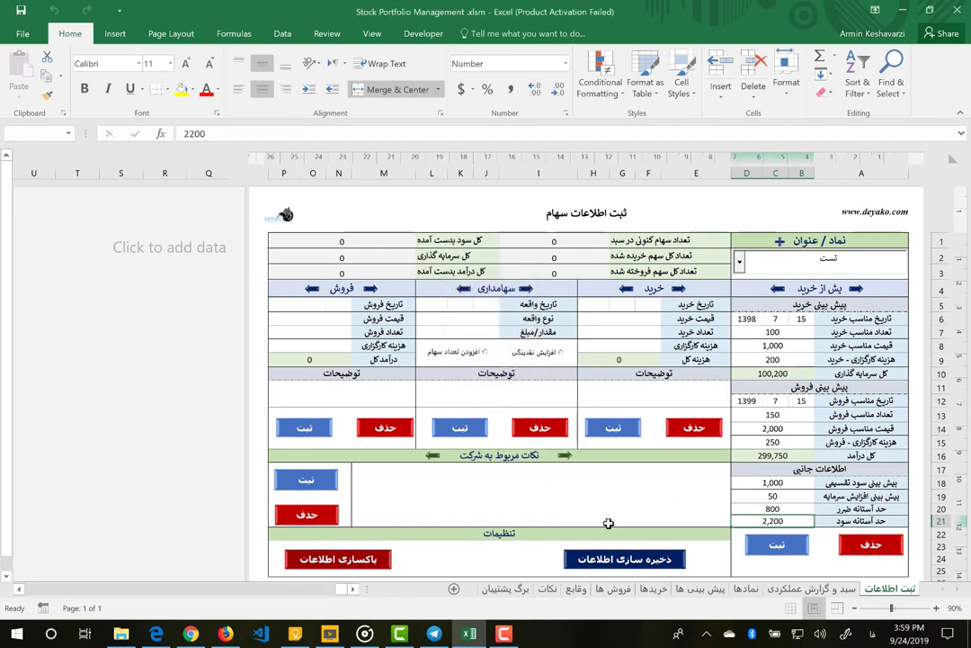
left_click(702, 589)
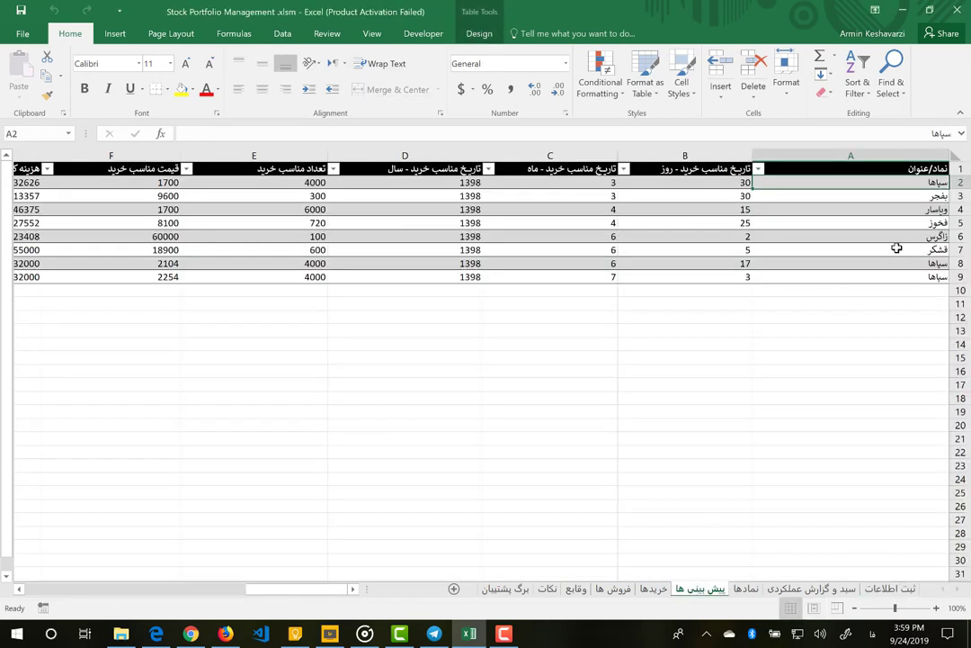
left_click(882, 590)
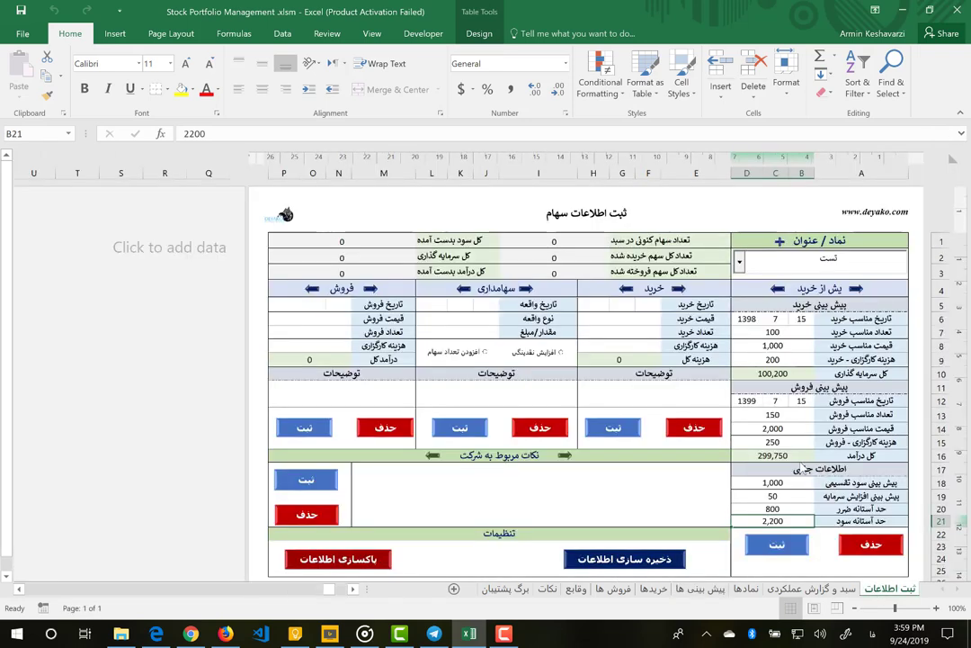
left_click(776, 546)
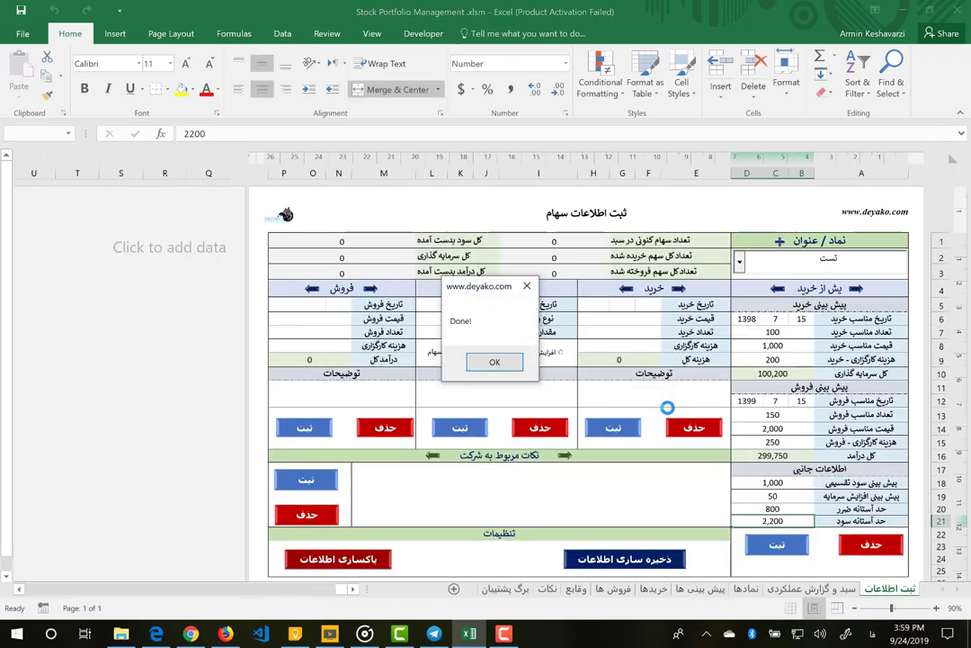
left_click(512, 364)
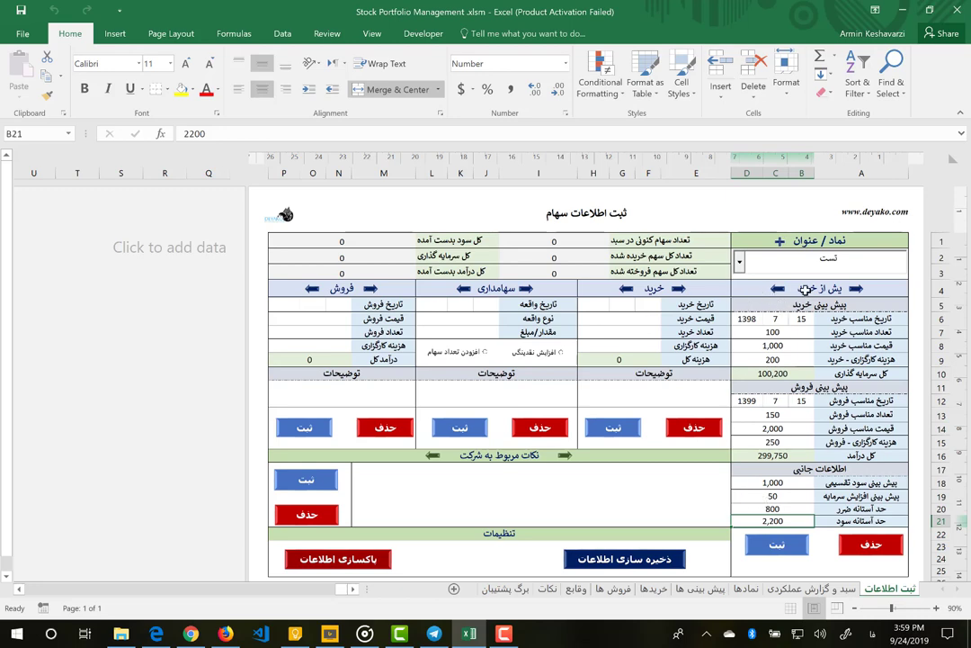
Change the purchase and sale dates to 1398/7/20 and 1399/7/20 and submit the forecast.
left_click(803, 318)
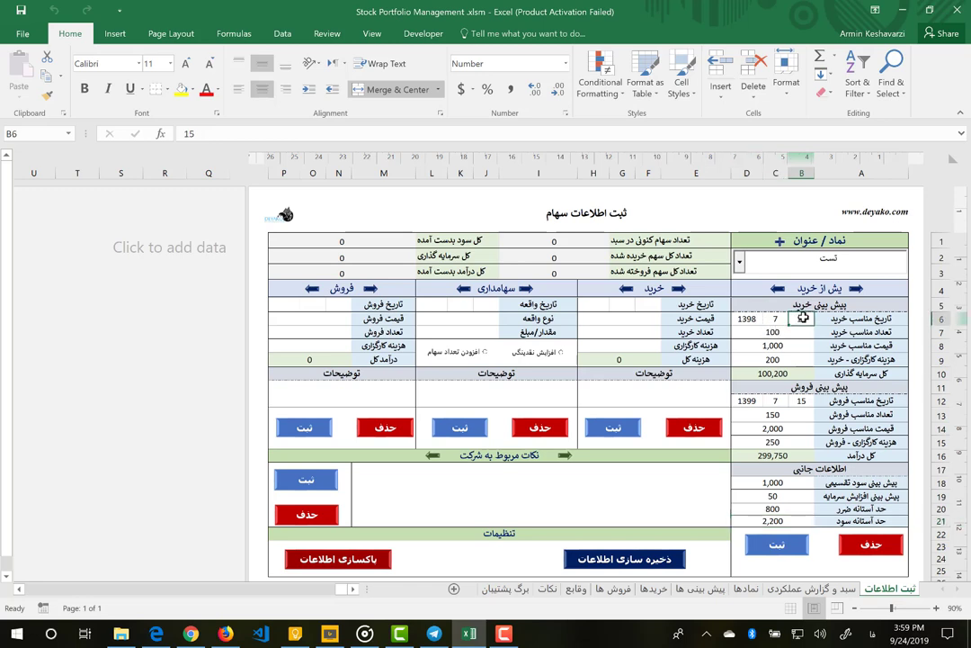
type("20")
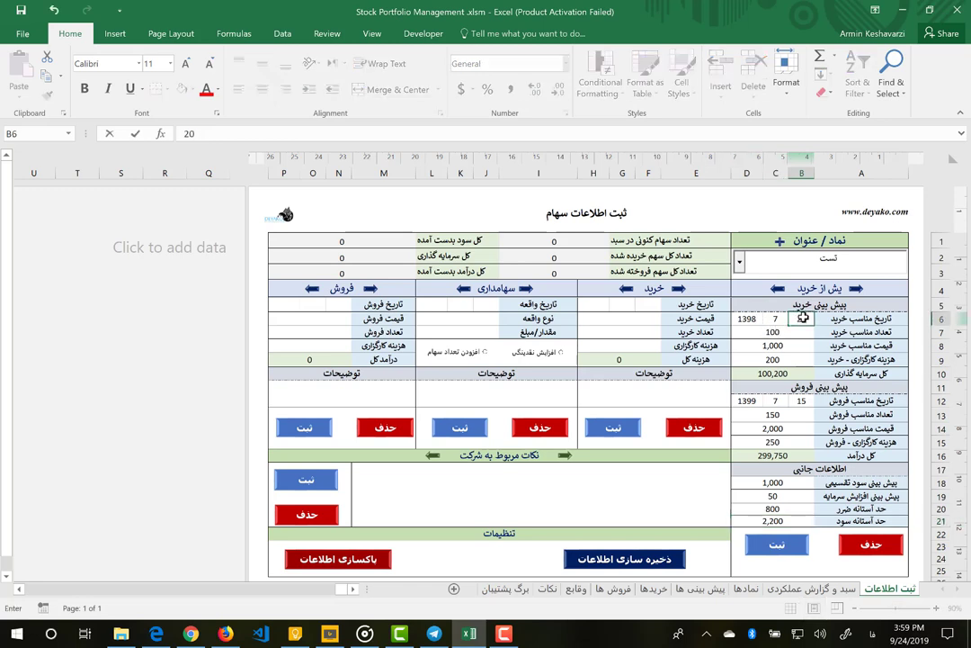
key("Return")
left_click(799, 401)
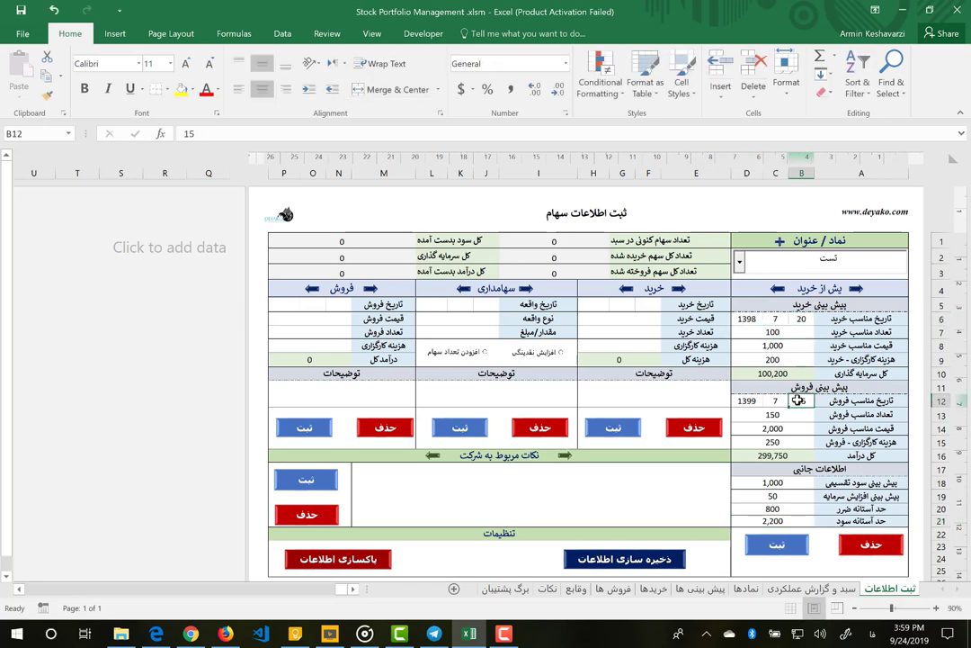
type("20")
key("Return")
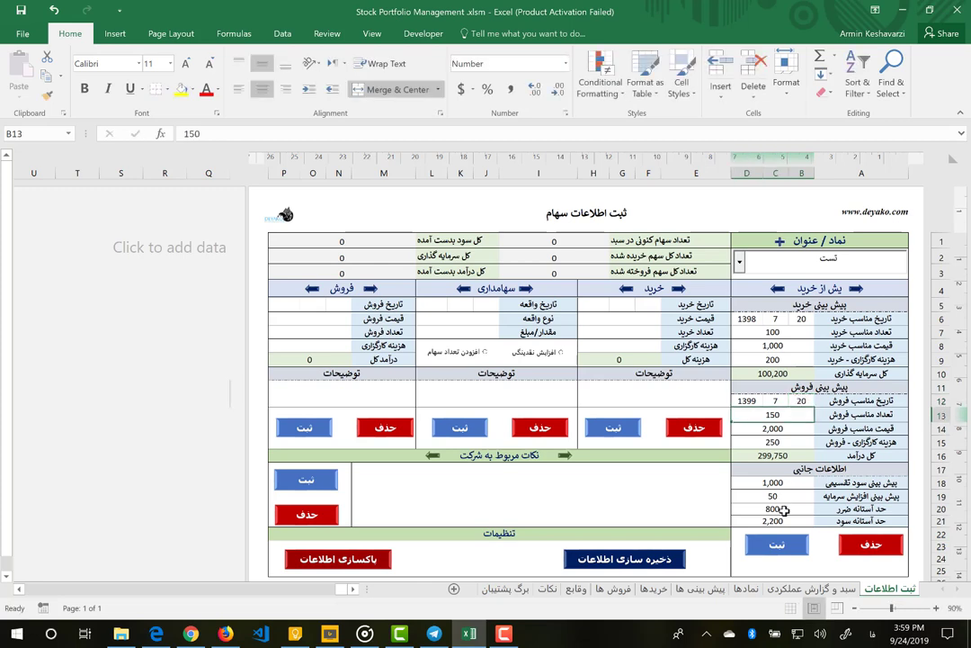
left_click(775, 544)
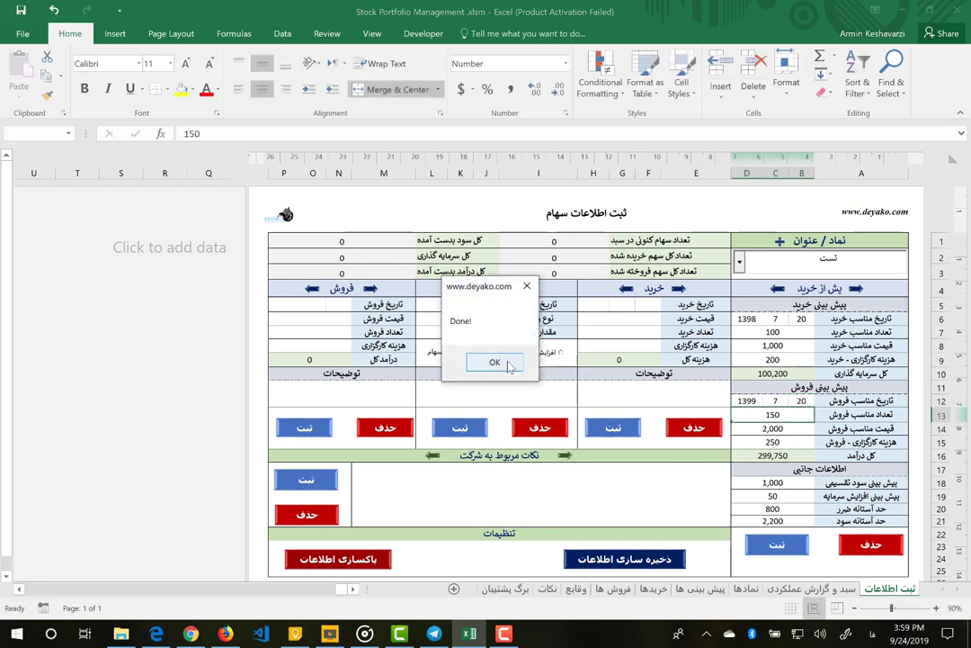
left_click(500, 362)
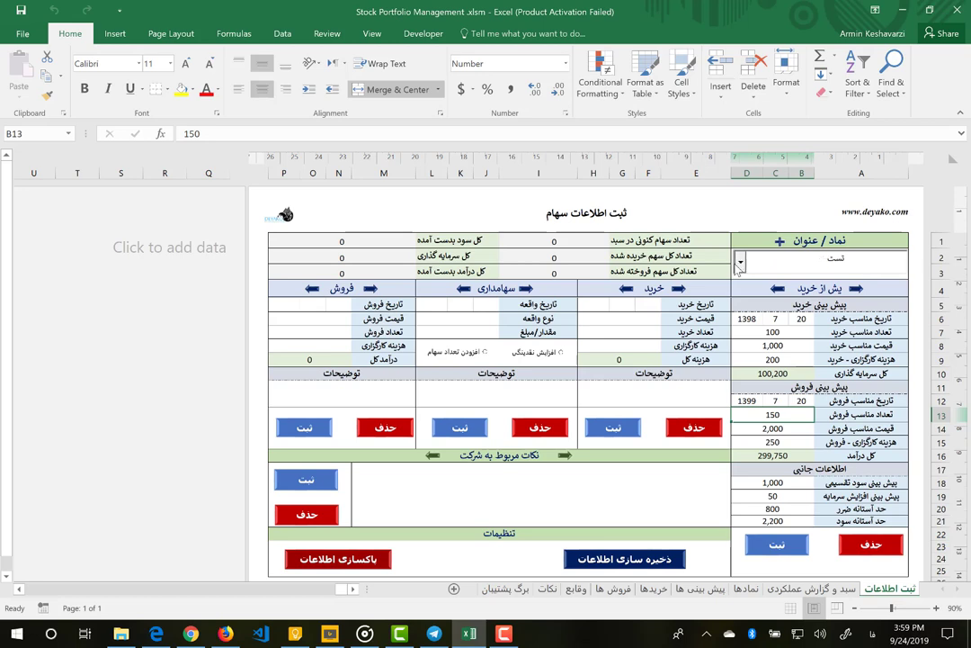
Load رنیک1, then switch between the day-15 and day-20 forecast records.
left_click(743, 262)
left_click(741, 263)
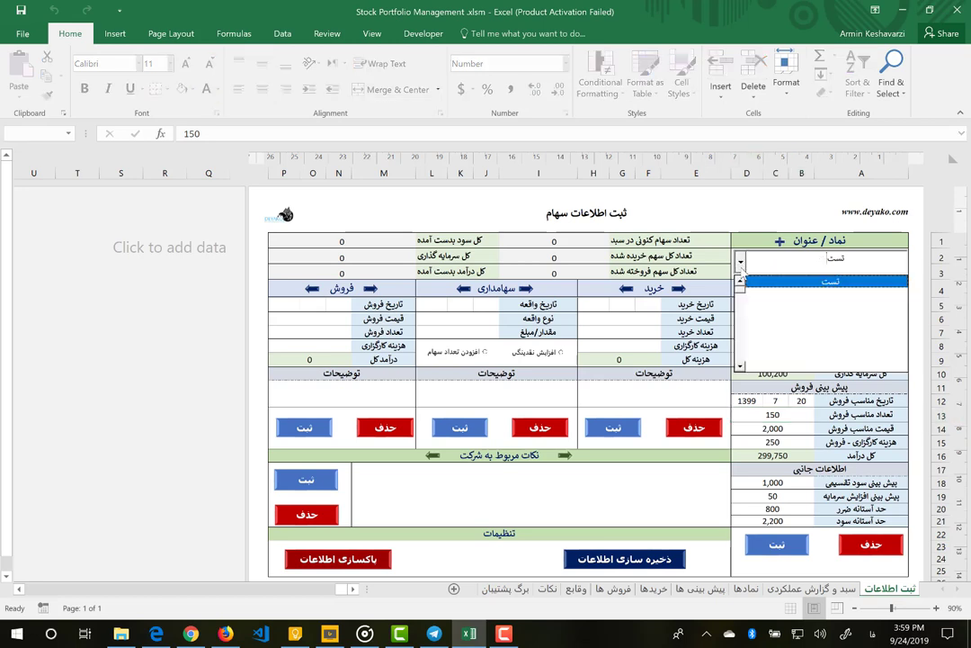
left_click(741, 281)
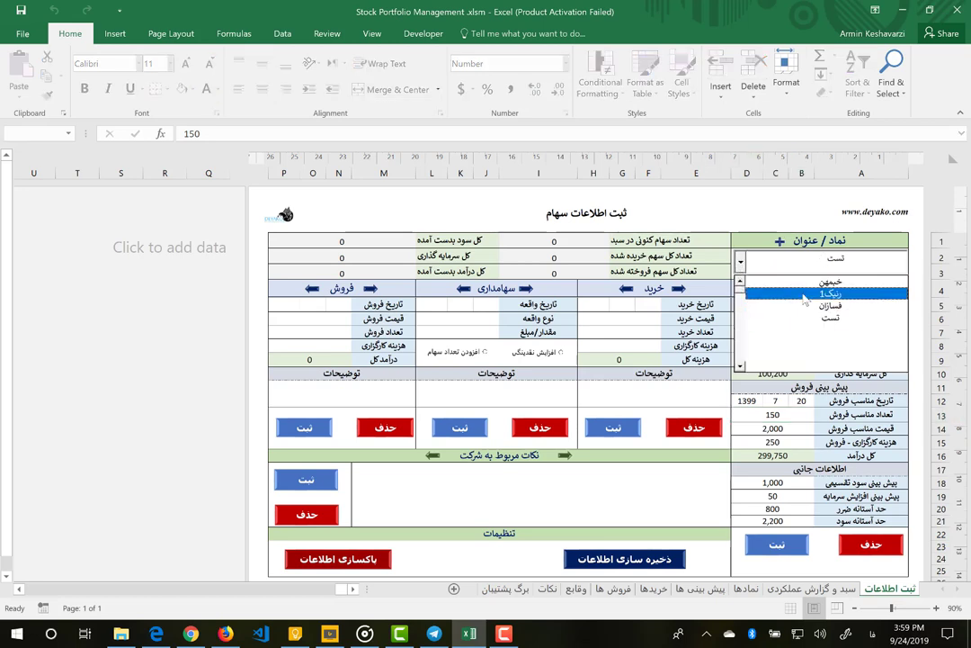
left_click(805, 295)
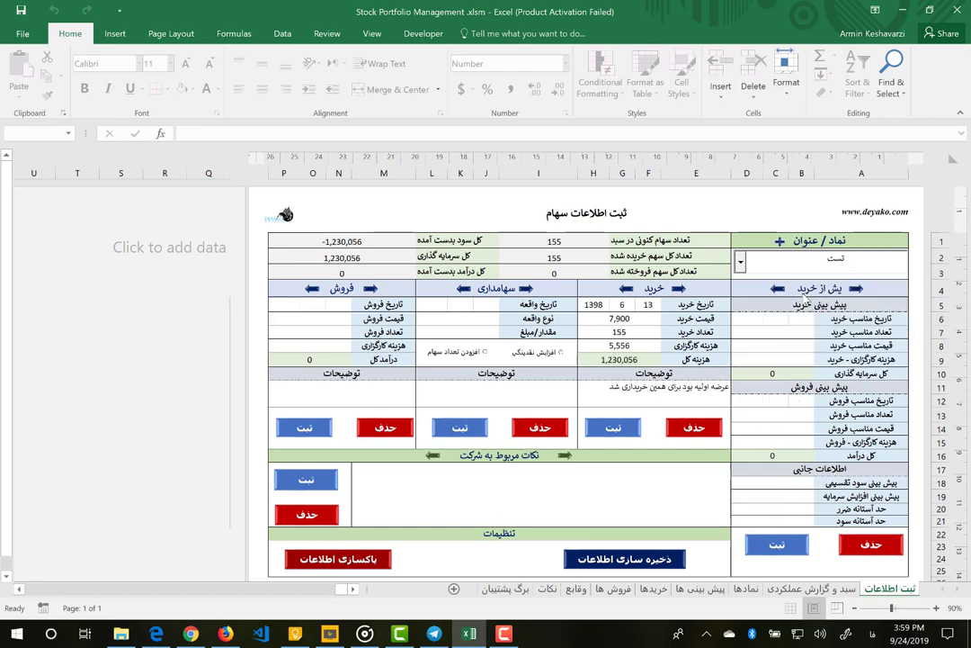
left_click(740, 262)
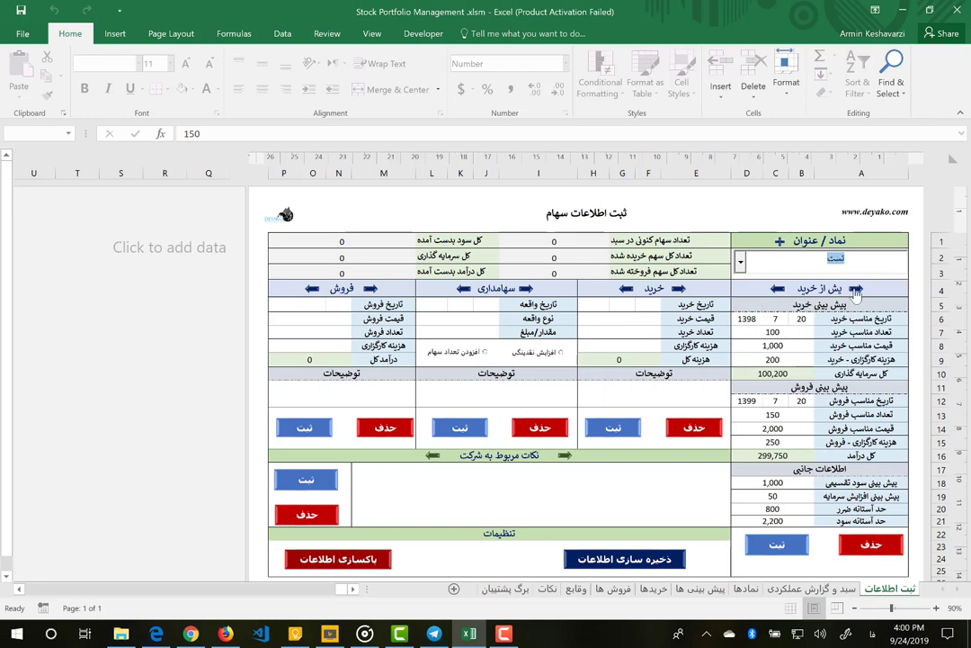
left_click(855, 288)
left_click(855, 289)
Inspect the purchase price and date cells, then load the تست symbol.
left_click(807, 348)
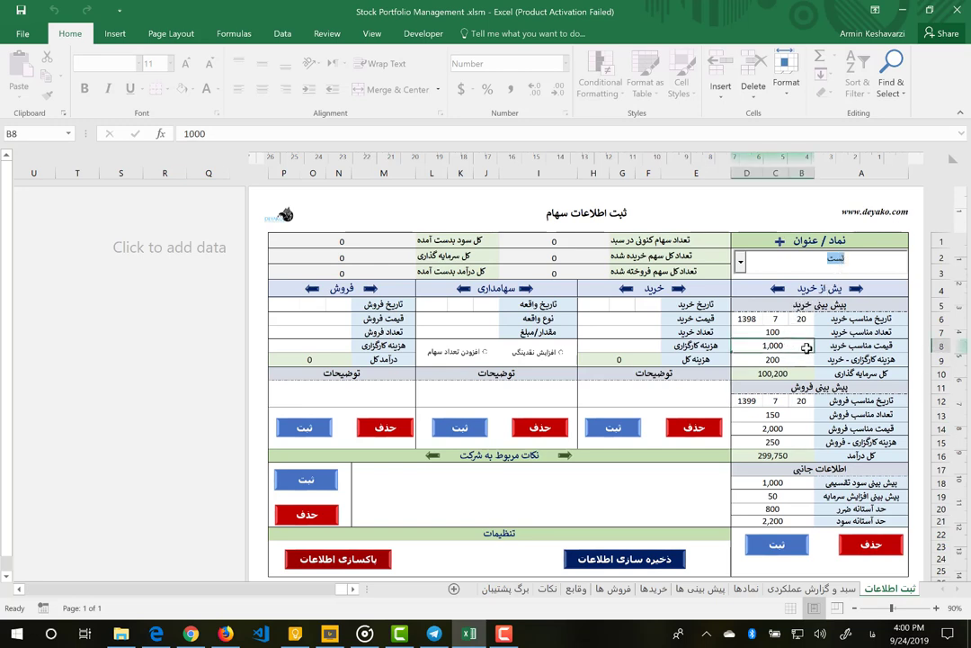
left_click(791, 320)
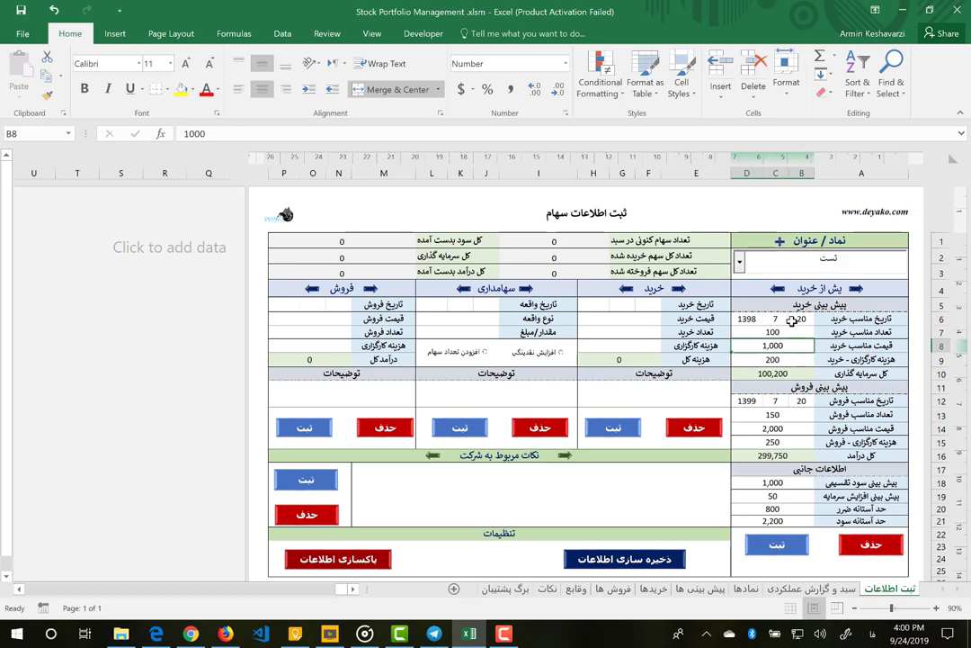
left_click(649, 309)
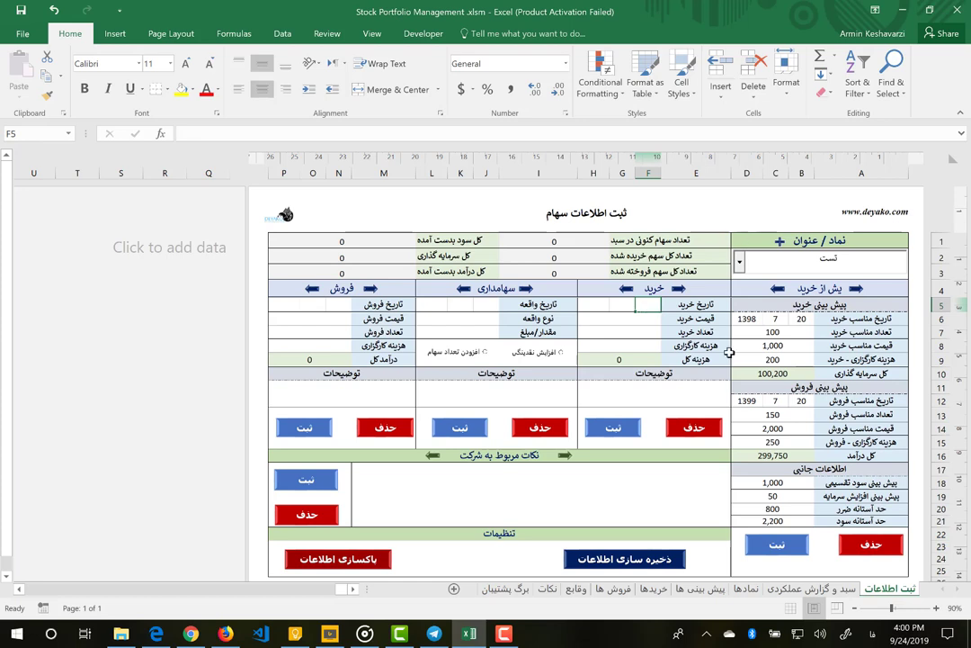
left_click(740, 260)
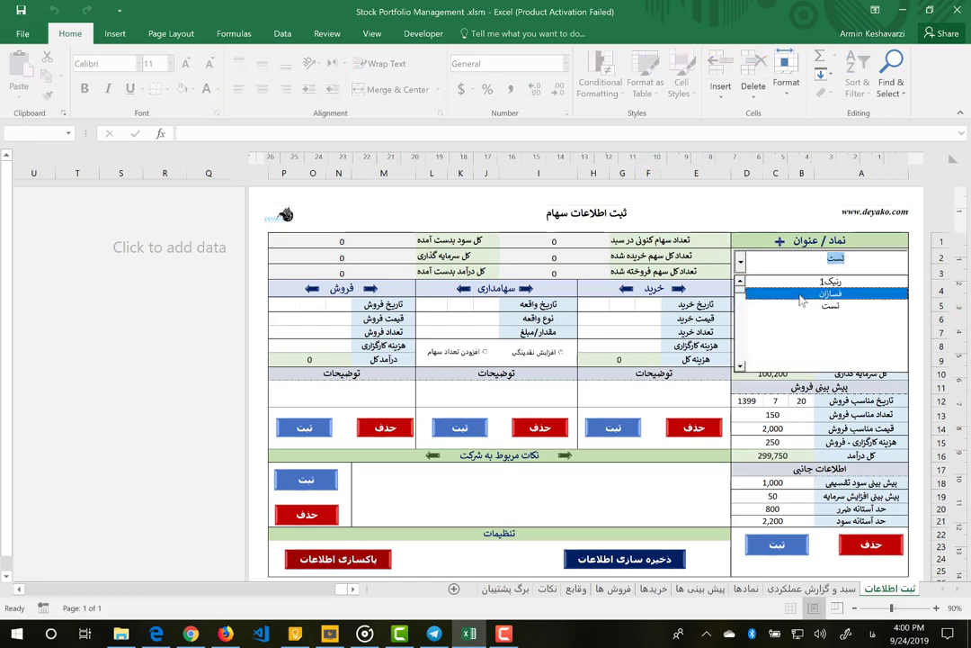
left_click(808, 306)
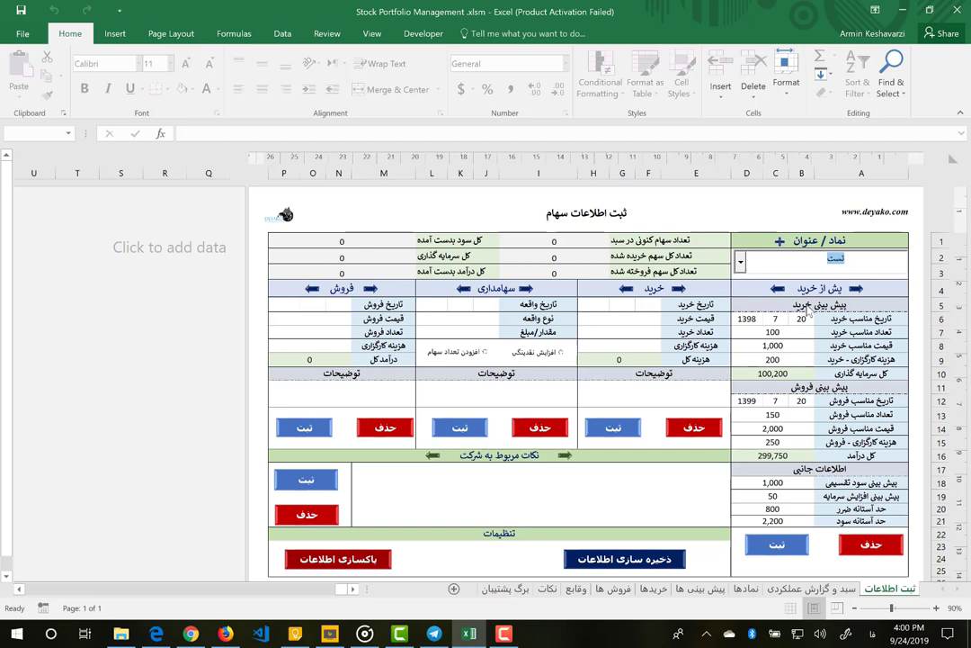
Enter a 22/7/1398 purchase of 1,100 shares at 150 with a 300 brokerage fee.
left_click(644, 308)
type("20")
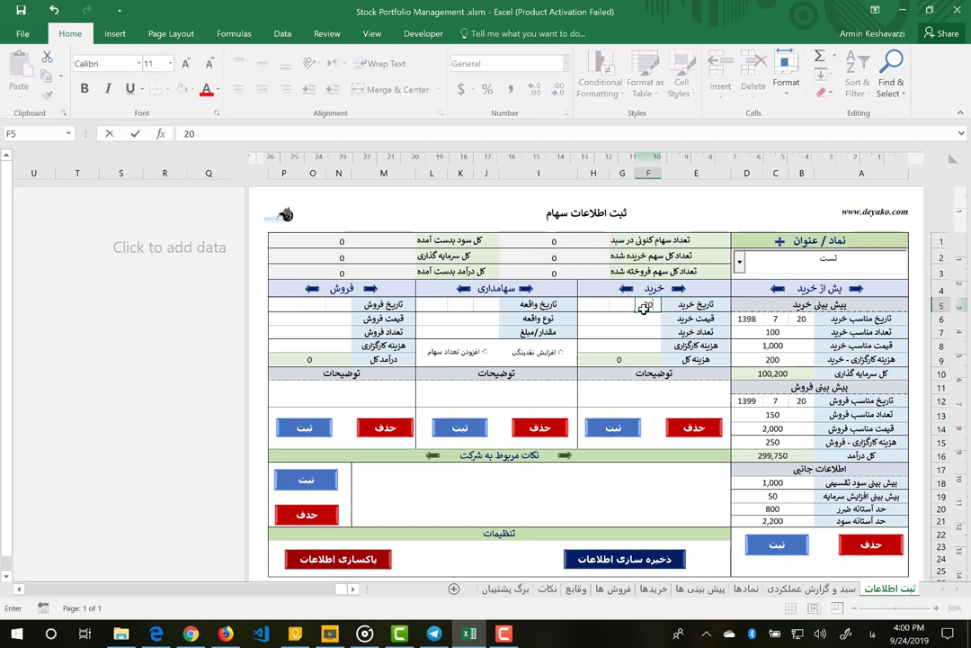
type("2")
key("Tab")
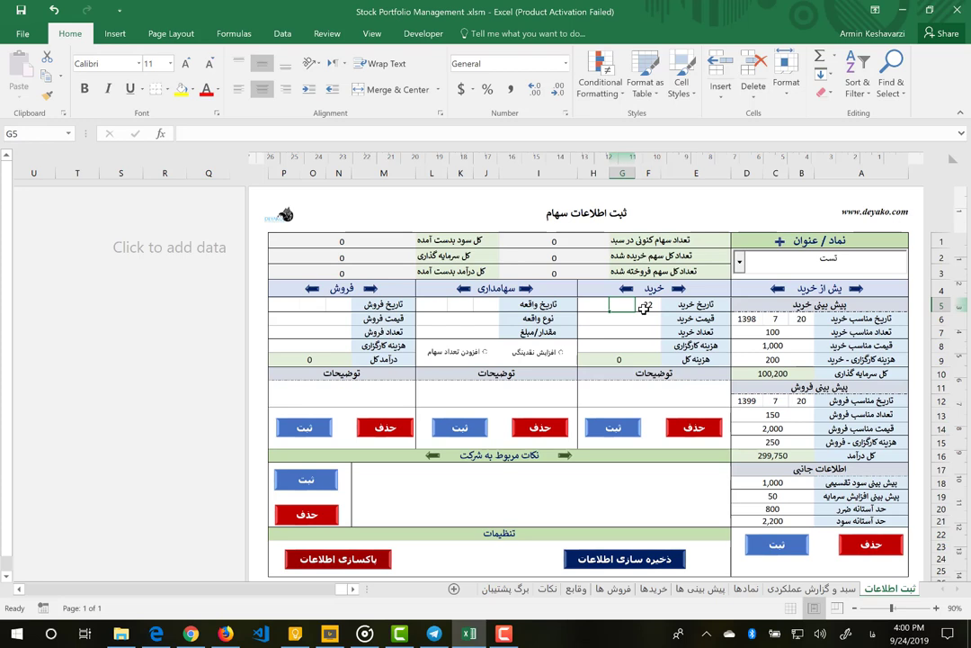
type("7")
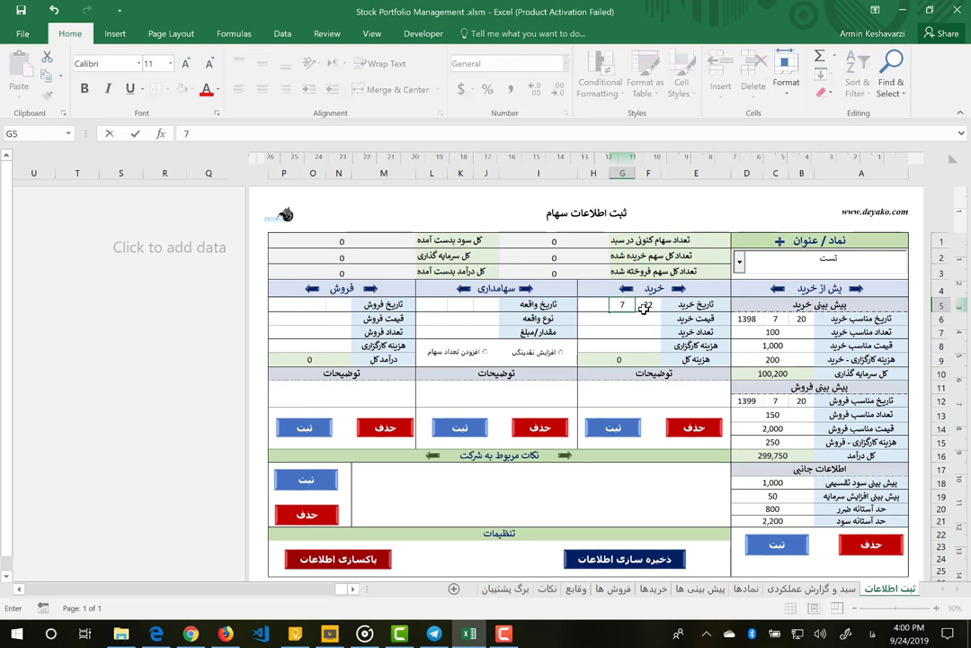
key("Tab")
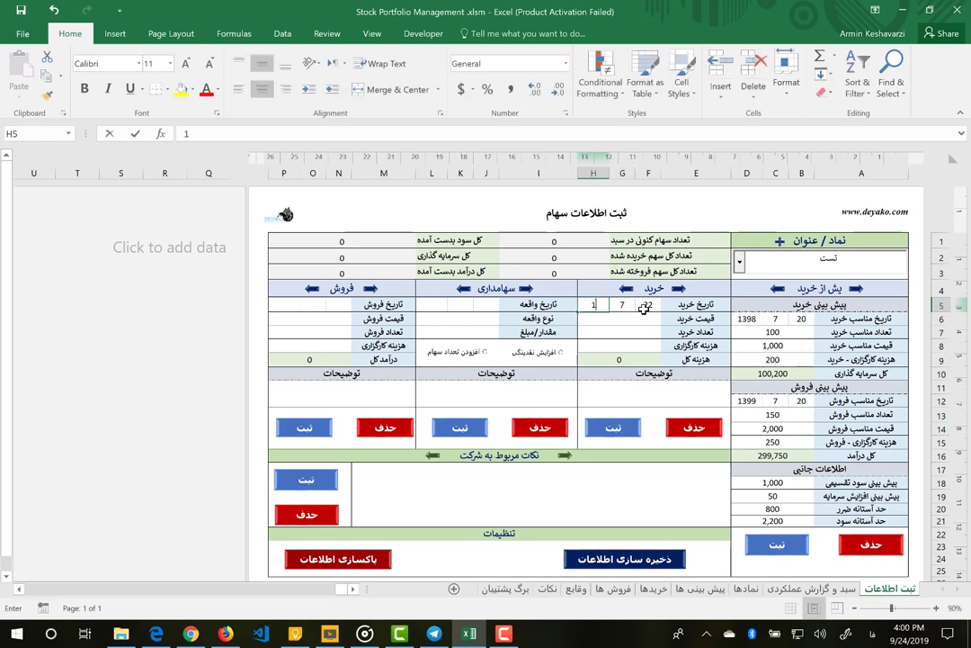
type("1398")
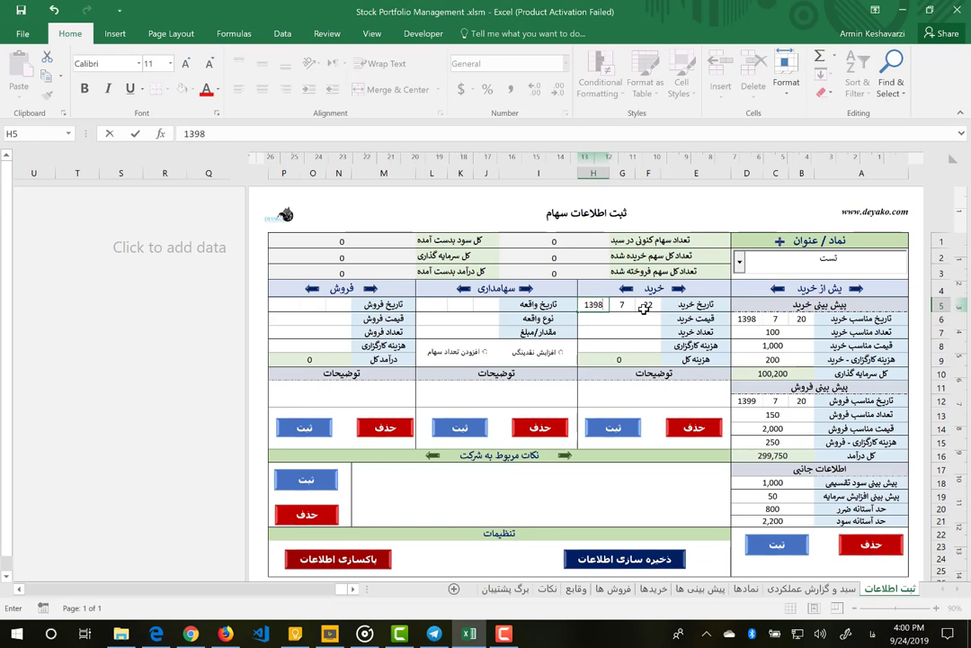
key("Return")
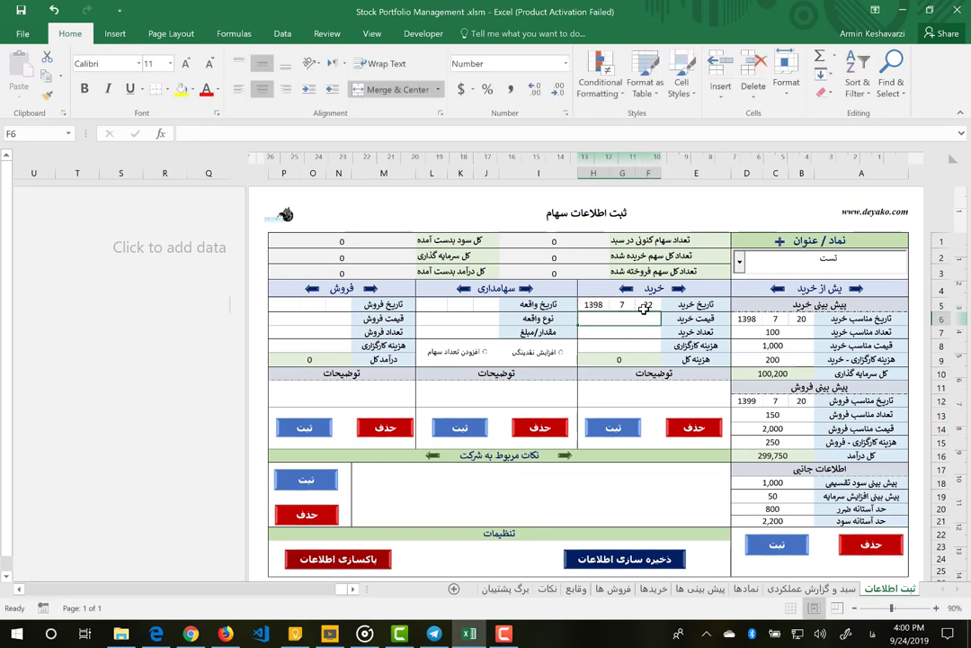
type("15")
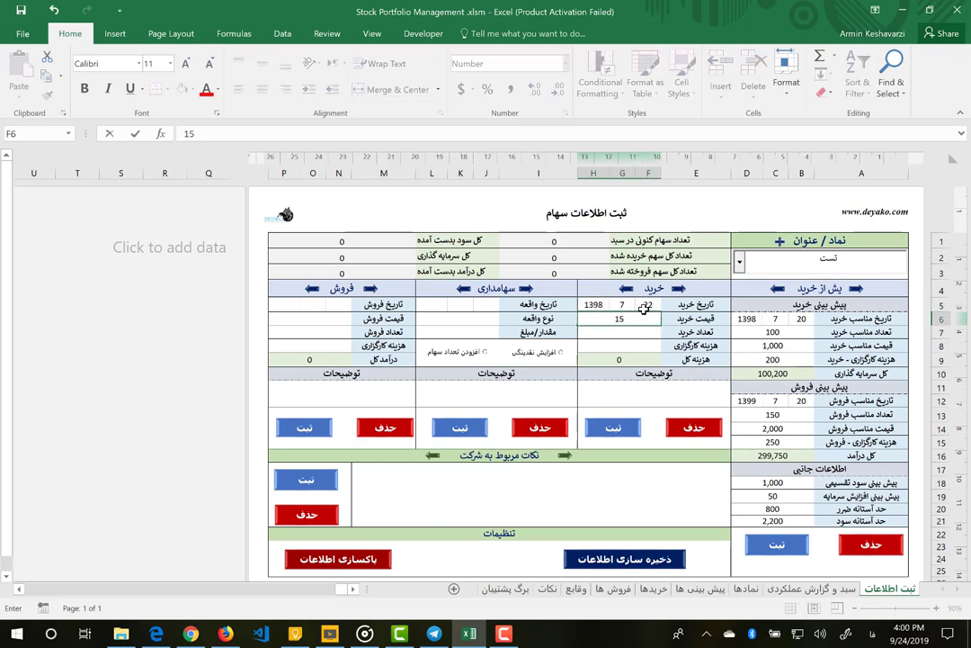
type("0")
key("Return")
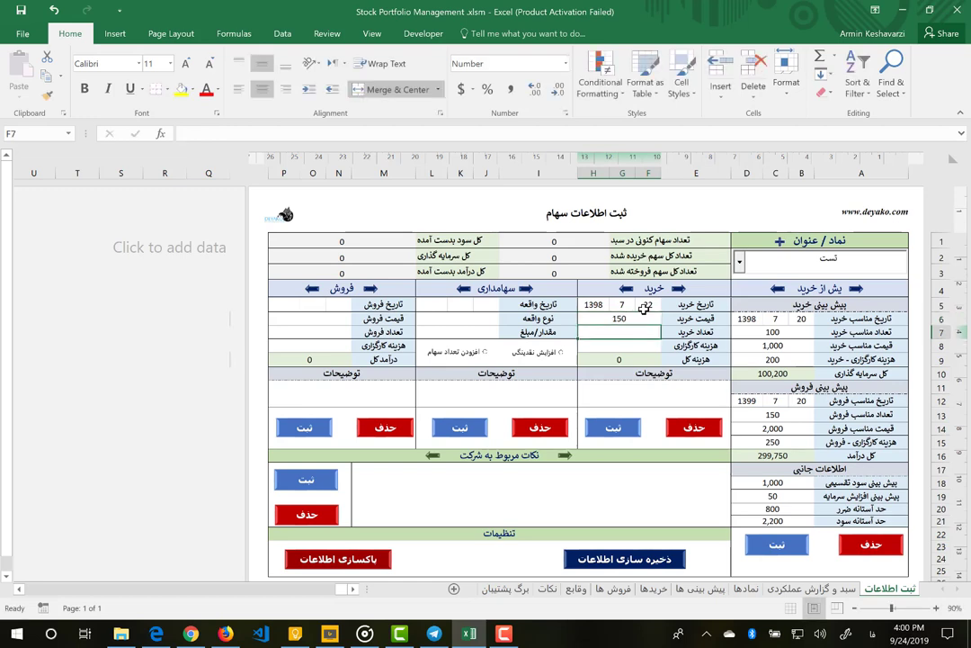
type("1,100")
key("Return")
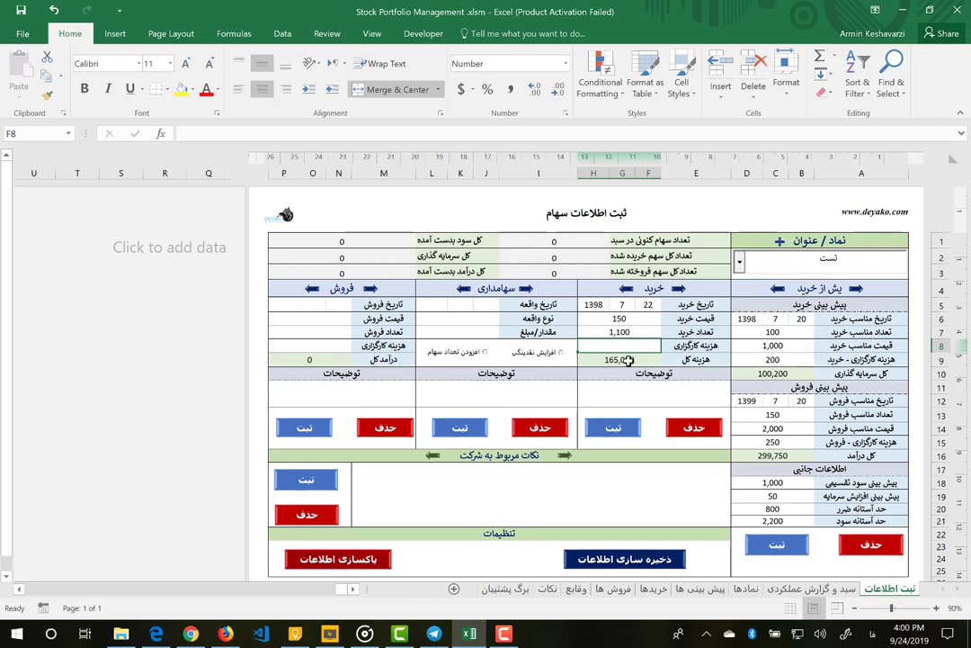
type("300")
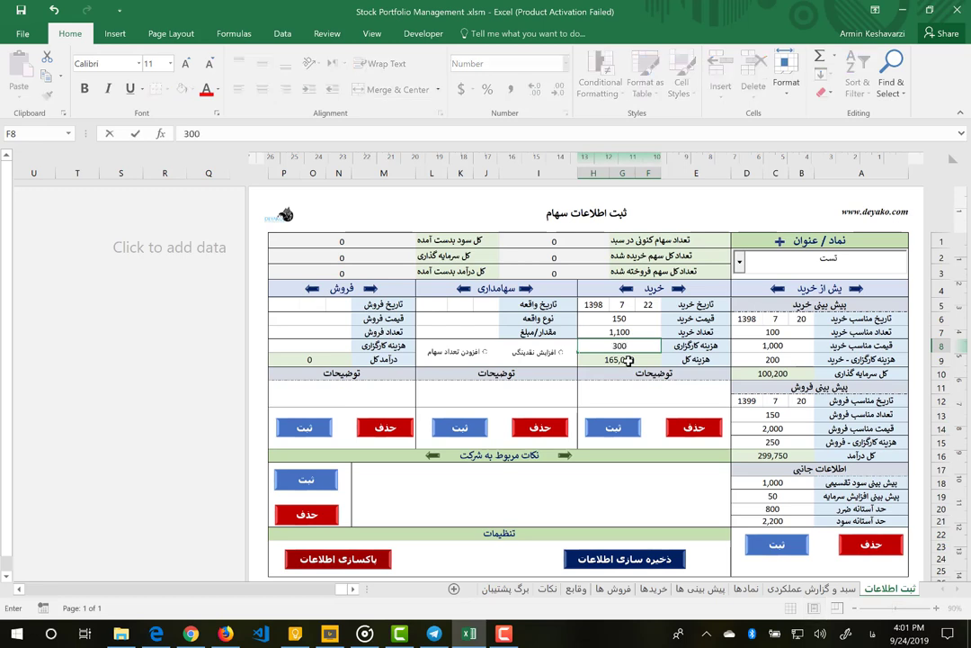
key("Return")
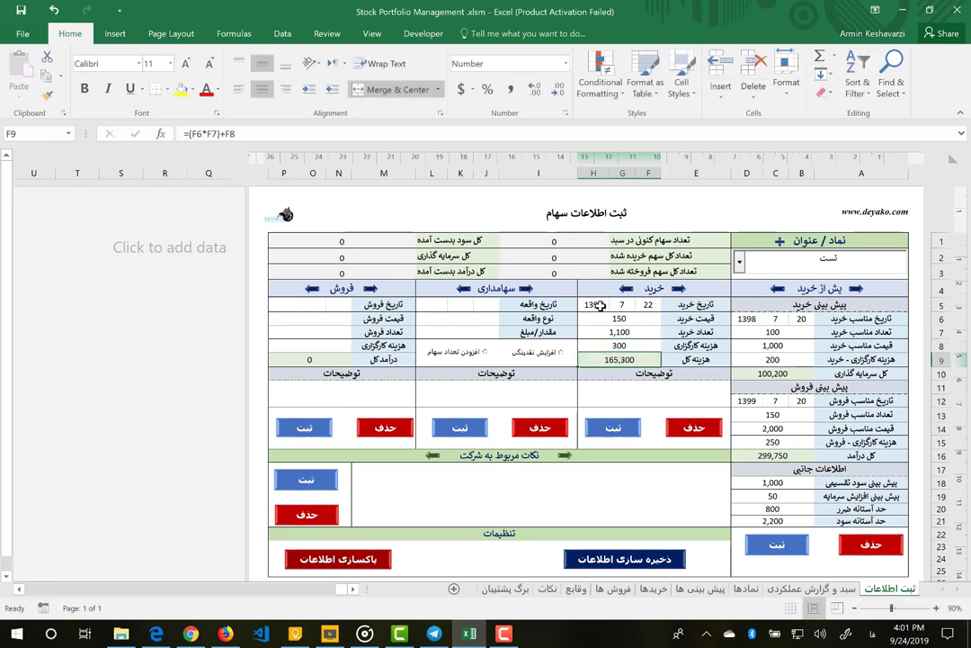
Add the comment 'دیدم در حال رشد است و خرید را بیشتر انجام دادم' and register the purchase.
left_click_drag(600, 305, 684, 359)
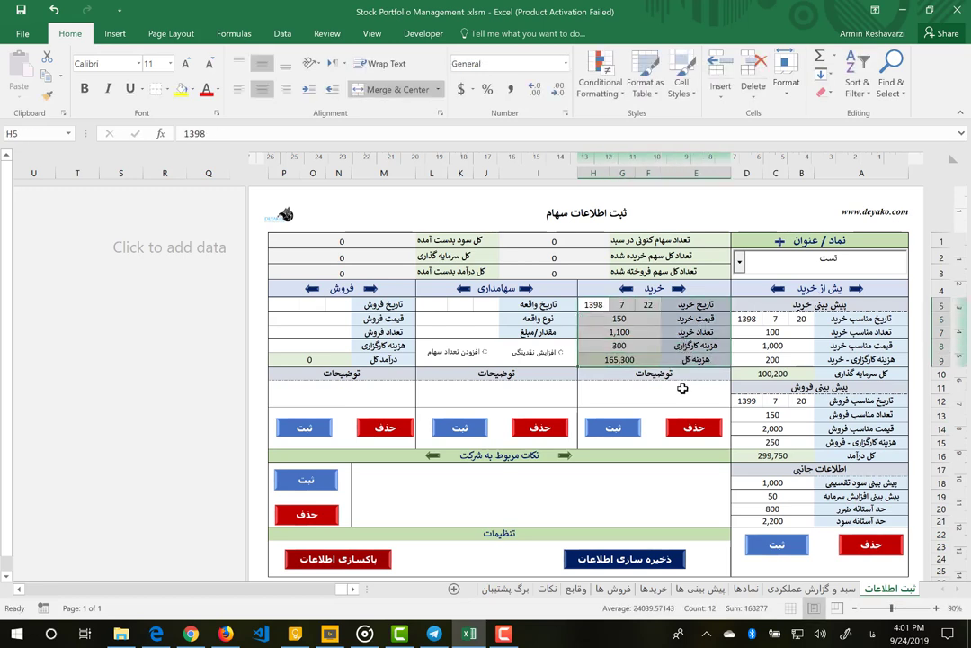
left_click(683, 389)
type("دیدم در حال رشد")
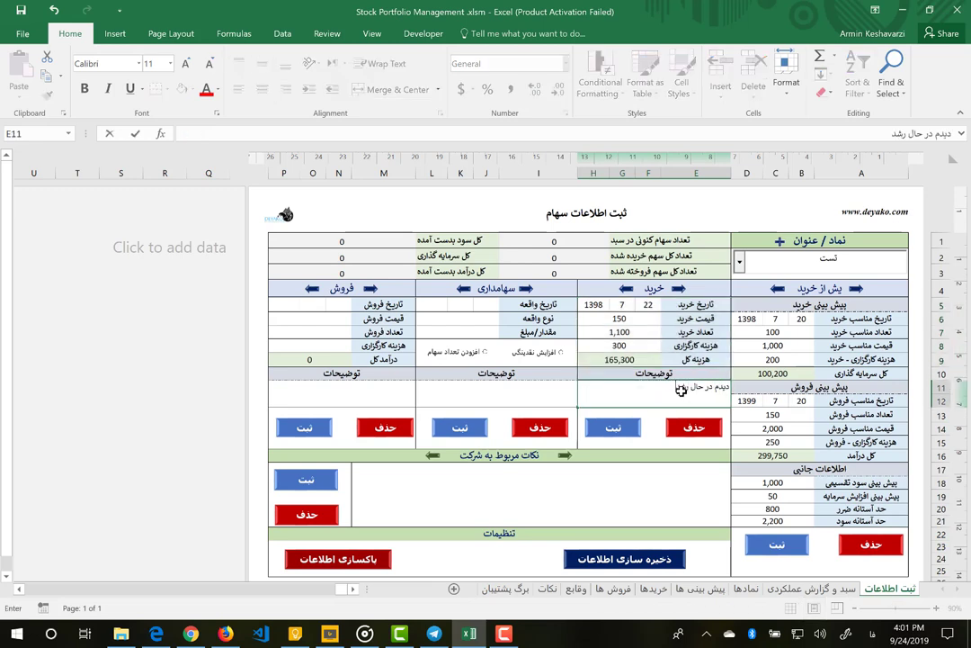
type(" است و خرید را ب")
type("یشتر ان")
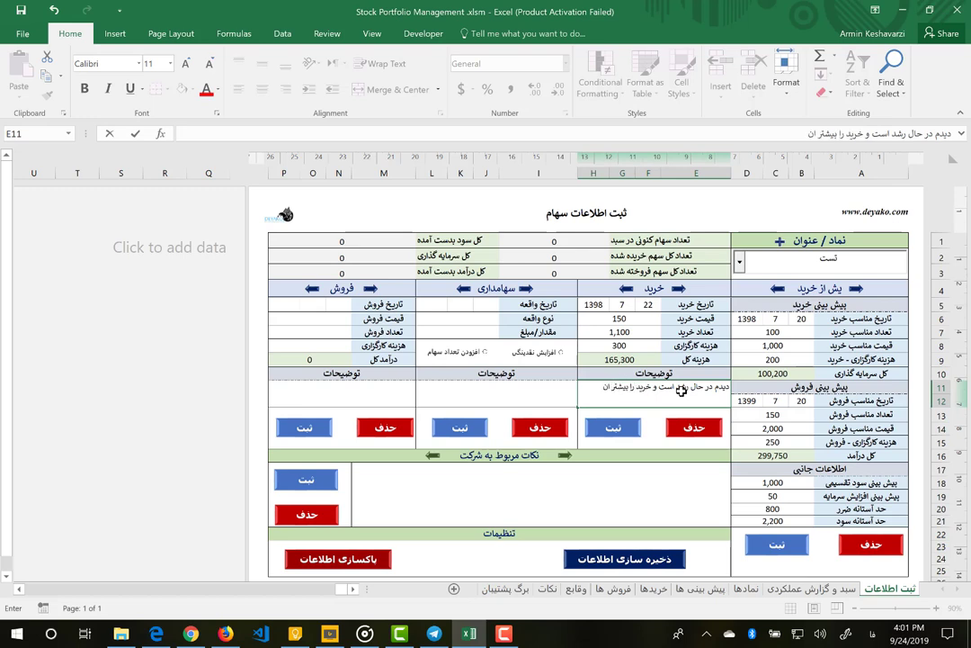
type("جام دادم")
key("Return")
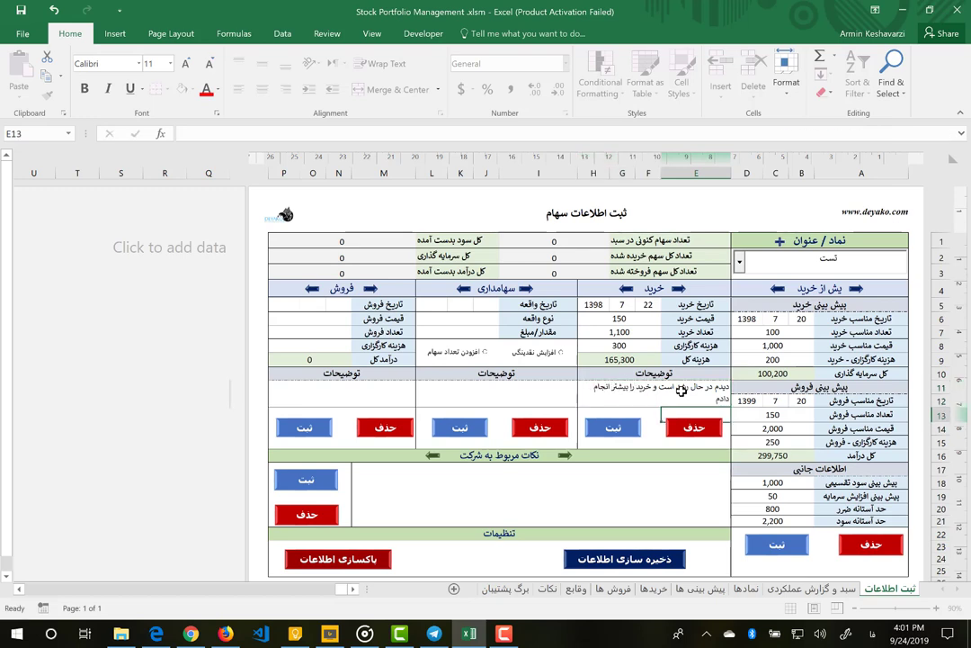
left_click(642, 426)
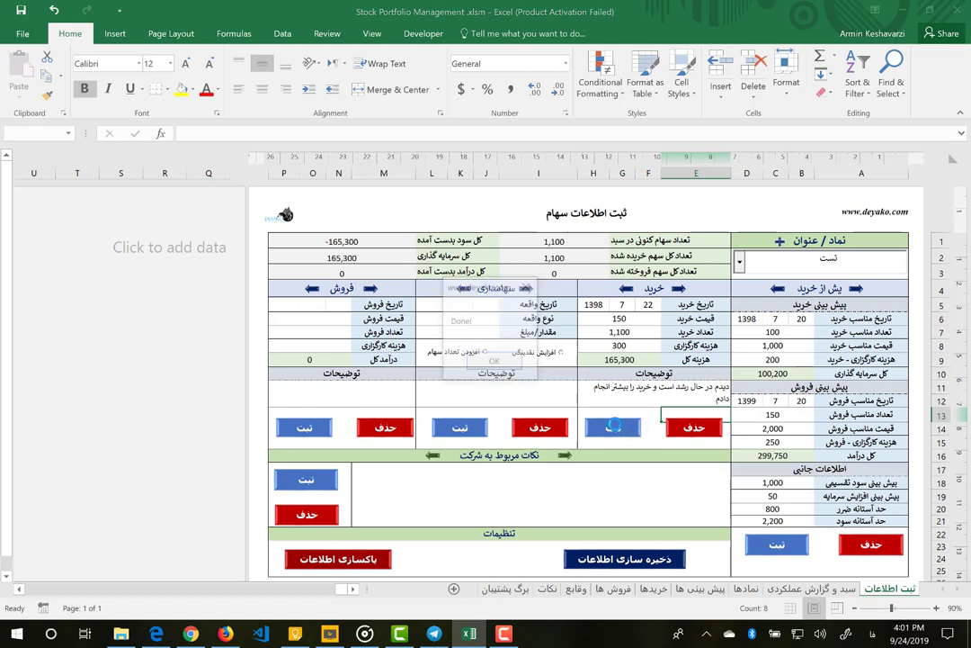
left_click(498, 361)
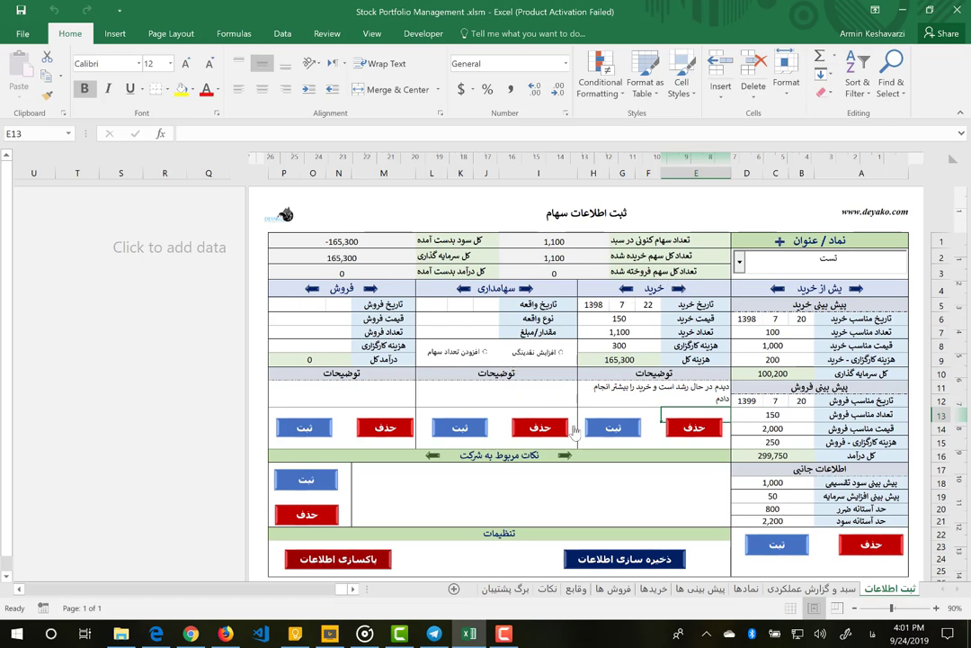
Register a تست company note saying strong fundamentals and good technicals make buying sooner better.
left_click(569, 499)
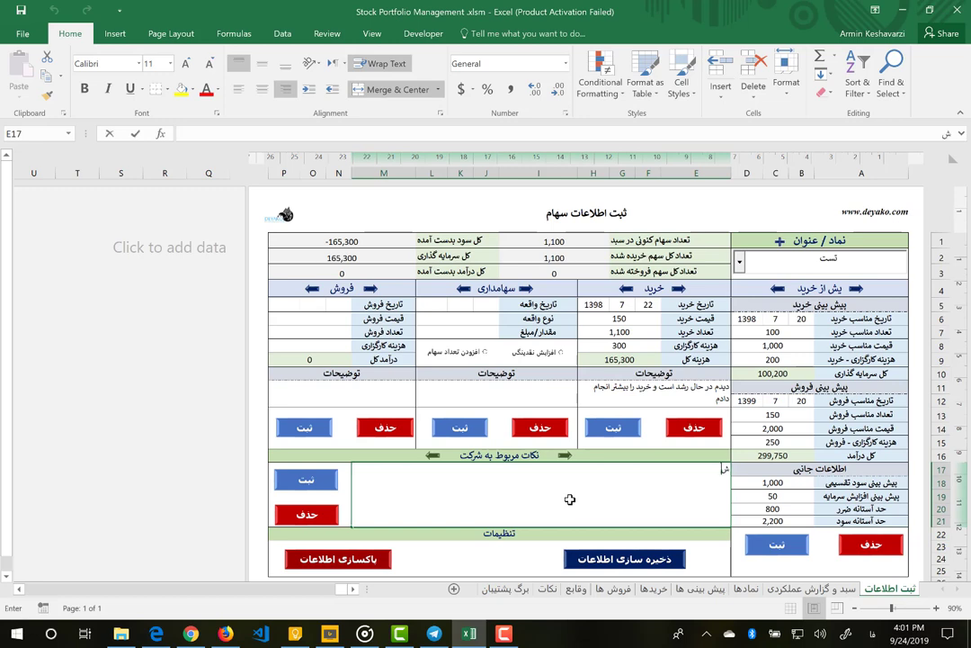
type("شرکت تست دارای")
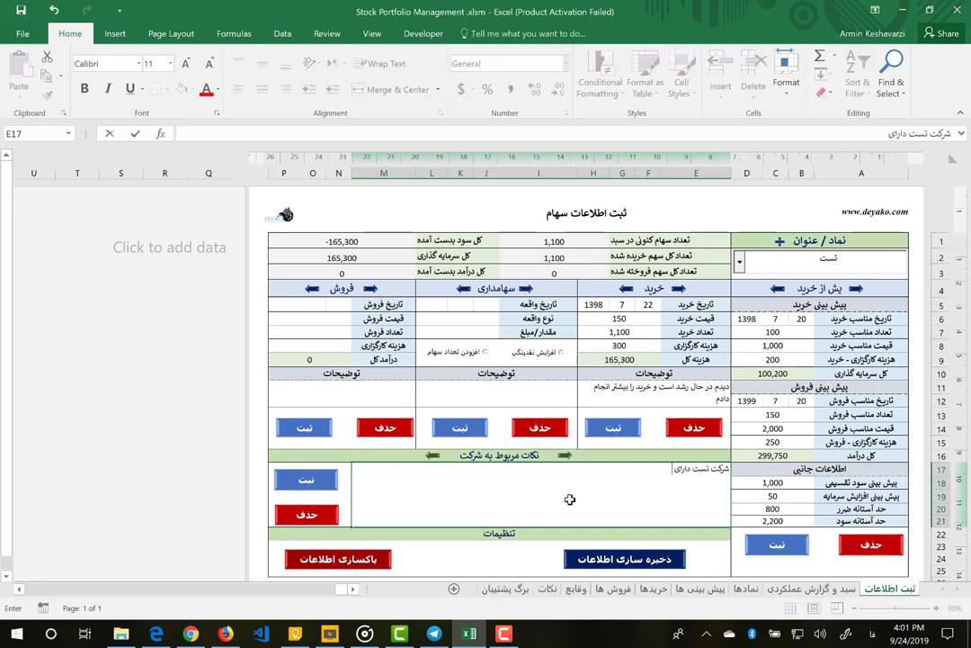
type(" بناید قوی و تکی")
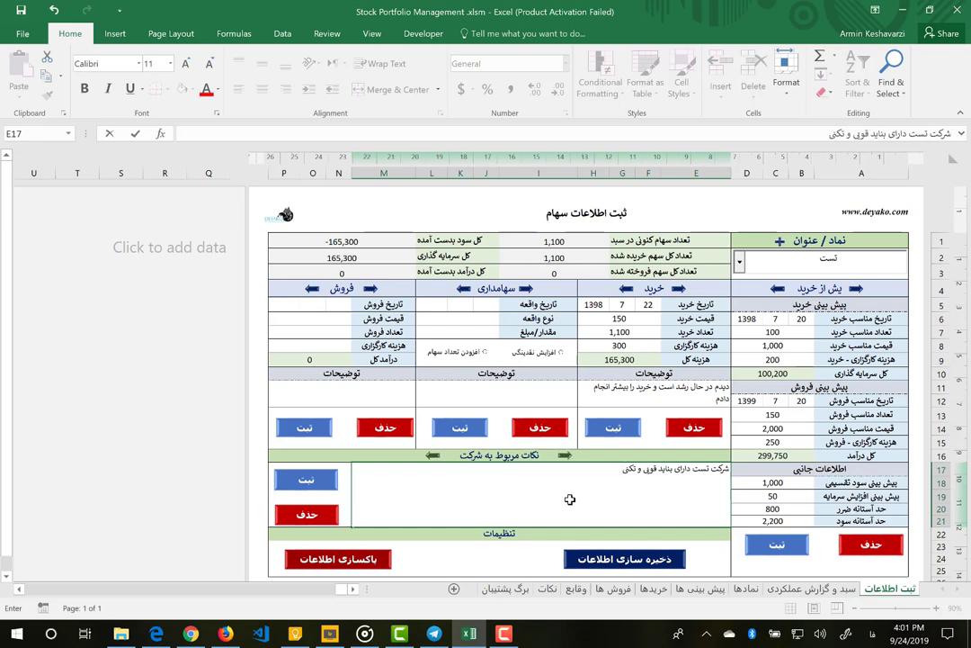
type("خوبی است و ......")
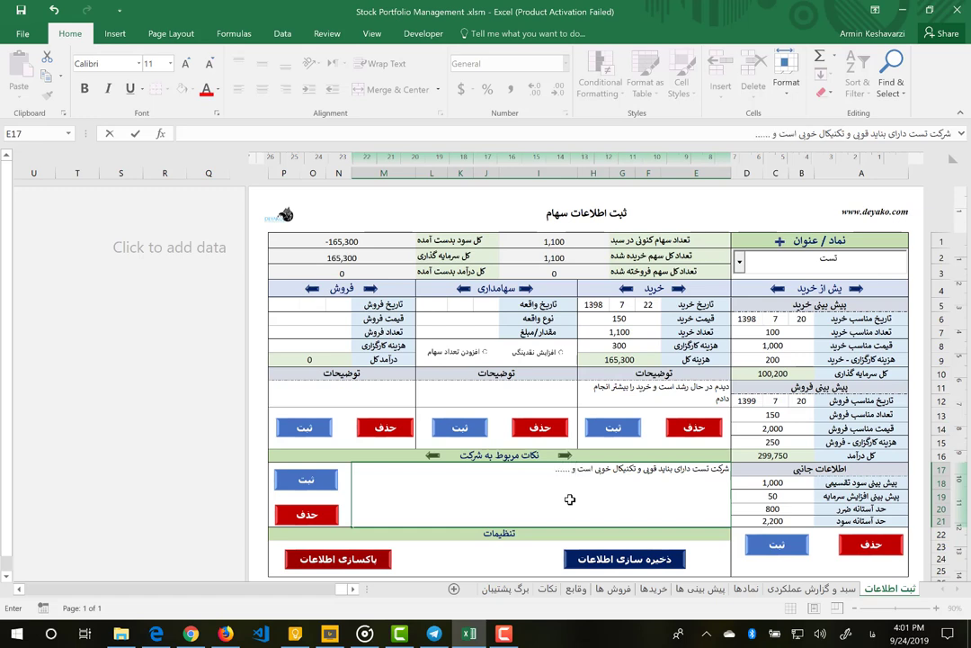
key("BackSpace")
key("BackSpace")
type("ید انجام")
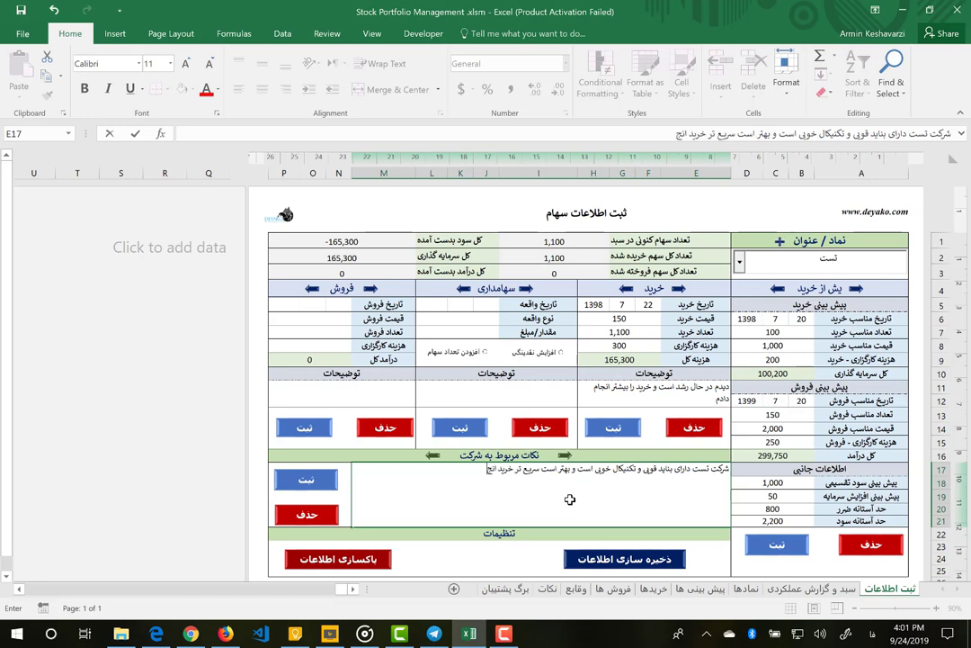
key("Return")
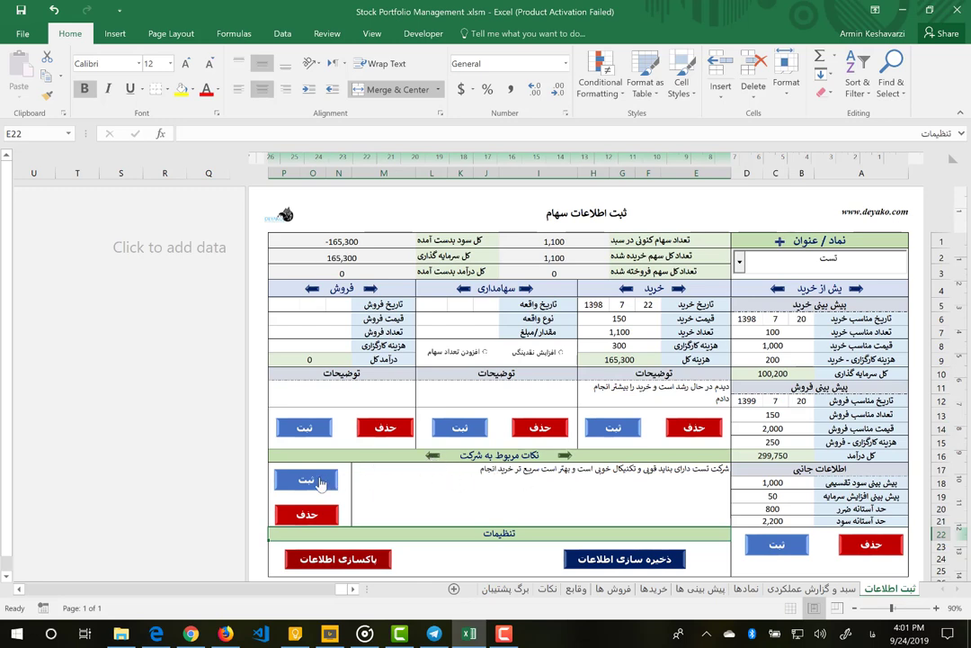
left_click(306, 479)
left_click(500, 364)
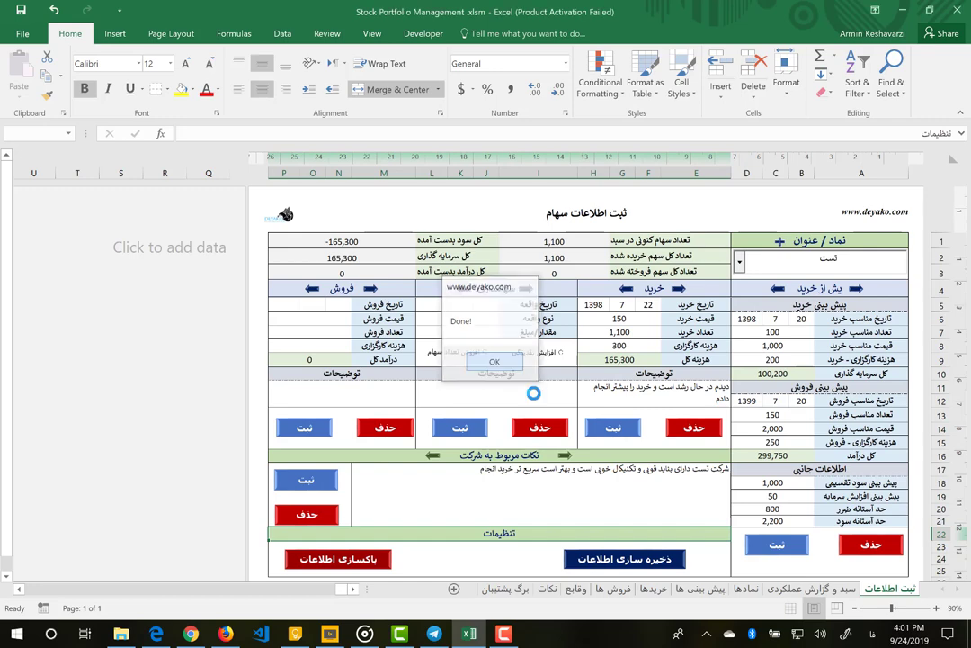
left_click(654, 588)
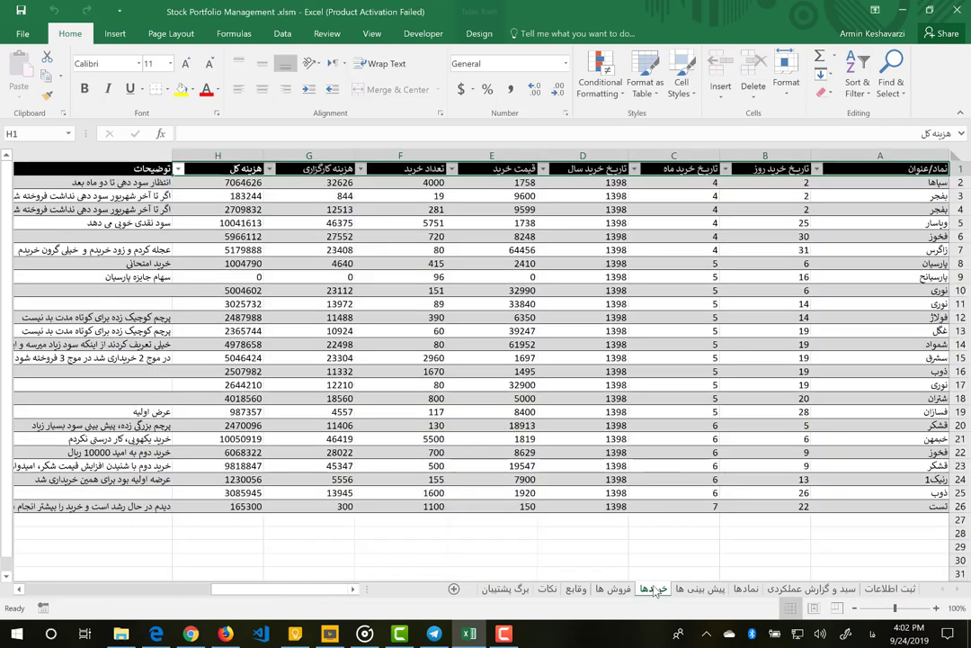
left_click(548, 588)
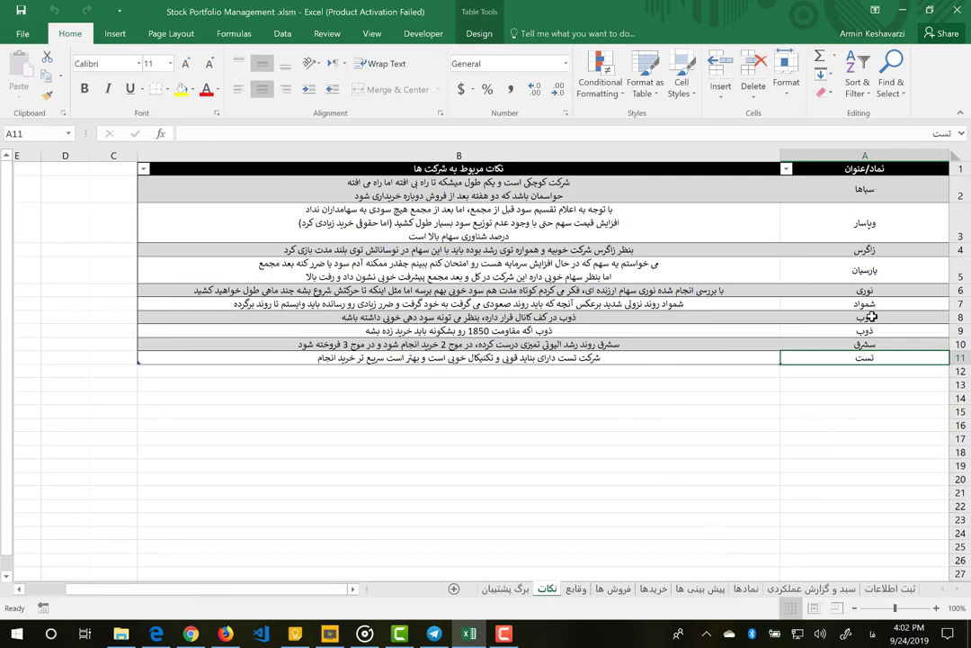
left_click_drag(864, 317, 864, 330)
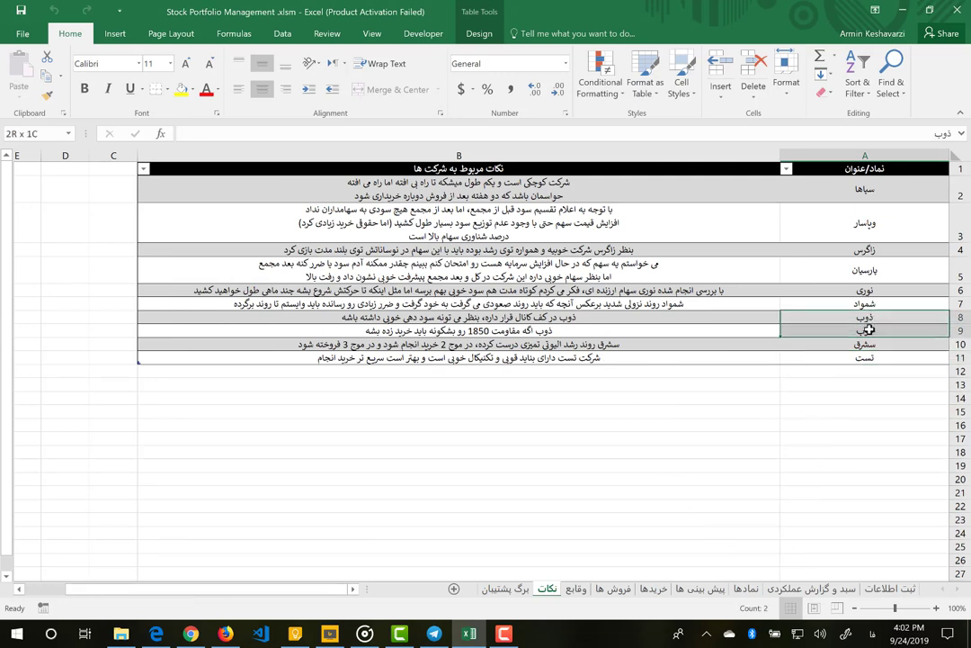
left_click(891, 588)
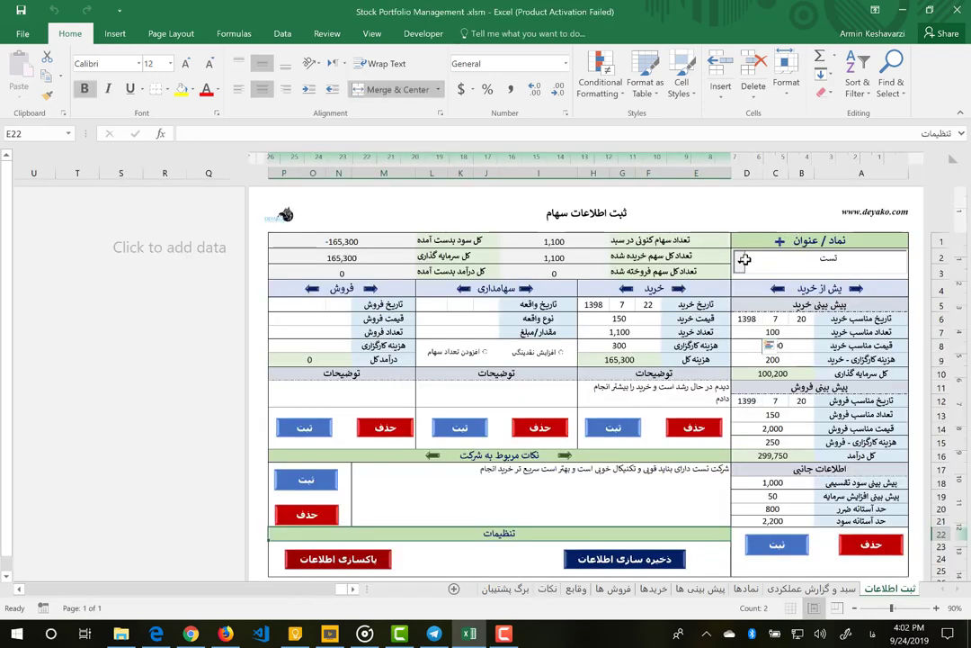
Load the ذوب stock's records into the entry form from the symbol list.
left_click(743, 260)
left_click(740, 261)
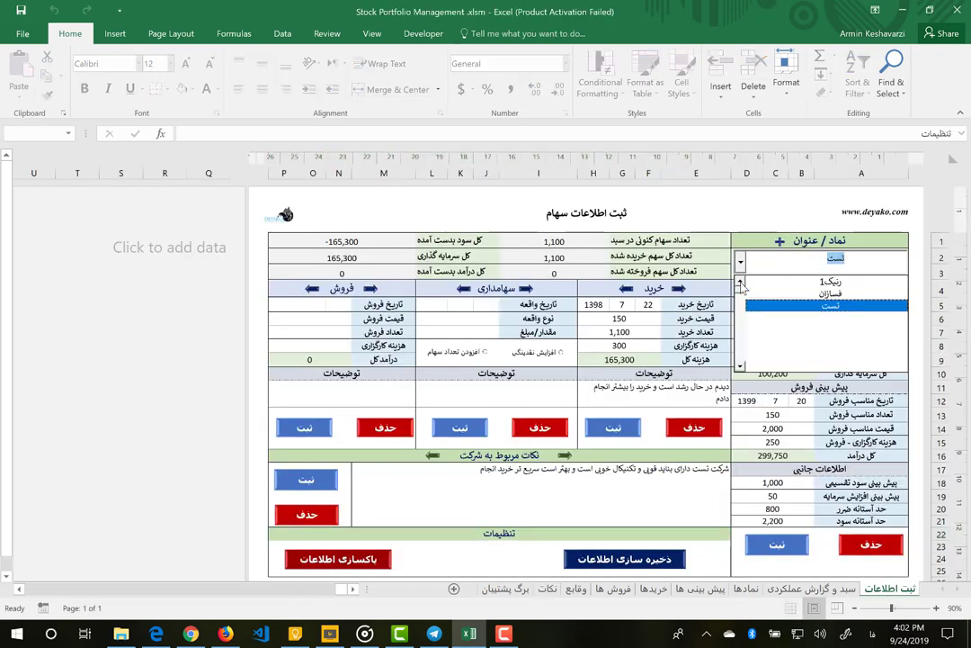
left_click(741, 284)
left_click(741, 284)
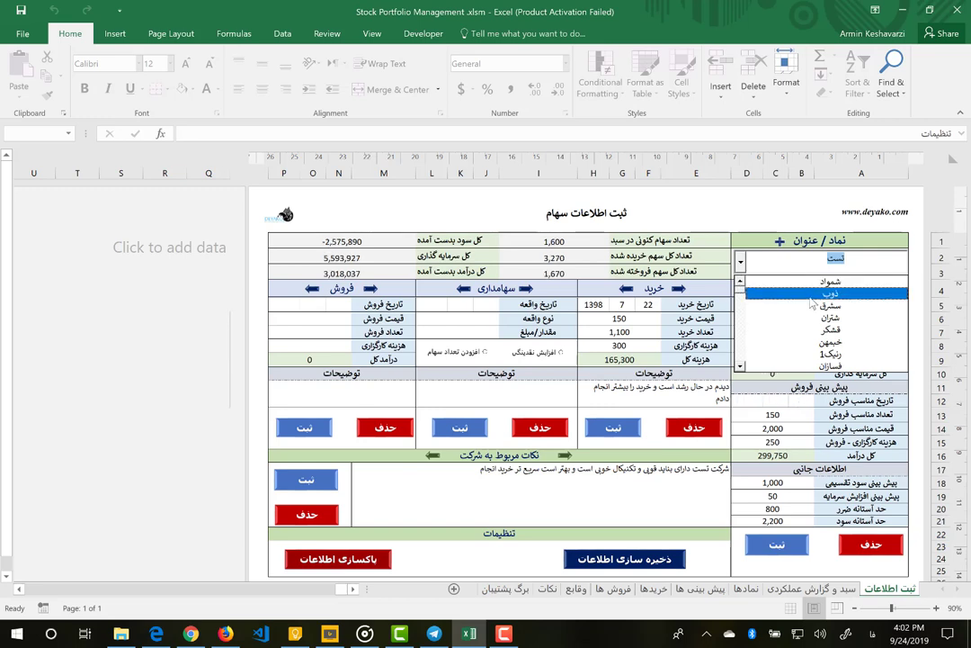
left_click(810, 298)
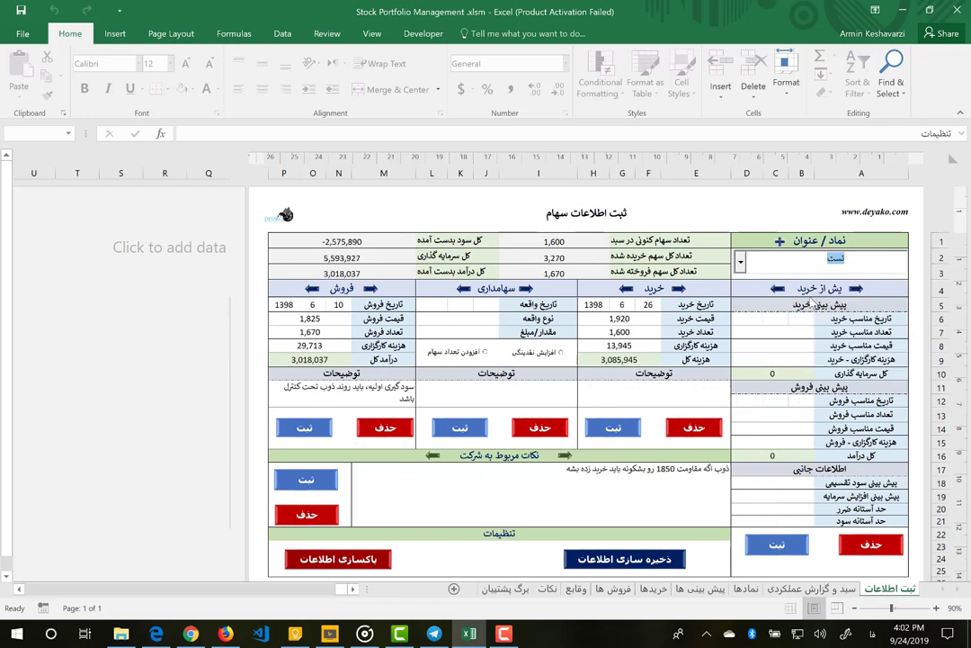
Page back and forth through ذوب's company notes and view the full note text.
left_click(563, 456)
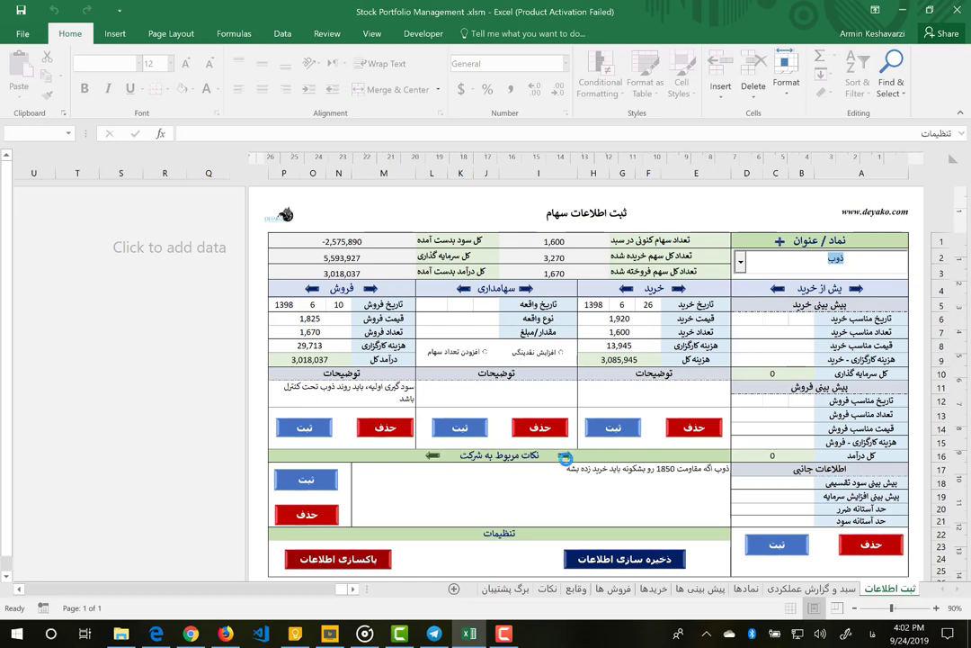
left_click(564, 456)
left_click(432, 455)
left_click(564, 456)
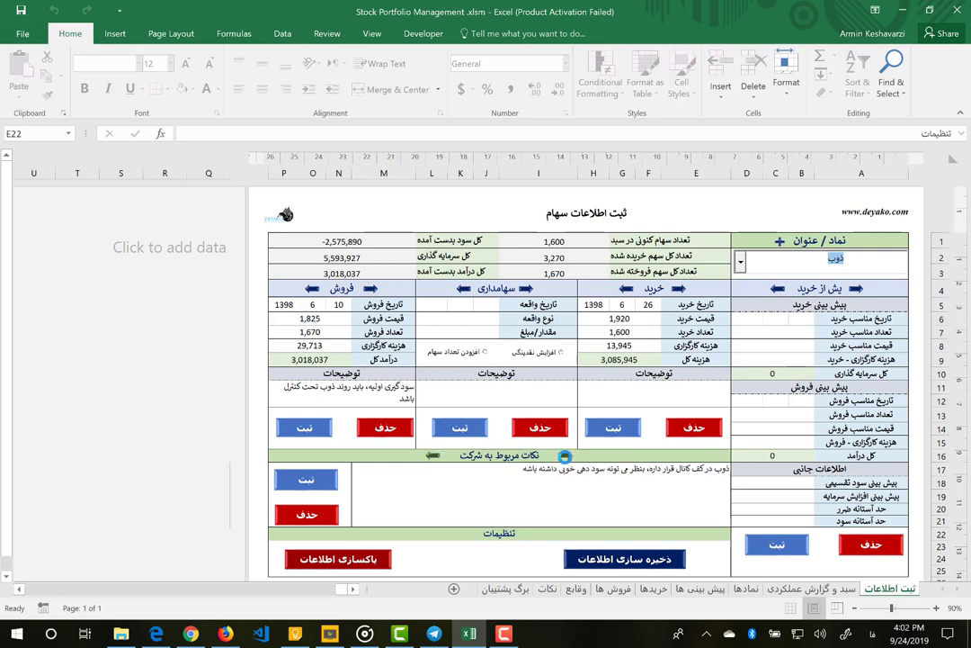
left_click(433, 455)
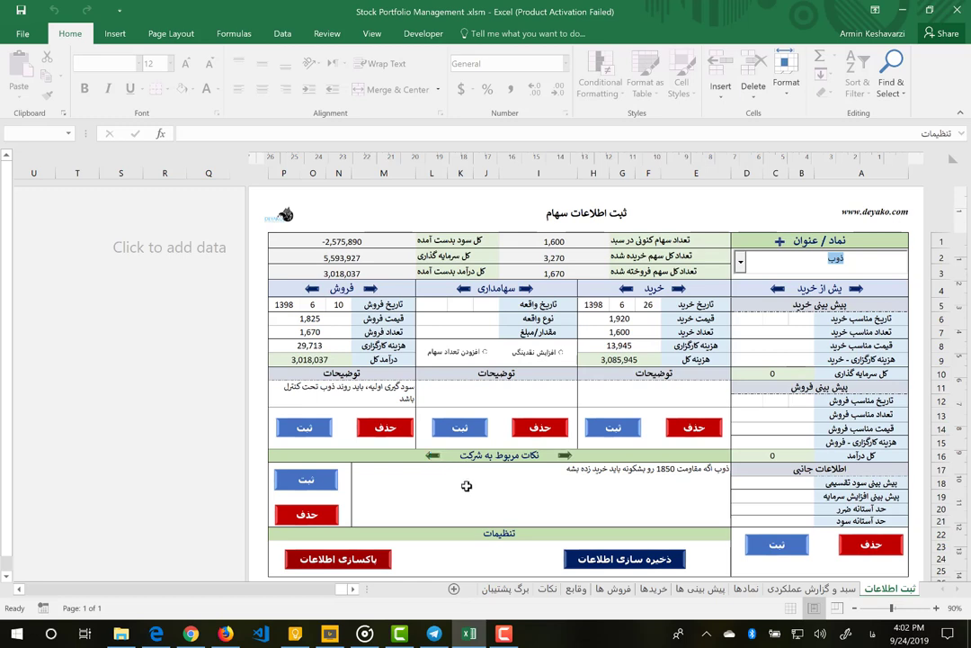
left_click(465, 486)
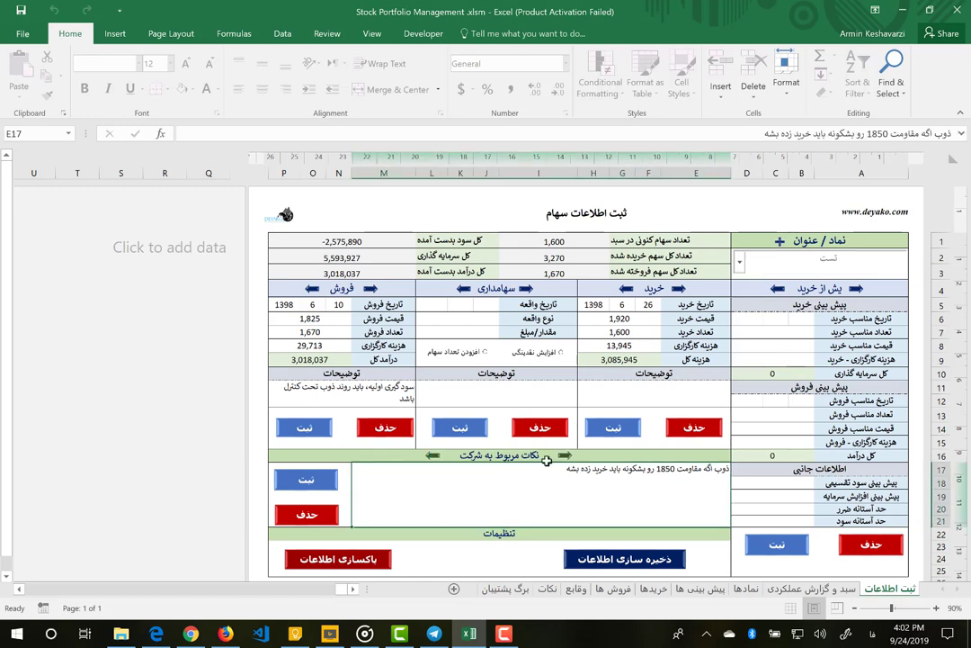
Bring the تست stock's records back into the entry form.
left_click(740, 260)
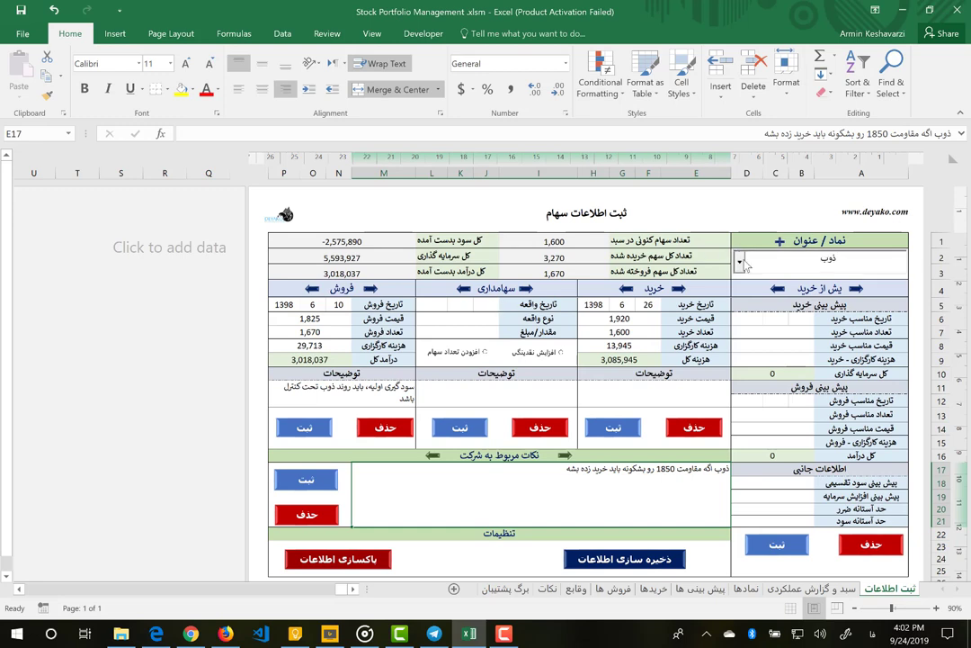
left_click(740, 261)
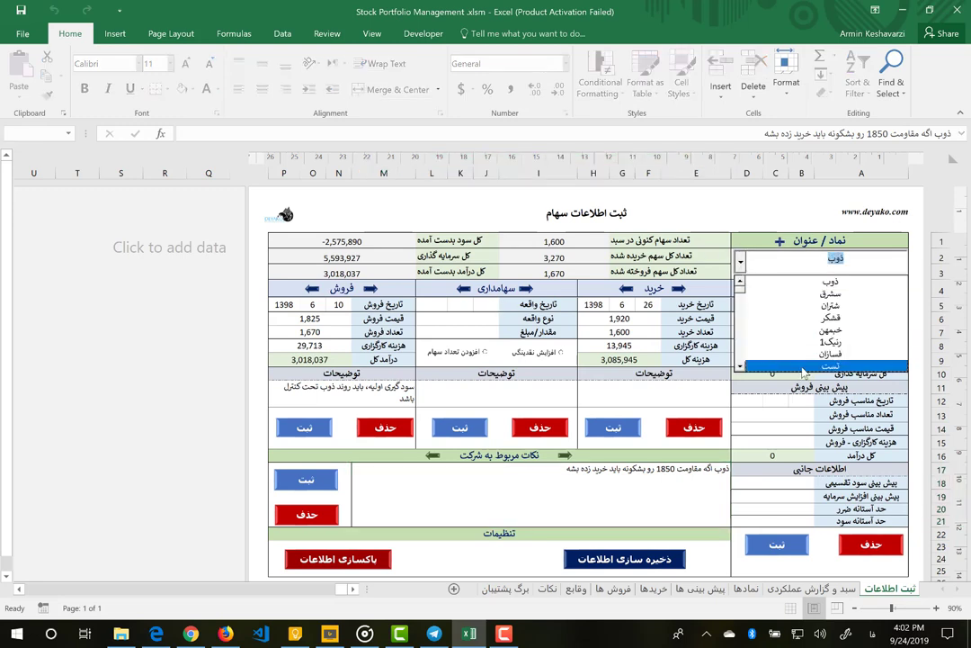
left_click(808, 367)
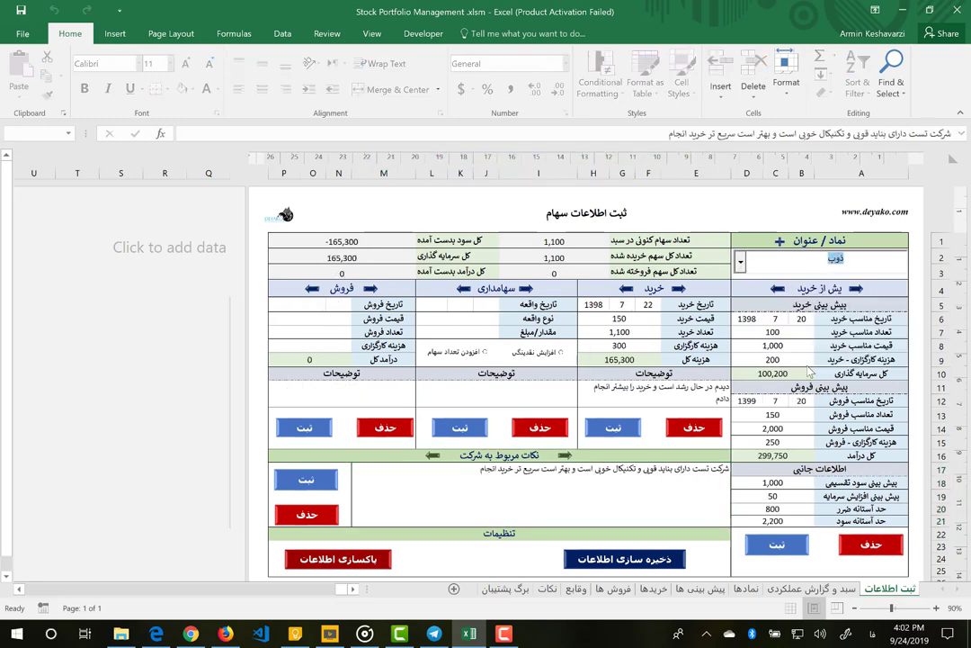
Set the shareholding event date to 1398/8/30 with event type افزایش سرمایه.
left_click(481, 306)
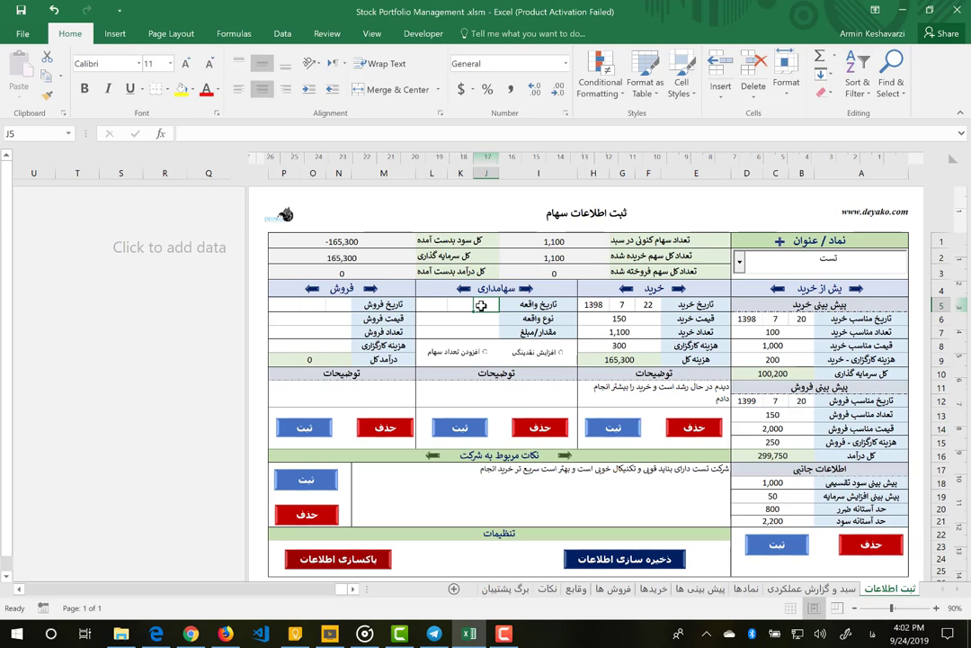
type("30")
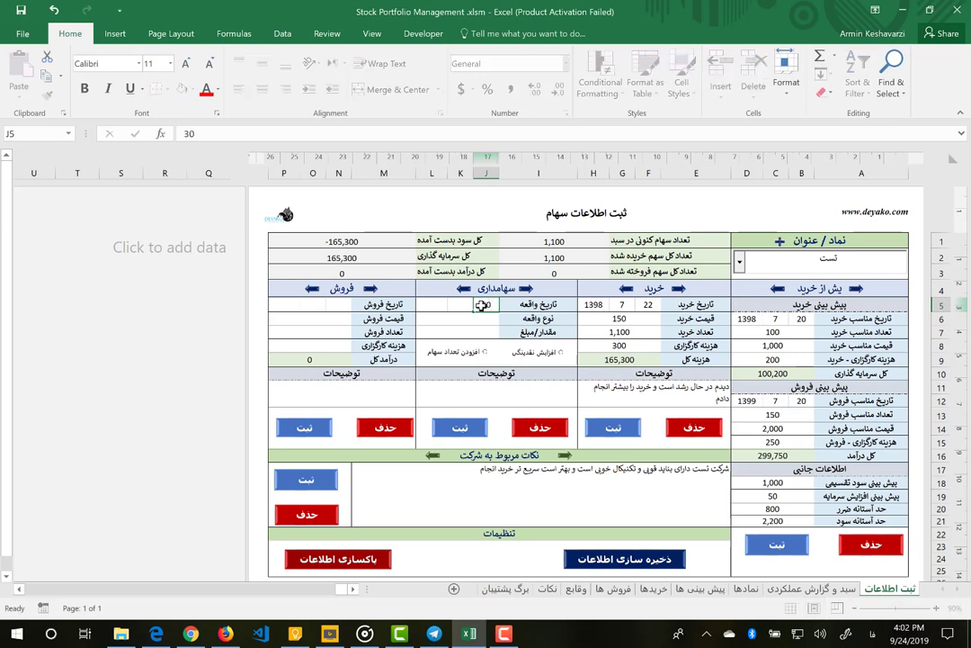
key("Tab")
type("8")
key("Tab")
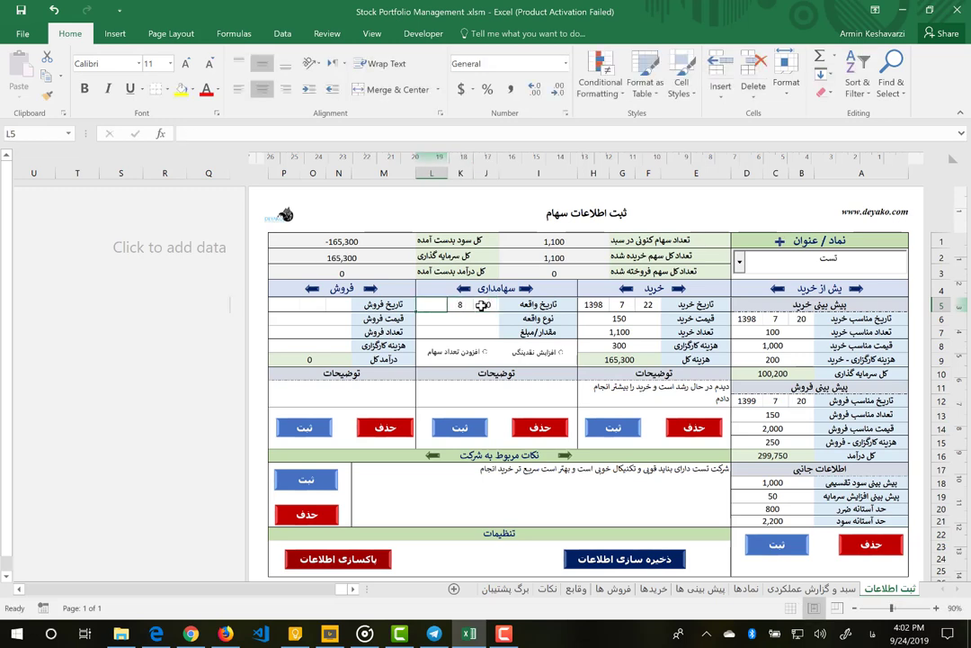
type("1398")
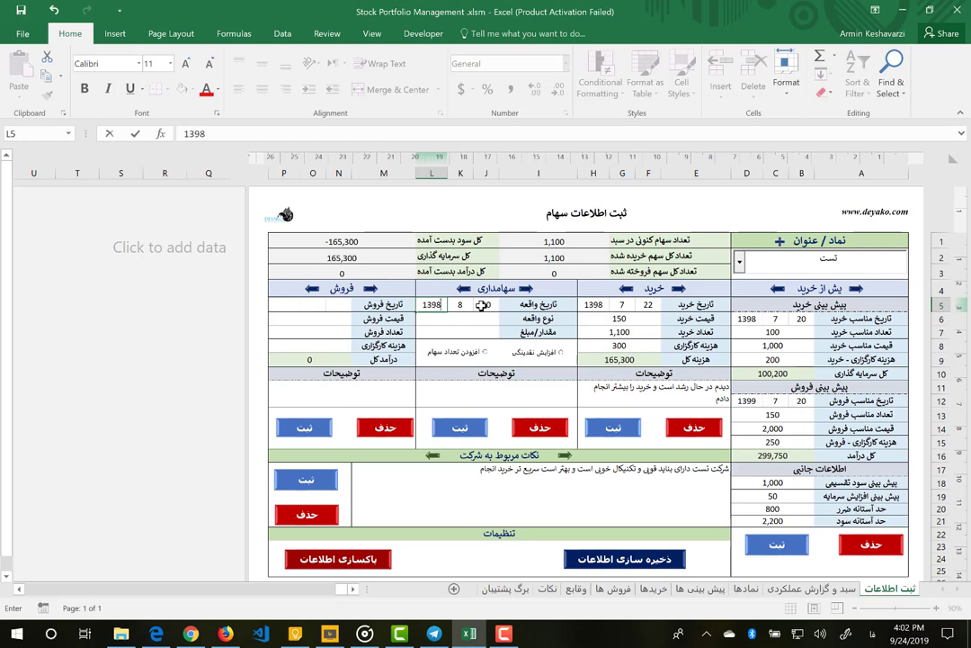
key("Return")
left_click(482, 319)
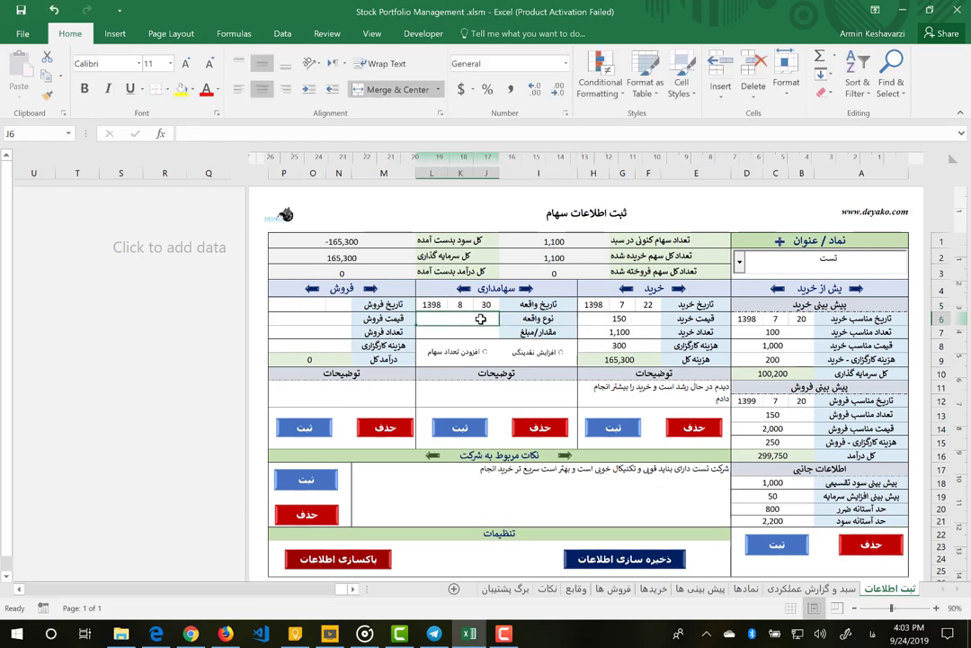
type("افزایش سرمایه")
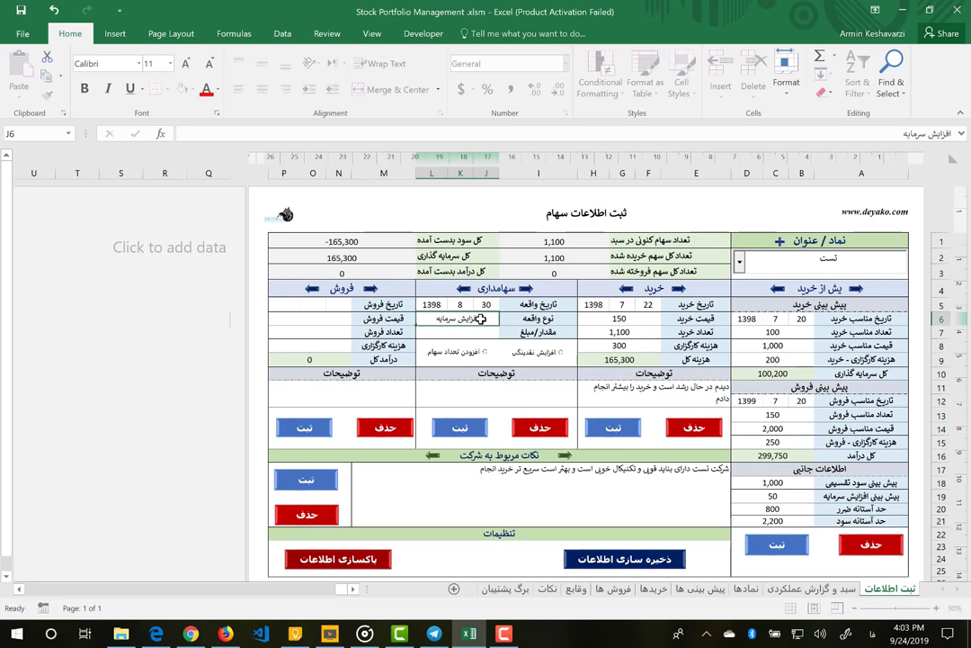
key("Return")
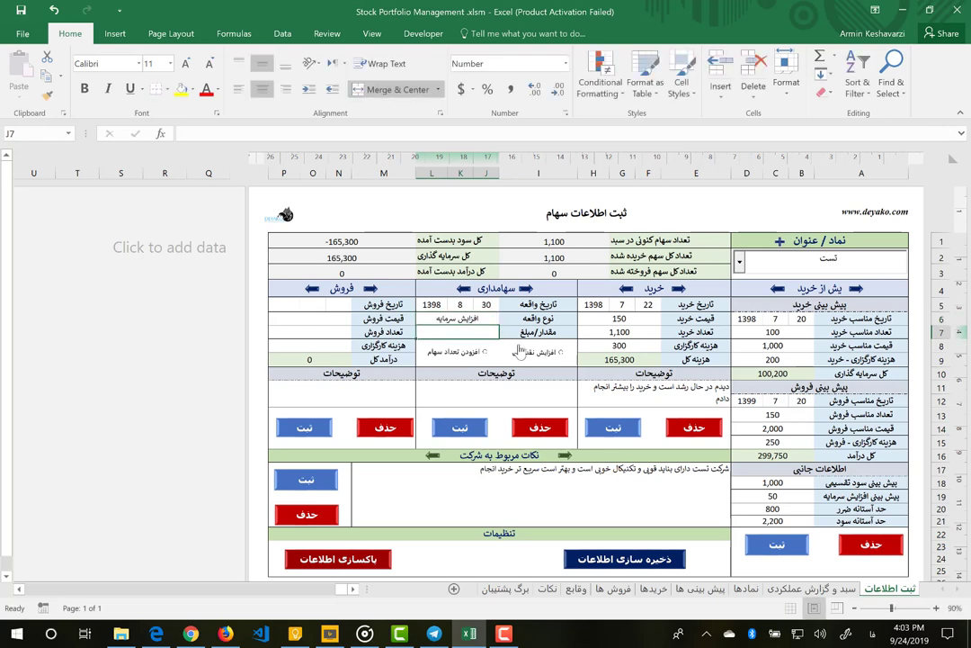
Enter event amount 50, set it to add shares, and register the event.
type("15")
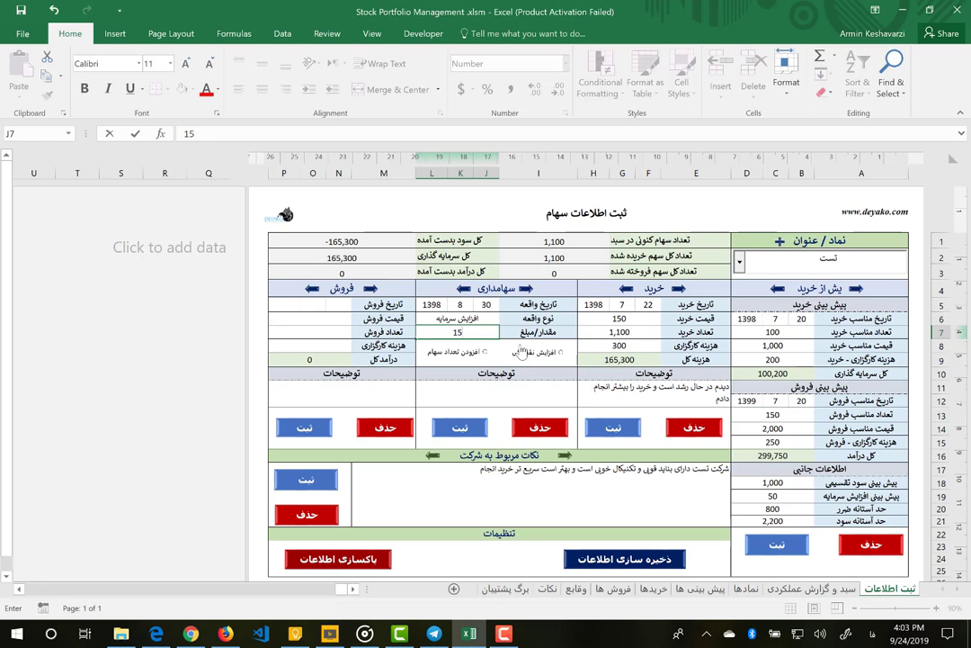
key("BackSpace")
key("BackSpace")
key("BackSpace")
key("Return")
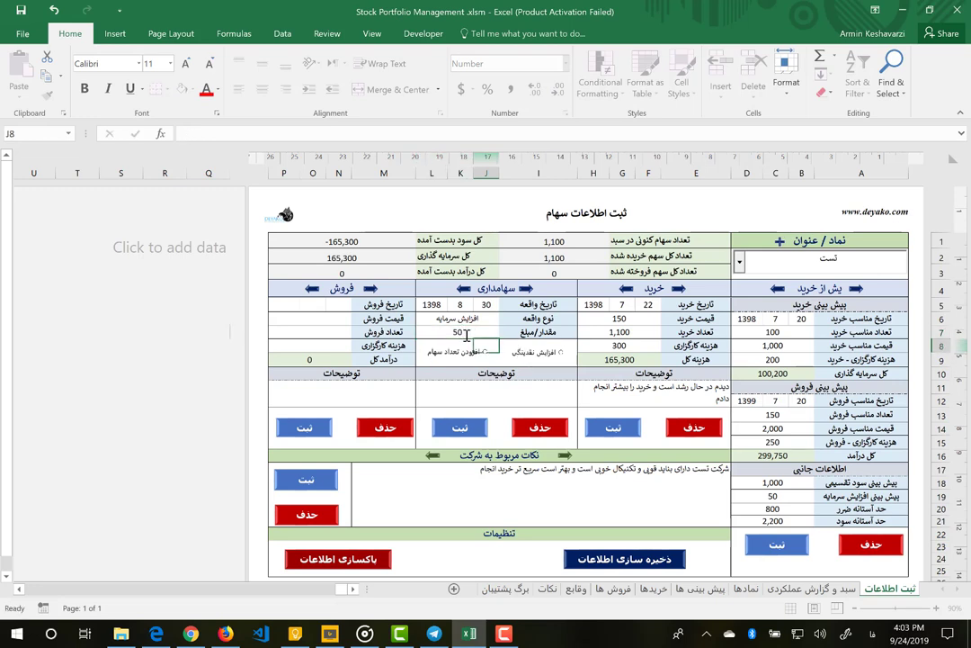
left_click(452, 389)
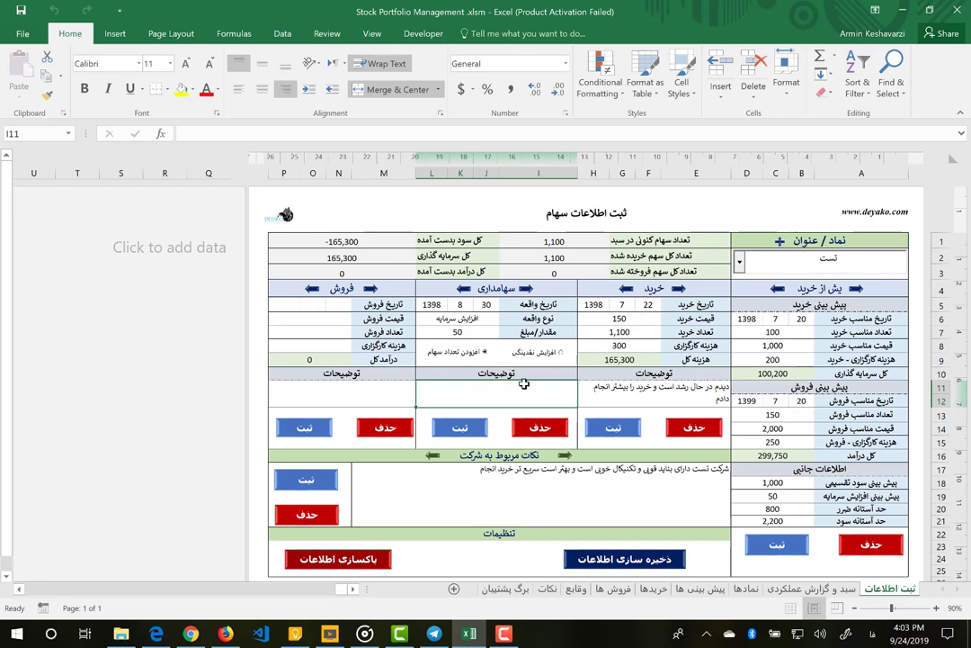
left_click(458, 430)
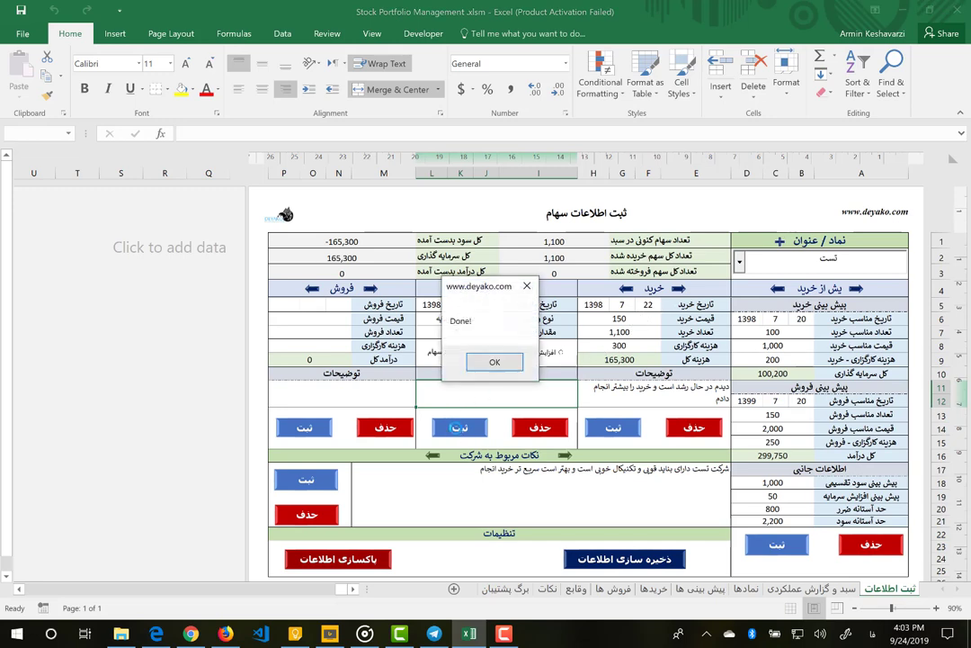
left_click(508, 365)
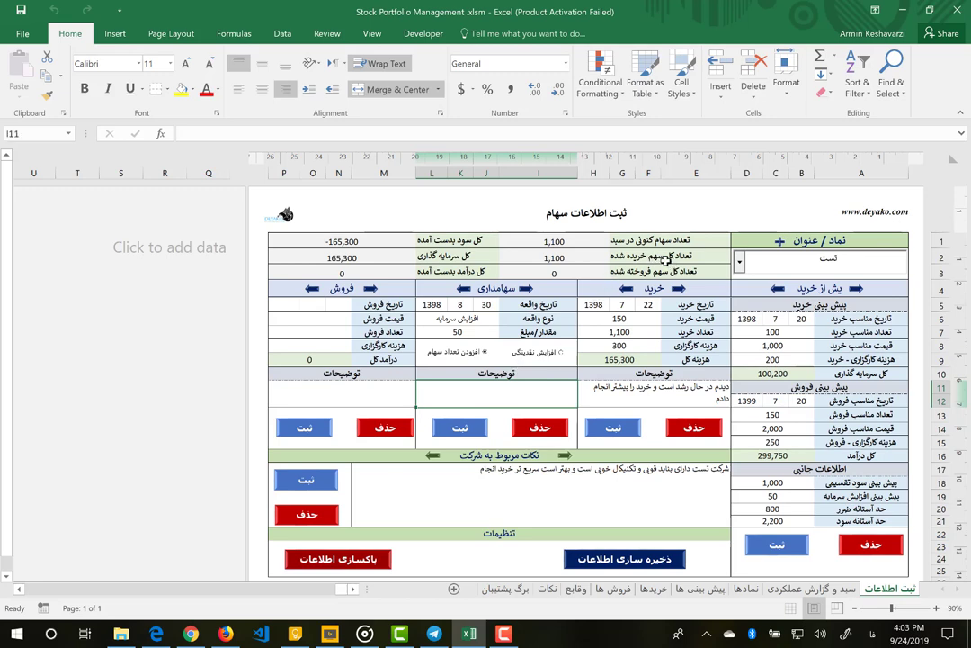
Change the purchase date to 1398/8/30 and the purchase price to 0.
left_click(568, 243)
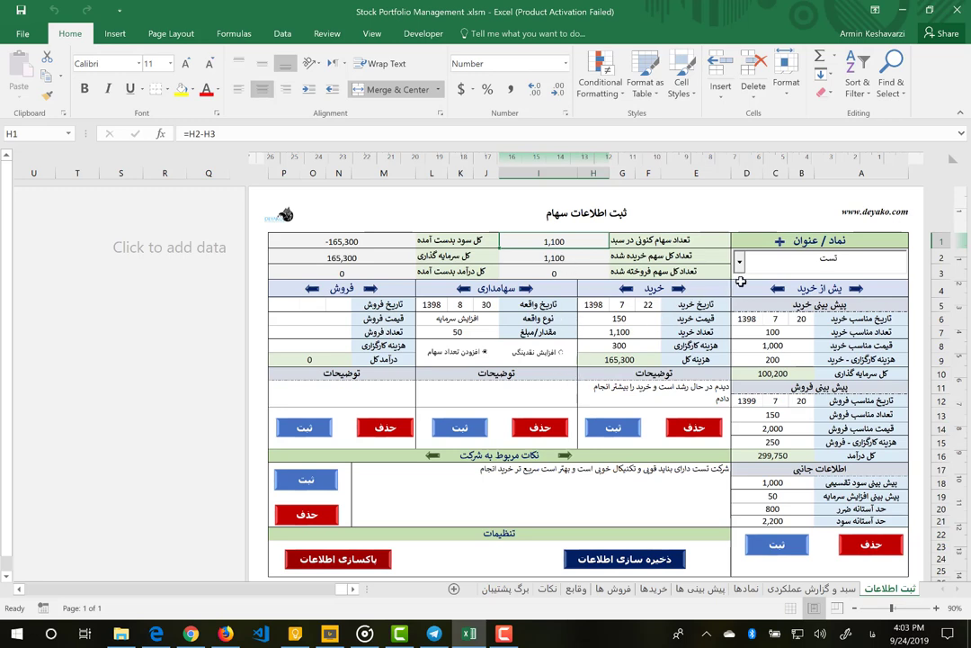
left_click(649, 307)
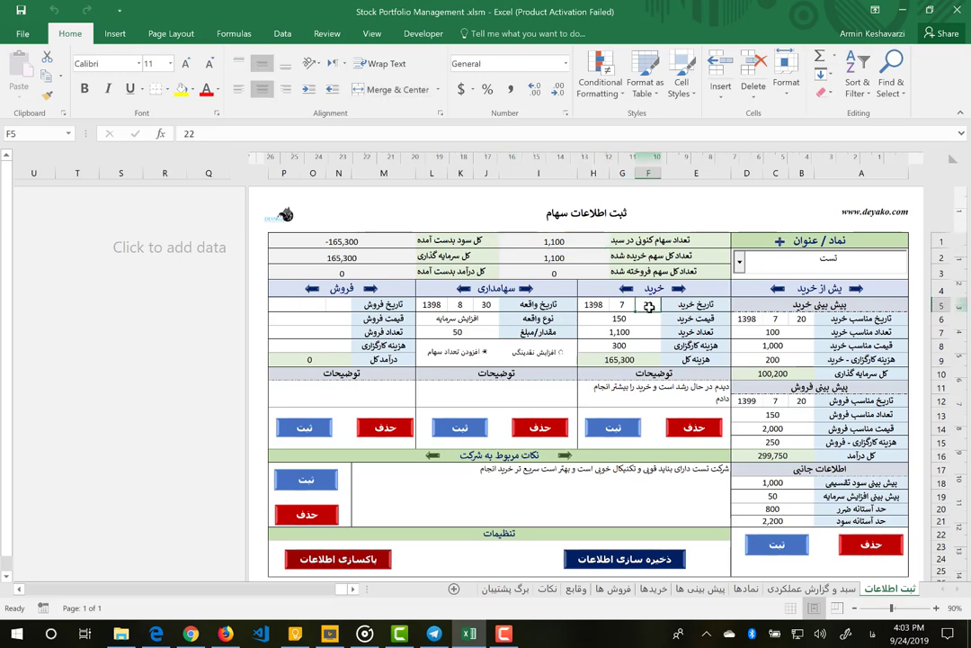
type("30")
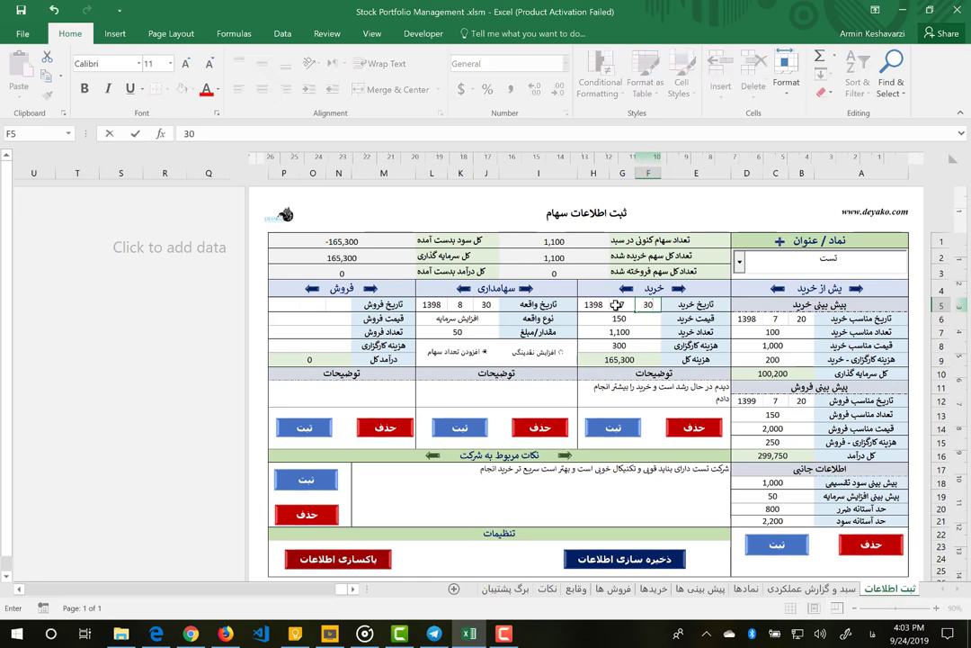
left_click(617, 306)
type("8")
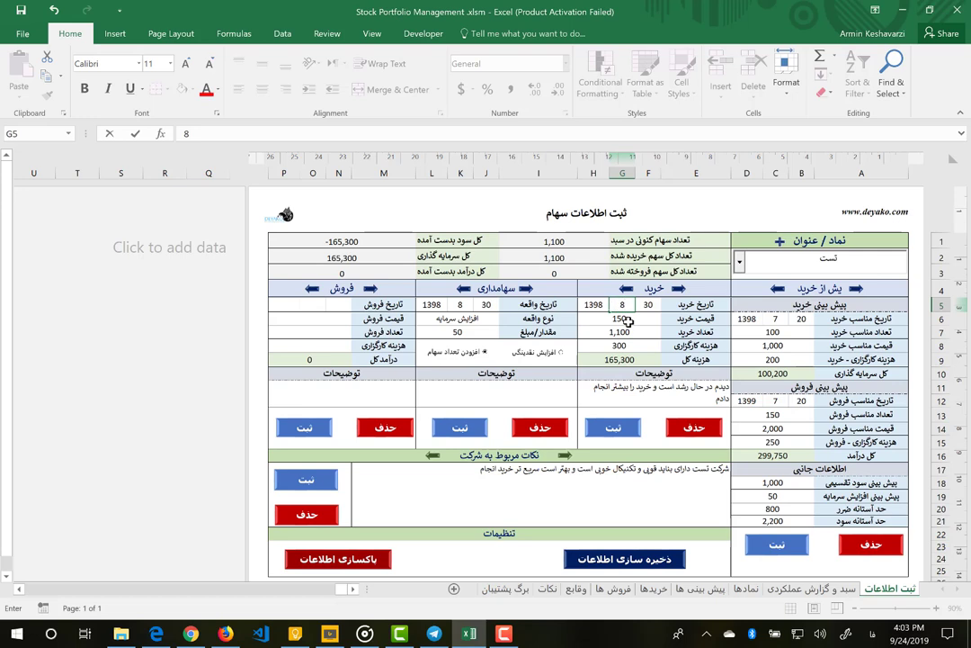
left_click(630, 321)
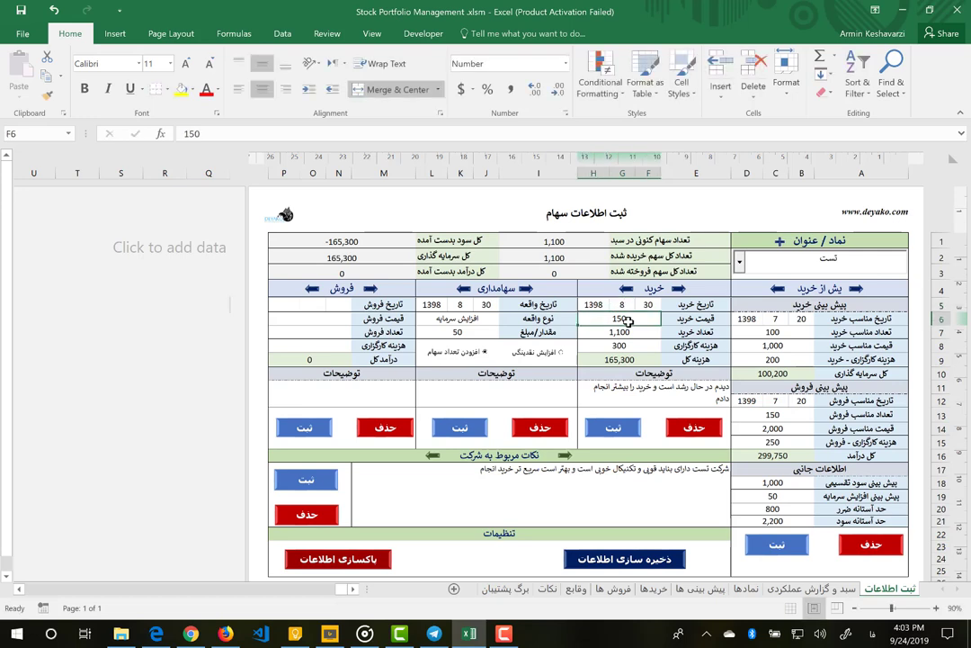
type("0")
left_click(623, 335)
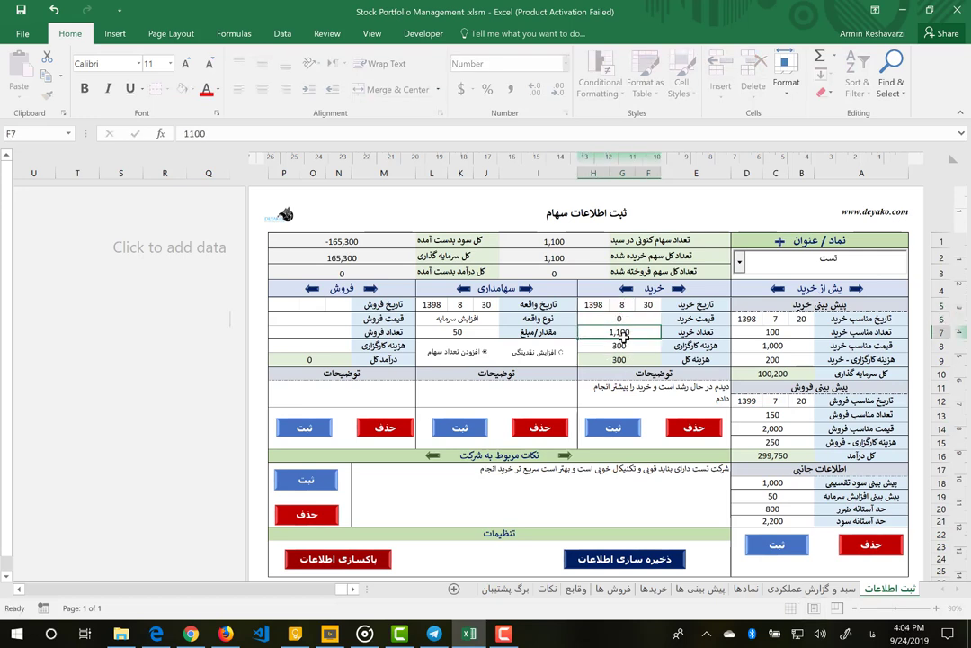
Enter 50 shares with 0 commission, note افزایش سرمایه, and register the purchase.
type("50")
key("Return")
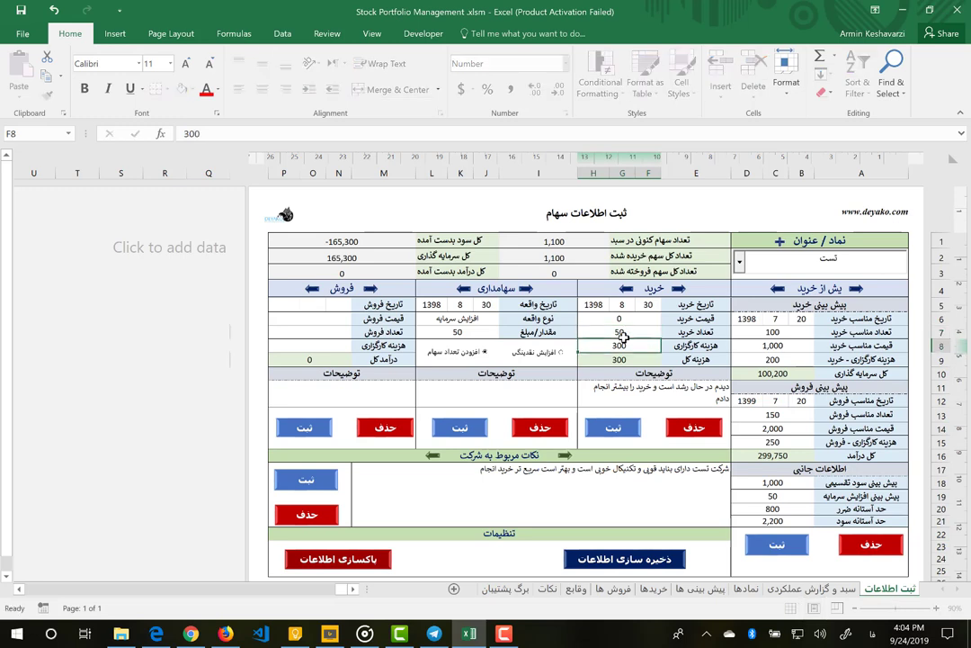
type("0")
key("Return")
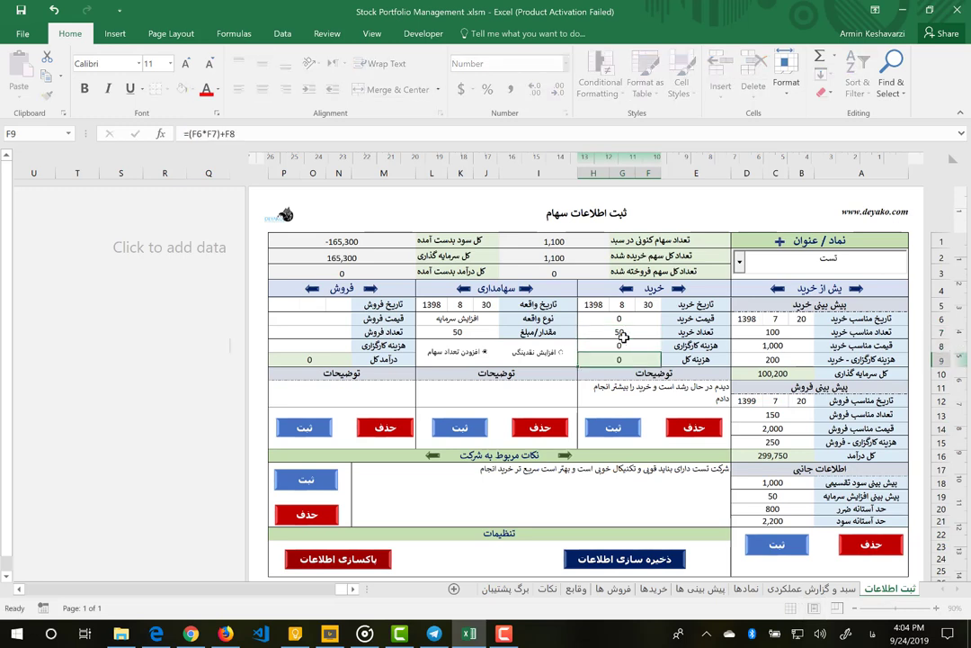
left_click(686, 404)
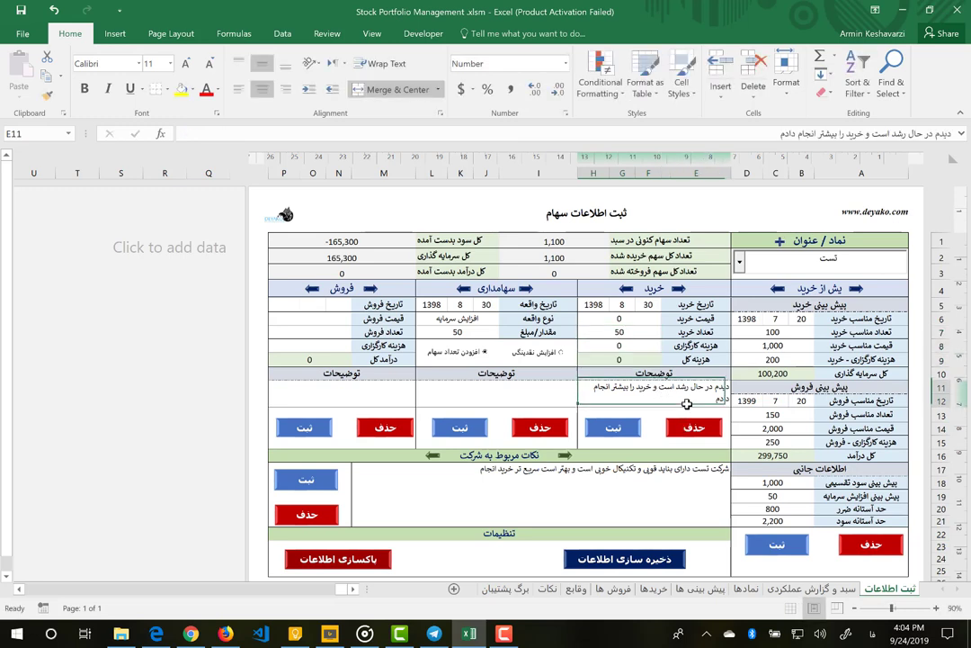
type("افزایش سرمایه")
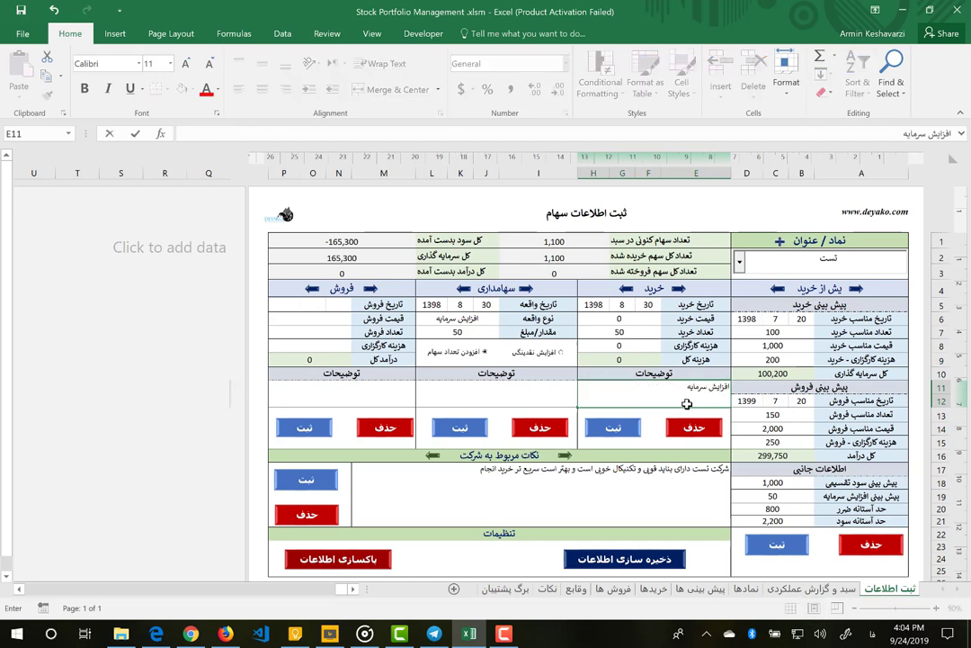
key("Return")
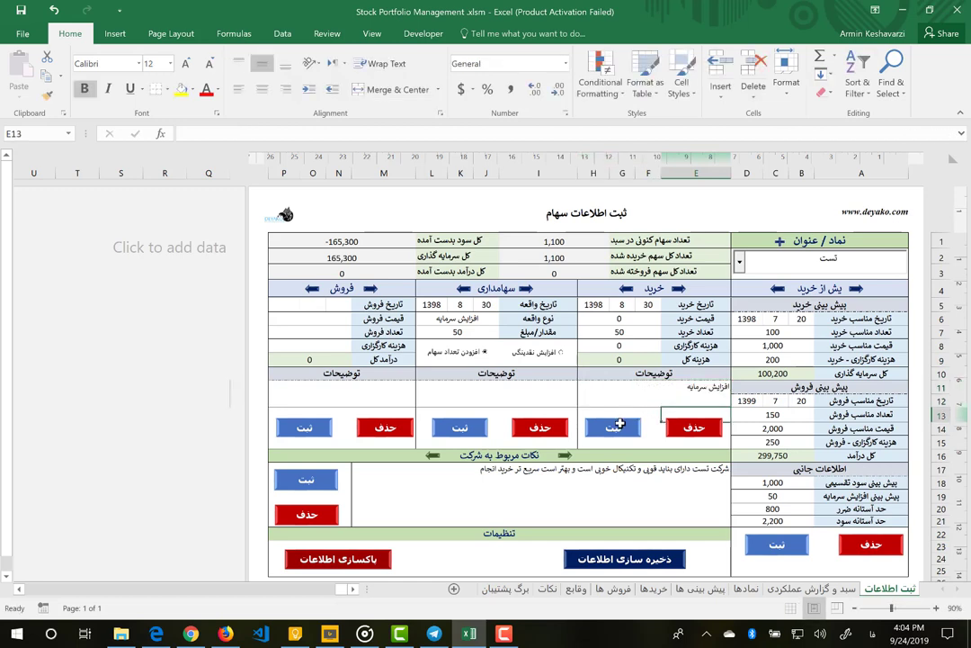
left_click(616, 426)
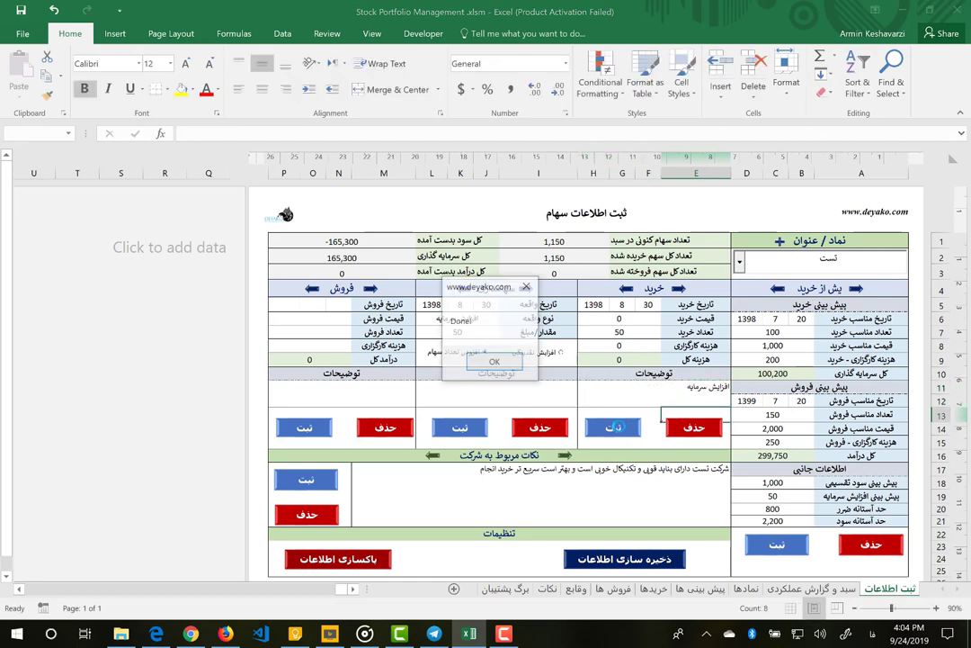
left_click(496, 363)
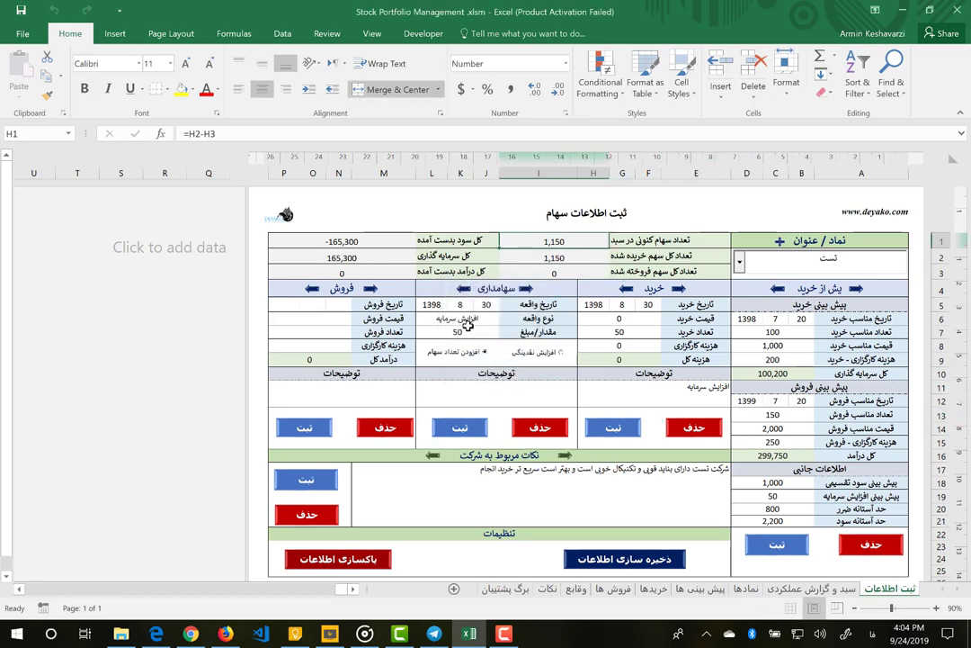
left_click(472, 384)
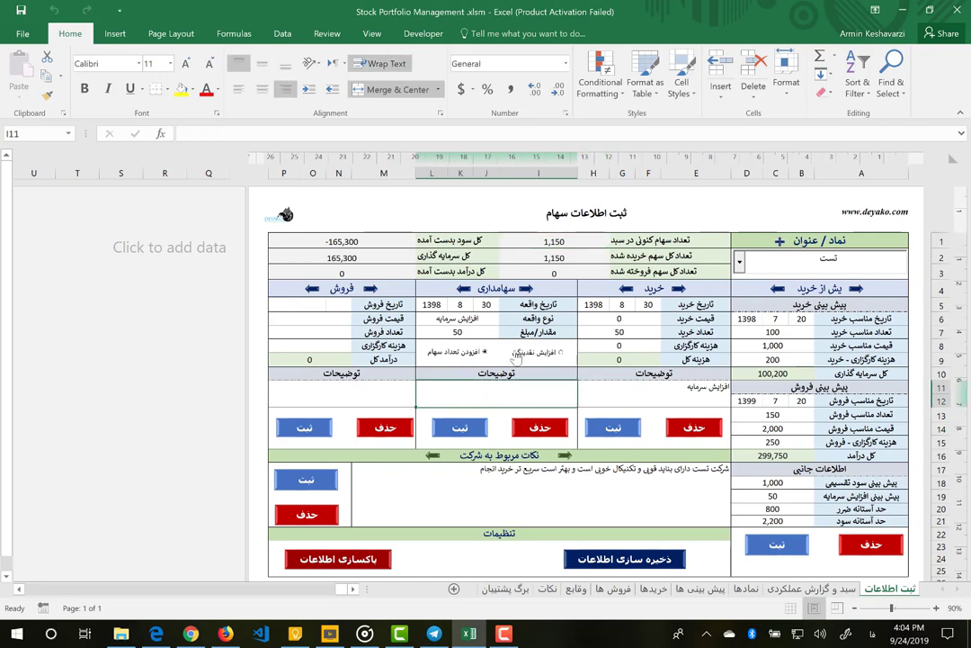
left_click(779, 241)
type("تس")
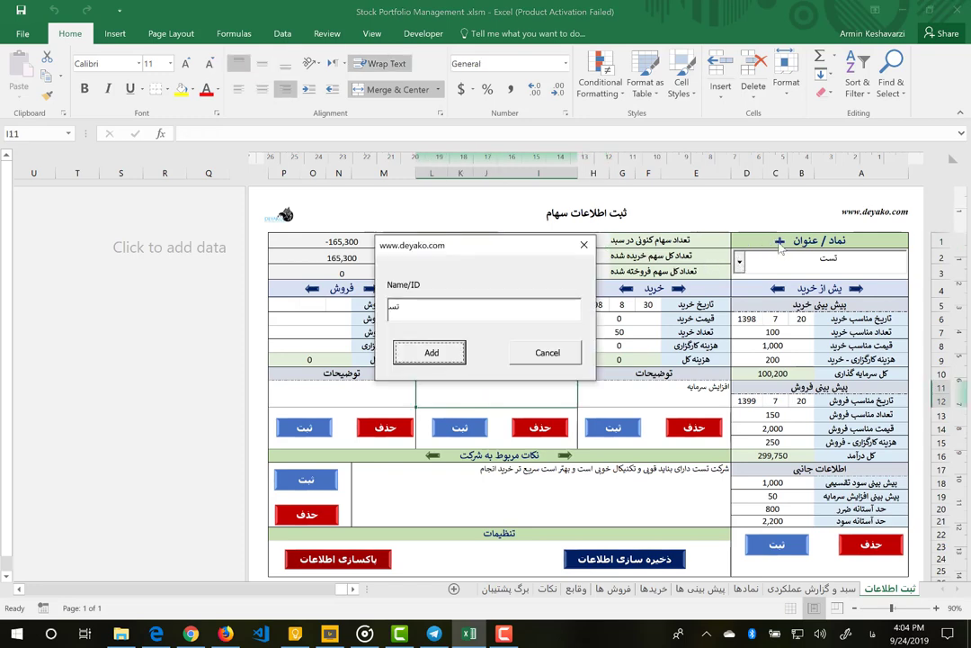
left_click(542, 353)
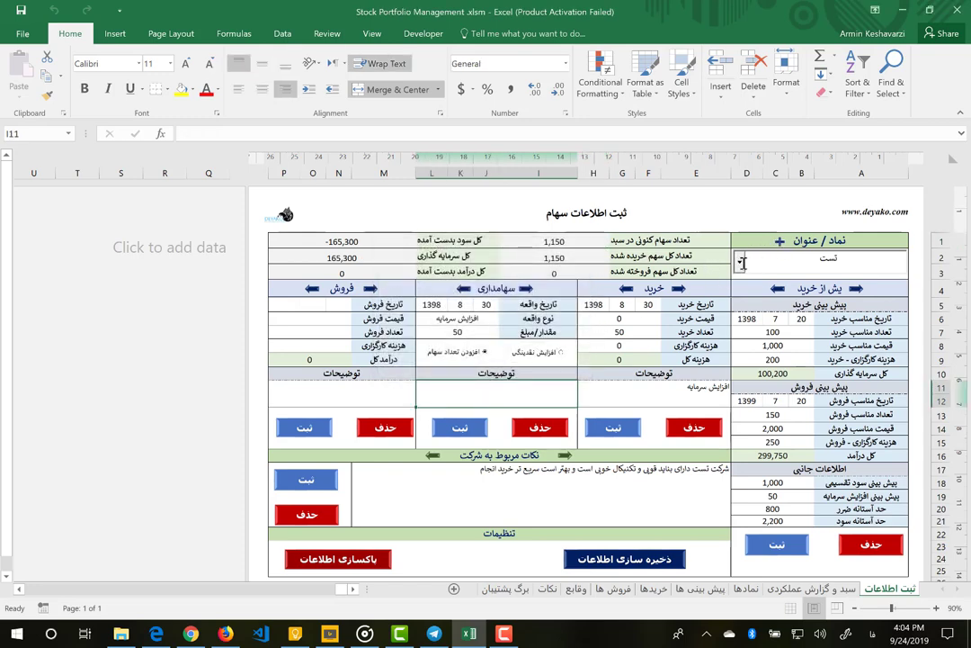
left_click(740, 262)
scroll(741, 286, "up", 3)
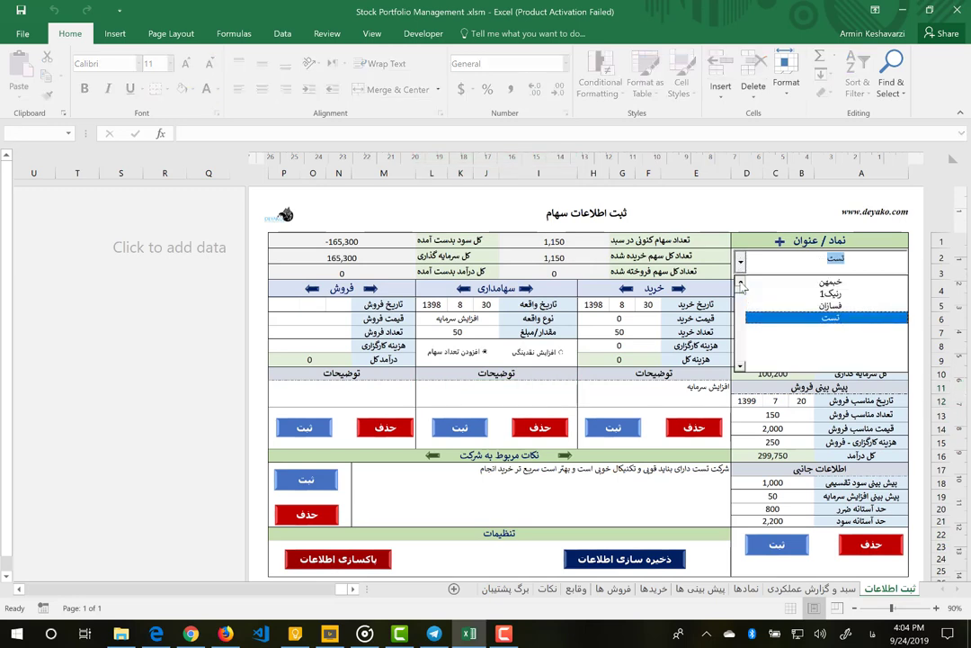
scroll(741, 286, "up", 2)
scroll(741, 286, "up", 2)
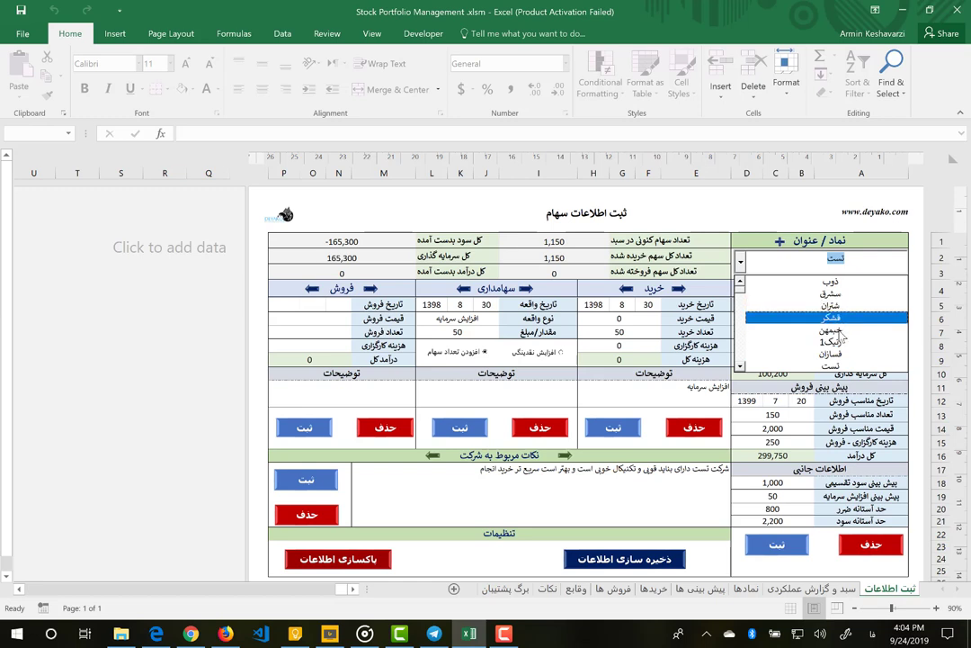
left_click(740, 282)
left_click(740, 282)
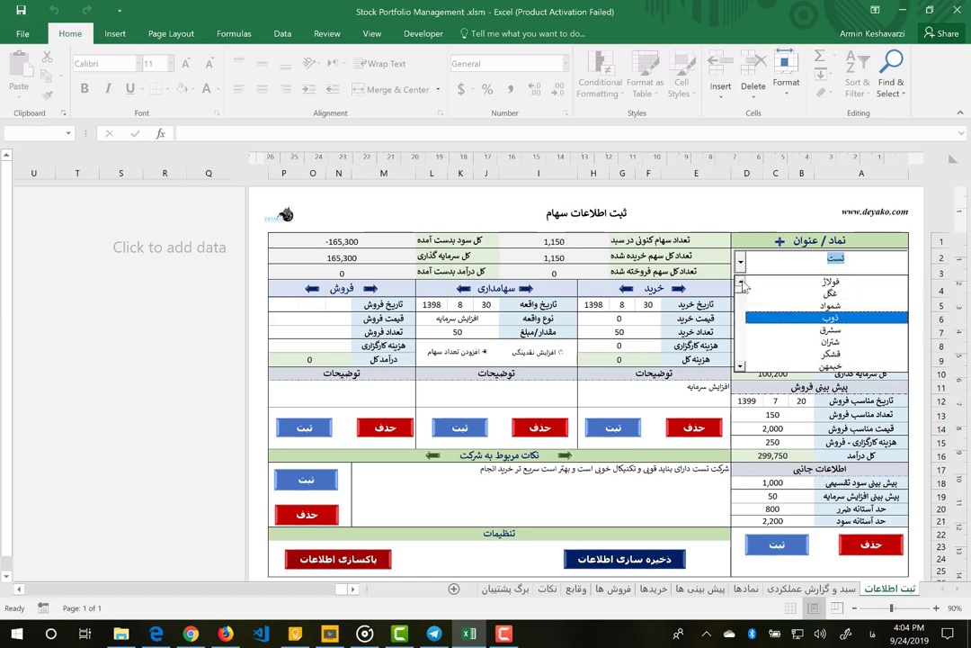
left_click(741, 283)
left_click(741, 282)
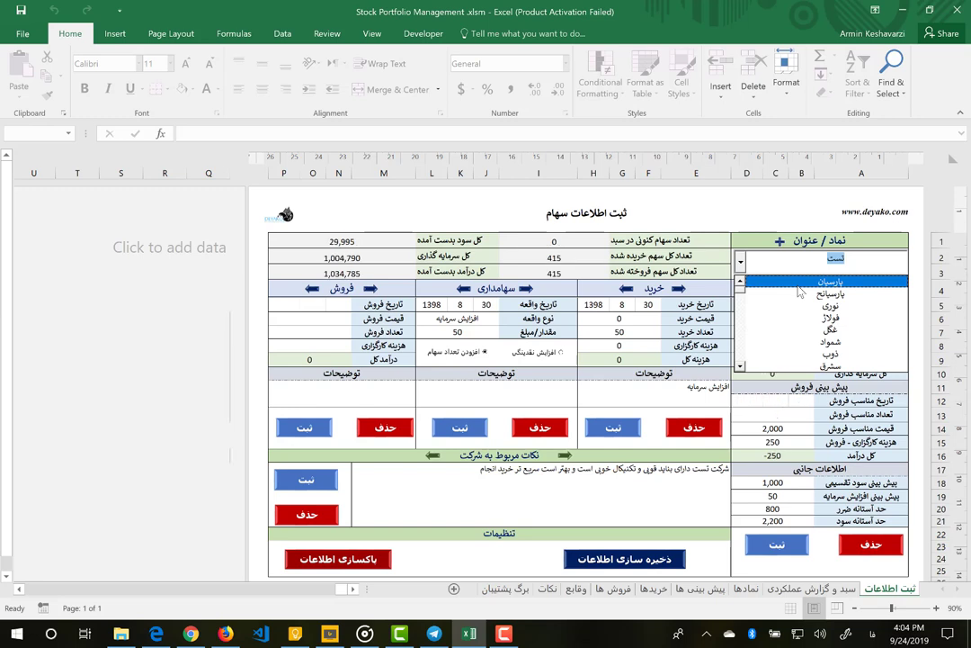
left_click(799, 284)
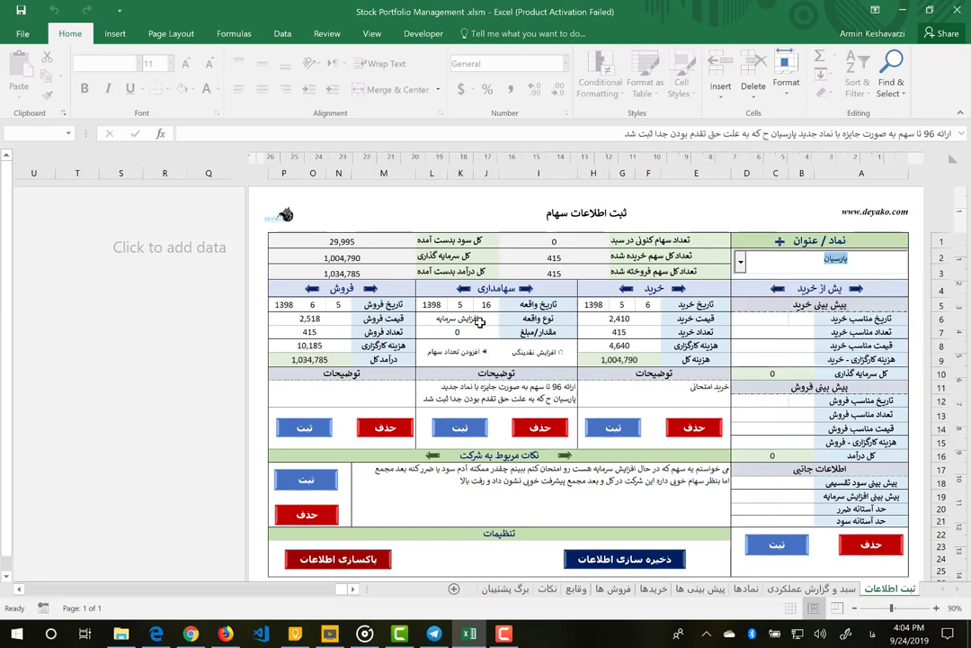
left_click(740, 262)
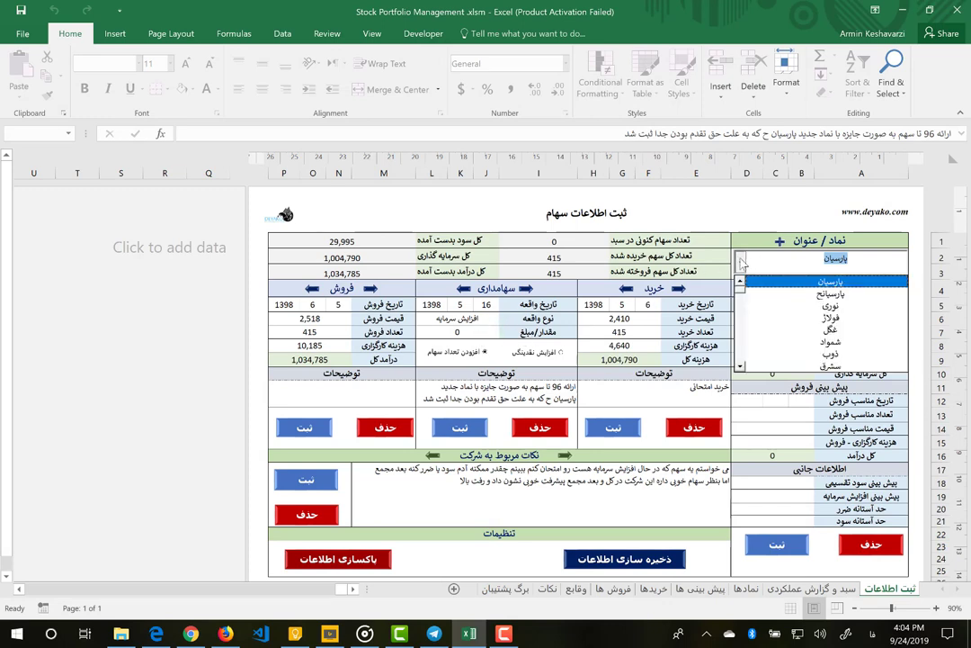
left_click(788, 296)
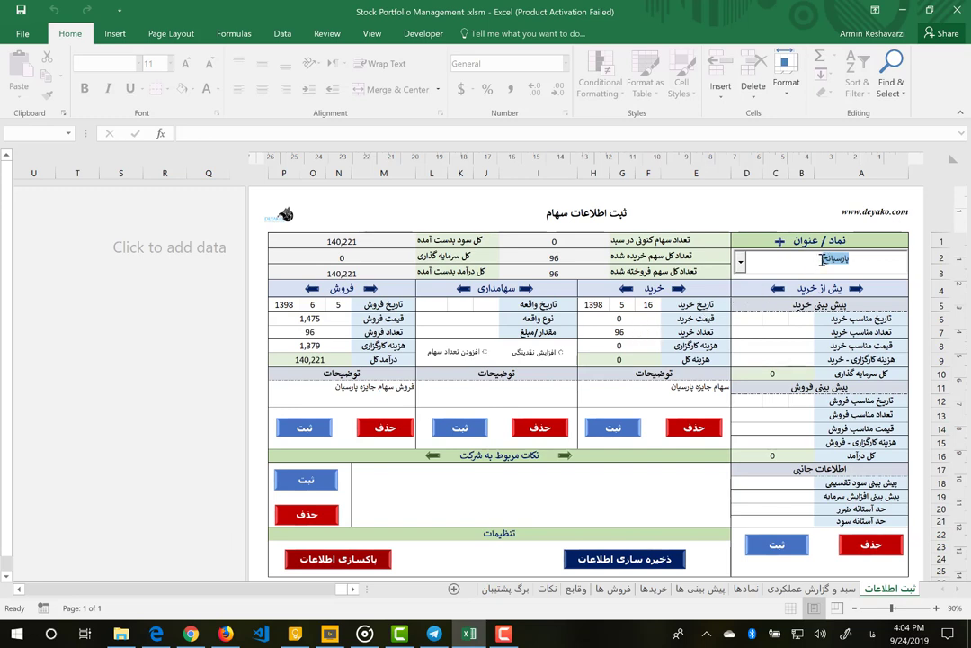
left_click(605, 333)
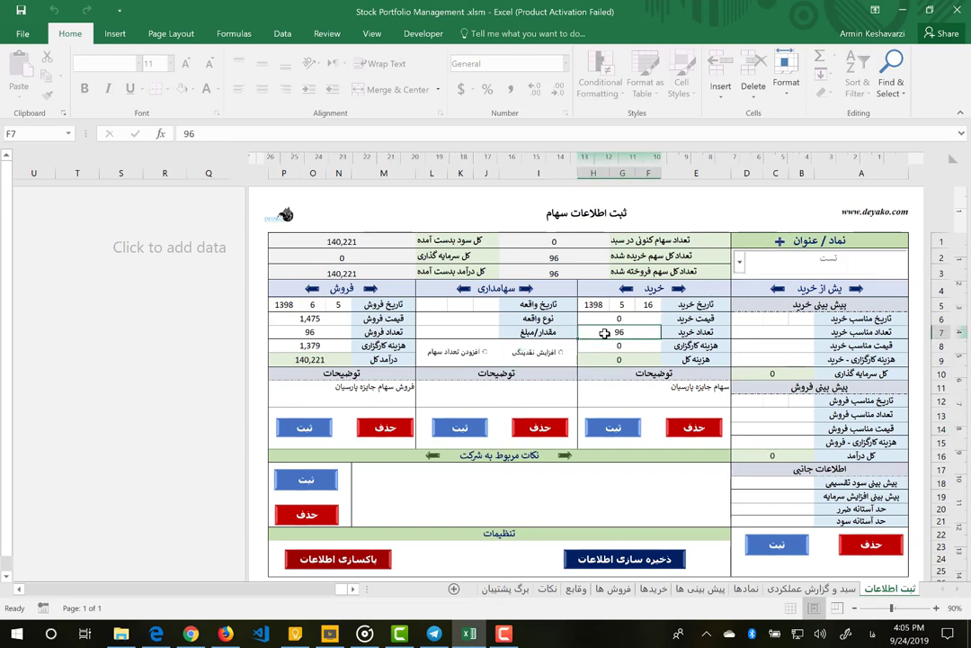
left_click(621, 387)
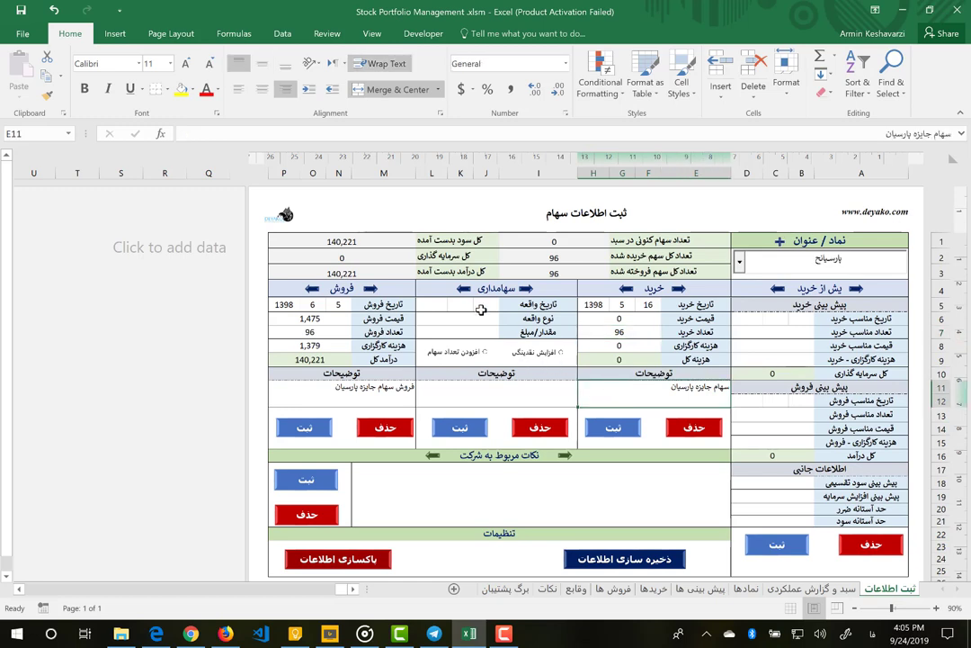
left_click(739, 262)
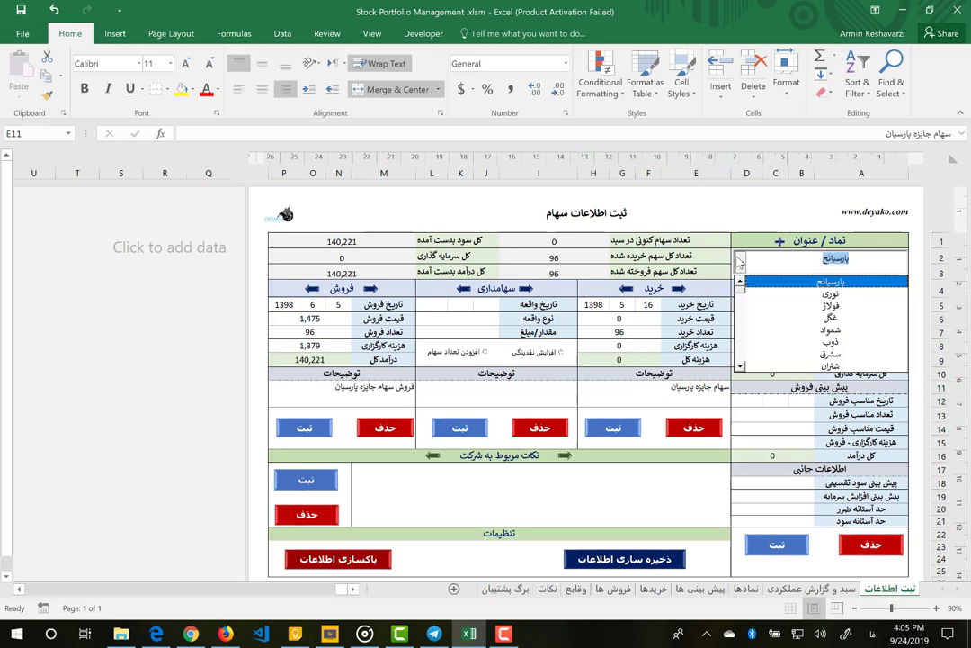
left_click(741, 368)
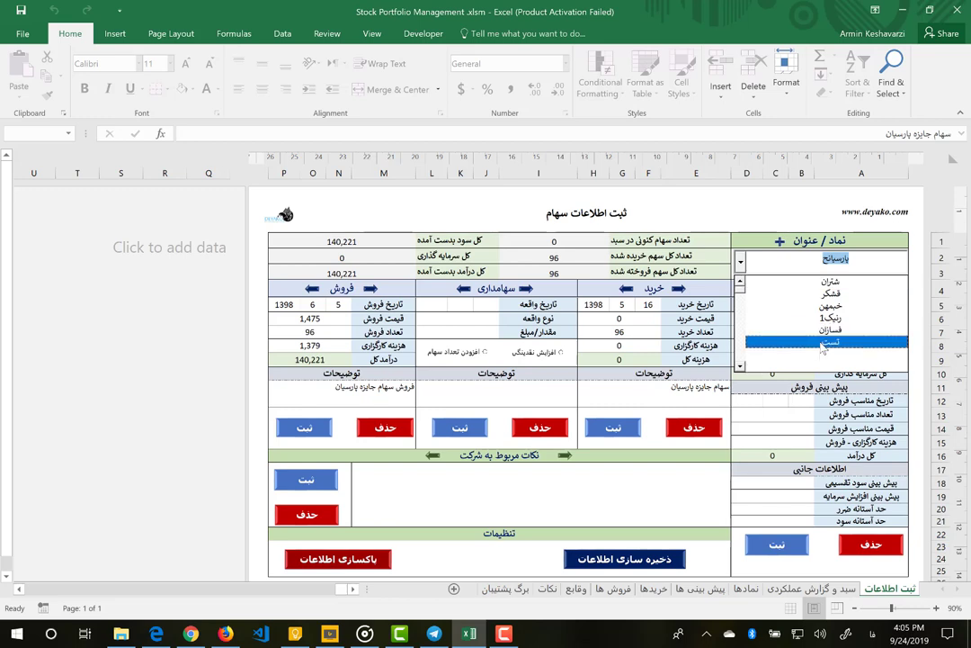
left_click(822, 344)
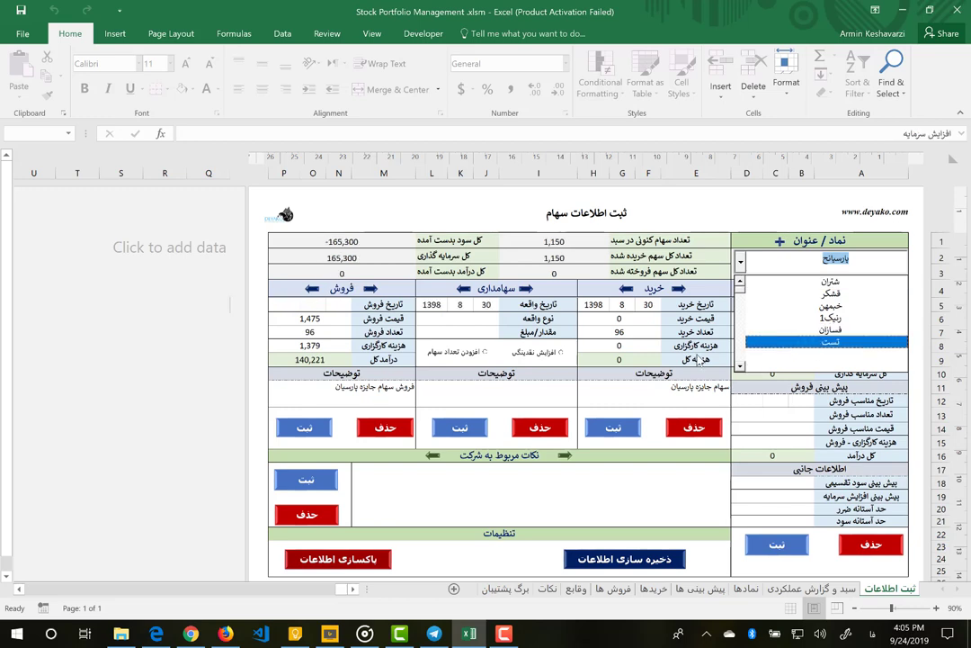
Set the event month to 9, type سوددهی, and mark it as a cash increase.
left_click(458, 303)
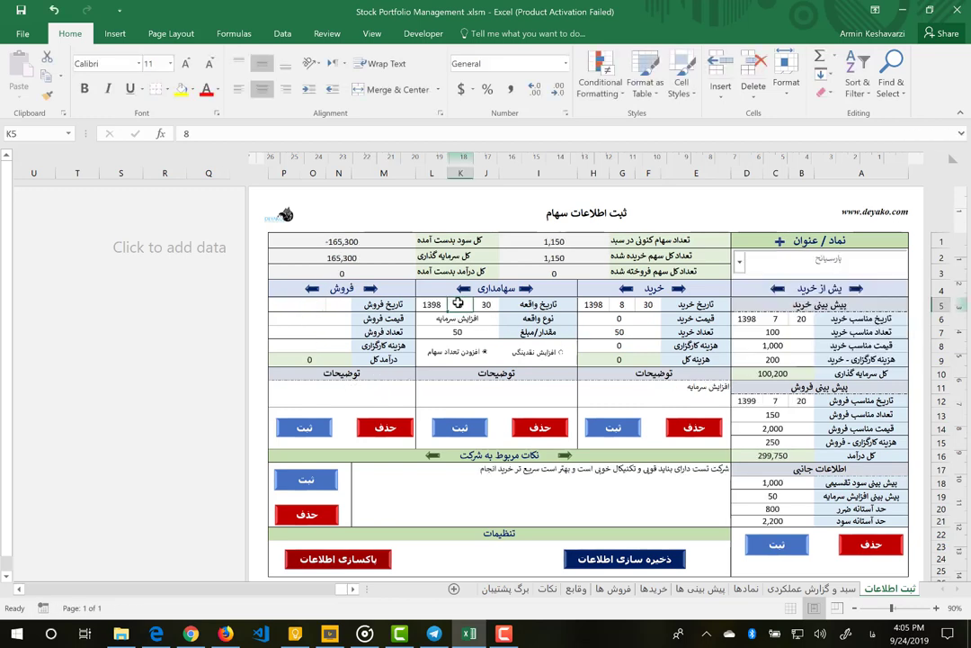
type("9")
key("Down")
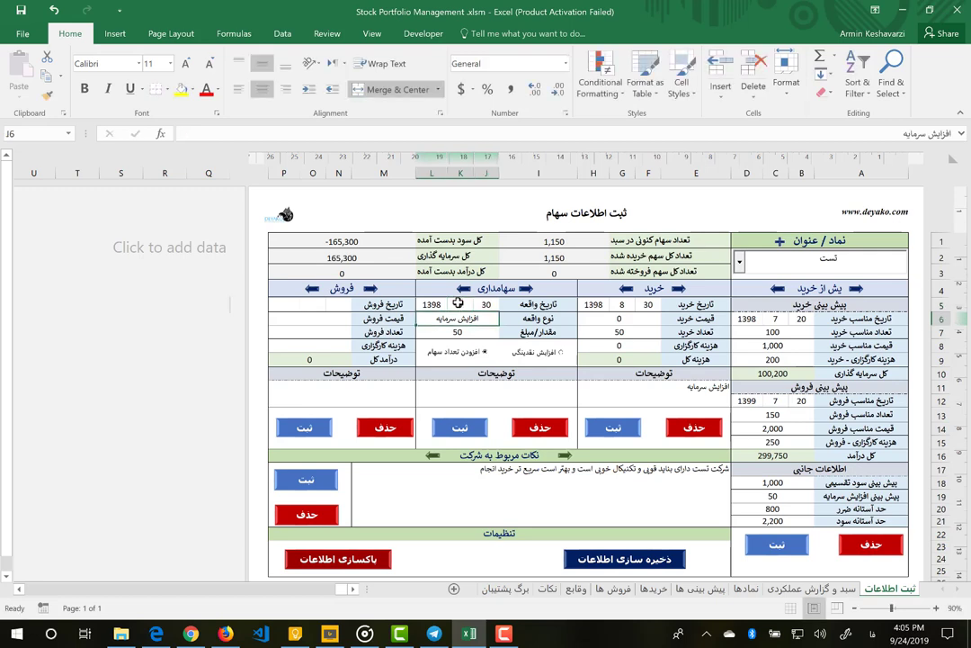
type("سود")
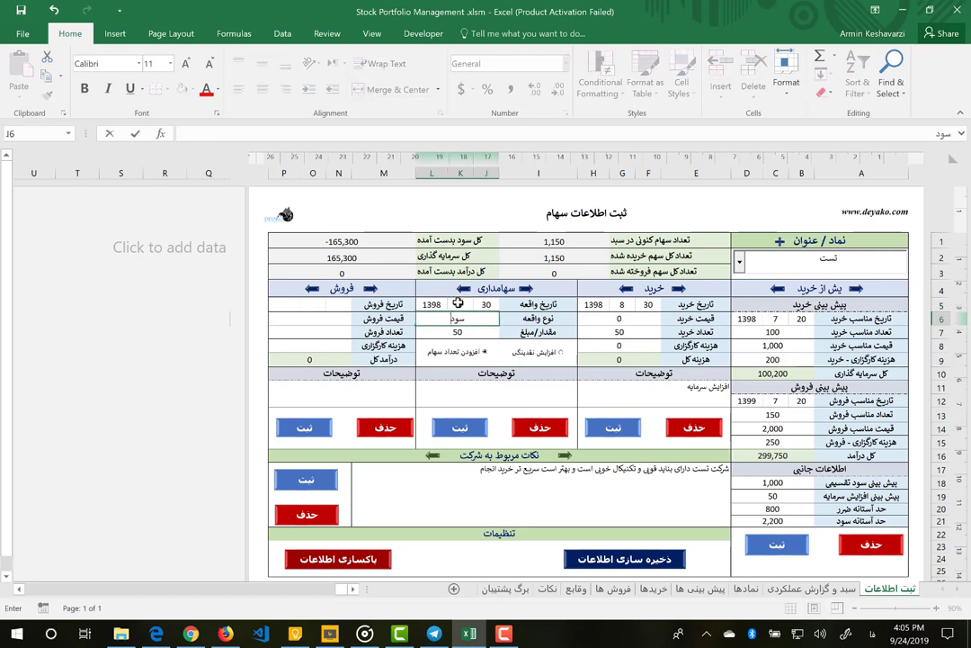
type("دهی")
key("ctrl+Return")
left_click(561, 353)
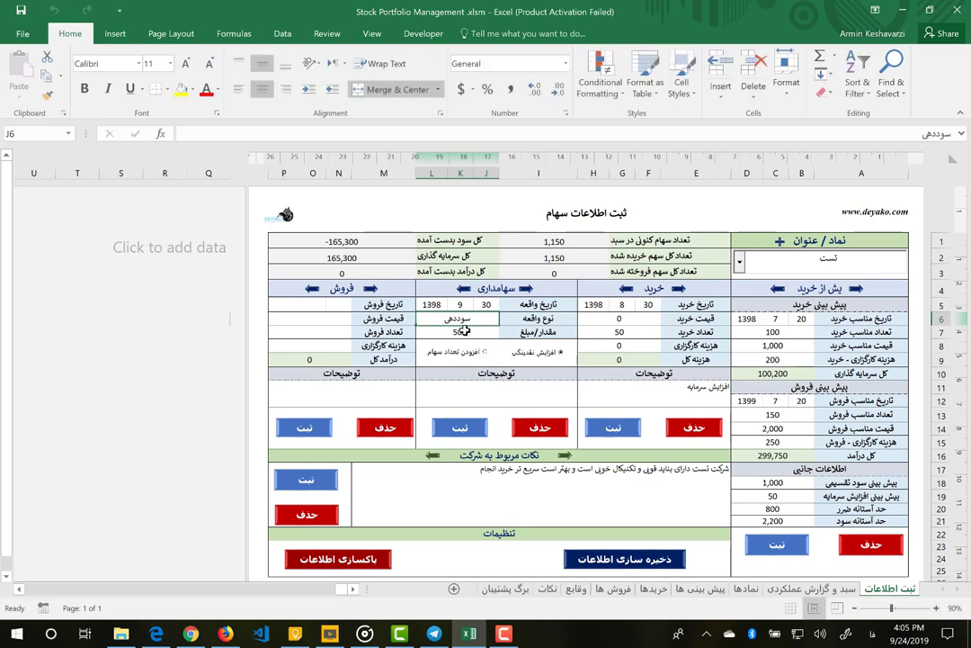
Enter amount 200 with note سود شرکت تست and register the dividend event.
left_click(465, 331)
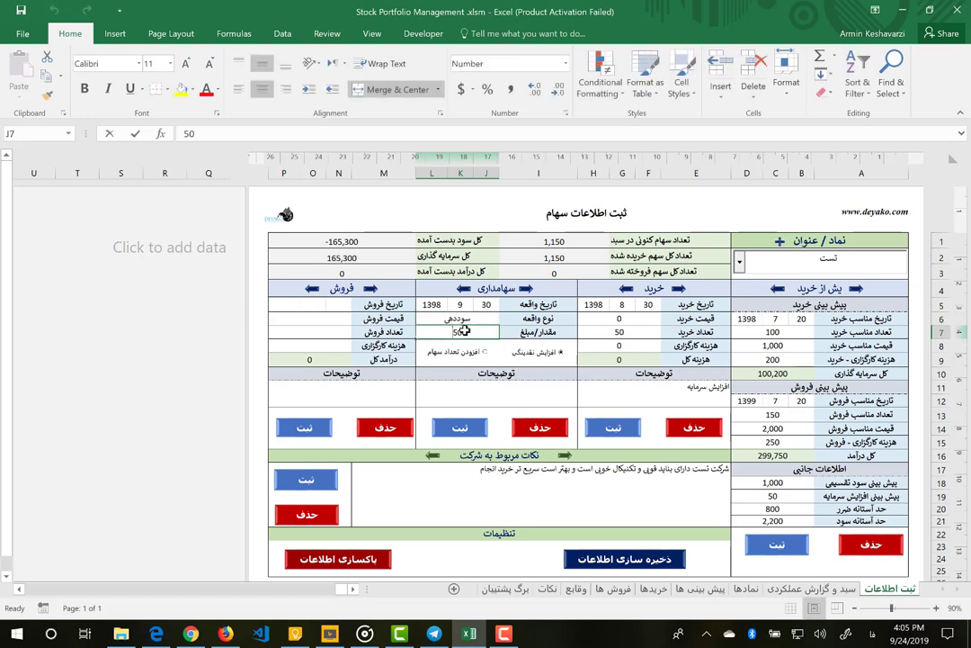
type("200")
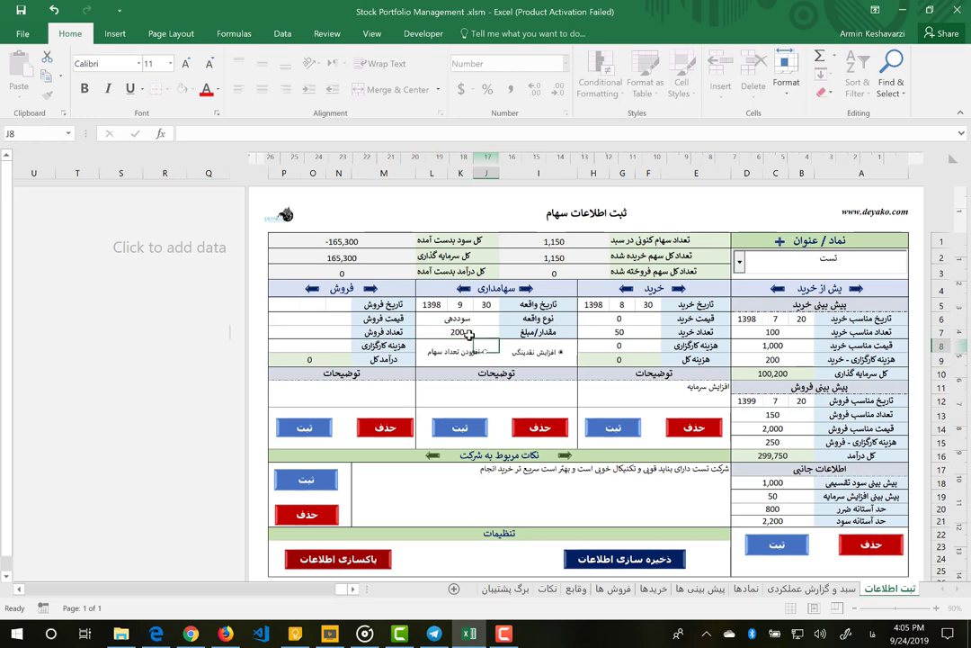
left_click(510, 396)
type("افزا")
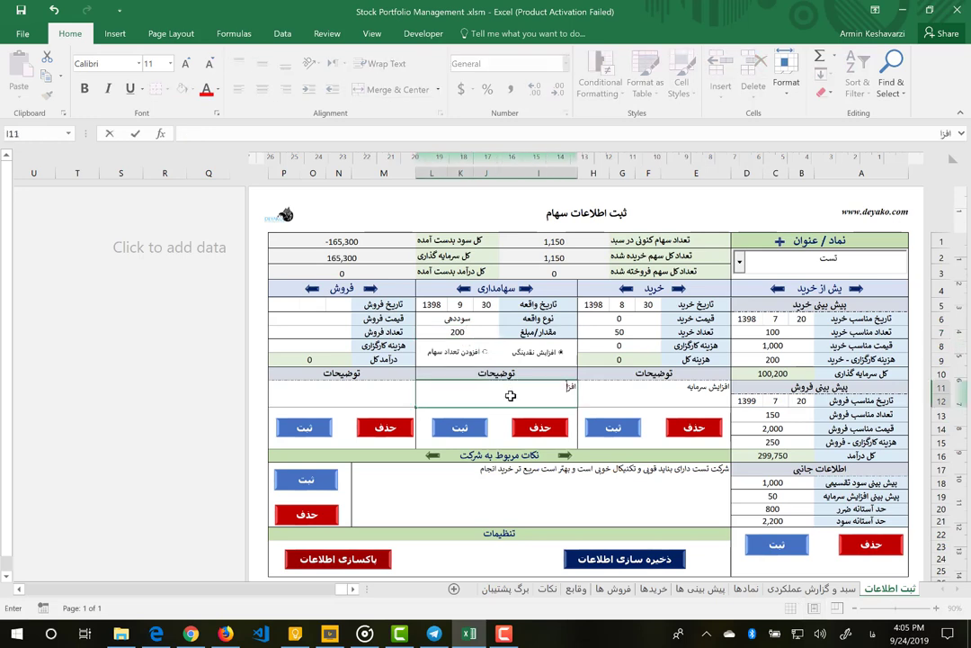
key("BackSpace")
key("BackSpace")
type("سود ش")
type("رکت تس")
key("Return")
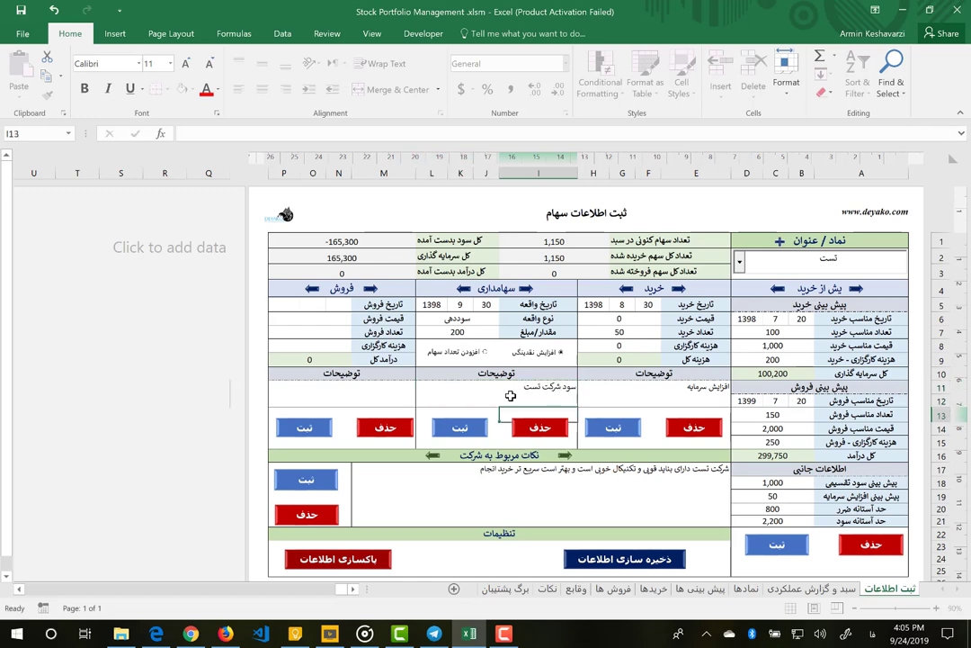
left_click(460, 428)
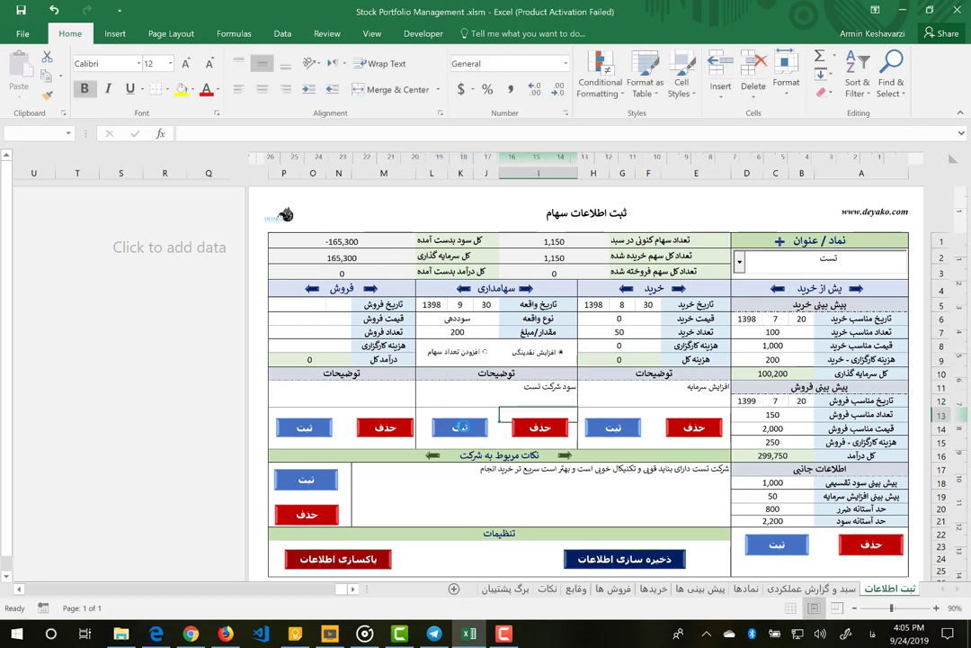
left_click(490, 363)
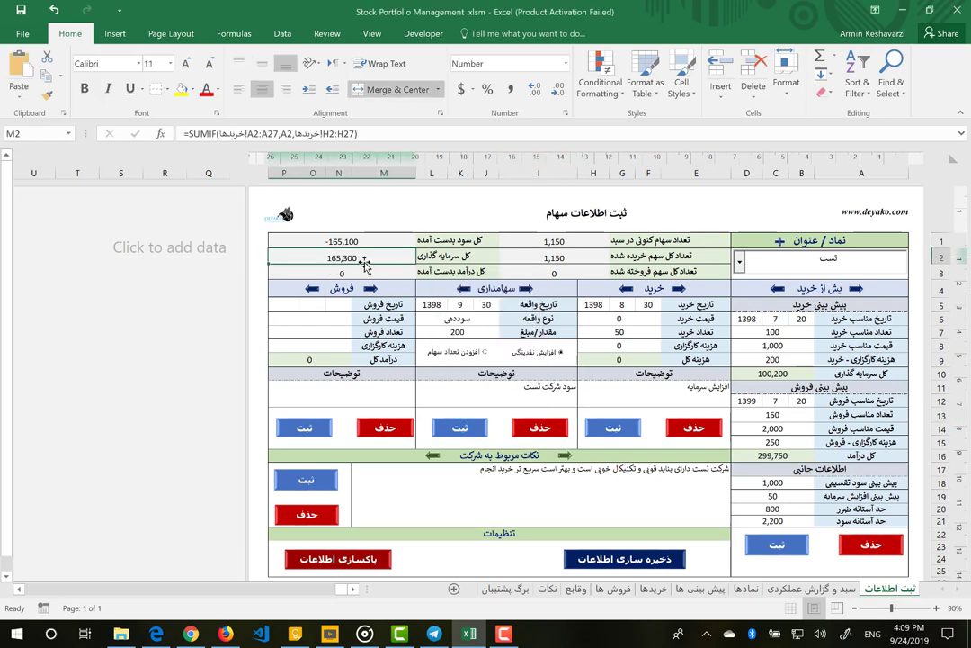
left_click(379, 243)
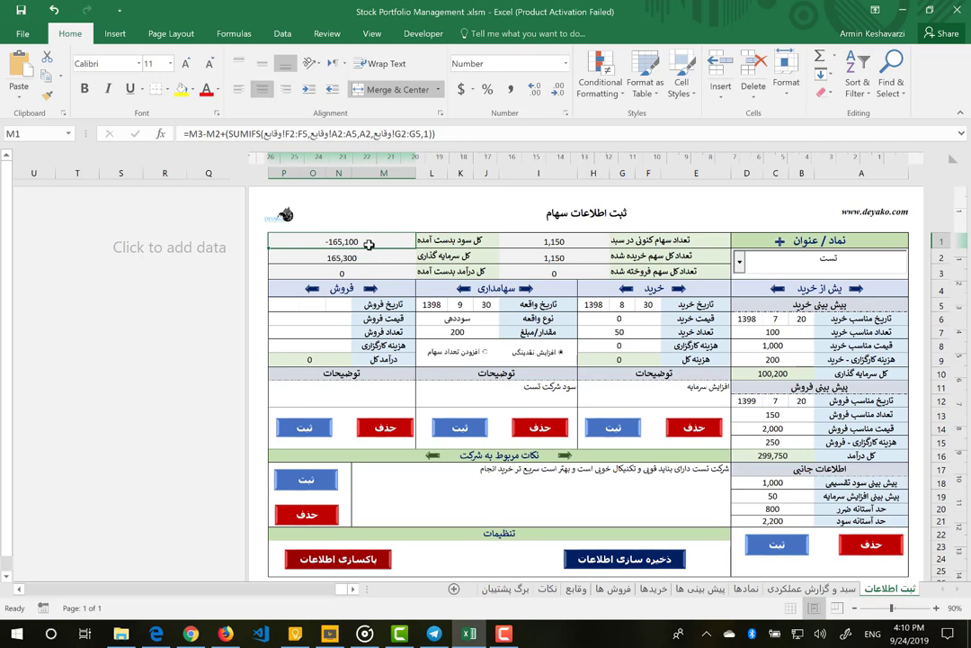
left_click(353, 270)
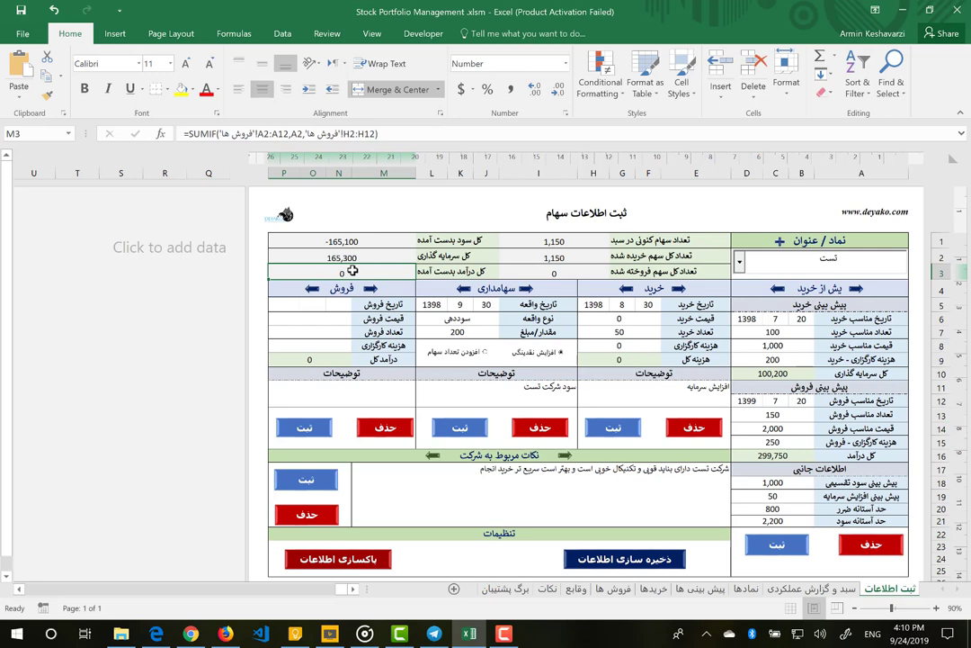
left_click(365, 241)
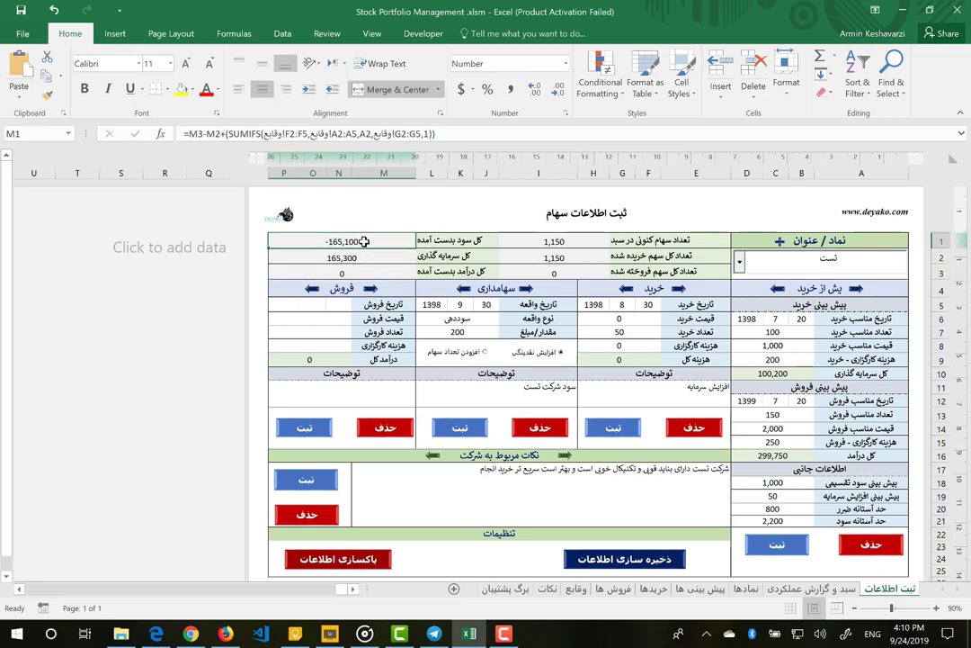
Enter a تست sale dated 20/7/1399 of 1,150 shares at 2,100, totalling 2,415,000.
left_click(347, 305)
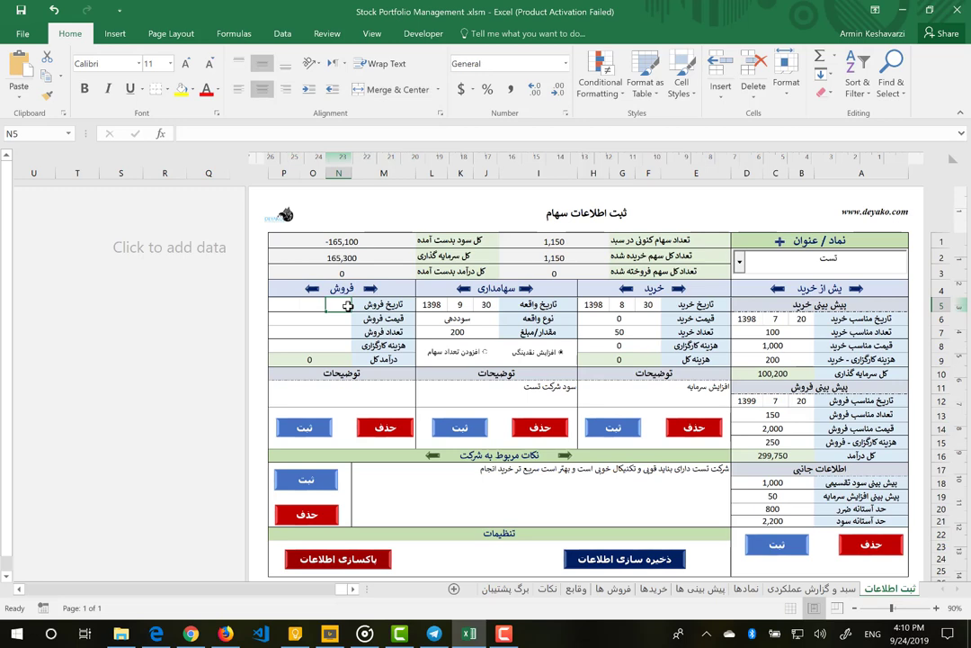
type("20")
key("Tab")
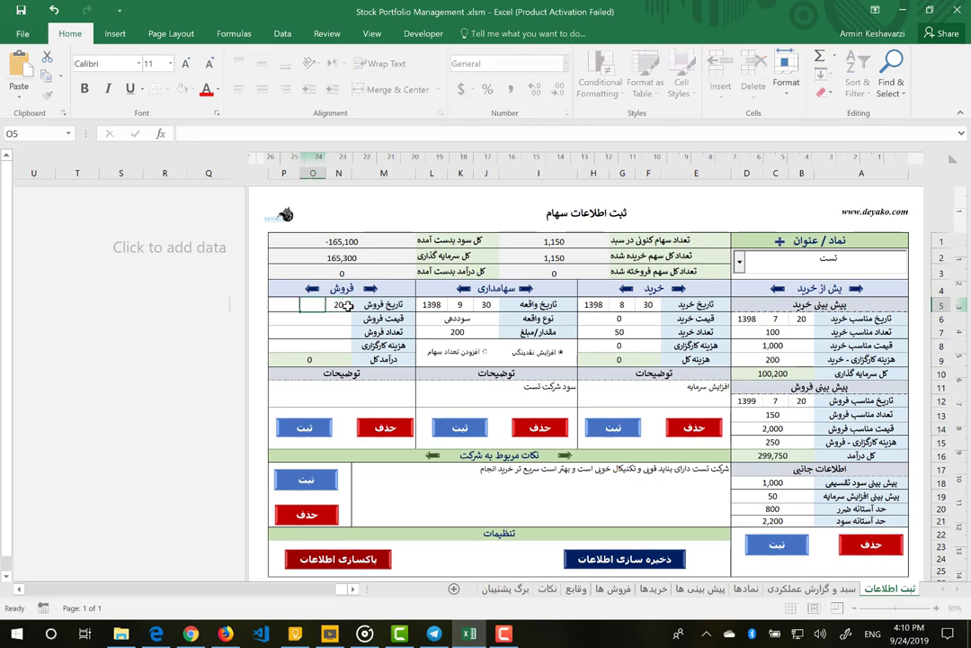
type("7")
key("Tab")
type("139")
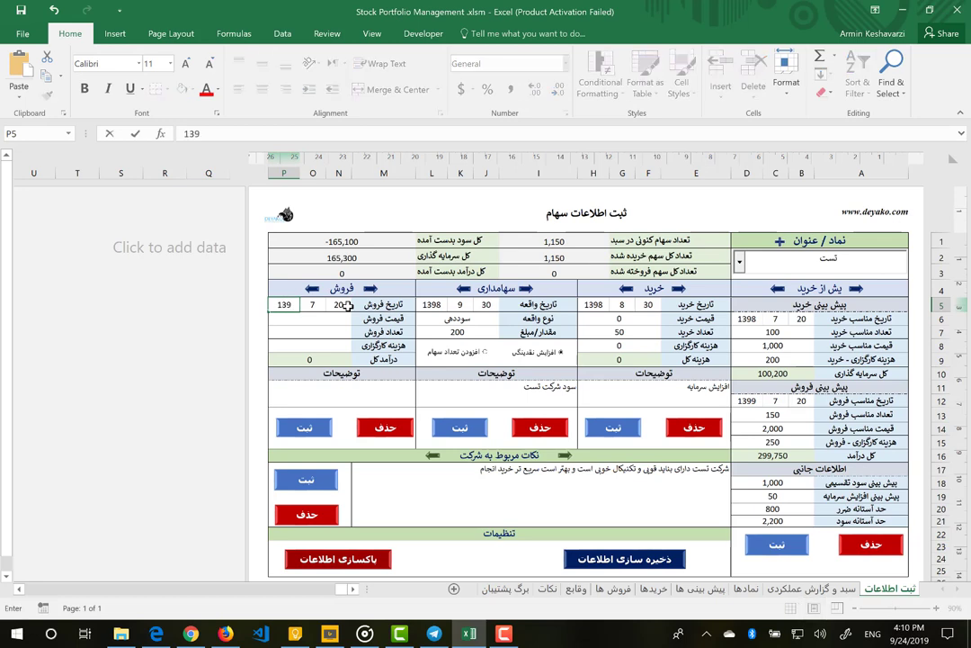
type("9")
key("Return")
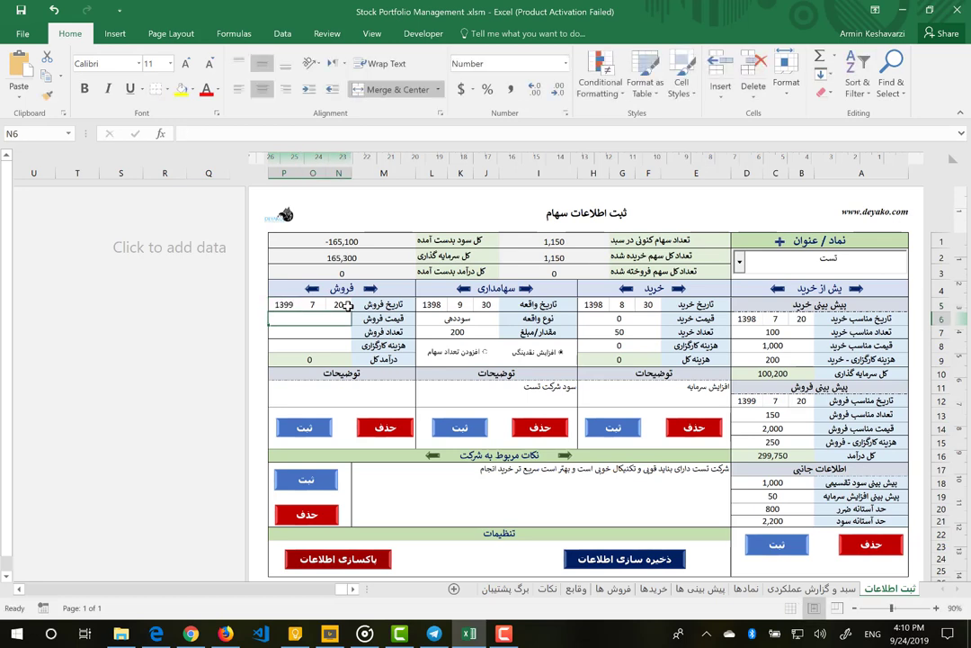
type("2")
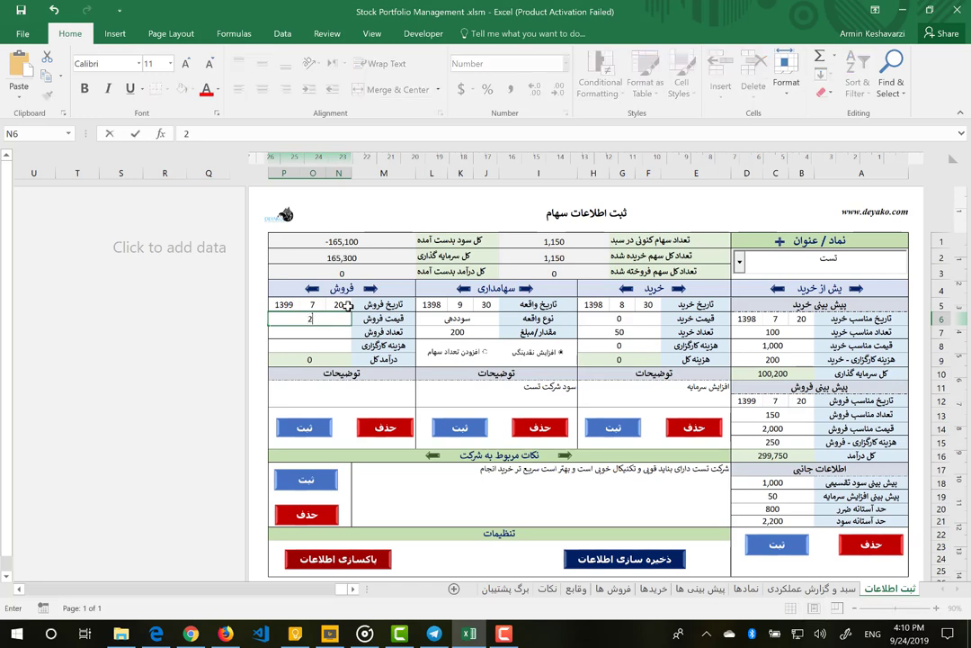
type("100")
key("Return")
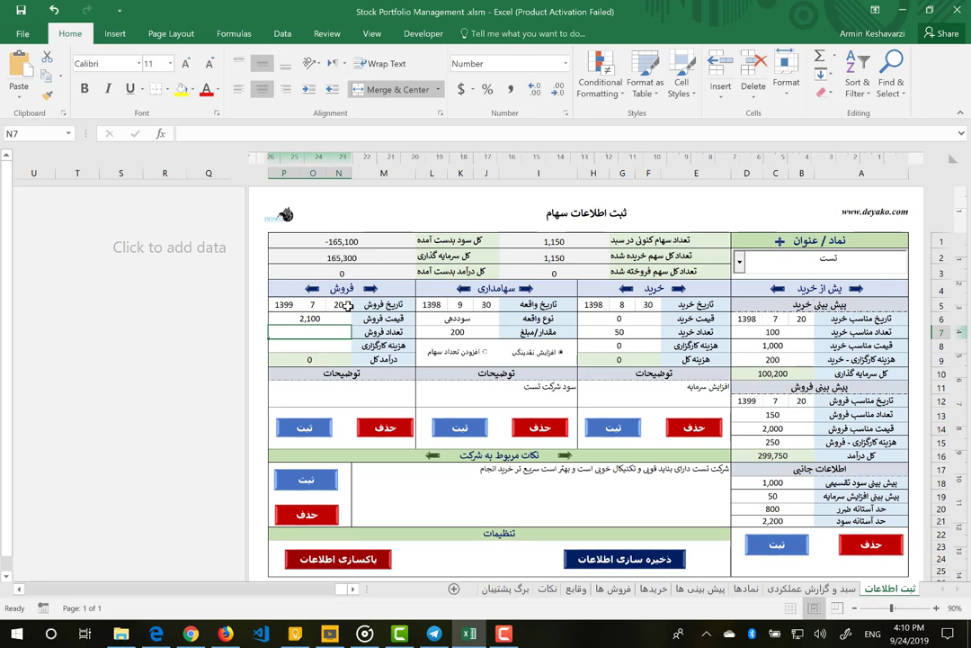
type("11")
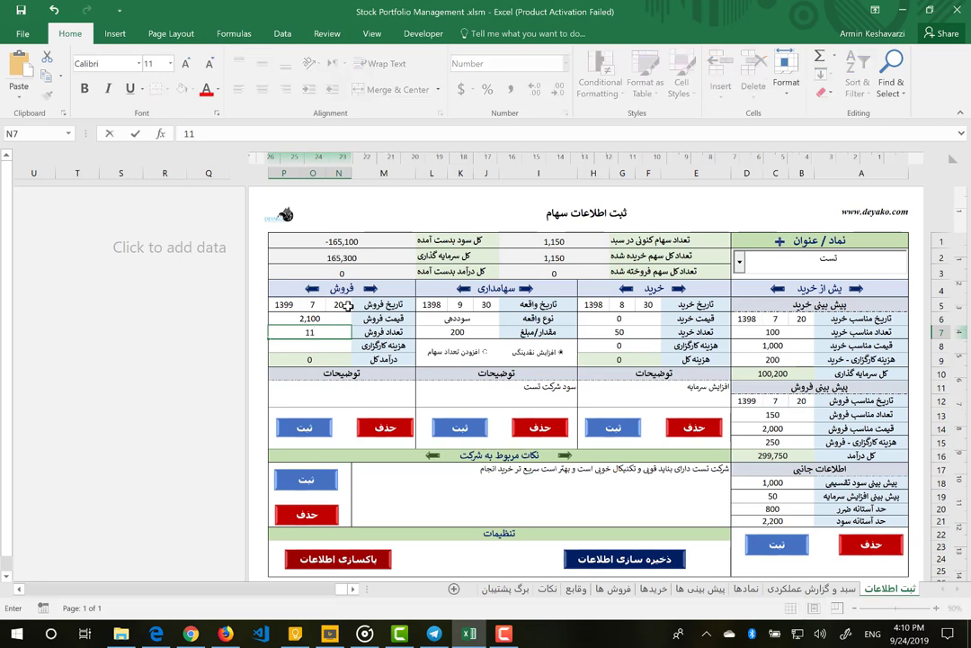
type("50")
key("Return")
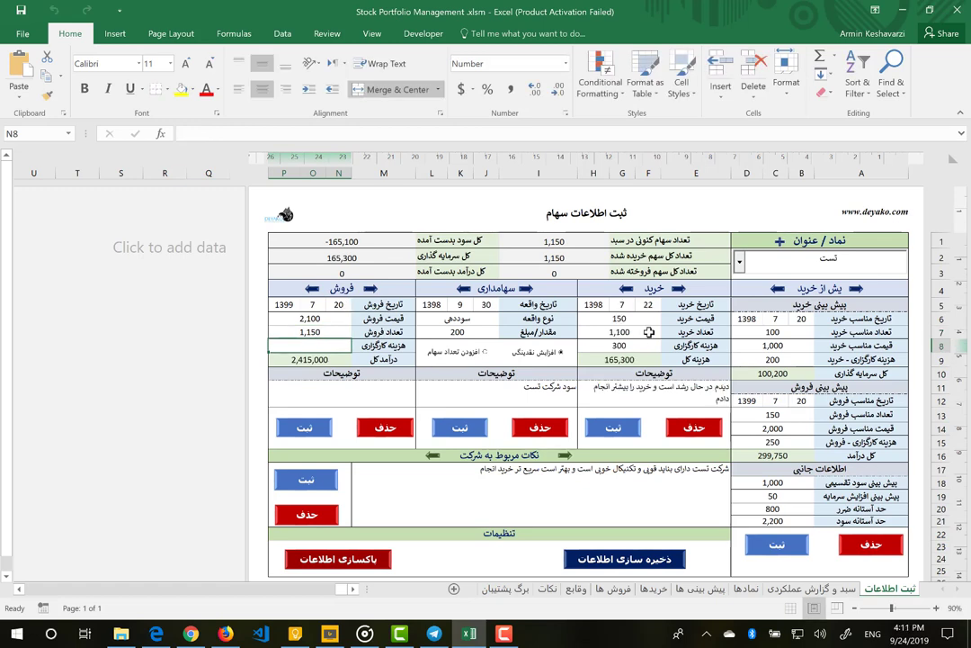
Check the purchase price and quantity, then delete the 1,100-share purchase record dated 22/7/1398.
left_click(634, 332)
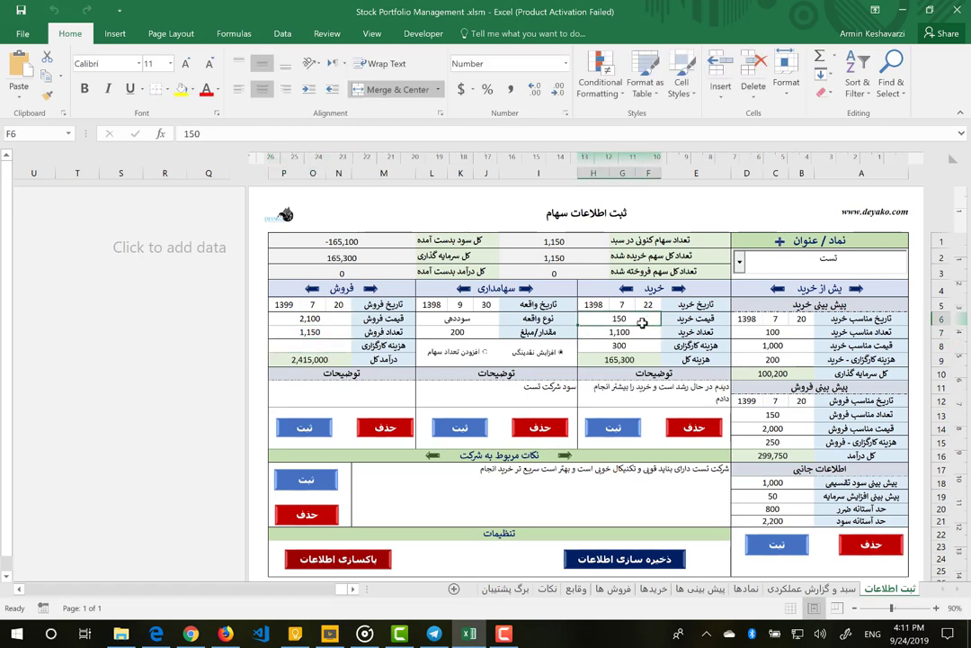
key("Up")
left_click(633, 332)
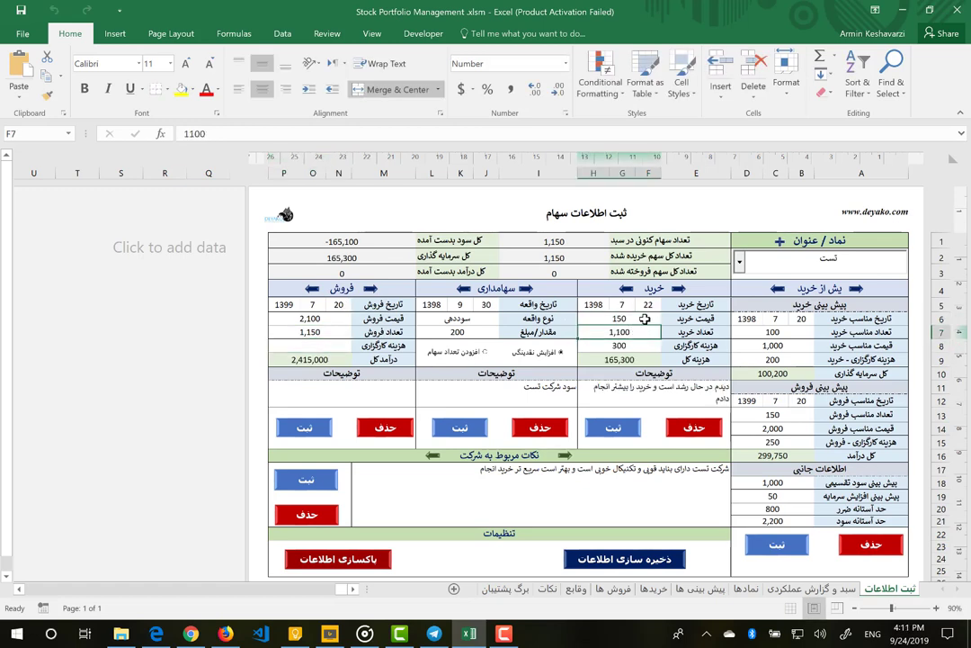
left_click(645, 319)
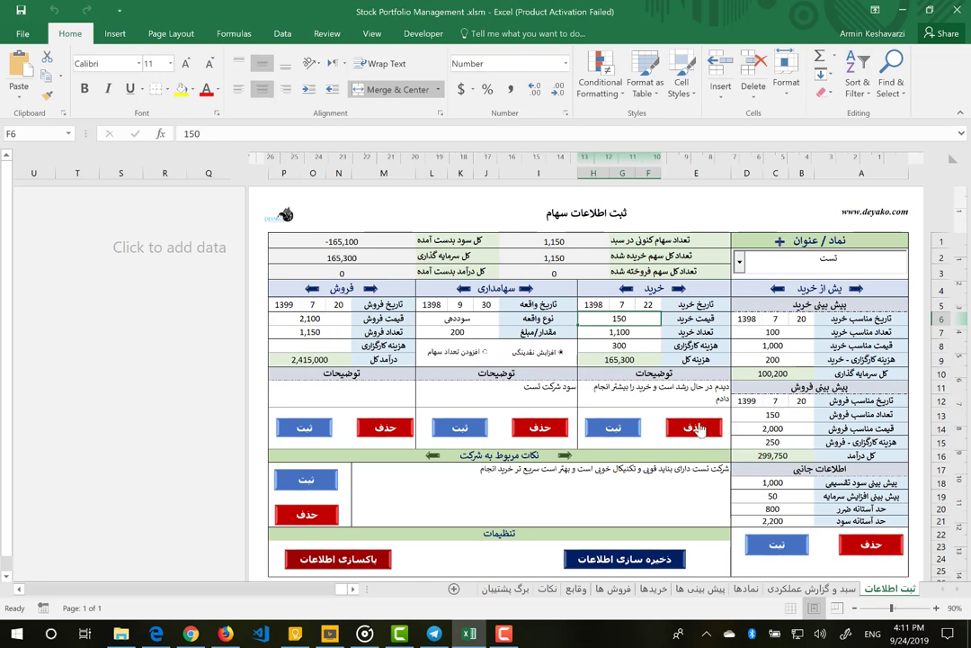
left_click(698, 428)
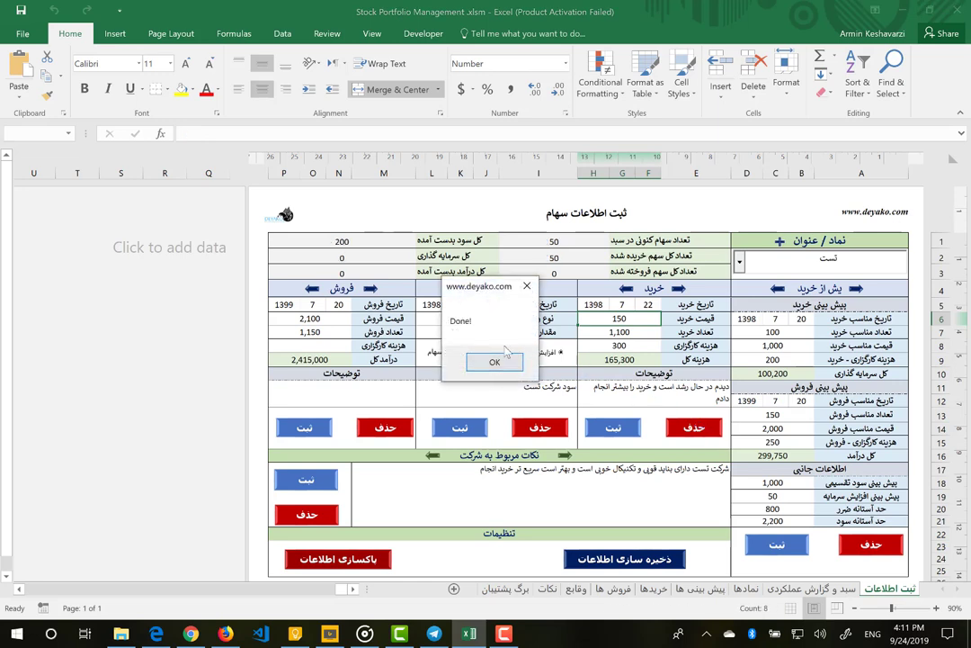
Register the 1398/7/22 purchase again as 150 shares at 1,000, totalling 150,300.
left_click(494, 362)
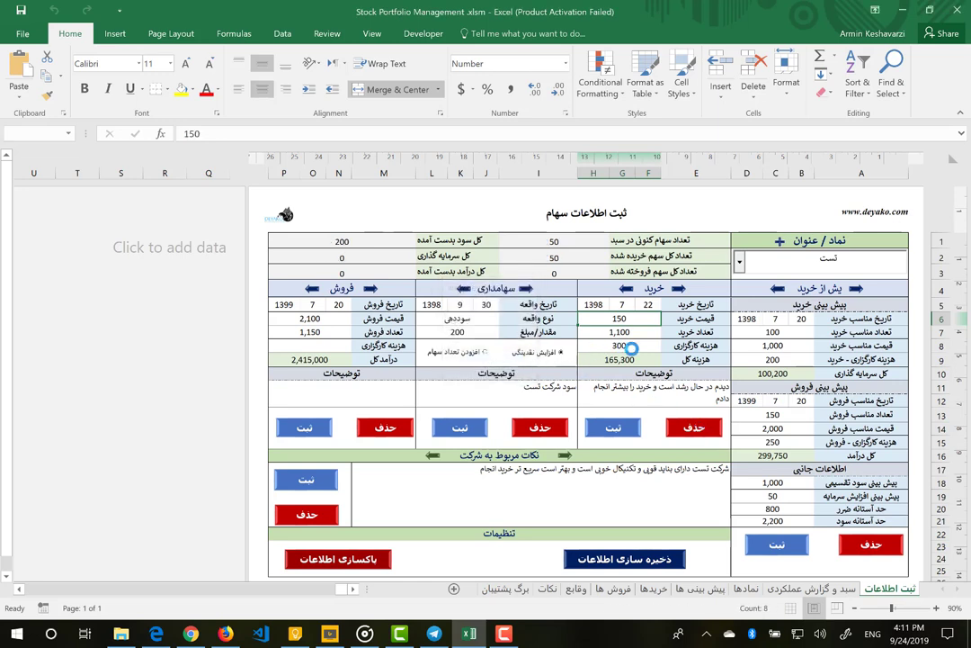
left_click(633, 331)
type("150")
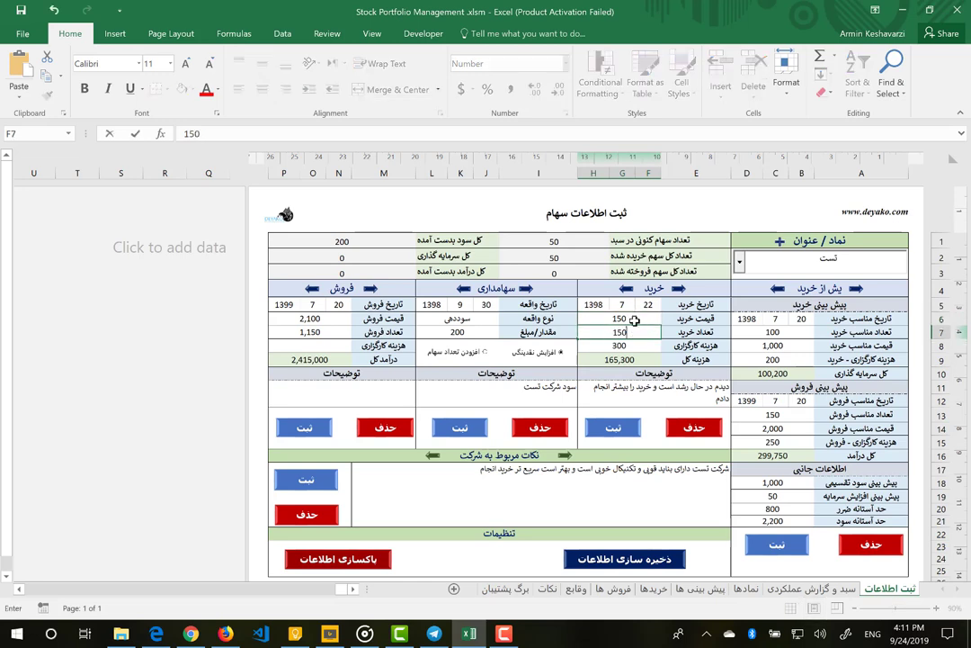
left_click(634, 319)
type("1000")
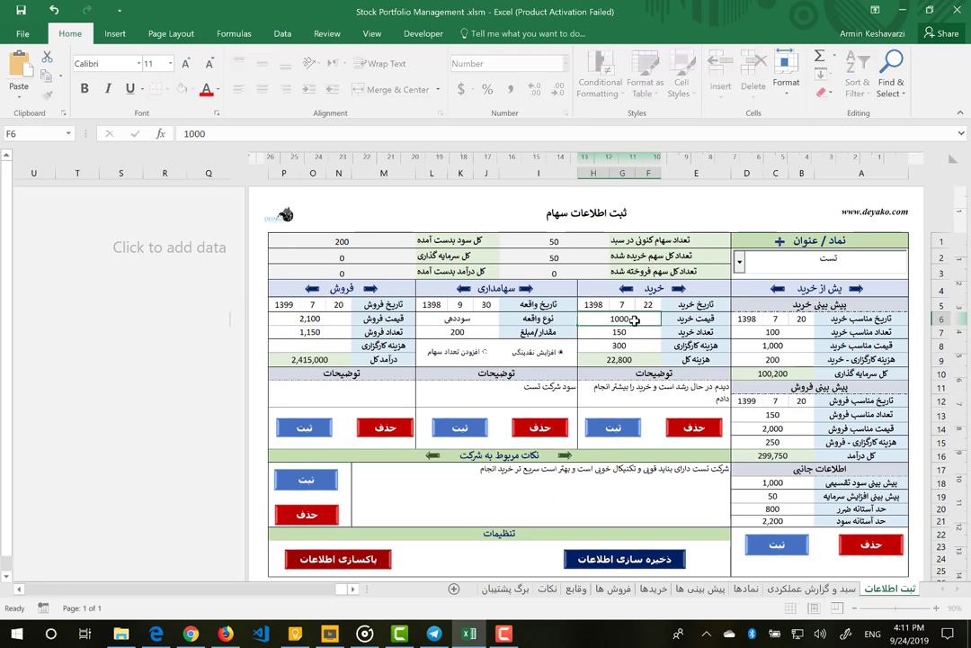
key("Return")
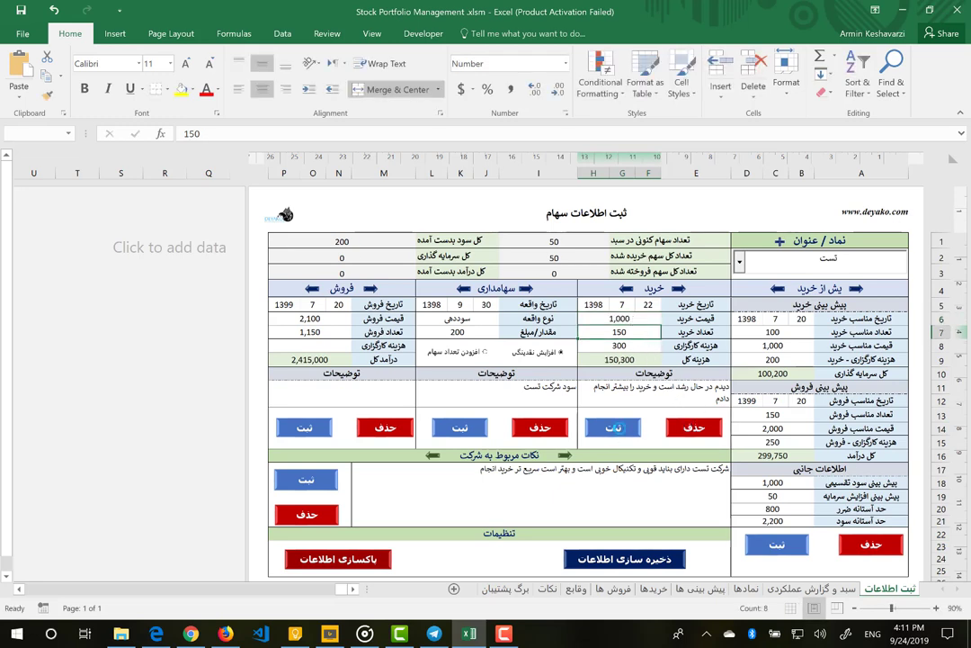
left_click(613, 427)
left_click(495, 362)
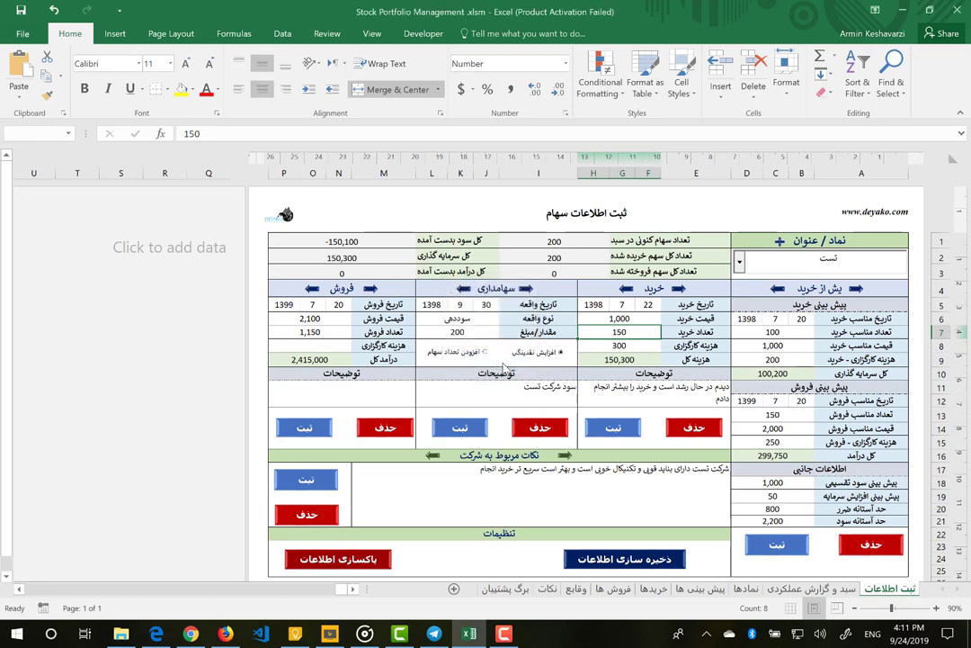
left_click(582, 240)
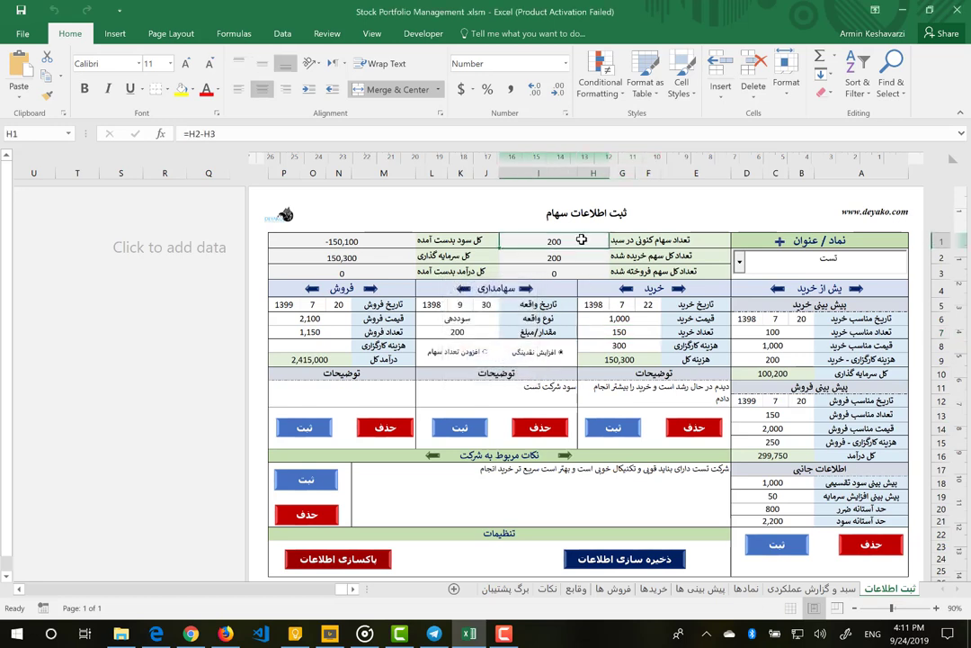
left_click(608, 334)
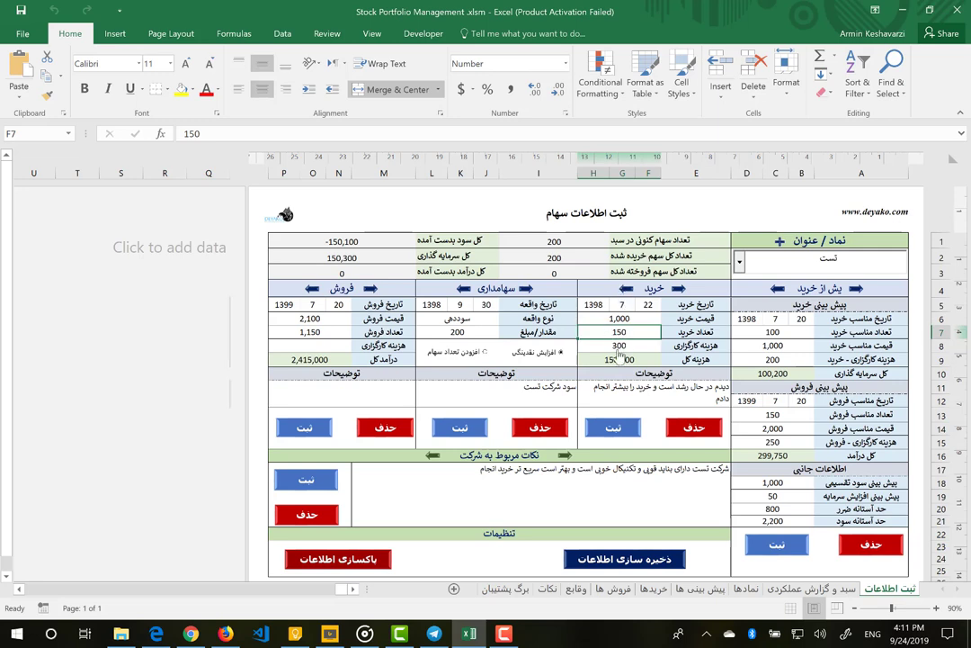
left_click(668, 298)
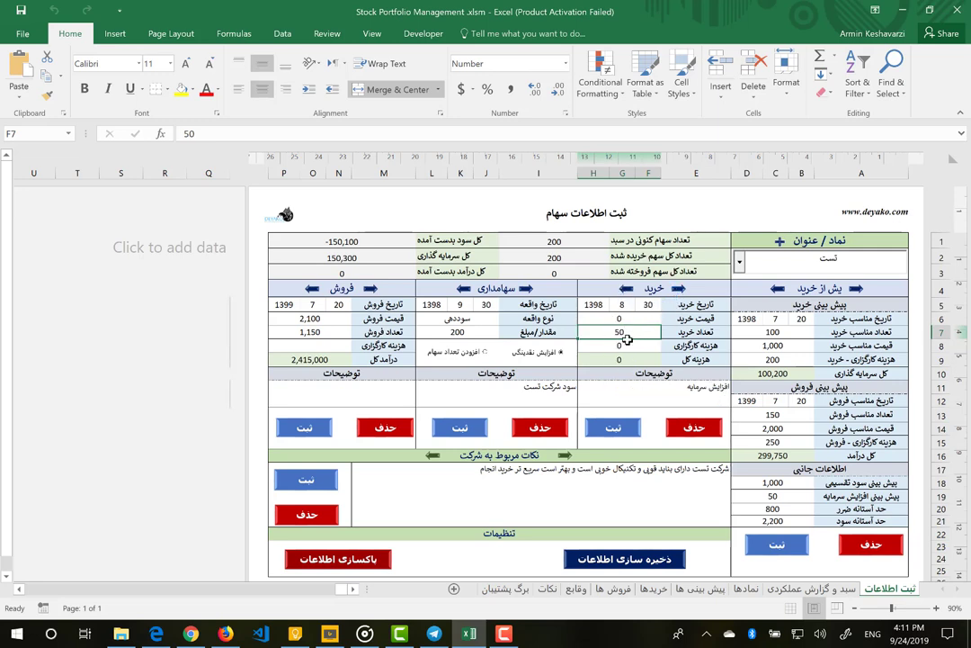
left_click(625, 287)
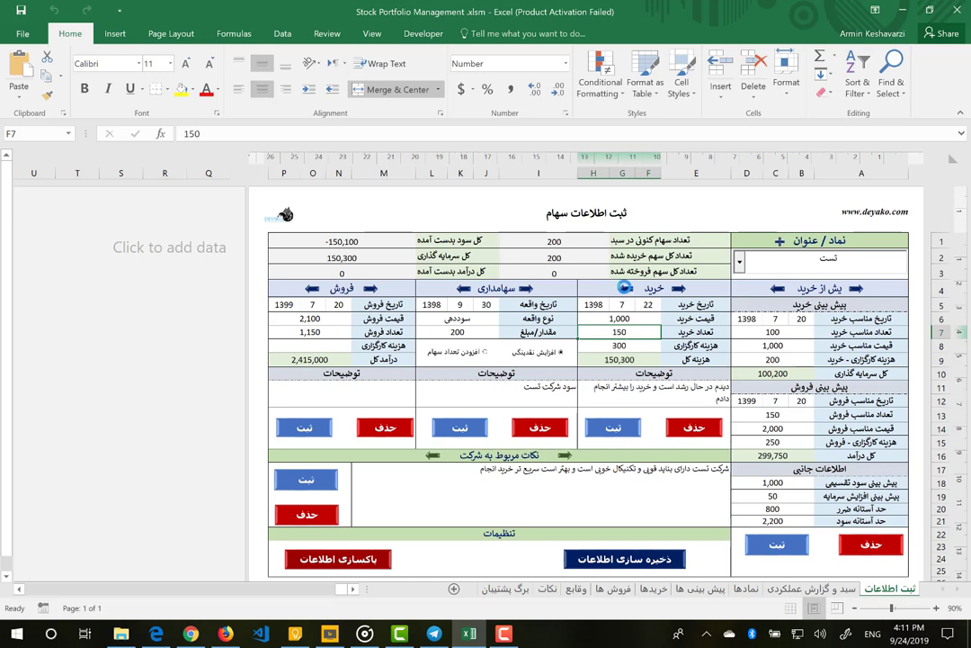
left_click(310, 318)
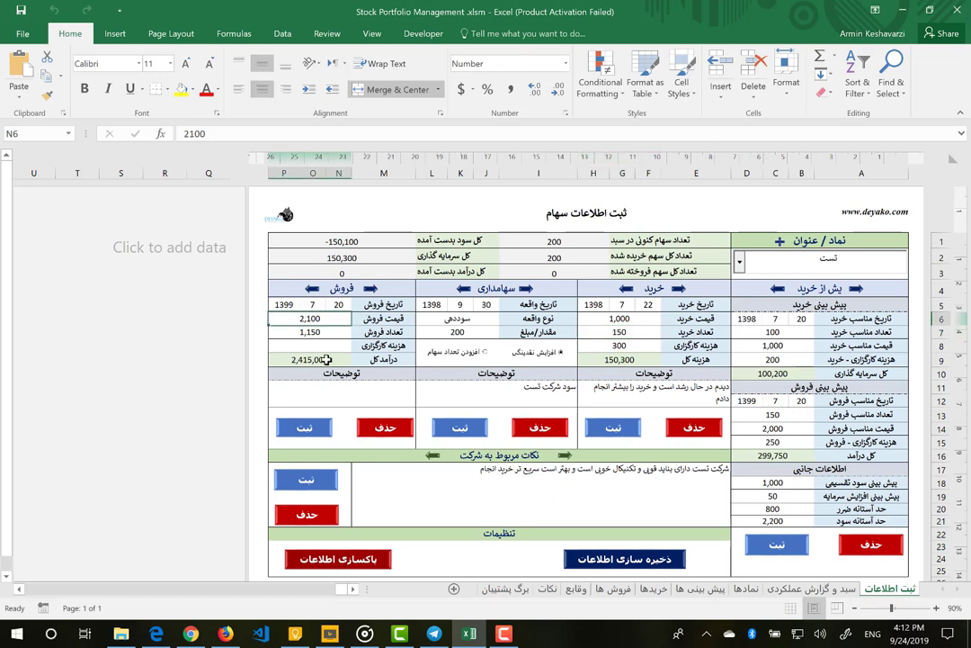
Register the 1399/7/20 sale as 200 shares at 2,100 with a 300 fee.
left_click(335, 329)
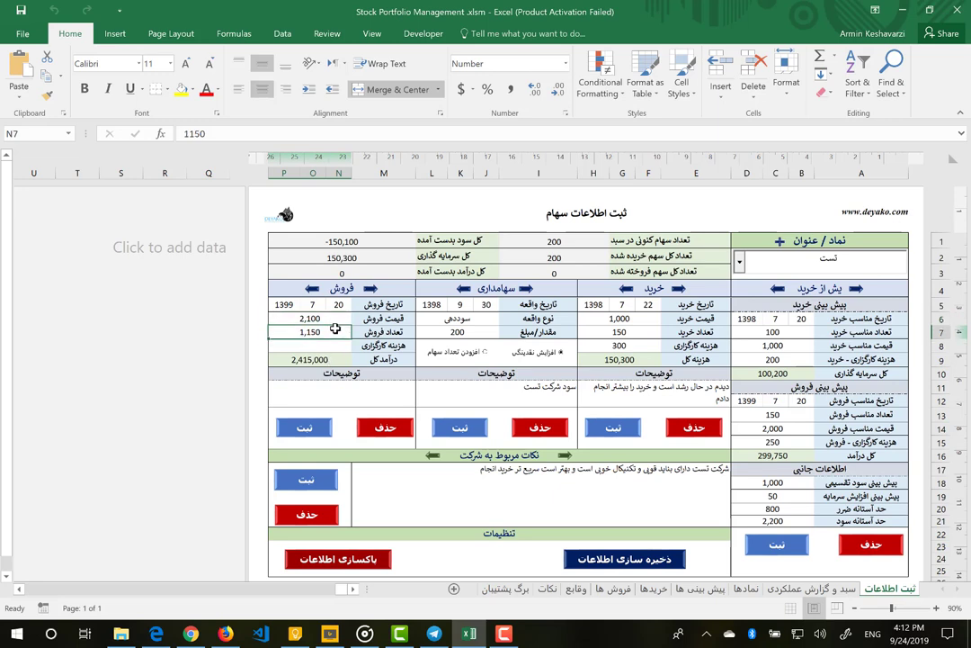
type("200")
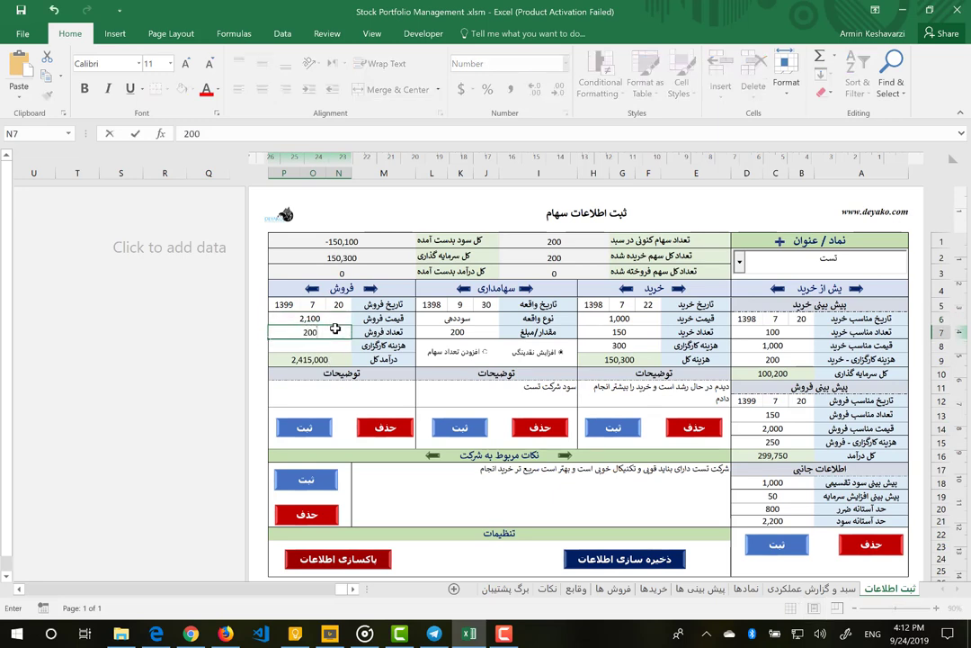
key("Return")
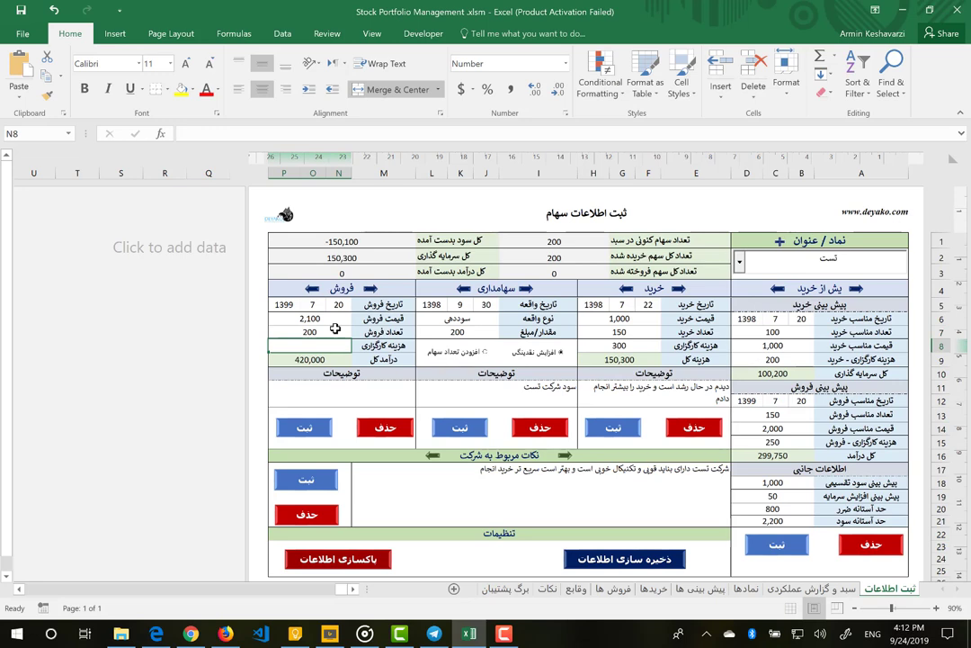
type("300")
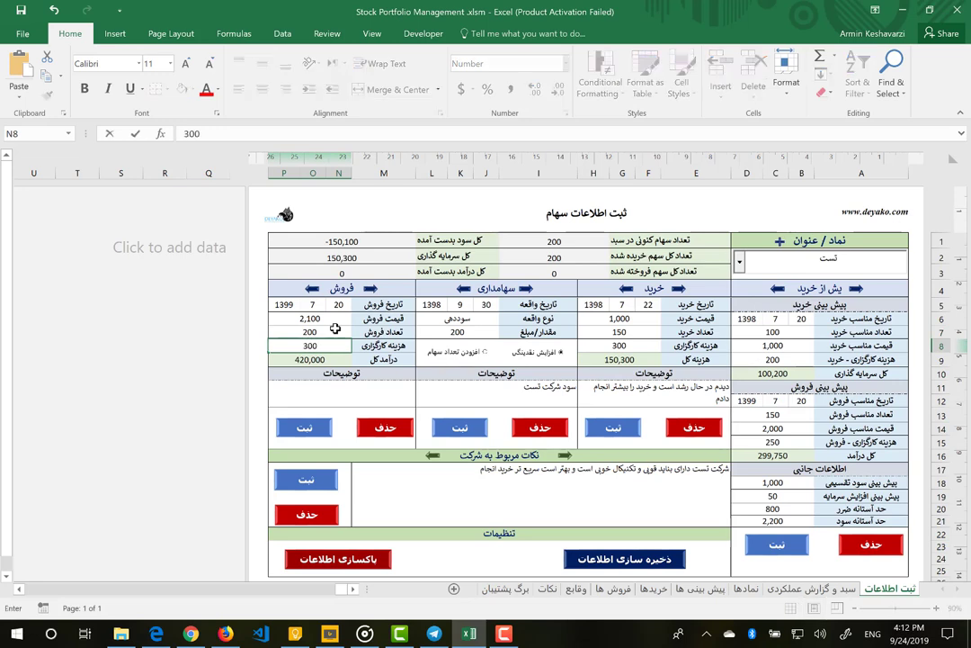
key("Return")
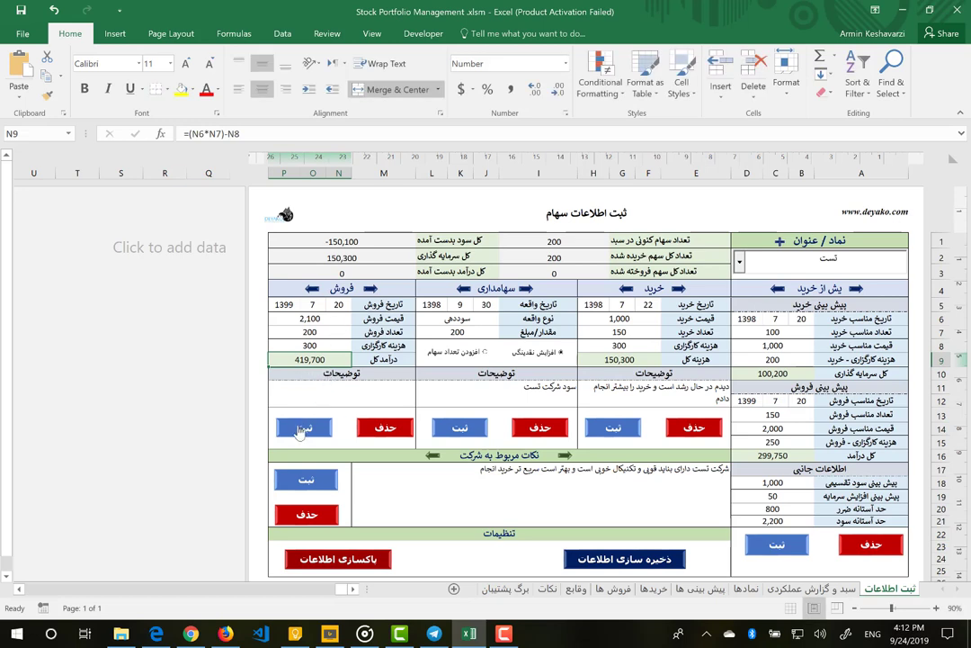
left_click(303, 429)
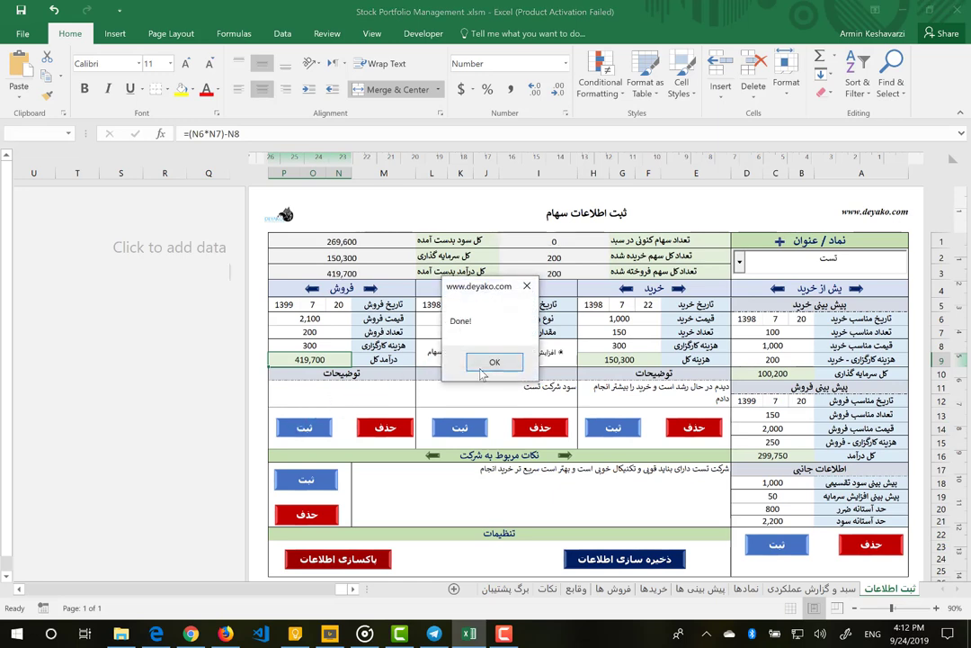
left_click(484, 364)
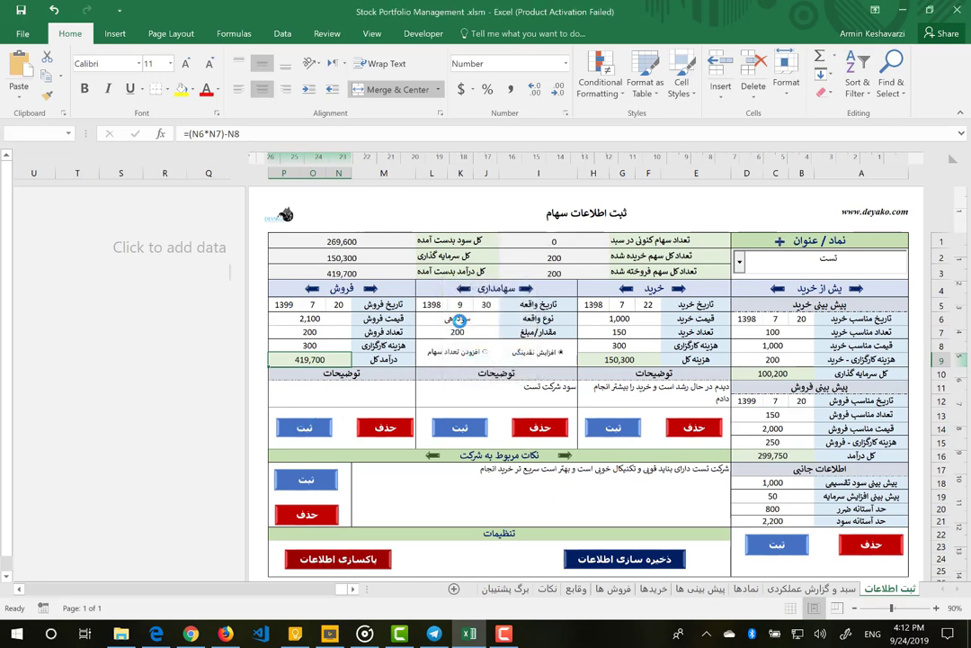
left_click(356, 272)
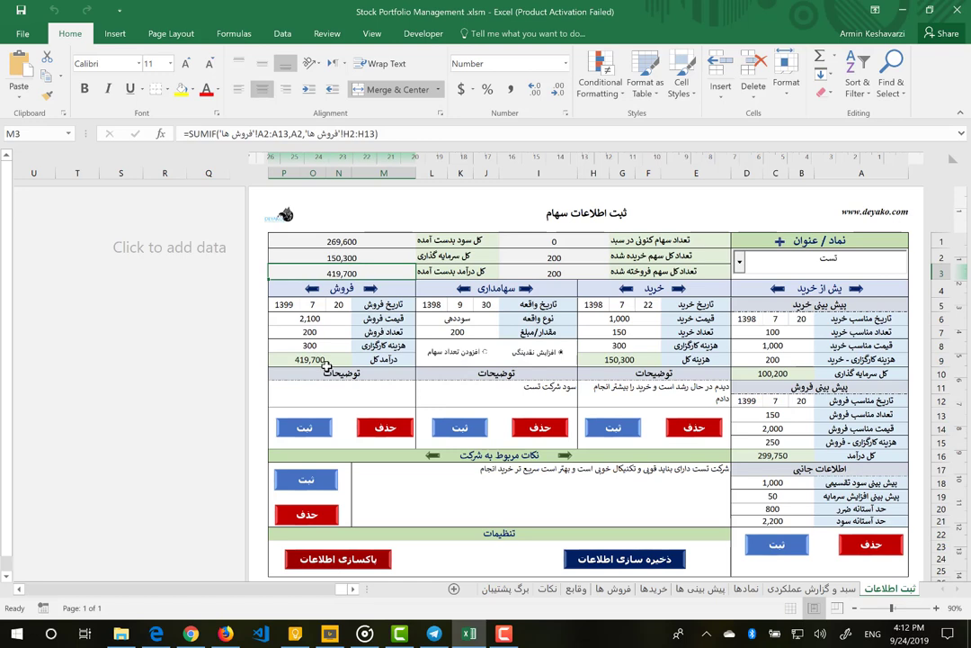
left_click(327, 362)
left_click(356, 258)
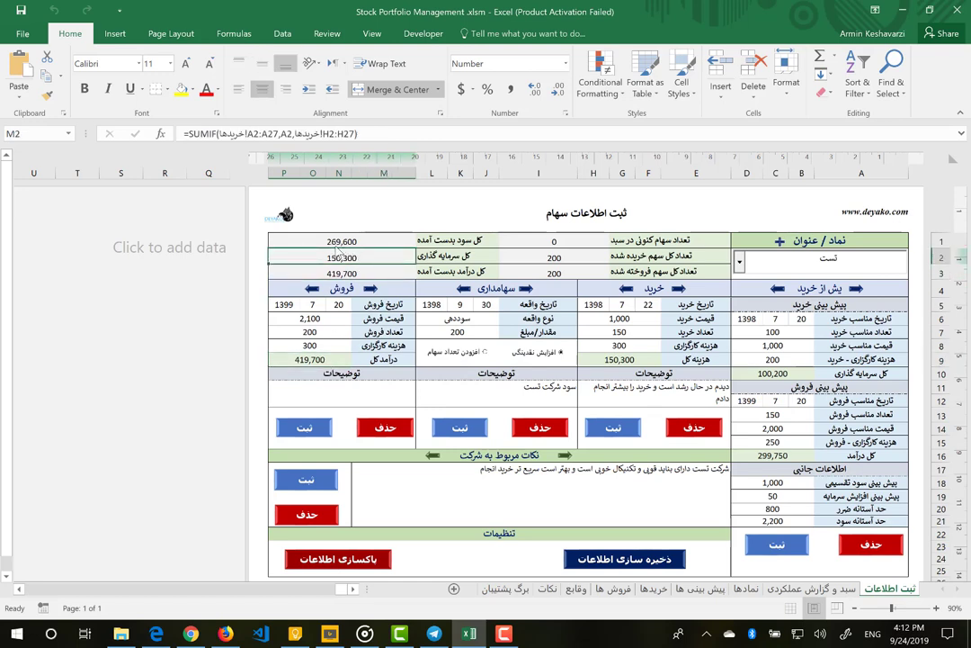
left_click(352, 240)
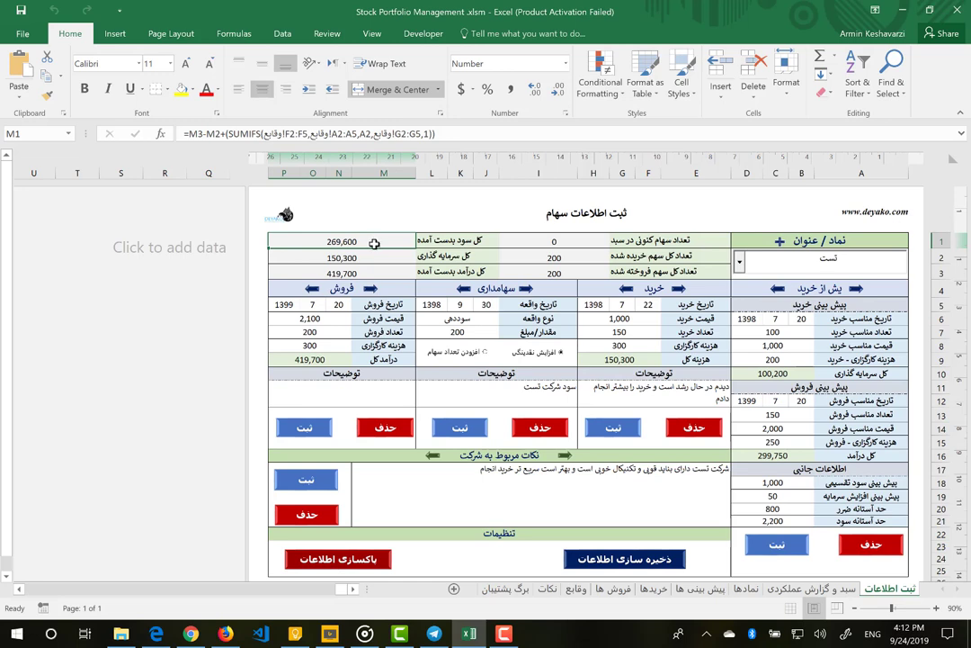
scroll(500, 511, "down", 1)
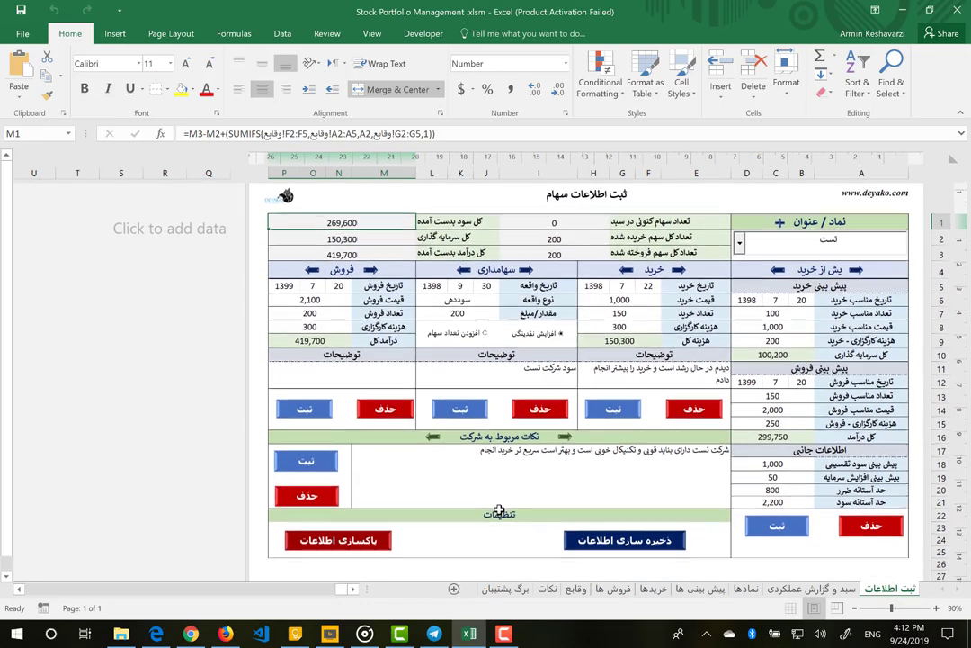
scroll(500, 511, "up", 1)
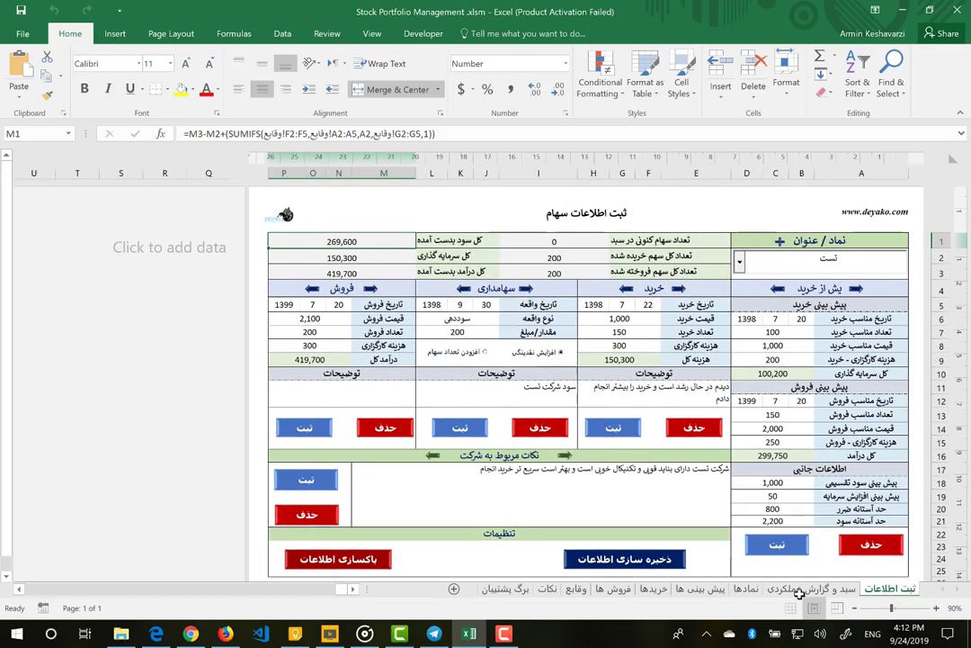
Update the سبد و گزارش عملکردی report sheet and select the portfolio symbols in A7:A15.
left_click(799, 590)
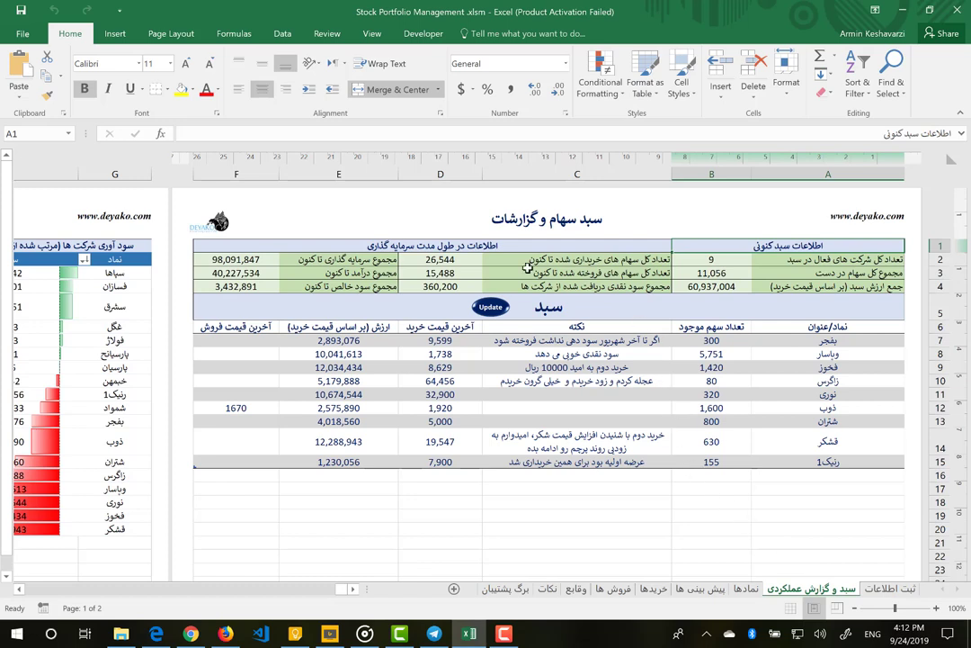
left_click(484, 310)
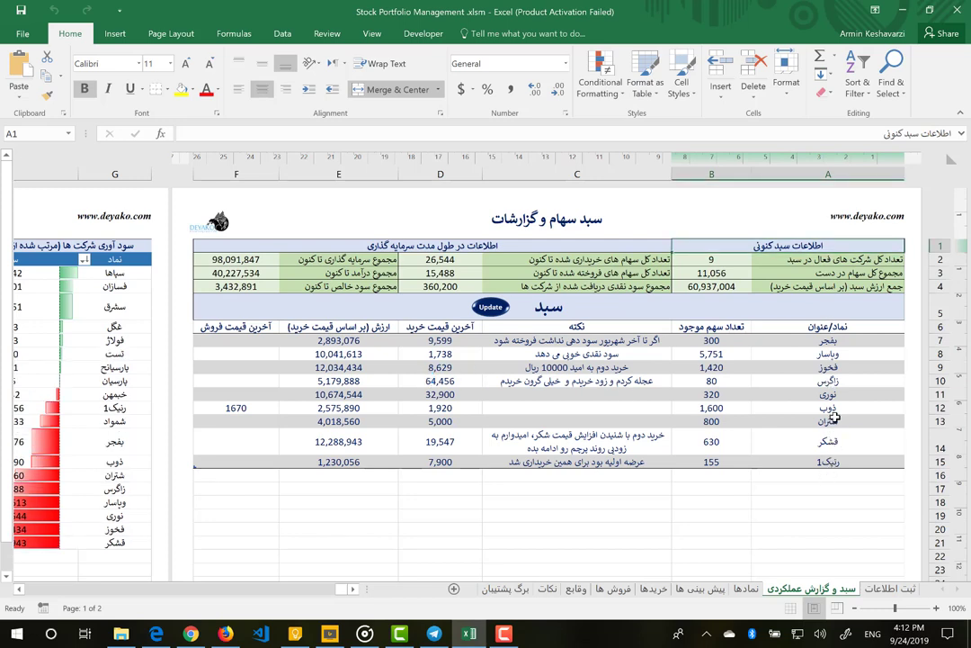
left_click_drag(832, 340, 835, 461)
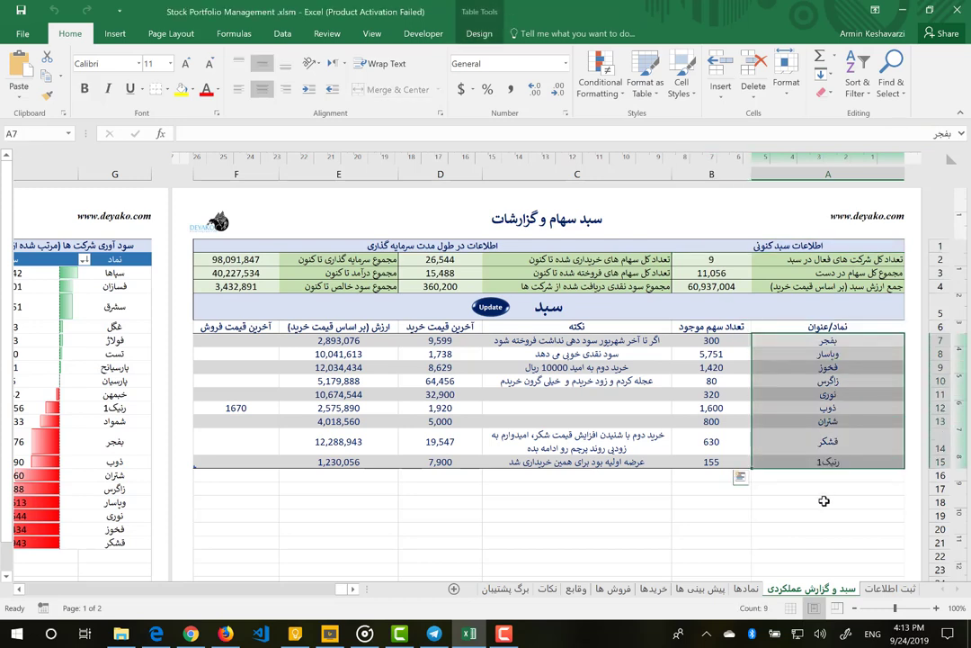
Review the nine symbols and وباسار's 5,751 shares, 1,738 purchase price, note and 10,041,613 value.
left_click(836, 338)
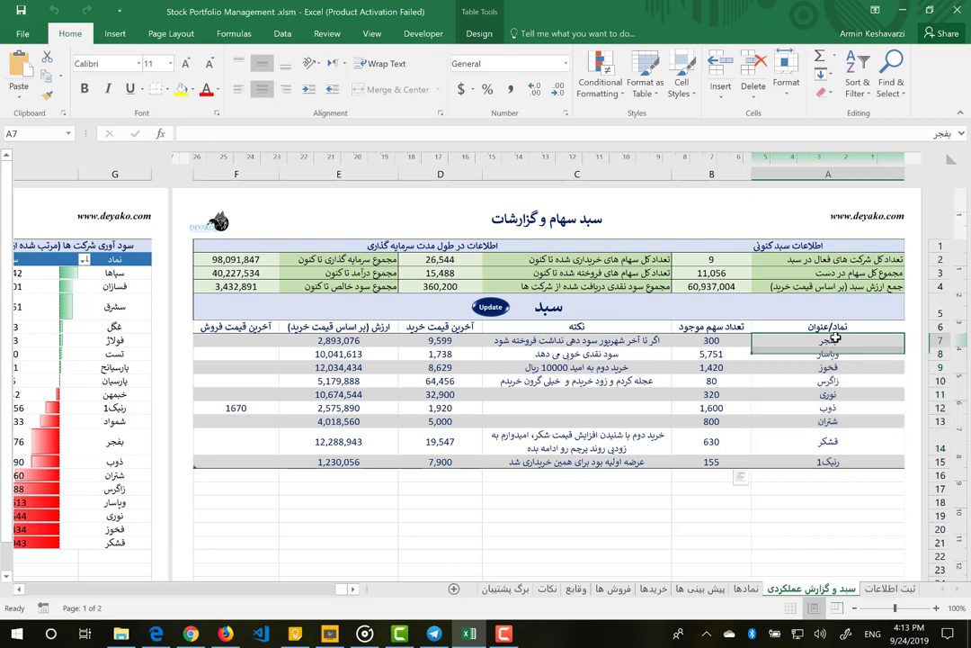
left_click_drag(835, 339, 805, 464)
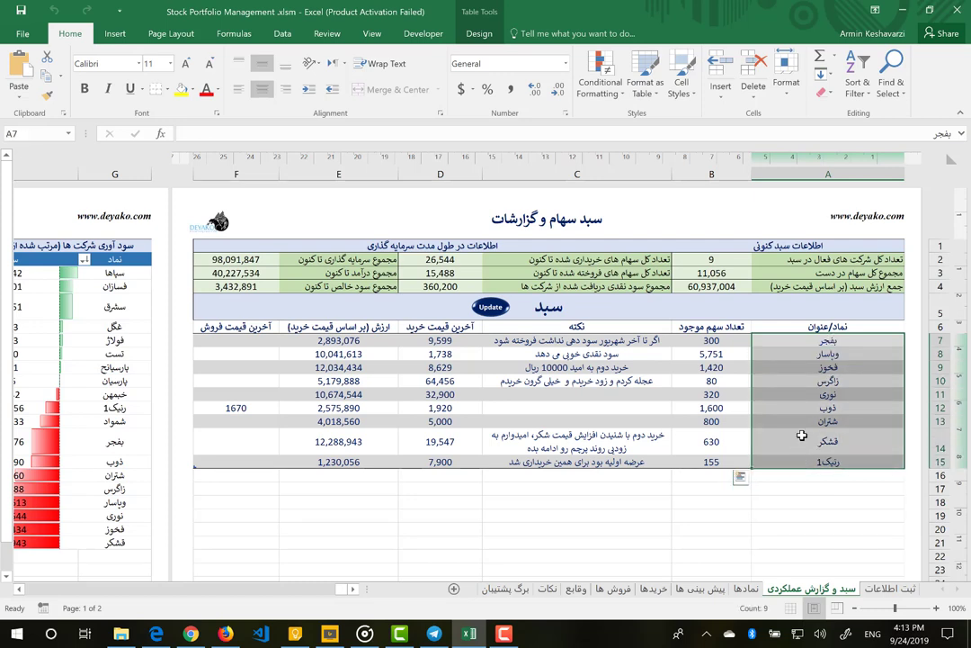
left_click(731, 356)
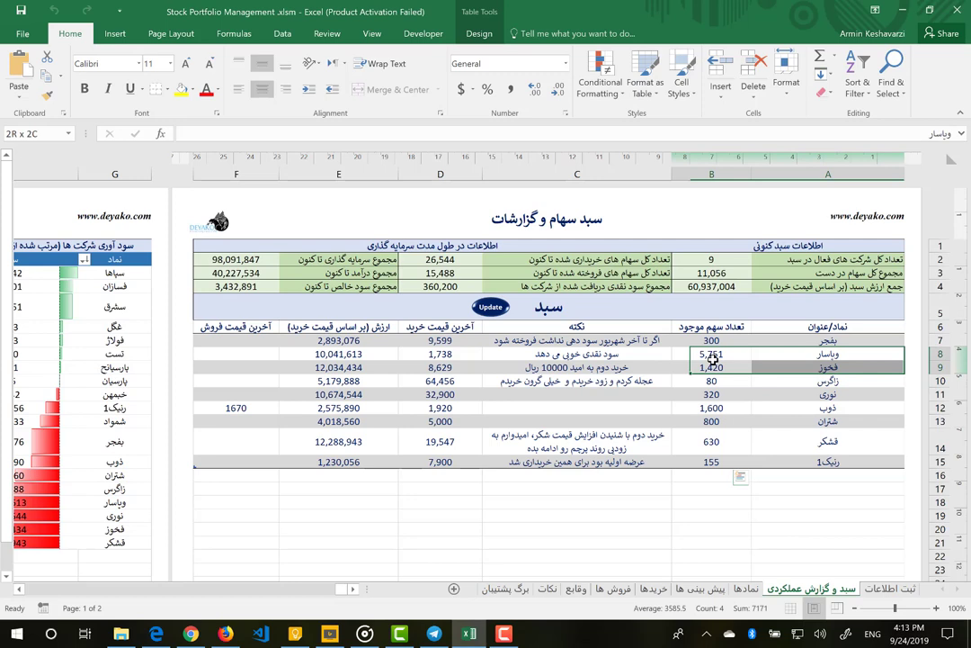
left_click(609, 355)
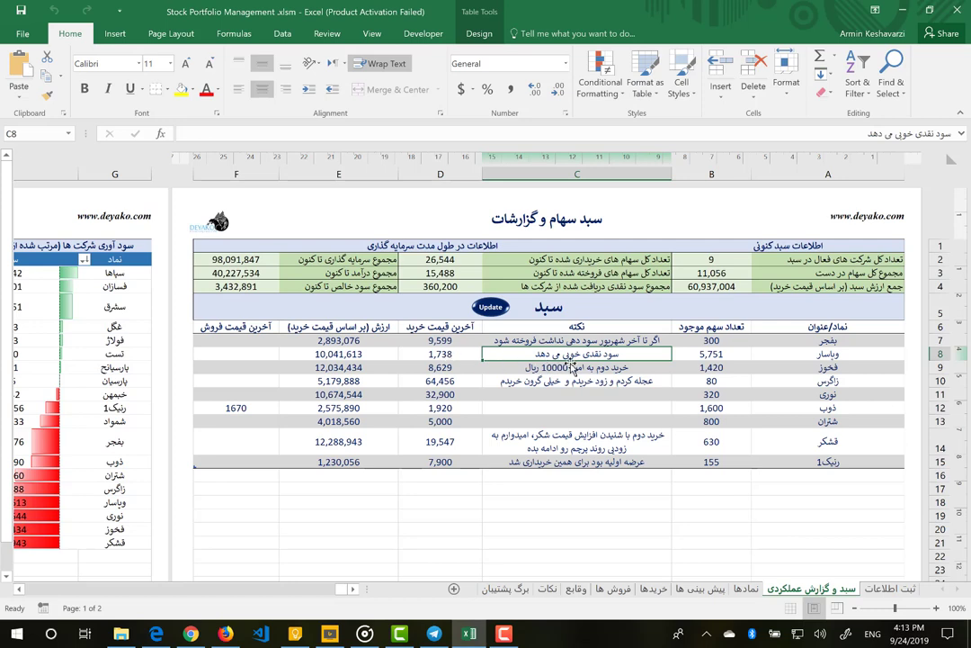
left_click(427, 357)
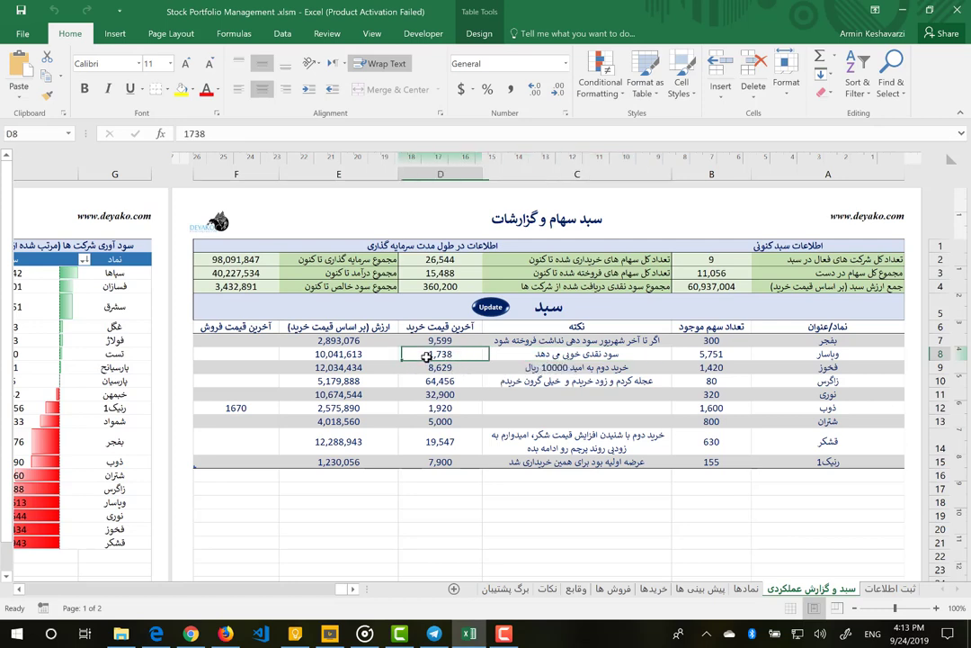
left_click(528, 354)
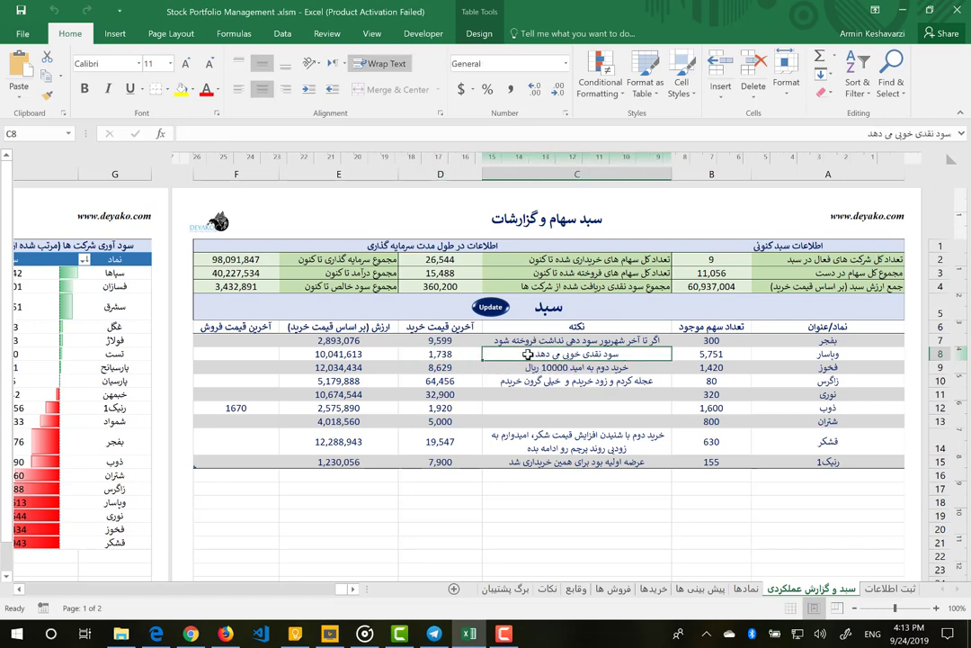
left_click_drag(448, 354, 356, 356)
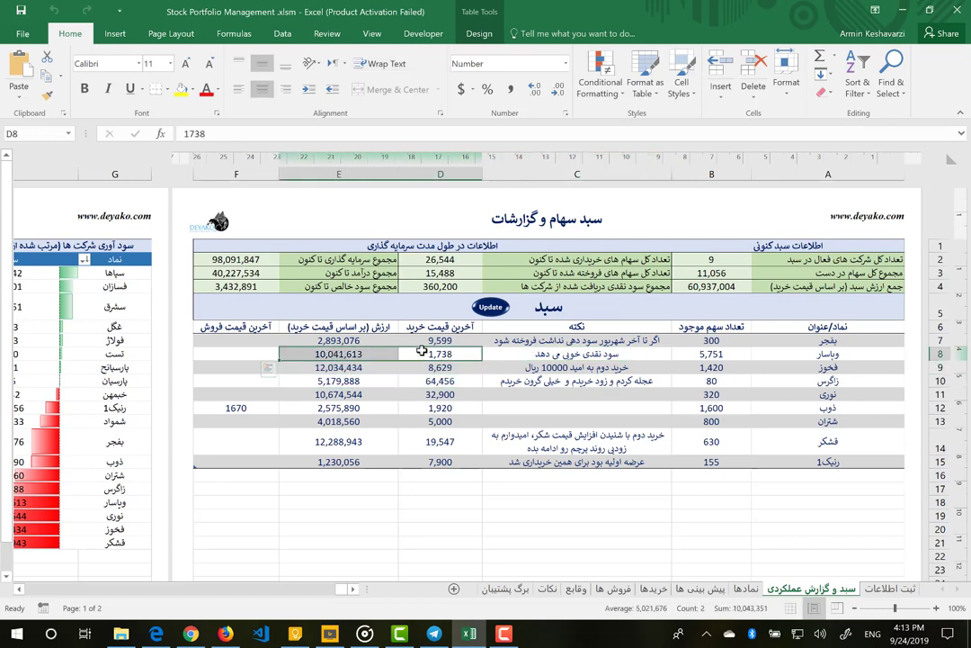
left_click(718, 355)
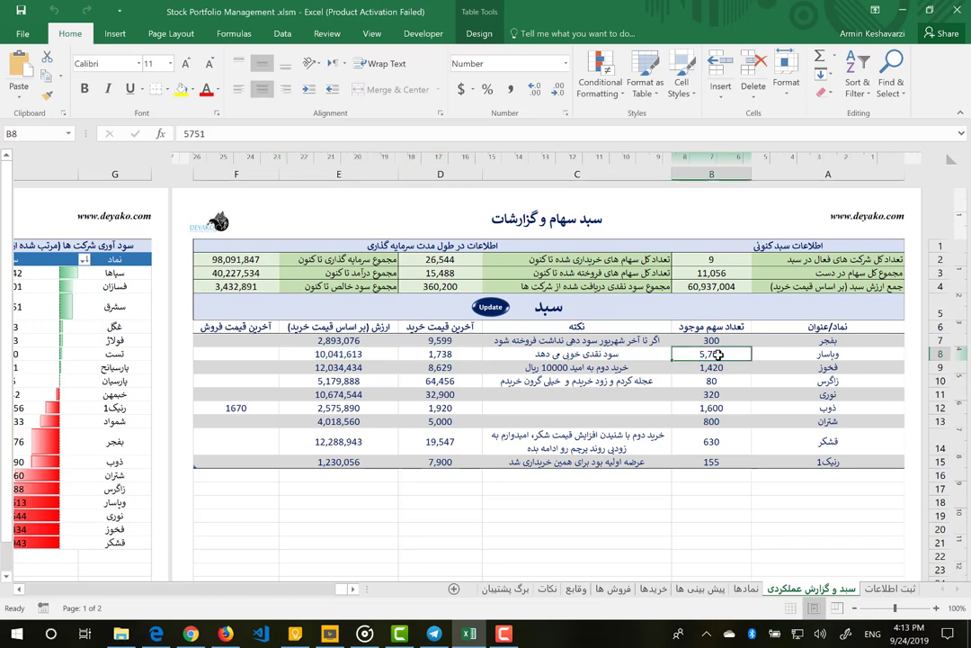
left_click(441, 355)
left_click(729, 356)
left_click(387, 355)
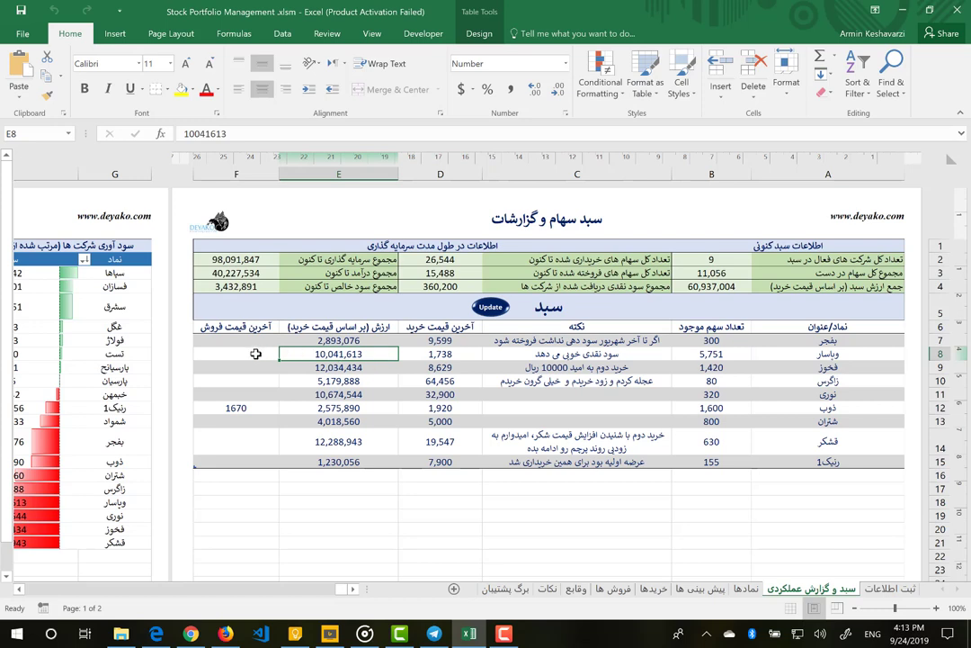
Check ذوب's 1670 last sale price, 1,600 shares, 1,920 purchase price and 2,575,890 value.
left_click_drag(255, 355, 255, 409)
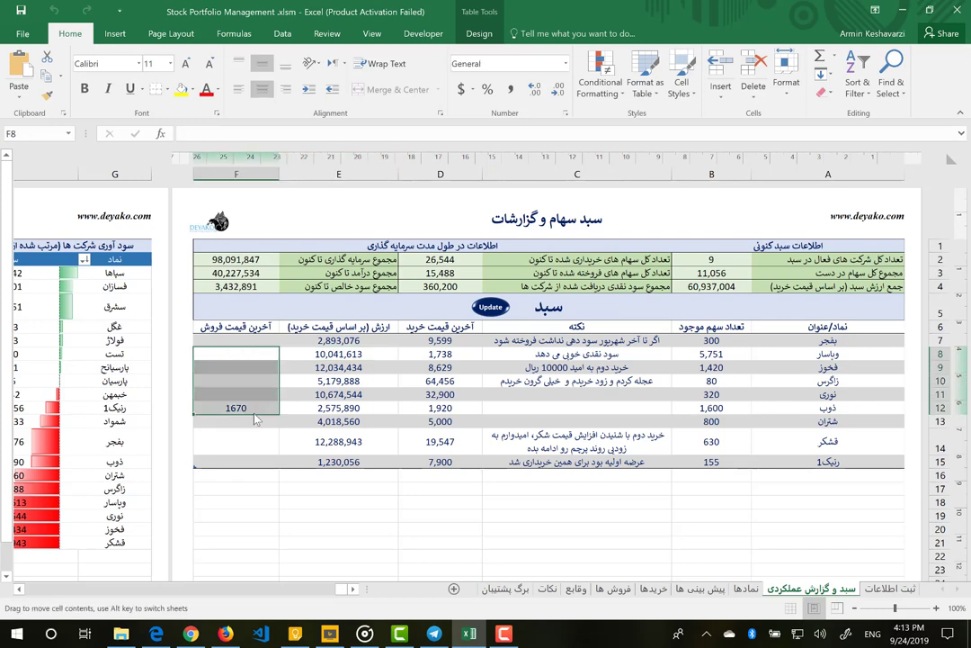
left_click(256, 408)
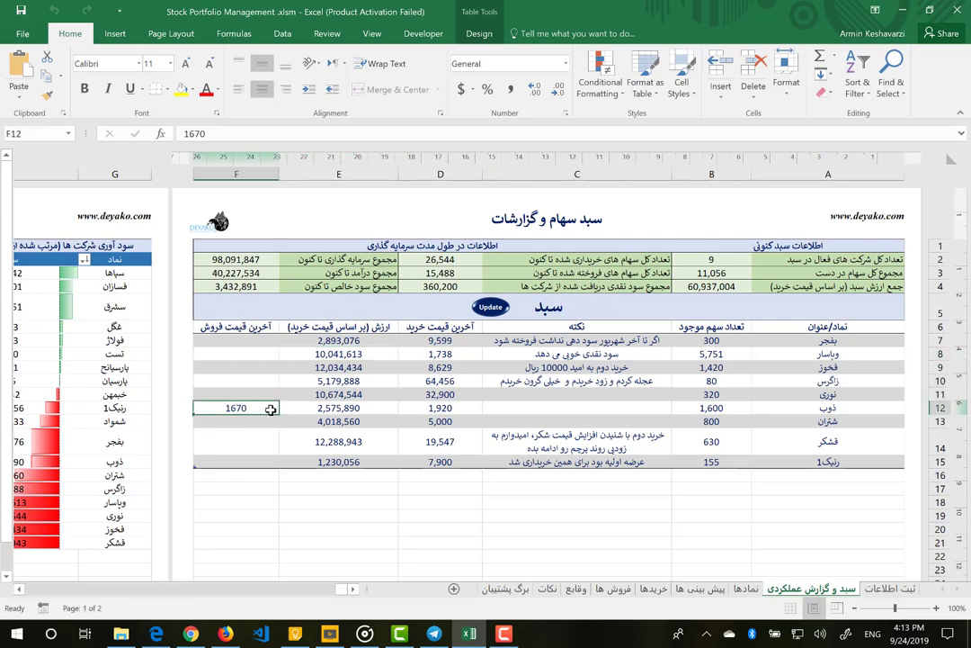
left_click(729, 409)
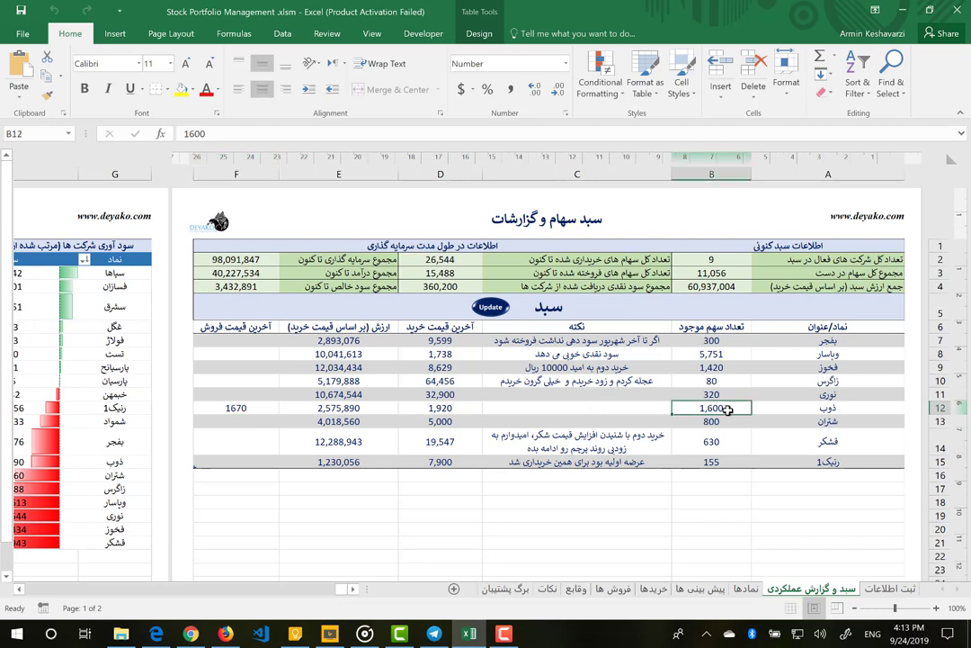
key("Left")
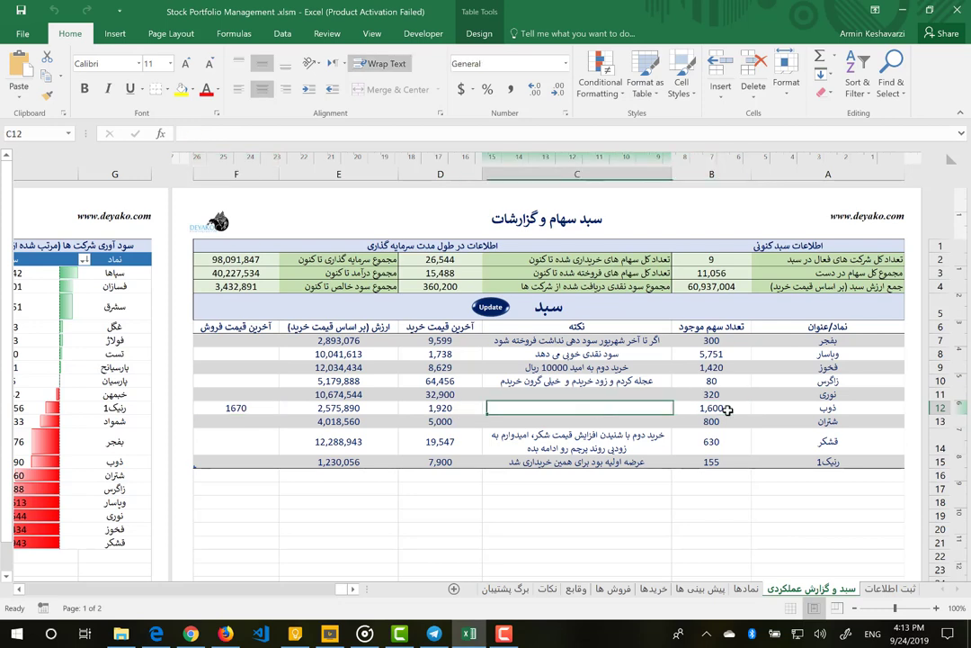
key("Left")
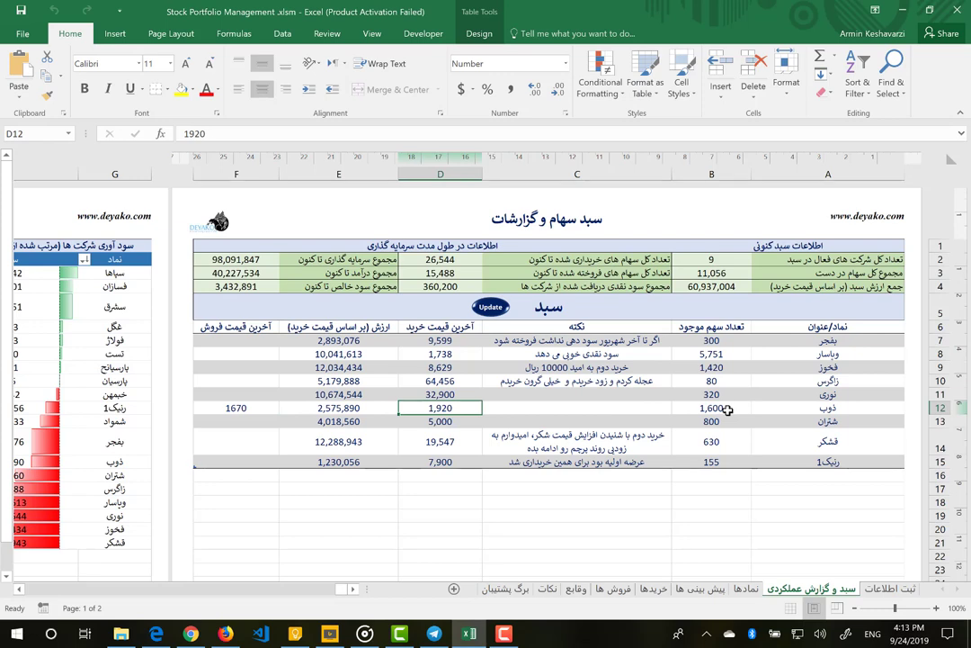
key("Left")
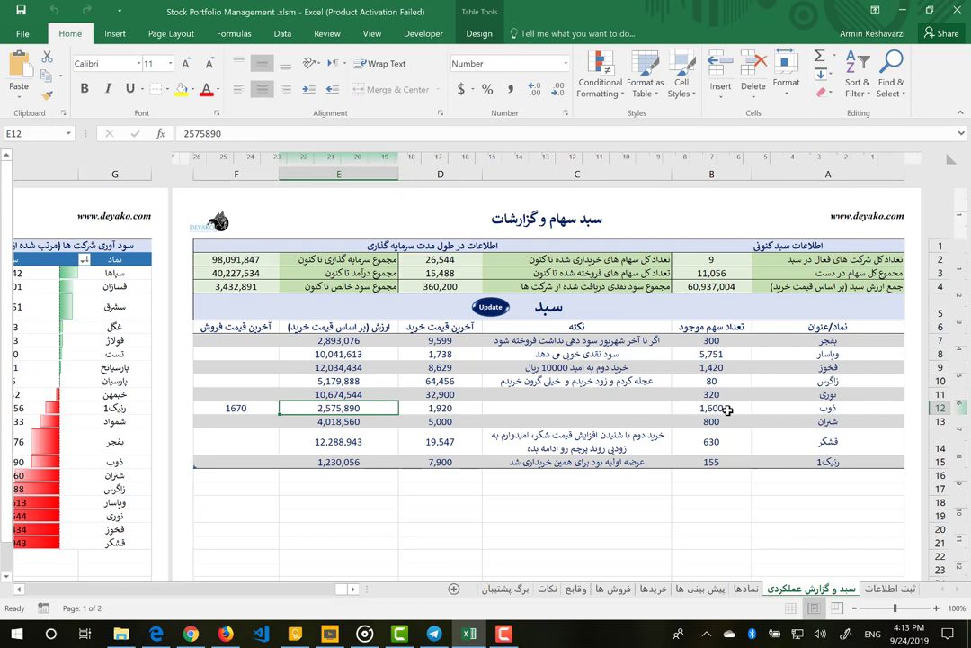
key("Left")
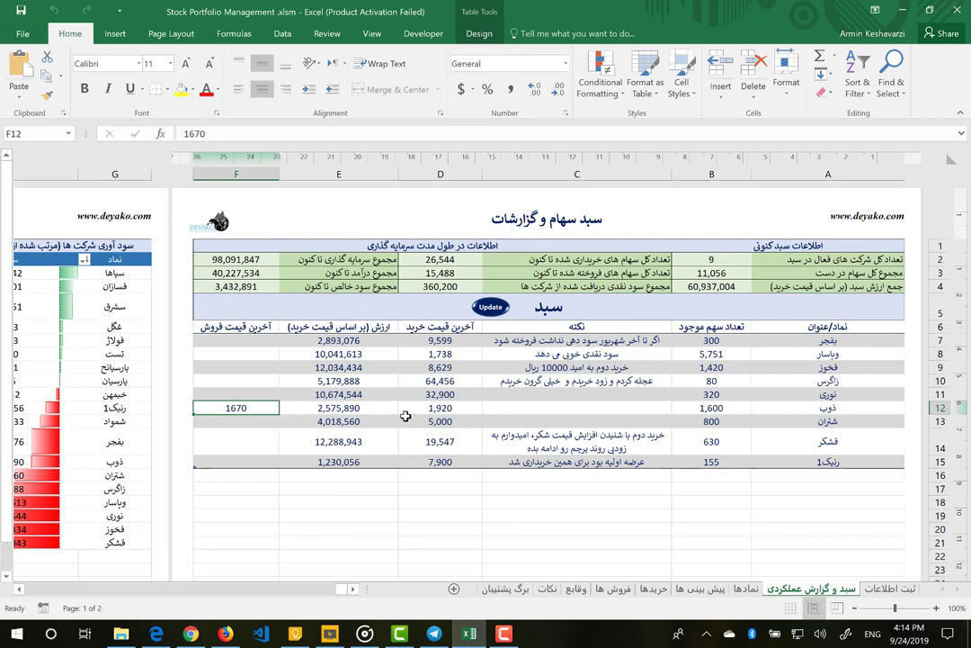
Check شتران's 5,000 purchase price, then فشکر's long note and empty last sale price.
left_click(434, 419)
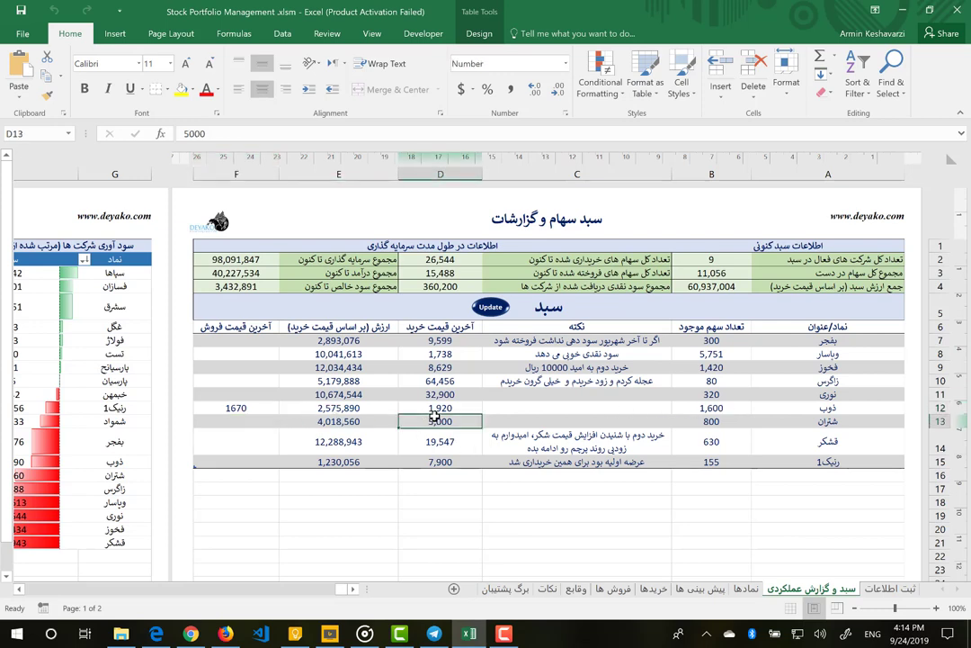
left_click(445, 408)
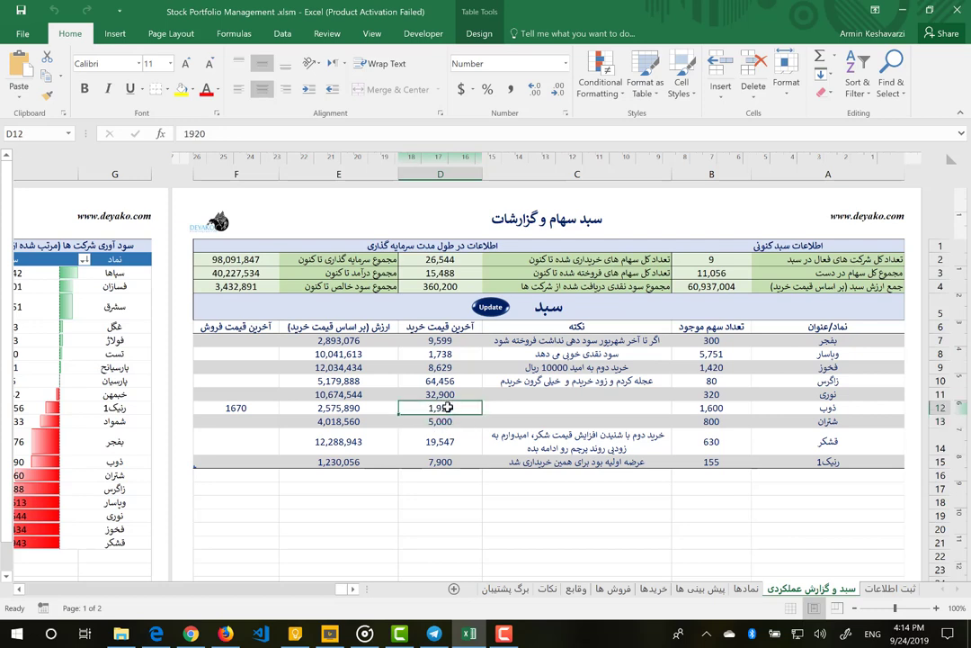
left_click(586, 452)
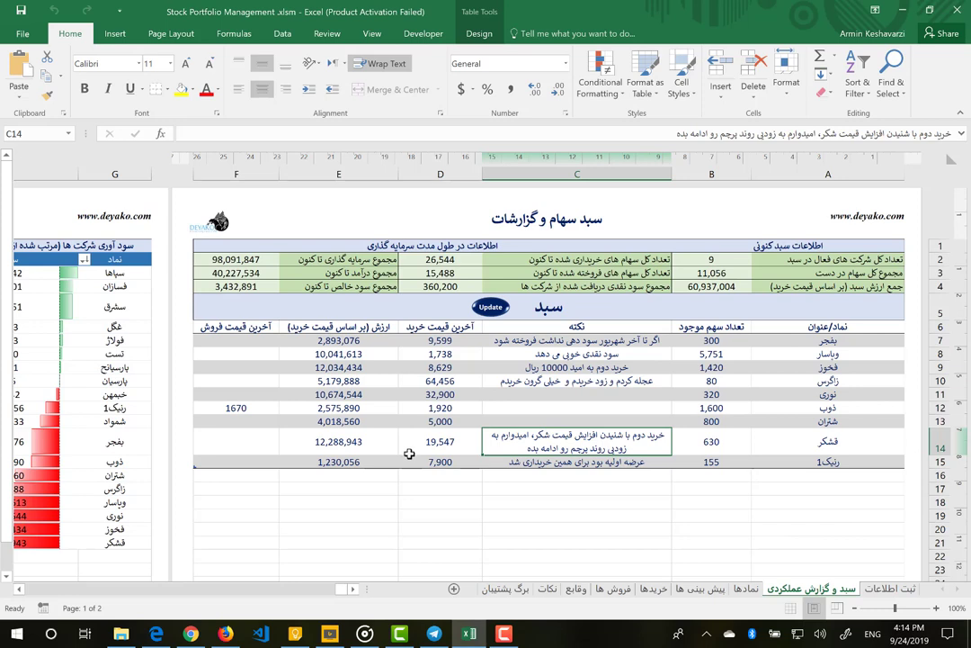
left_click(251, 439)
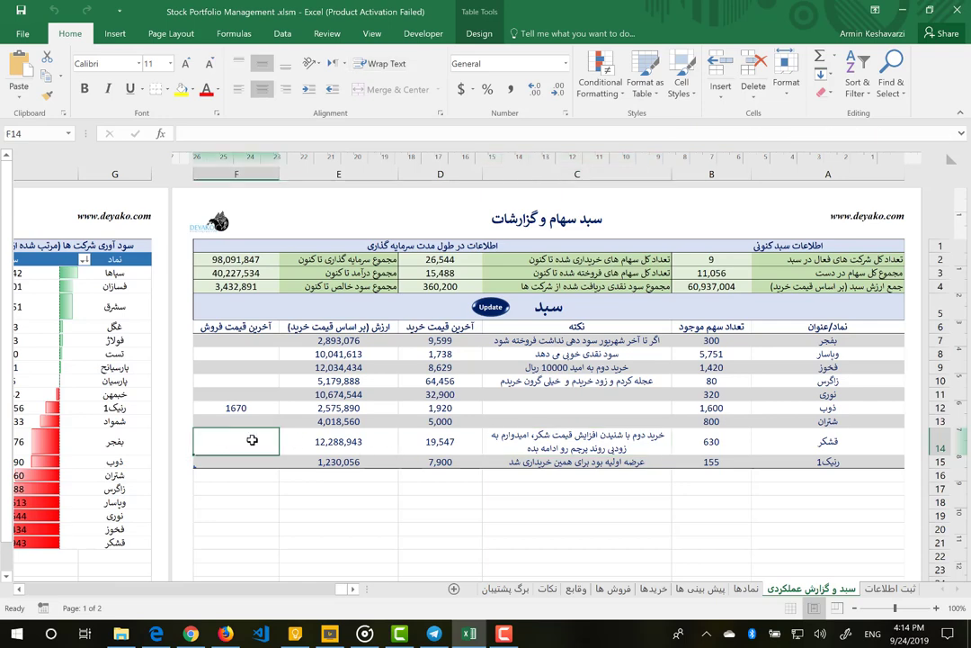
On the ثبت اطلاعات entry sheet, pick فشکر from the symbol list to load its records.
left_click(890, 589)
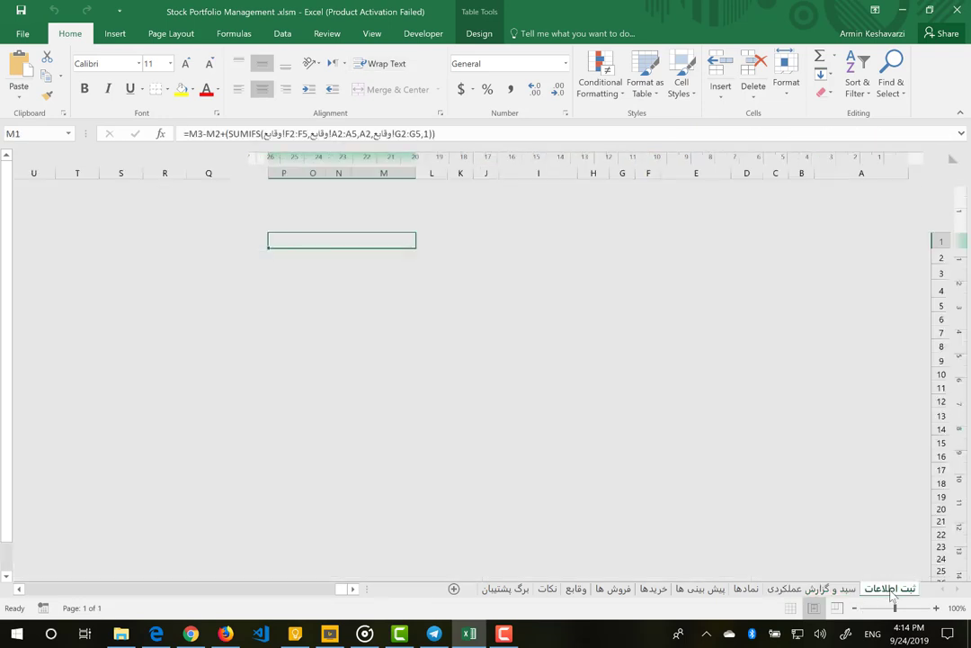
left_click(740, 261)
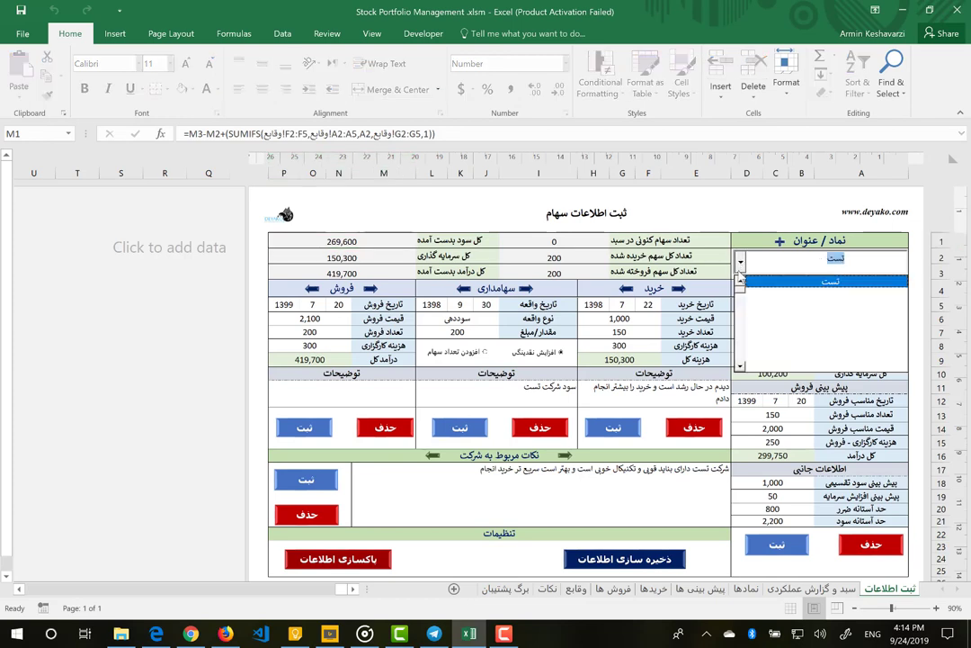
left_click(741, 282)
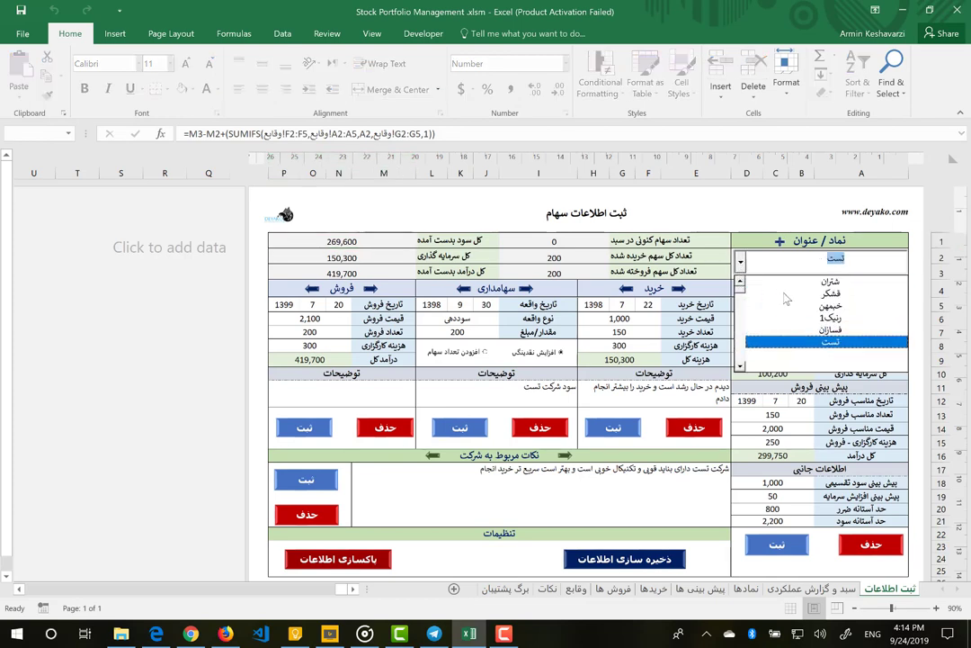
left_click(788, 295)
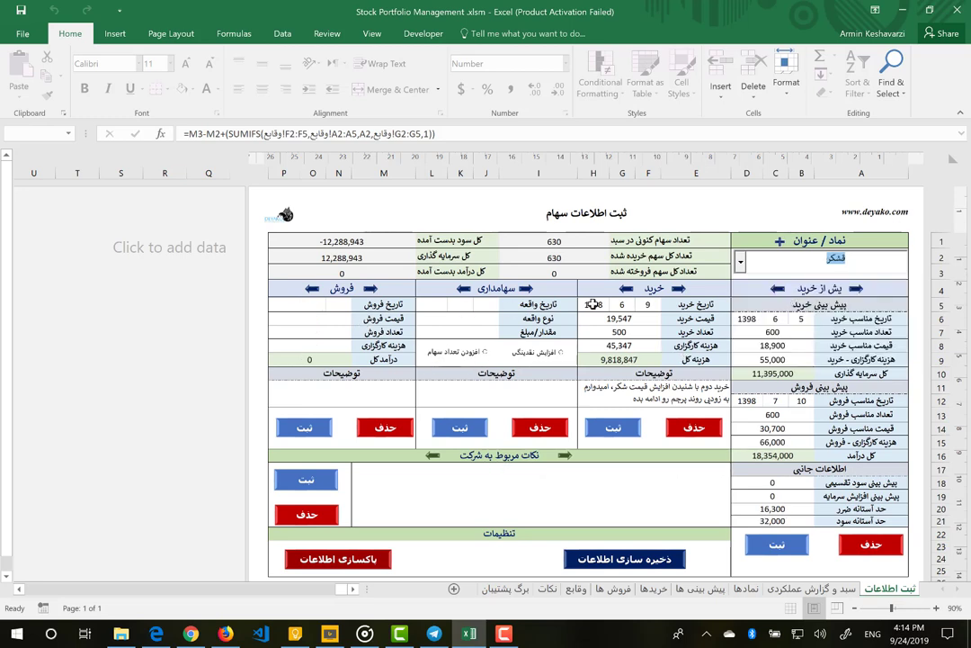
Page back and forth through فشکر's Buy records, then return to the 'سبد و گزارش عملکردی' sheet.
left_click(681, 290)
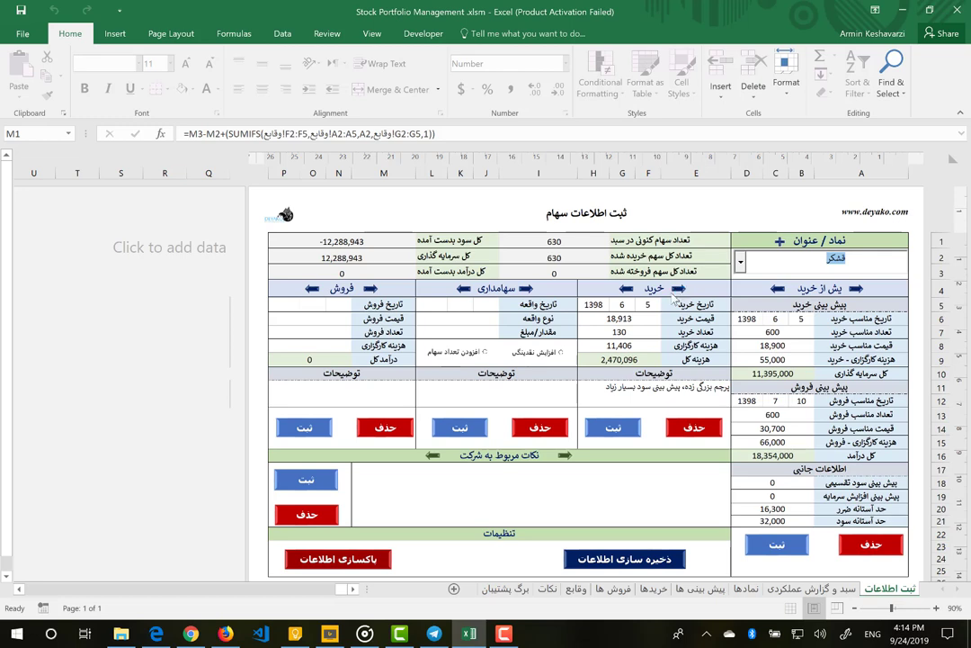
left_click(622, 288)
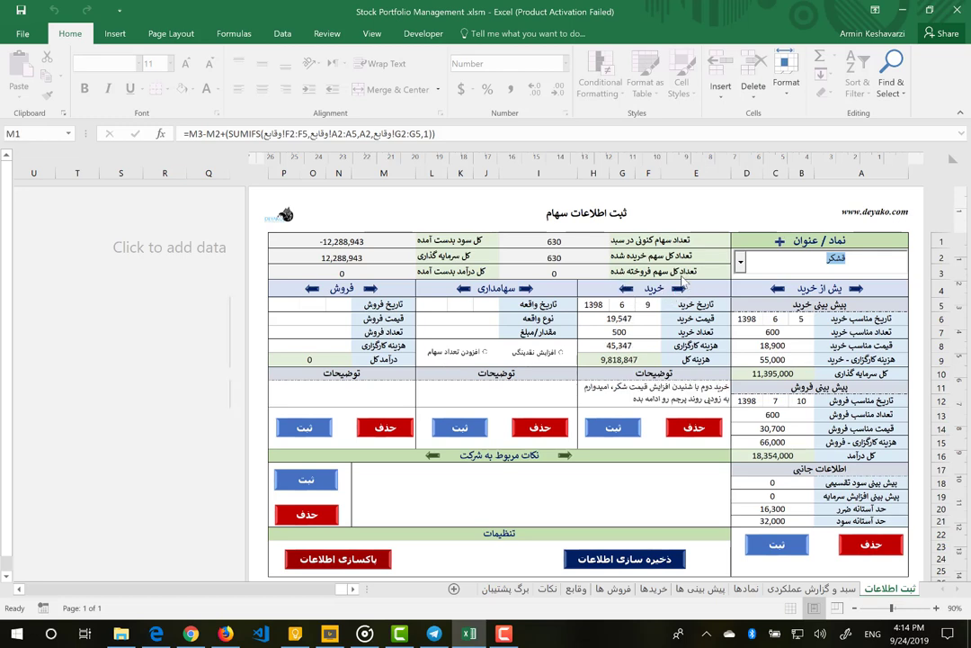
left_click(623, 287)
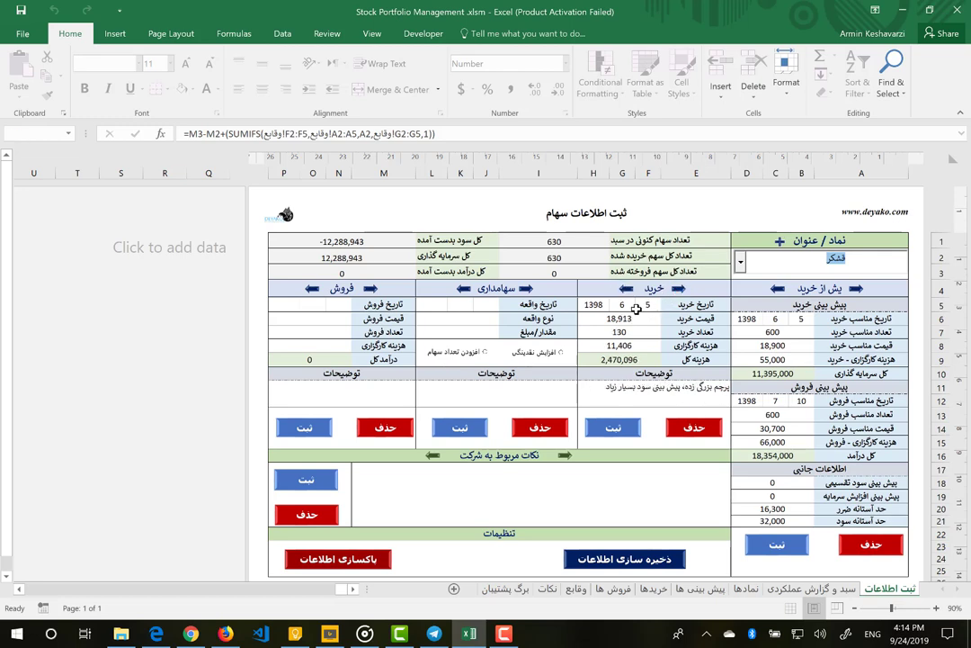
left_click(654, 394)
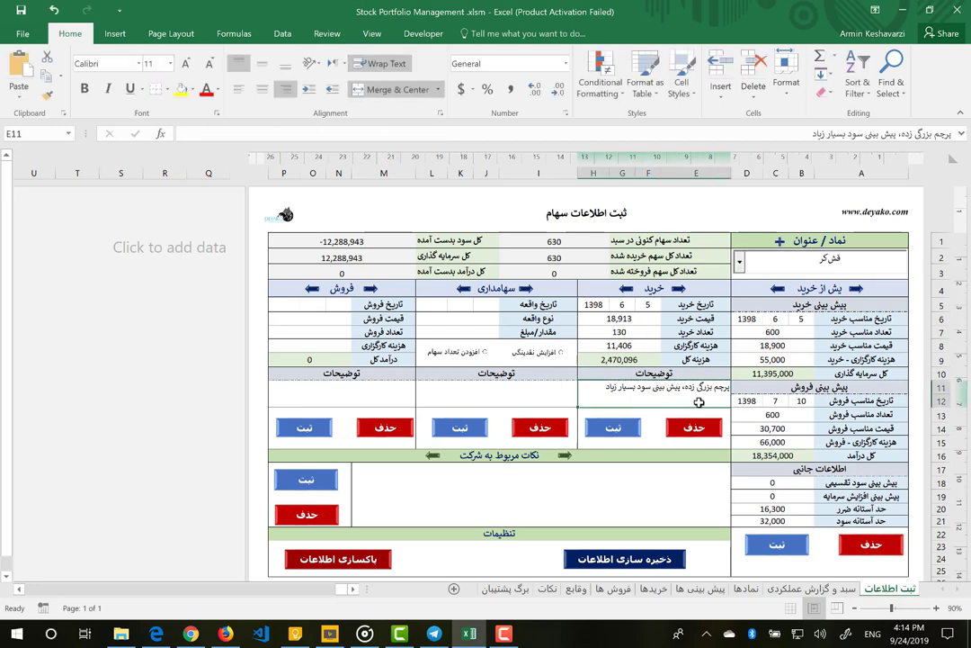
left_click(630, 289)
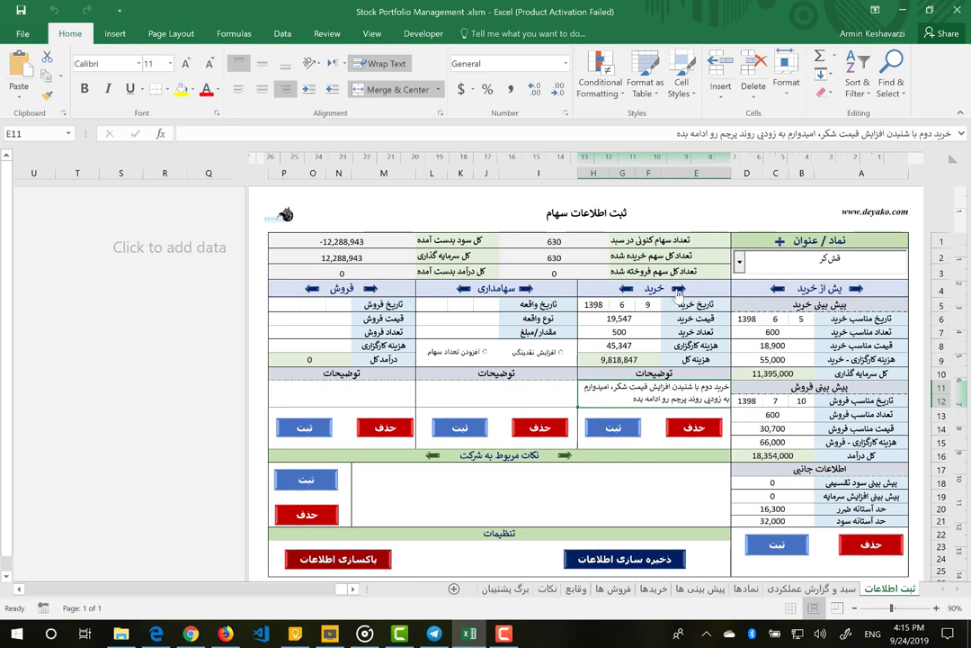
left_click(626, 288)
left_click(626, 290)
left_click(773, 590)
scroll(483, 452, "left", 3)
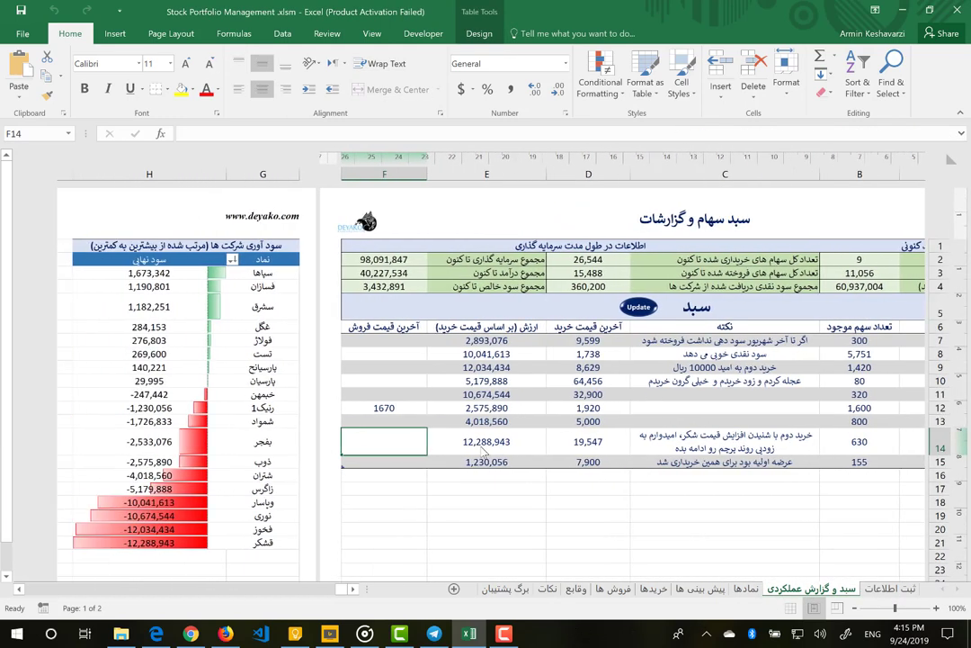
scroll(483, 453, "left", 6)
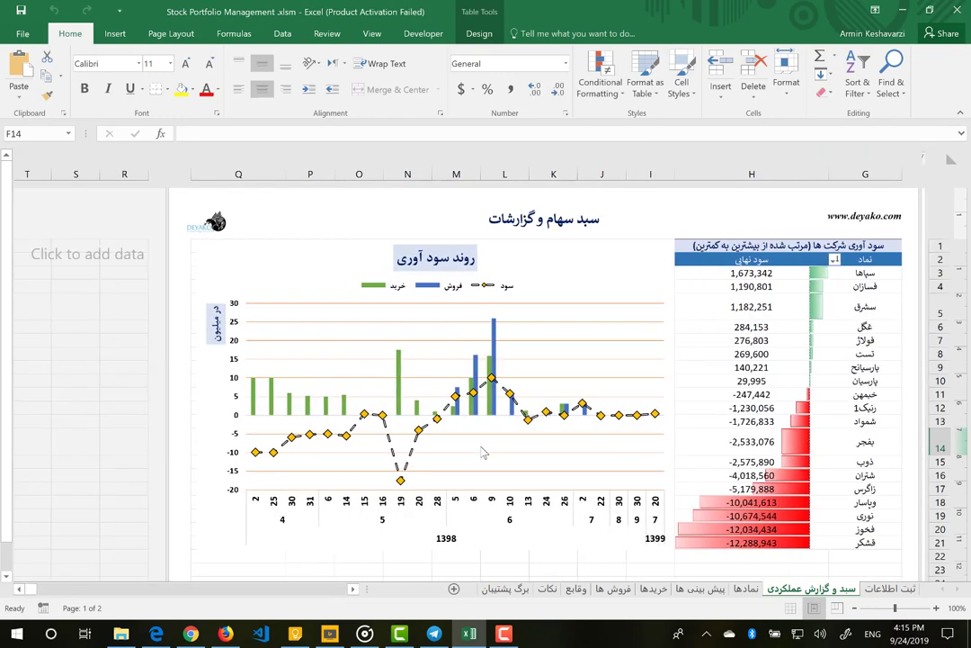
scroll(483, 452, "left", 1)
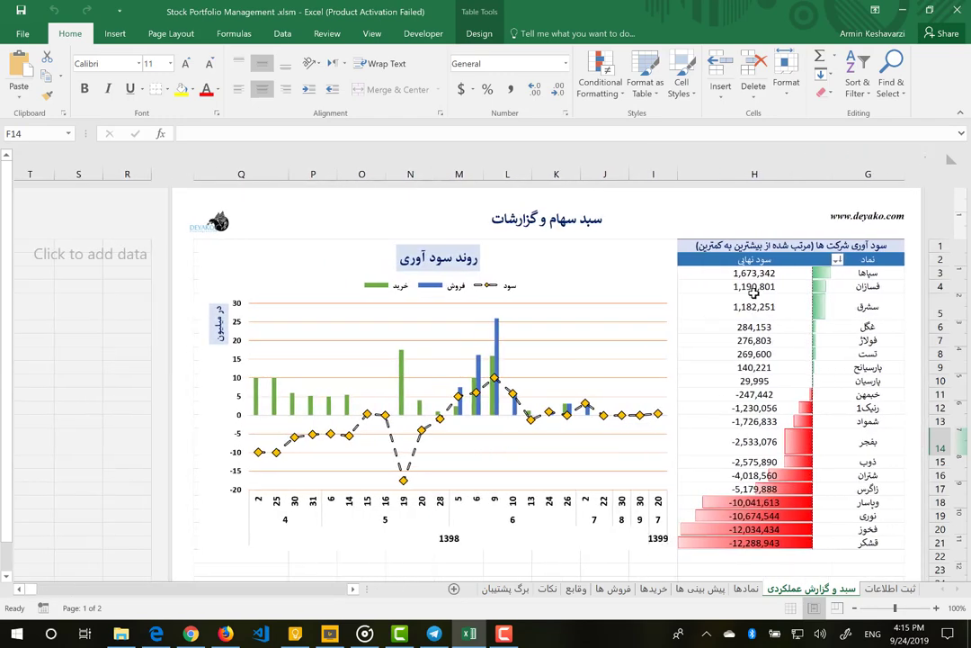
left_click_drag(856, 274, 851, 354)
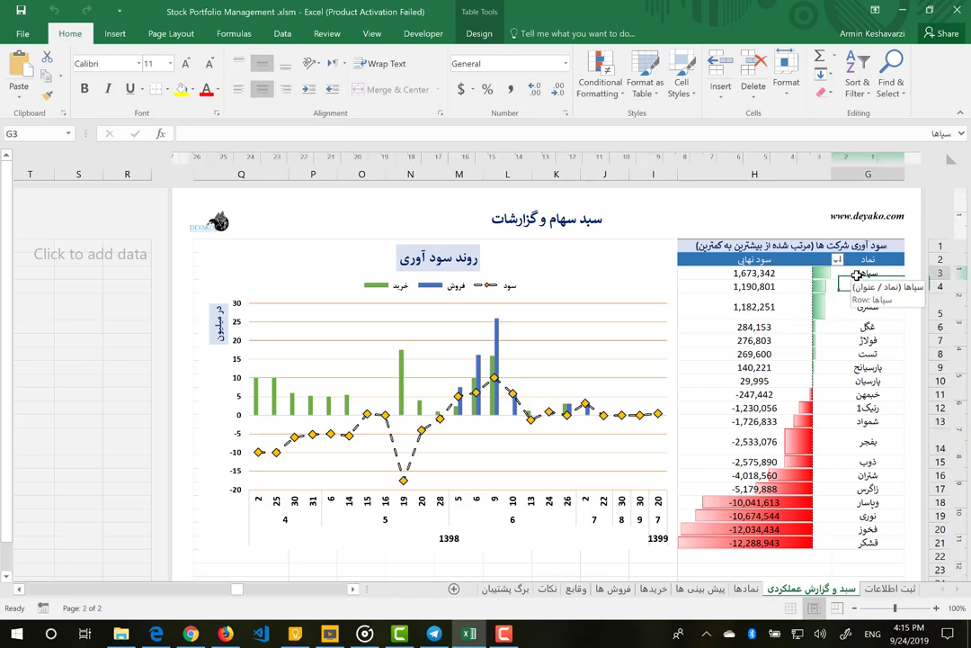
left_click(851, 354)
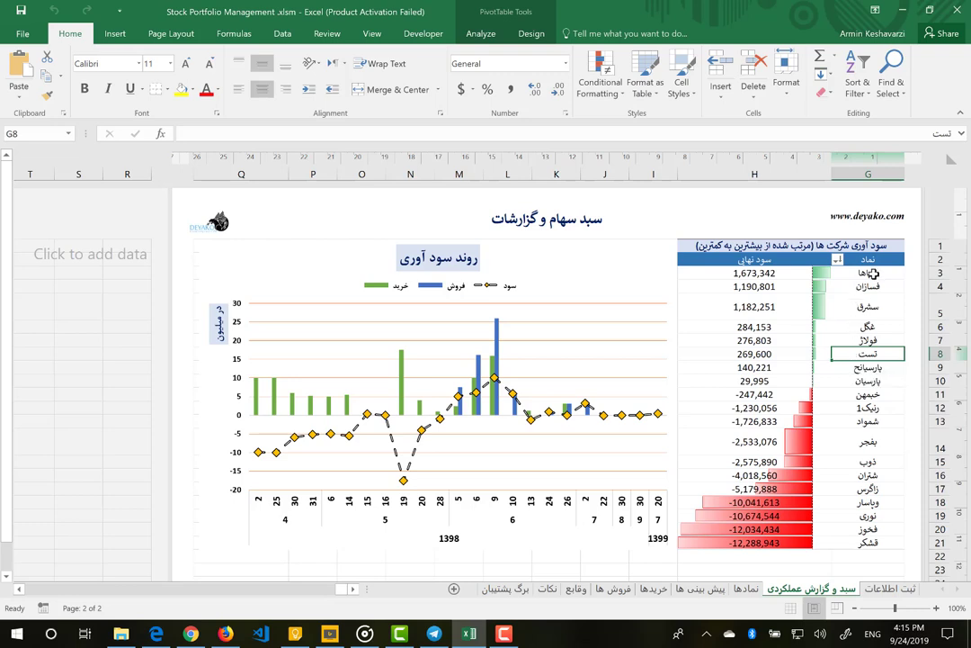
left_click(868, 274)
mouse_move(868, 274)
left_mouse_down()
mouse_move(859, 409)
mouse_move(749, 411)
left_mouse_up()
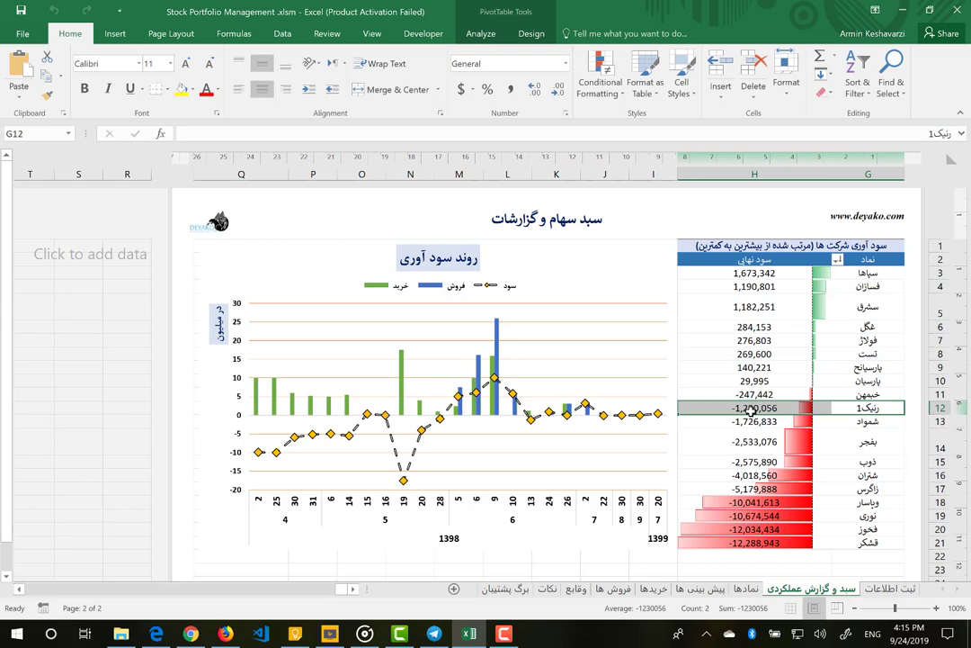
left_click(887, 394)
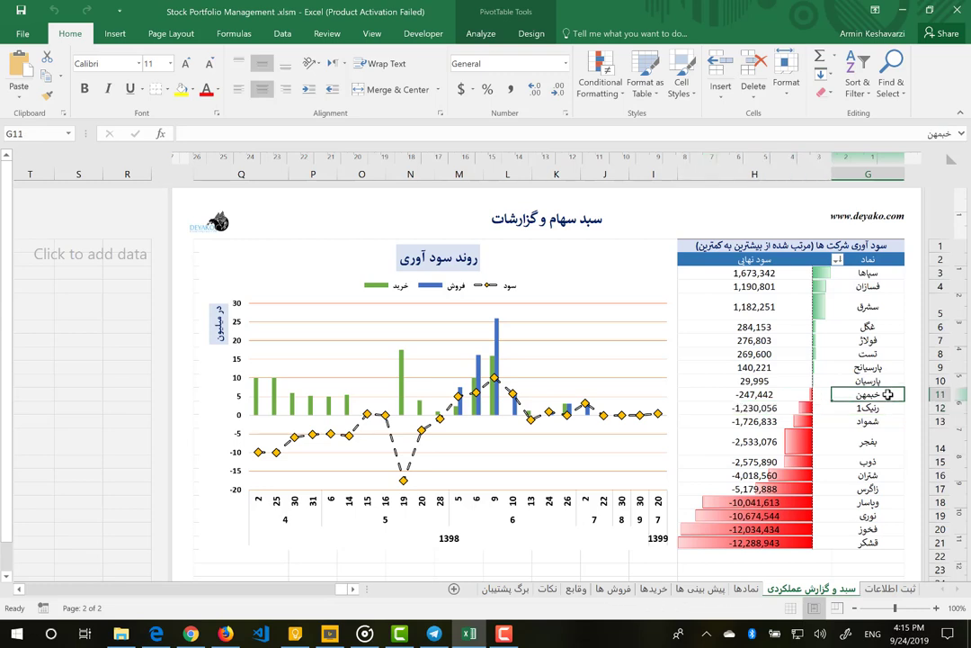
mouse_move(820, 396)
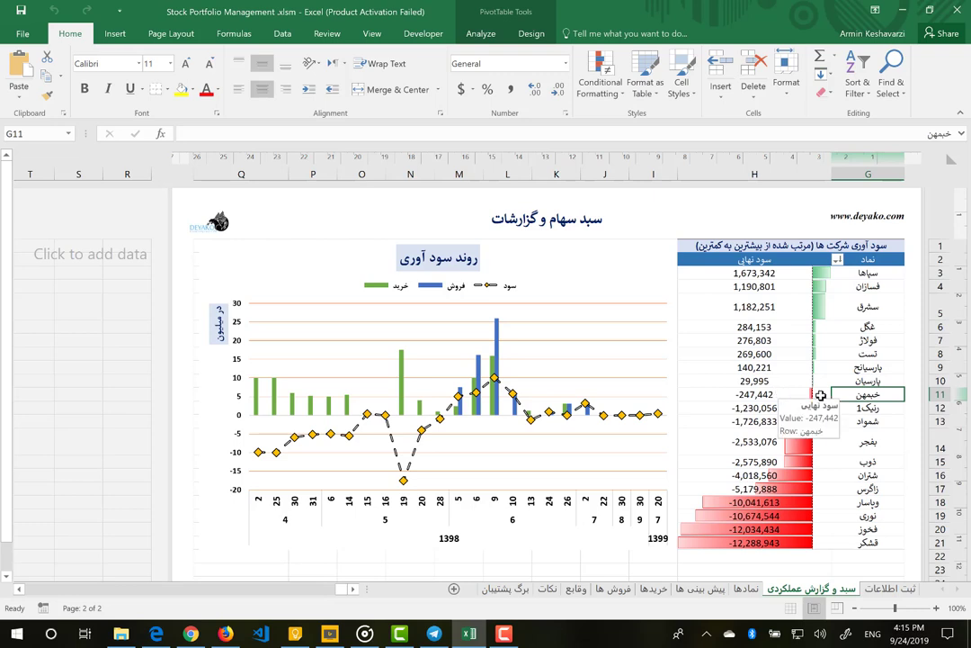
left_click(781, 394)
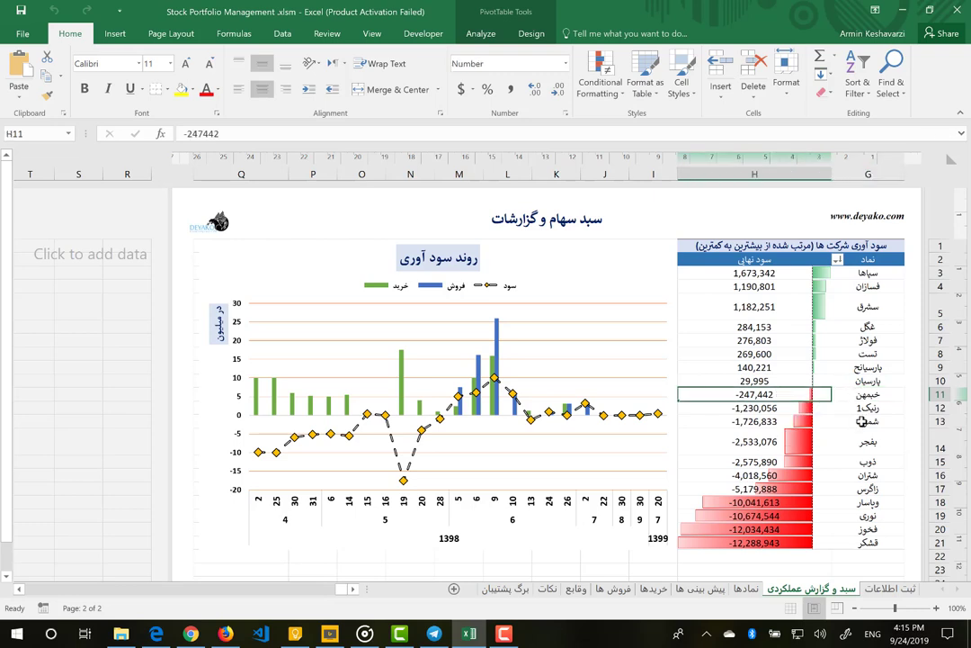
left_click(862, 421)
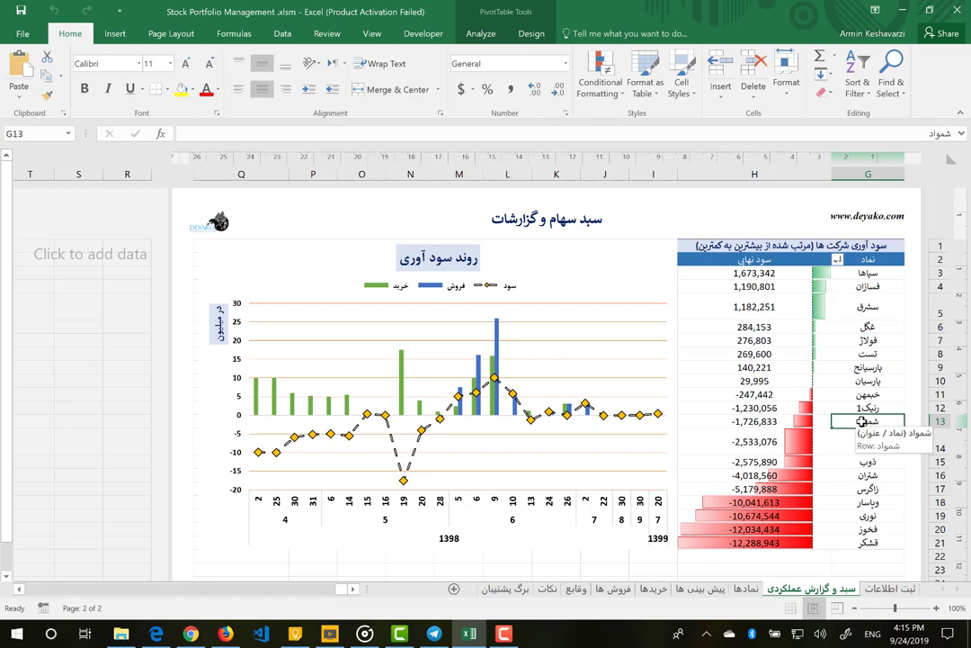
left_click_drag(858, 421, 782, 421)
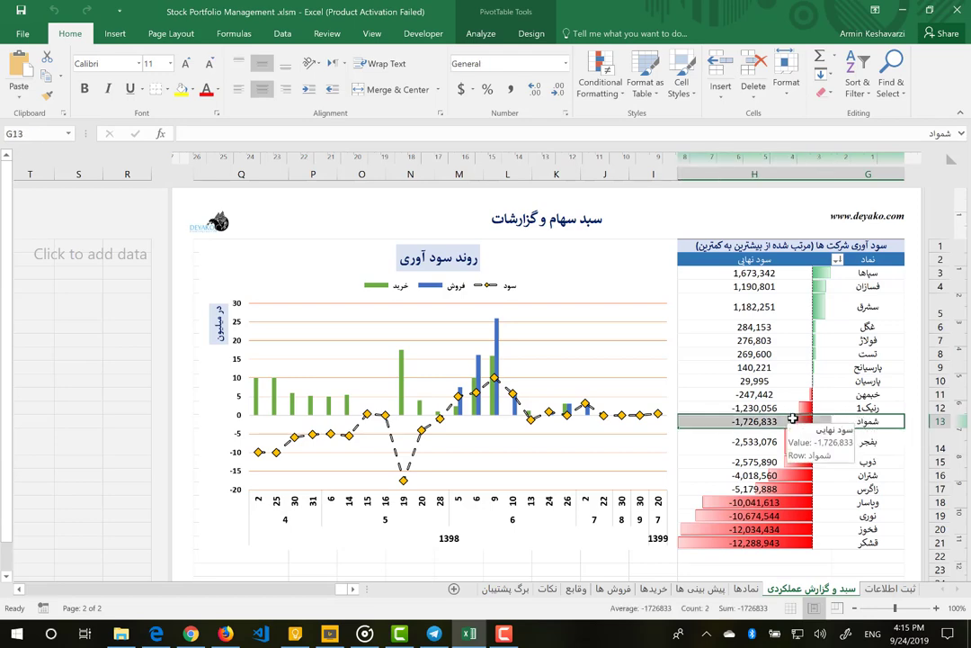
scroll(793, 418, "right", 5)
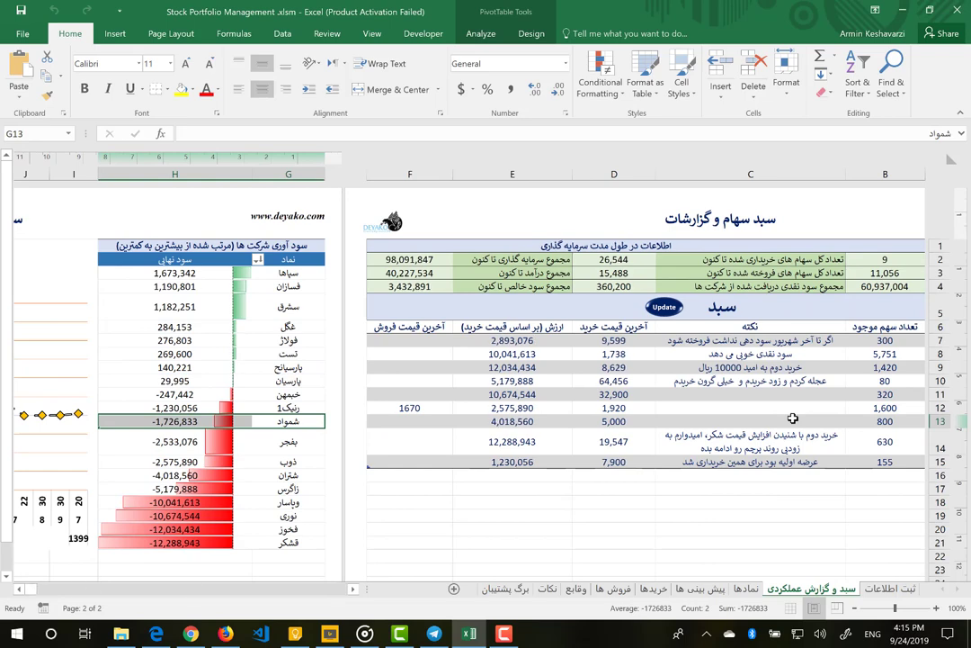
Select the رنیک1 entry in the portfolio table, then scroll left across the report sheet.
scroll(880, 507, "right", 3)
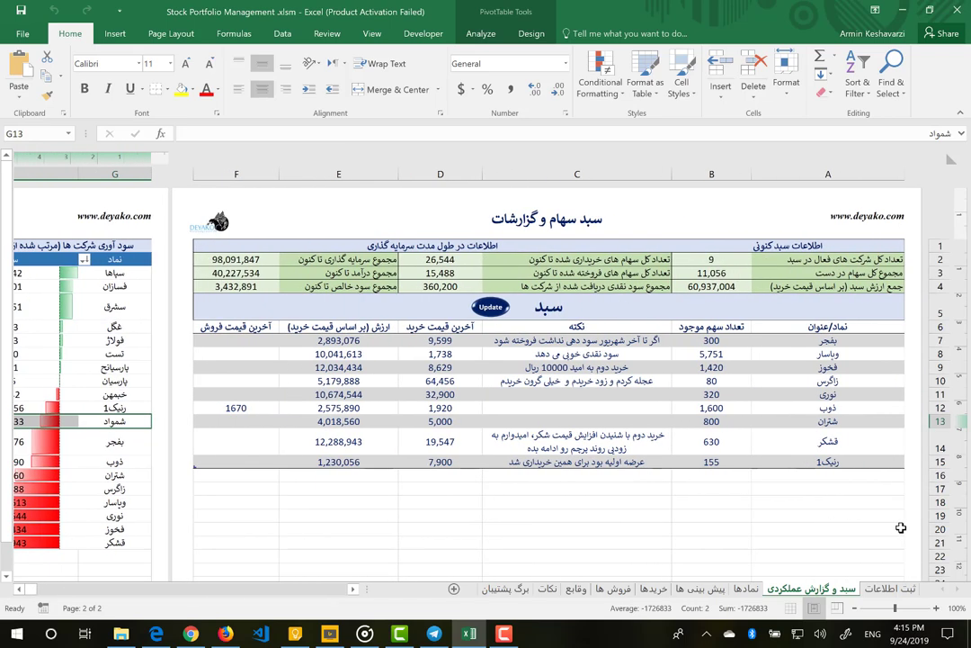
left_click(834, 462)
scroll(611, 474, "left", 4)
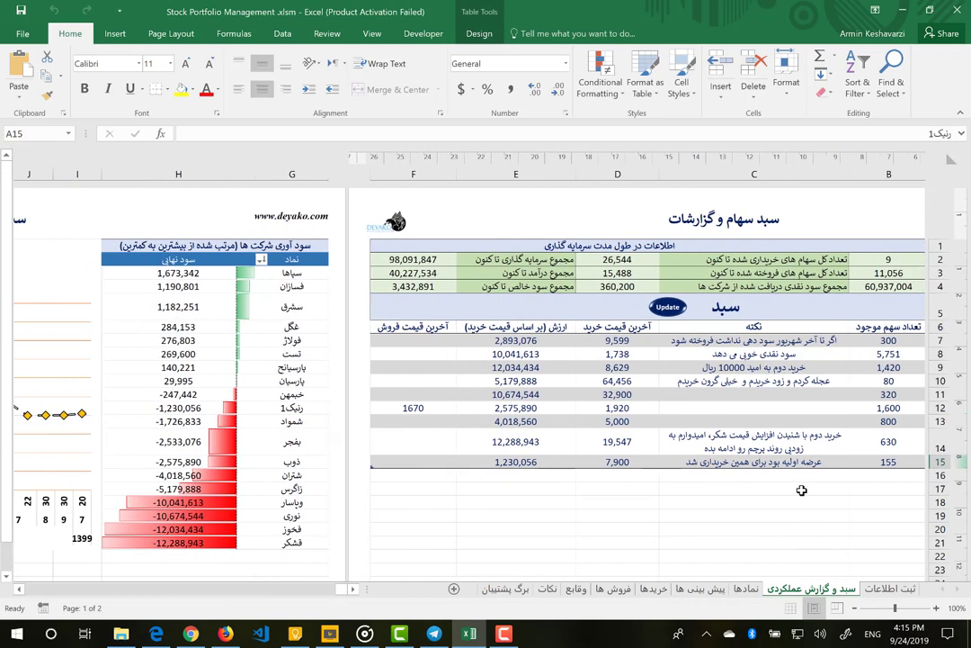
scroll(611, 474, "left", 1)
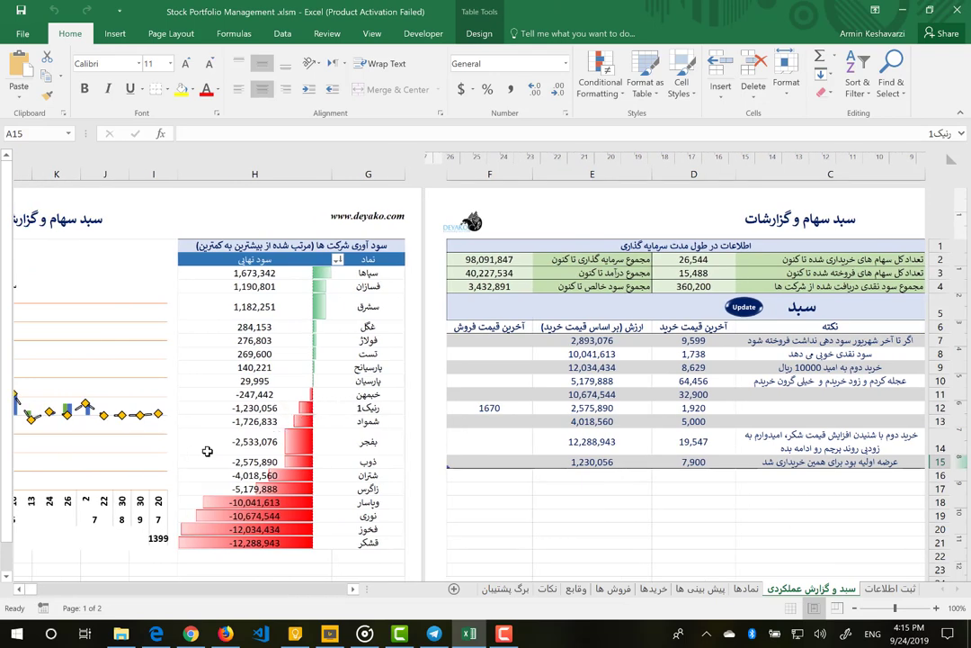
scroll(349, 439, "left", 1)
scroll(349, 439, "left", 2)
scroll(369, 428, "left", 2)
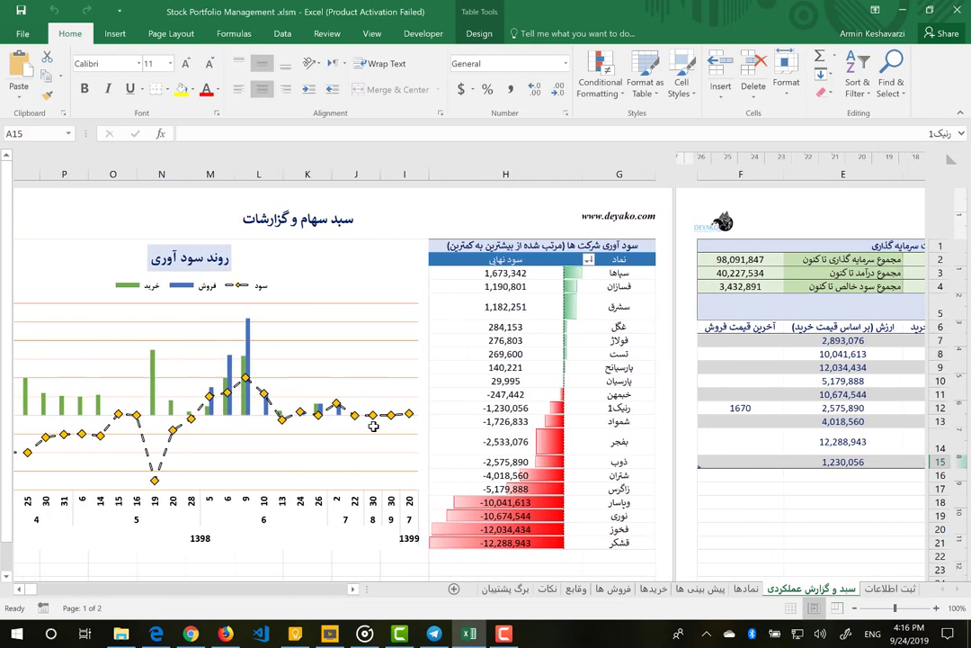
scroll(359, 429, "left", 2)
scroll(582, 361, "left", 1)
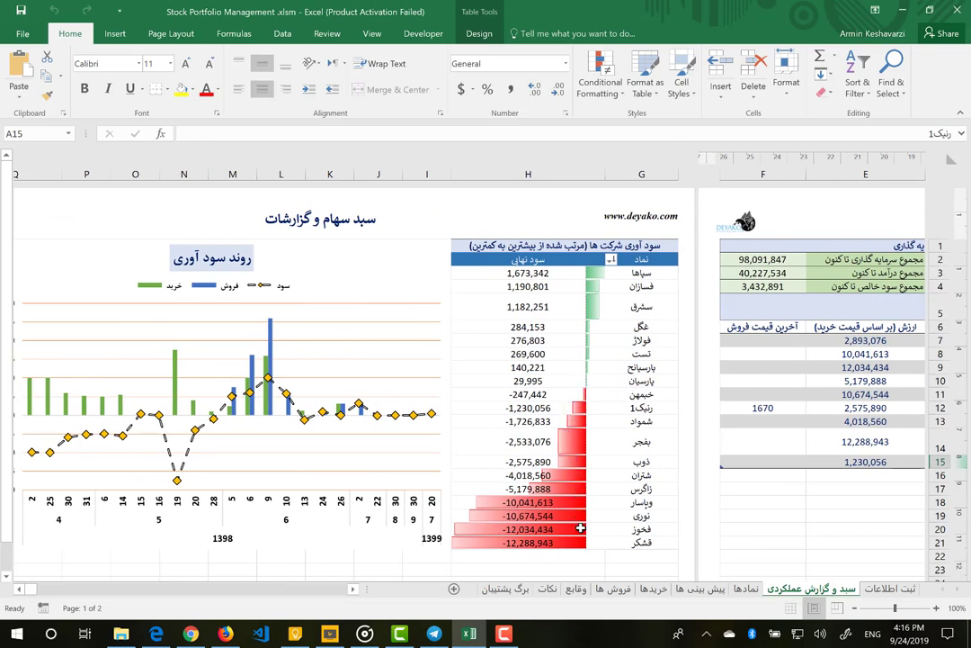
Select the ویاسار row in the profit ranking and the شمواد symbol, bringing the profit chart into view.
mouse_move(634, 504)
left_mouse_down()
mouse_move(559, 487)
mouse_move(558, 504)
left_mouse_up()
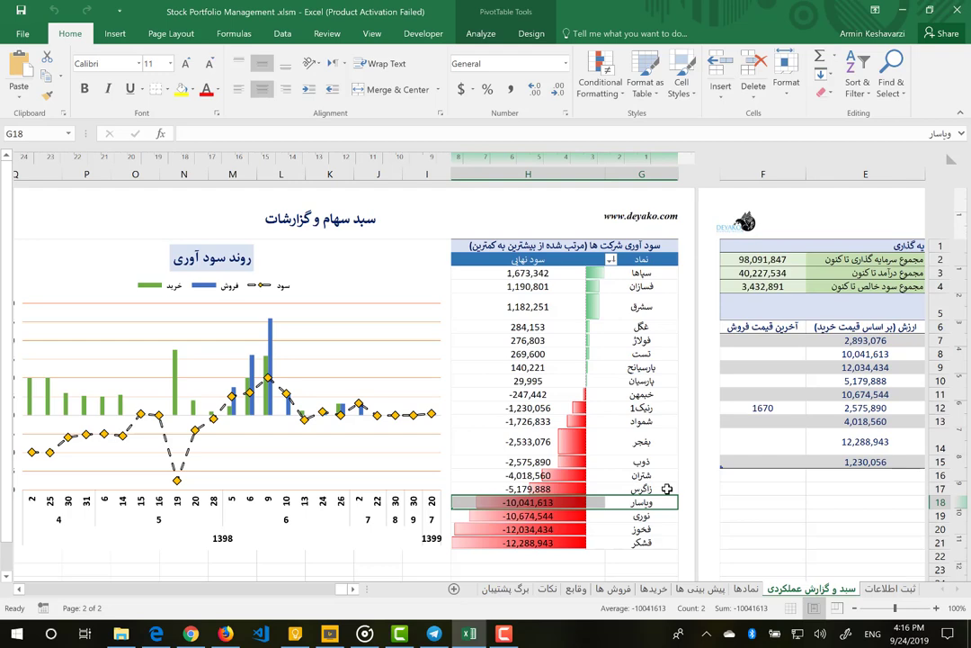
left_click(643, 419)
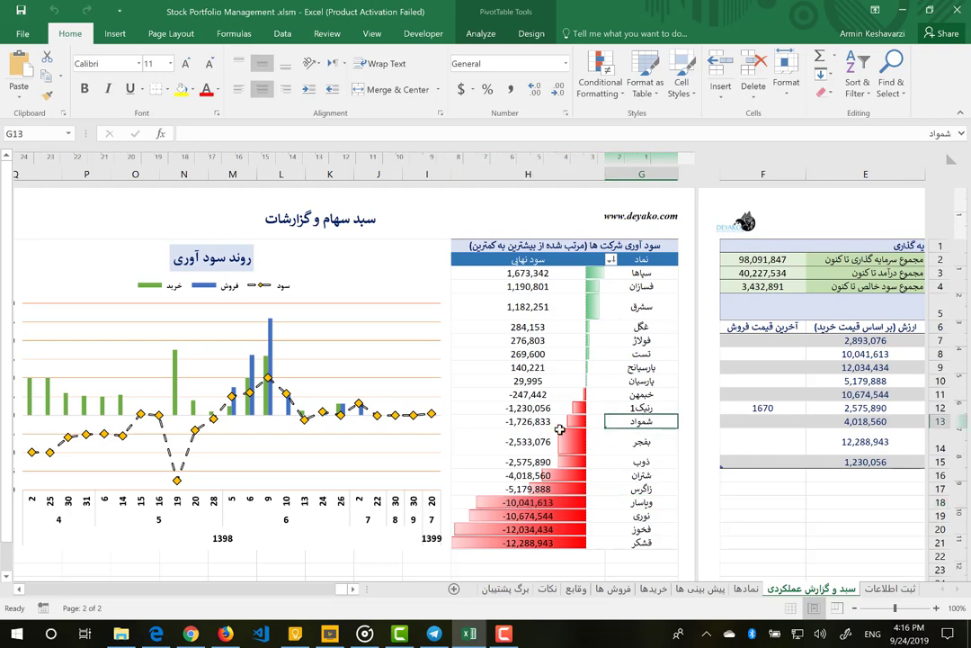
scroll(746, 422, "right", 5)
scroll(813, 460, "left", 2)
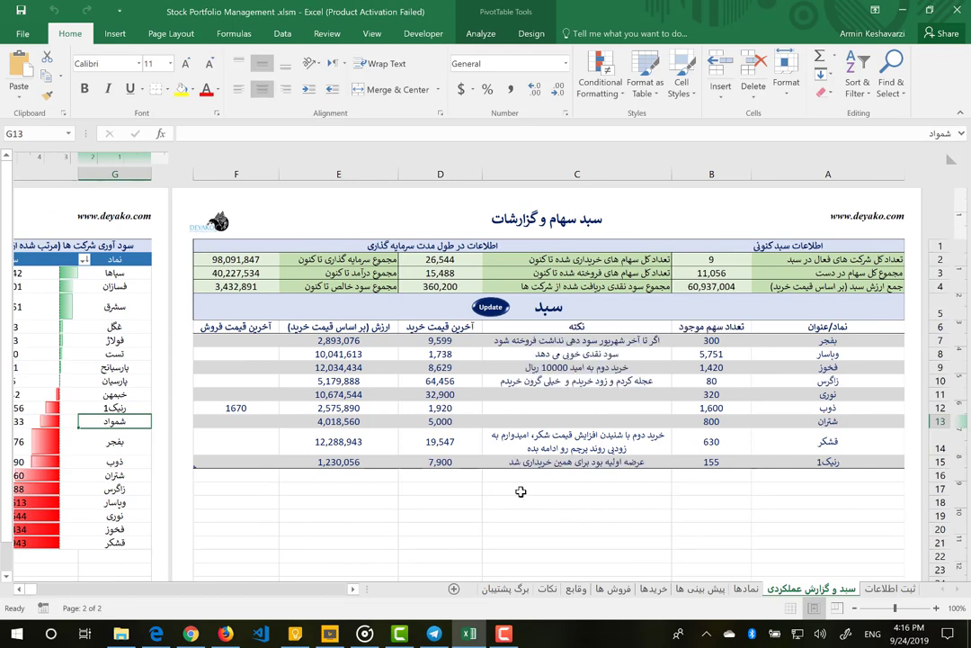
left_click(16, 590)
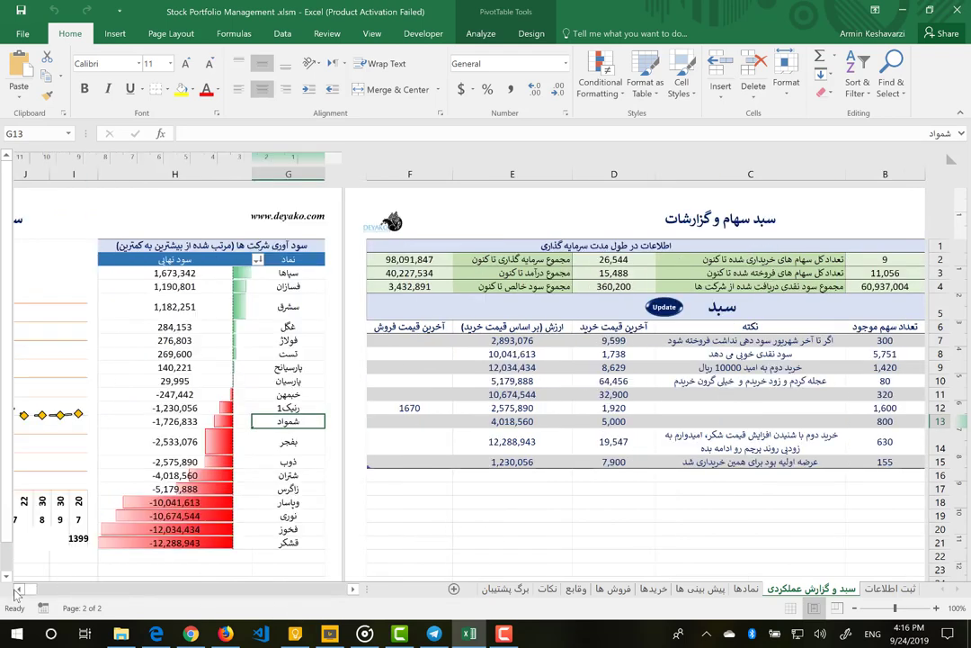
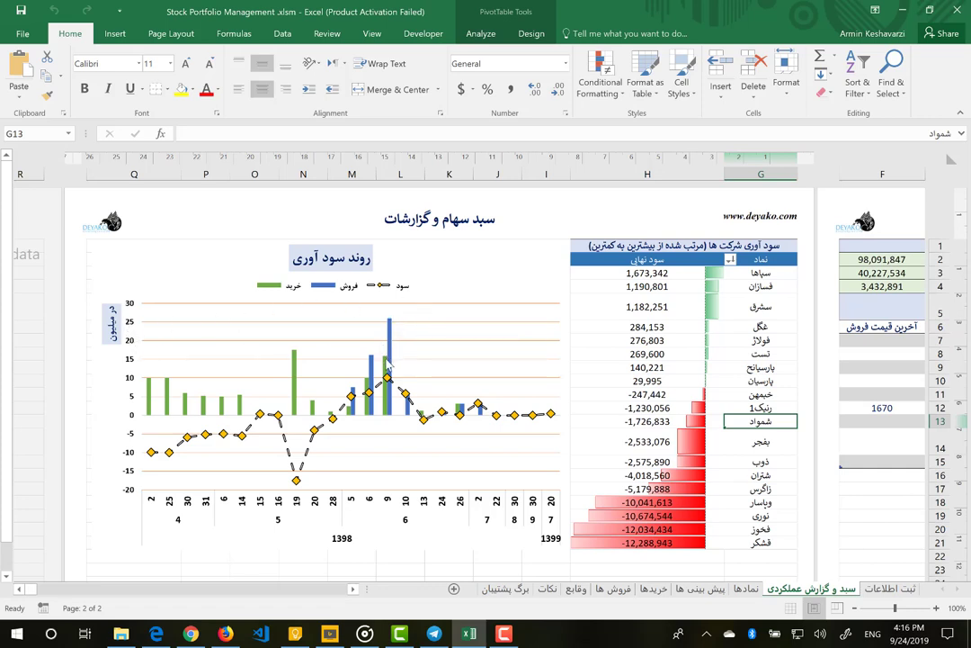
Look through the backup, sales, purchases and forecast sheets, then return to the portfolio report sheet.
mouse_move(389, 363)
mouse_move(494, 416)
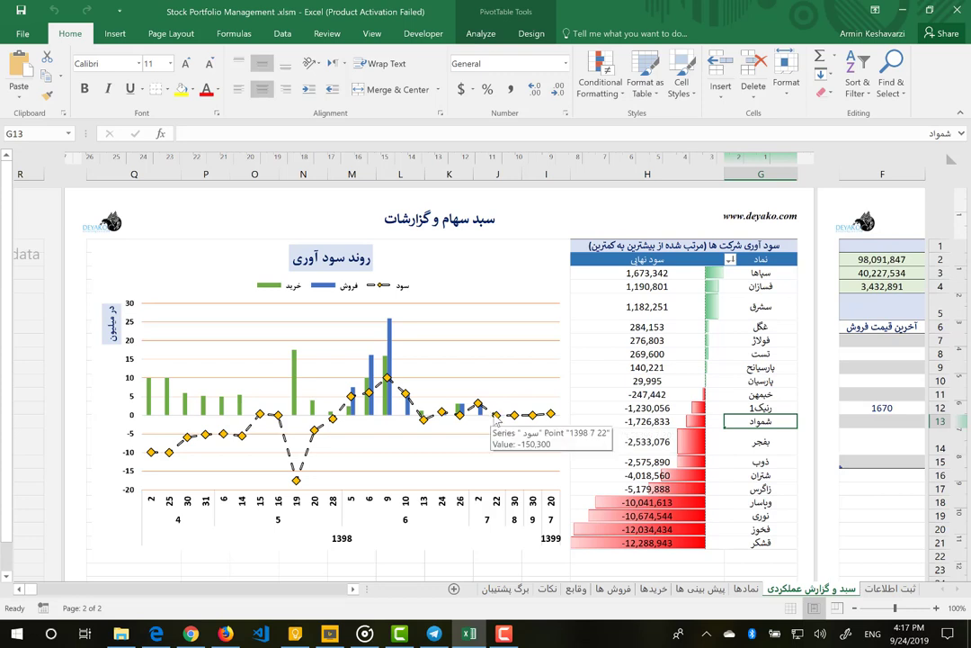
mouse_move(534, 421)
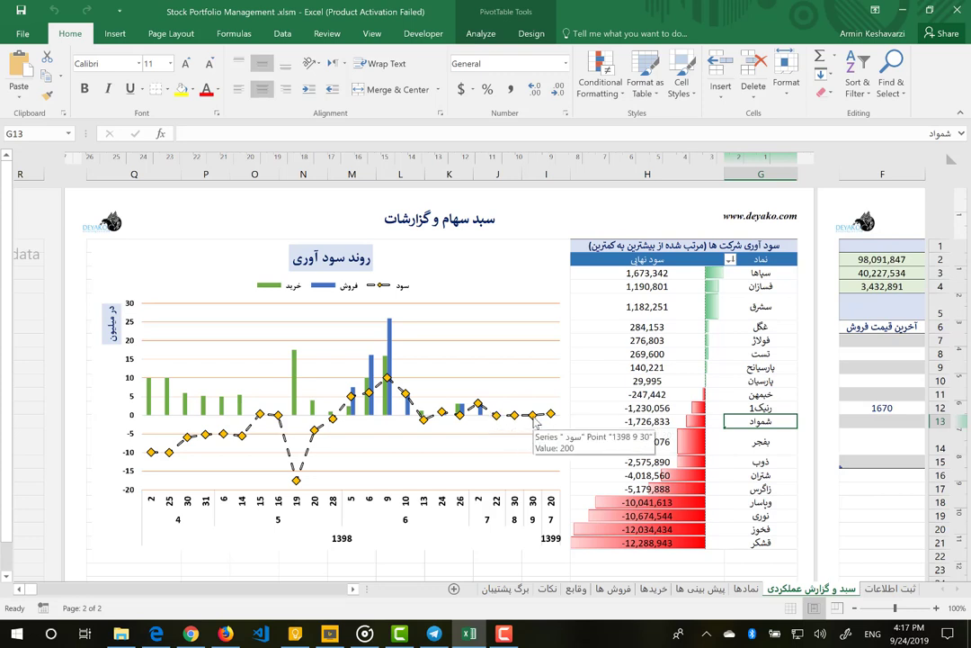
left_click(504, 589)
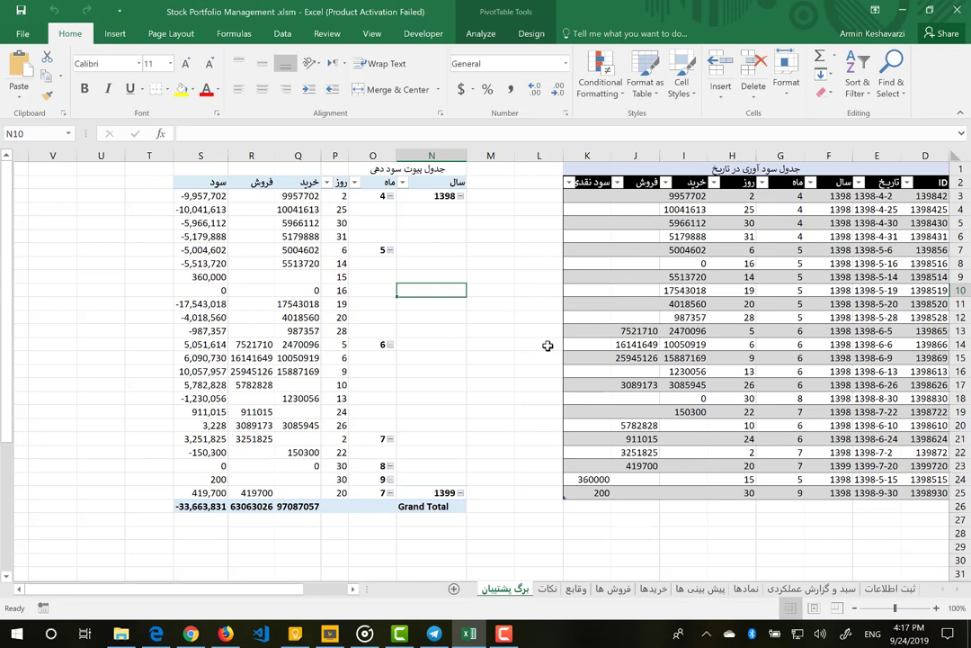
left_click(611, 589)
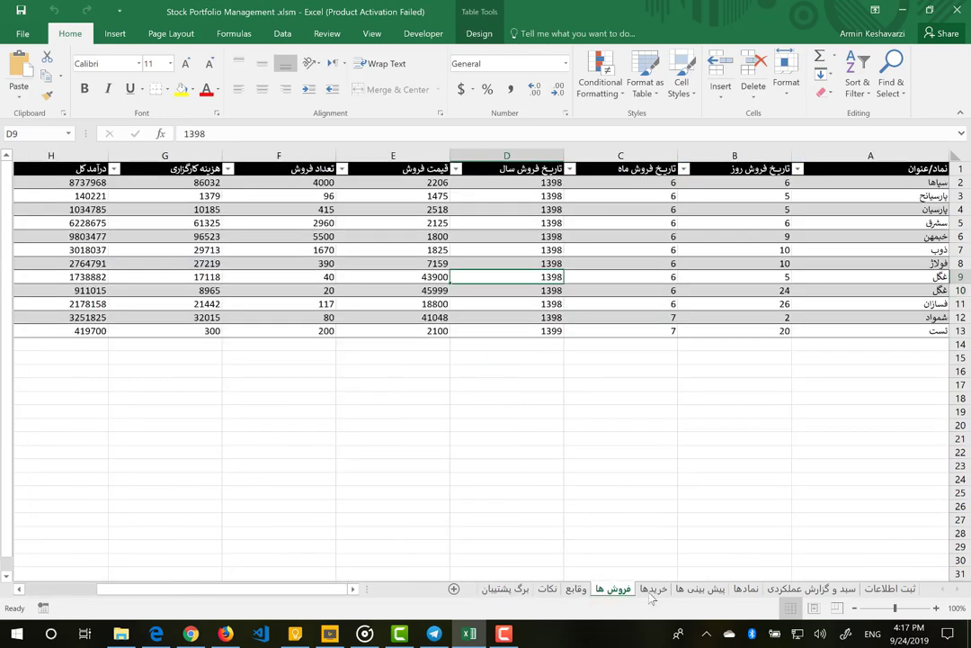
left_click(655, 590)
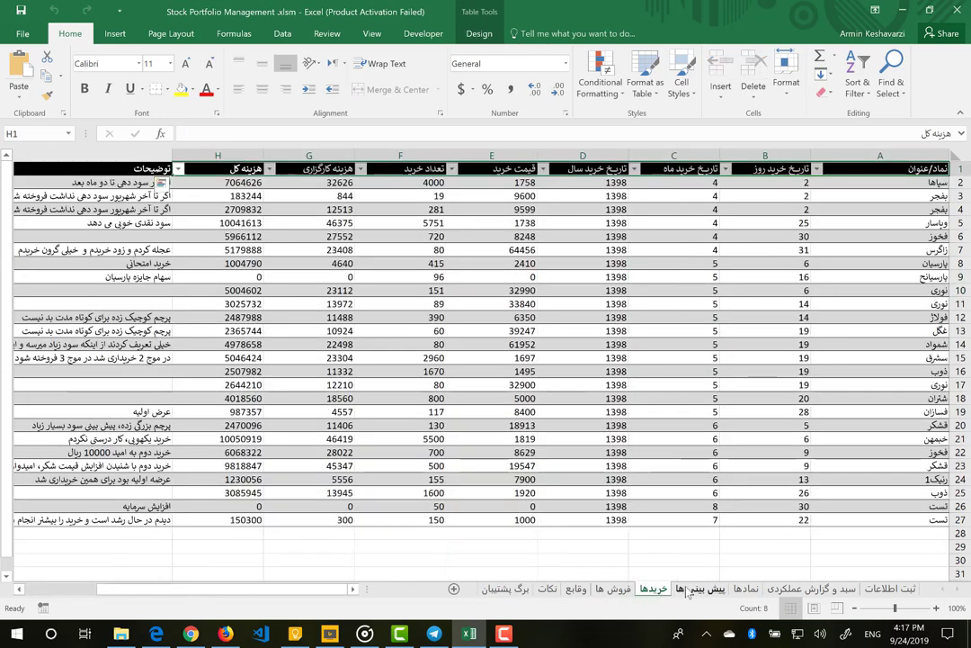
left_click(688, 590)
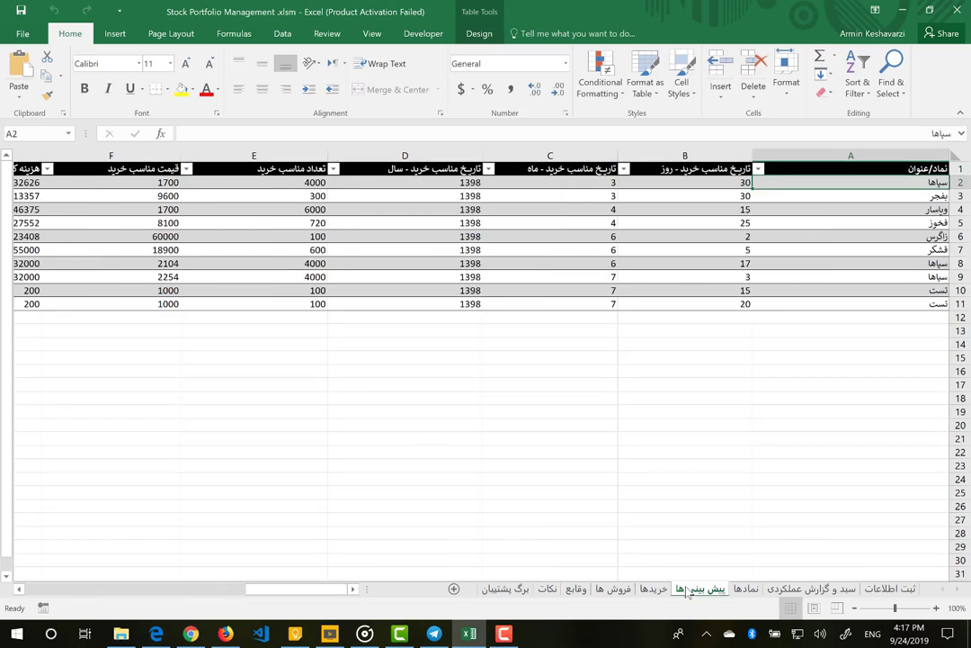
left_click(795, 589)
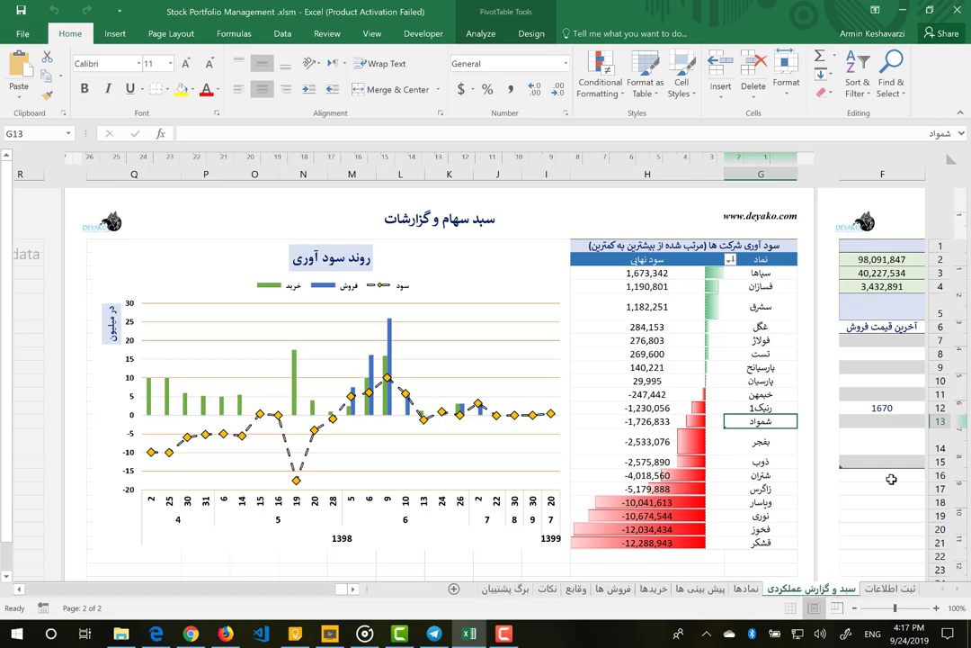
Inspect the summary formulas in B2, B3, B4 and D2, D3, D4 (shares, value, dividends).
scroll(891, 479, "right", 5)
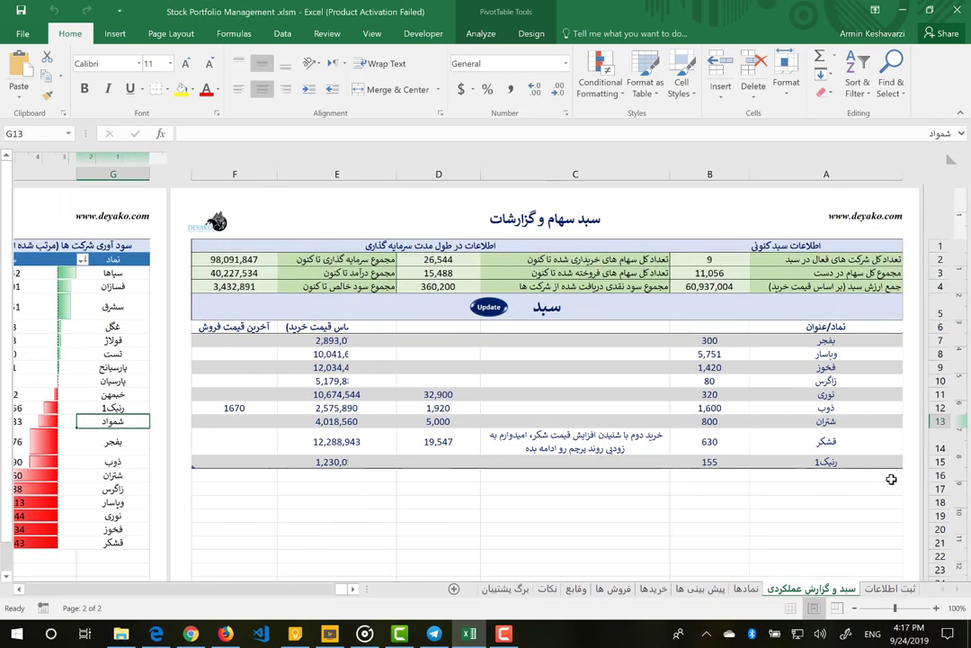
left_click(810, 256)
left_click(721, 259)
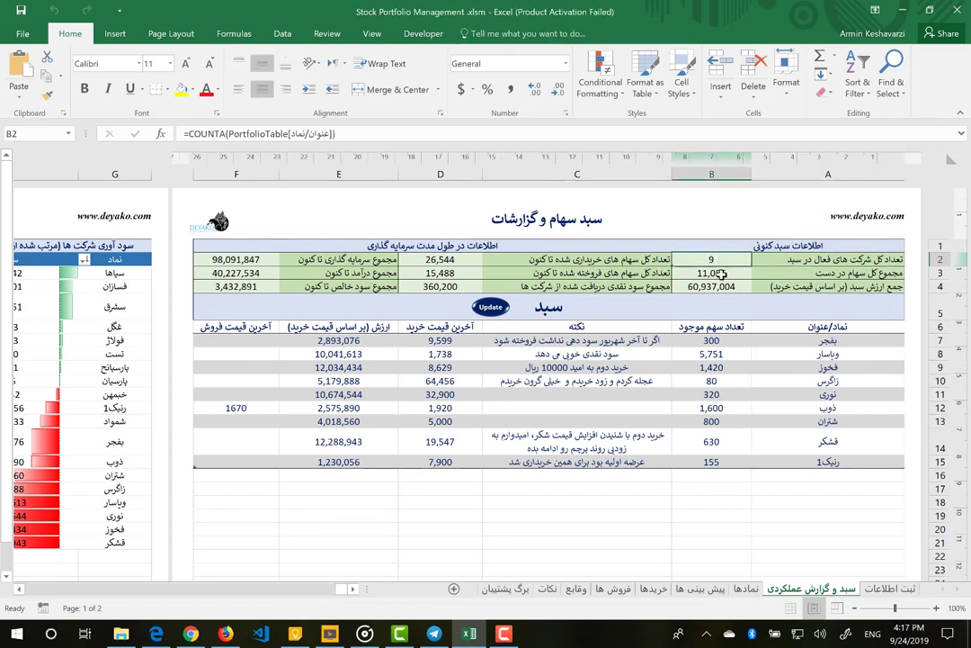
left_click(715, 272)
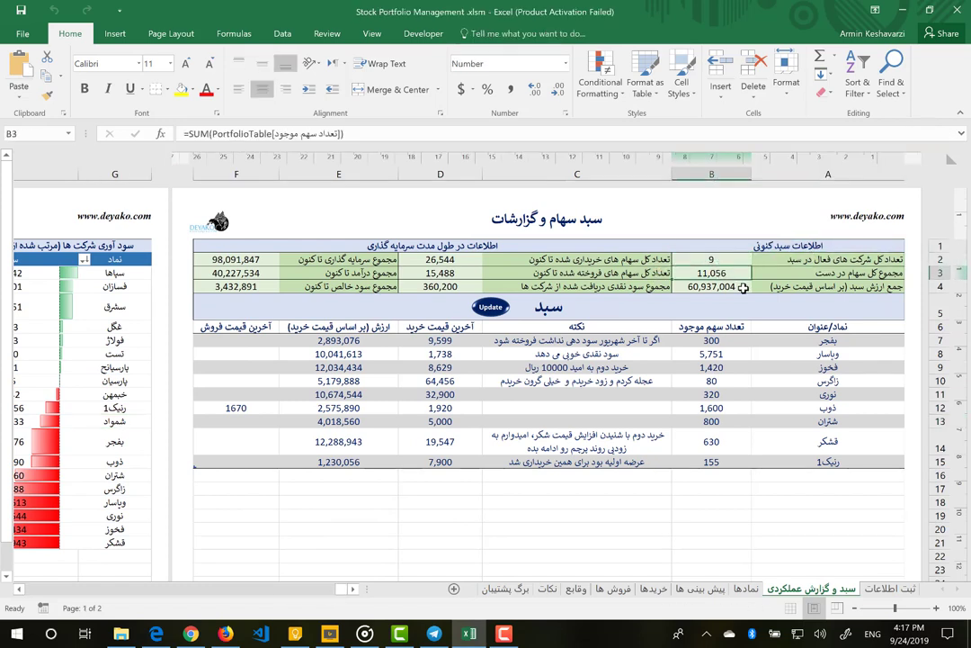
left_click(743, 286)
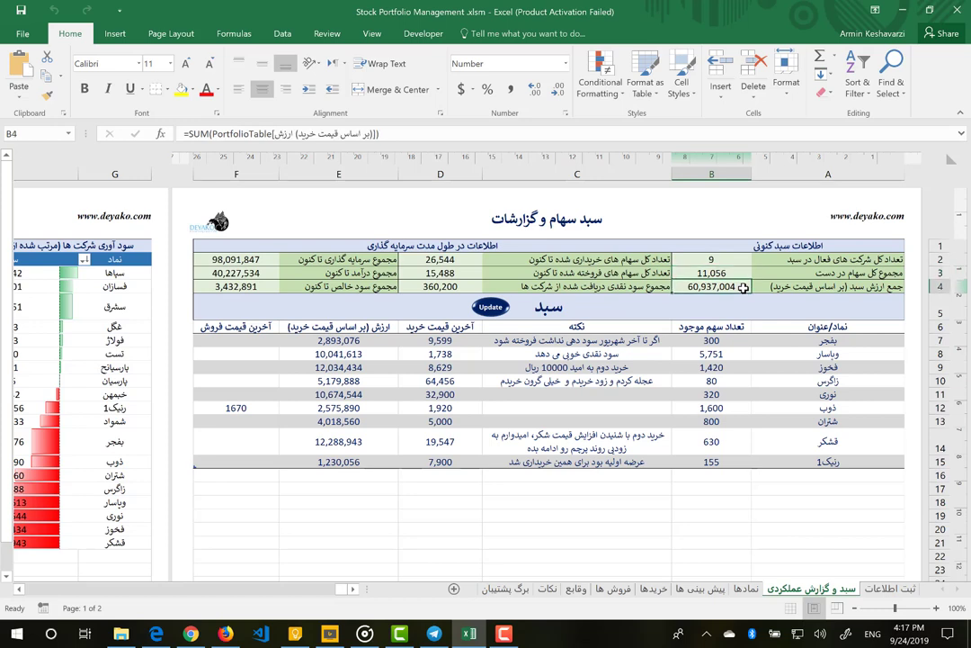
left_click(439, 260)
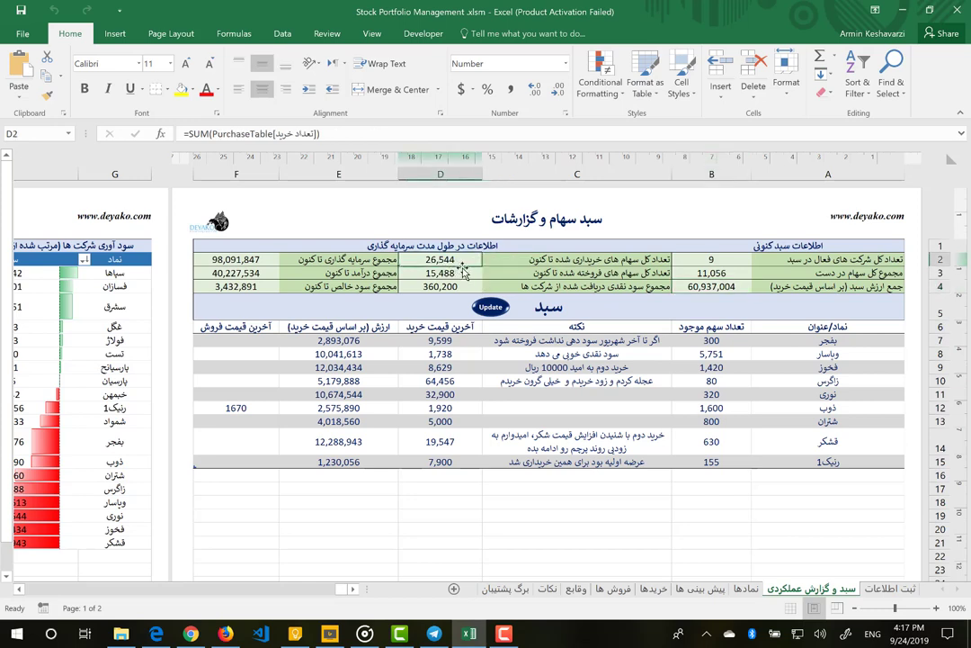
left_click(466, 277)
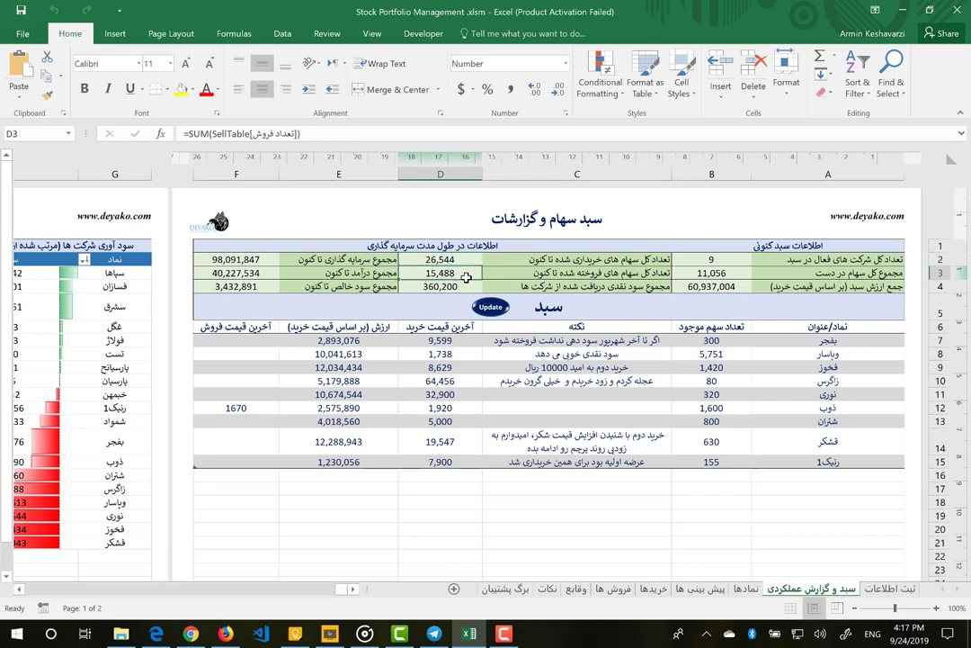
left_click(444, 288)
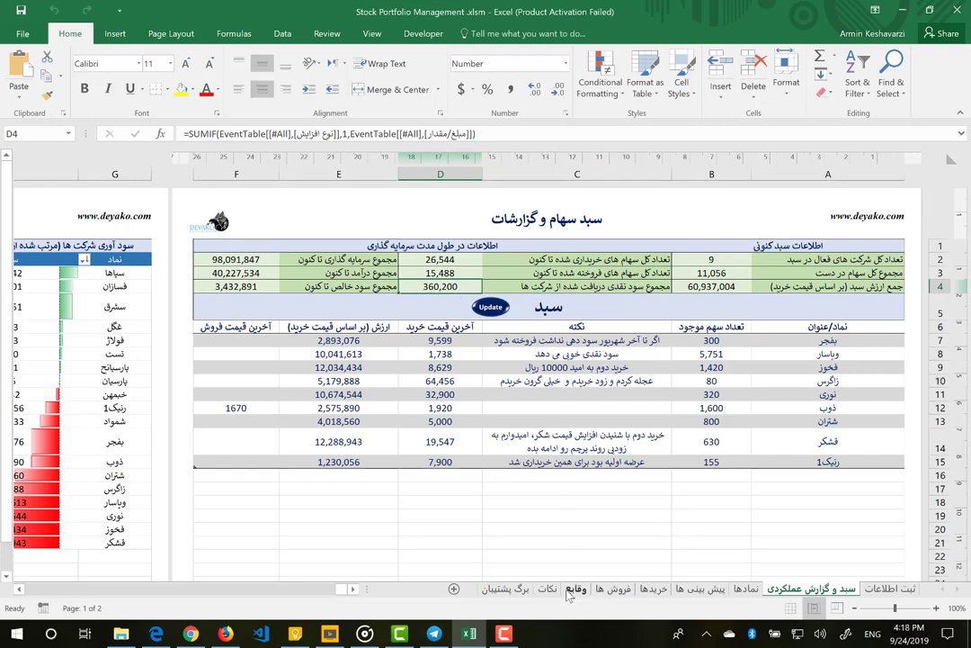
On the وقایع sheet, check amounts in F2 (360000), F5 (200) and F4, then return to the report.
left_click(578, 590)
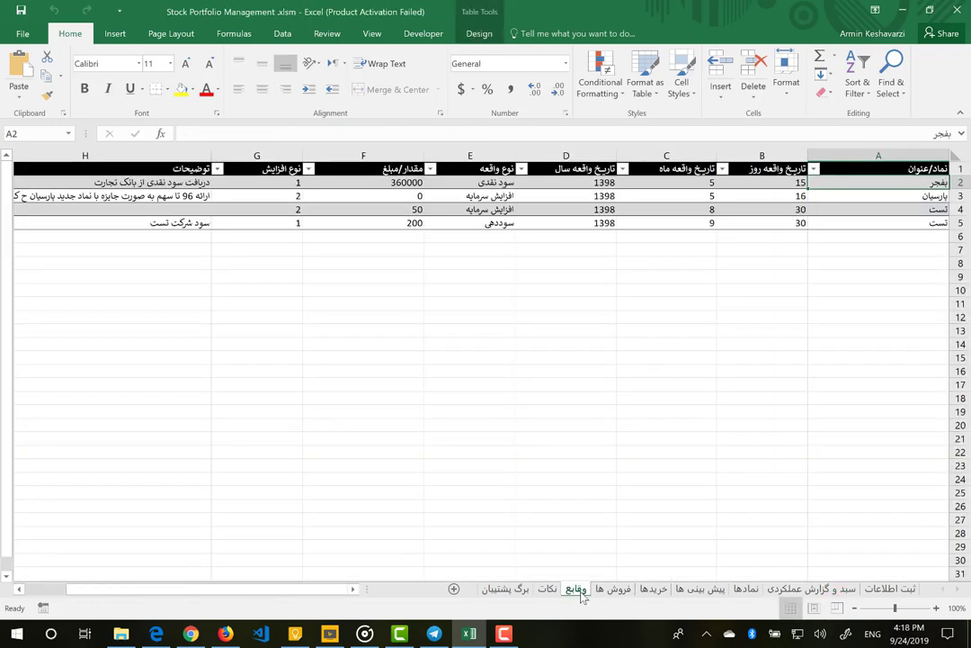
left_click(403, 182)
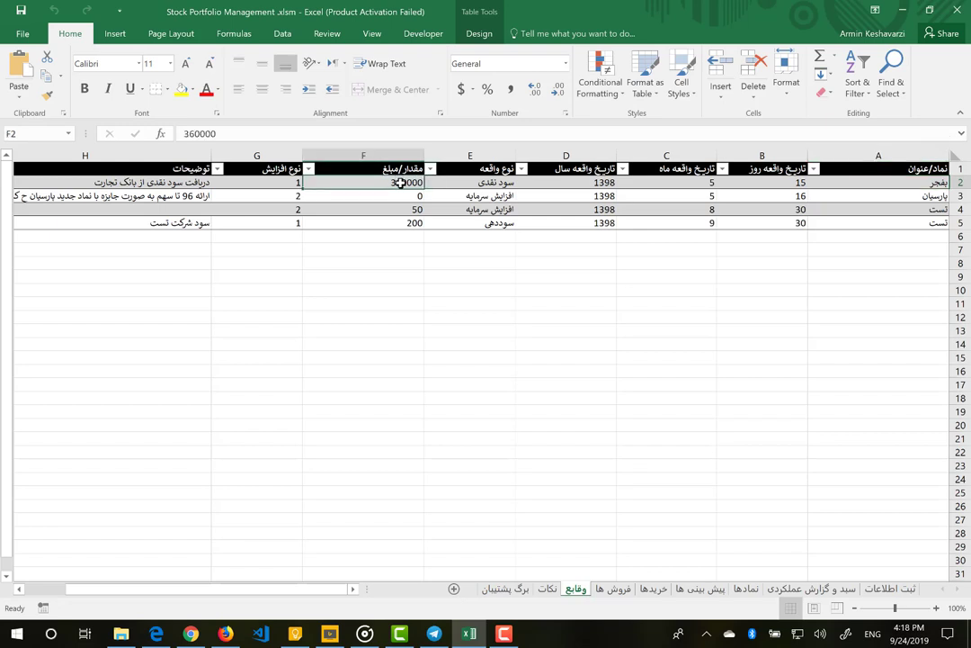
left_click(381, 224)
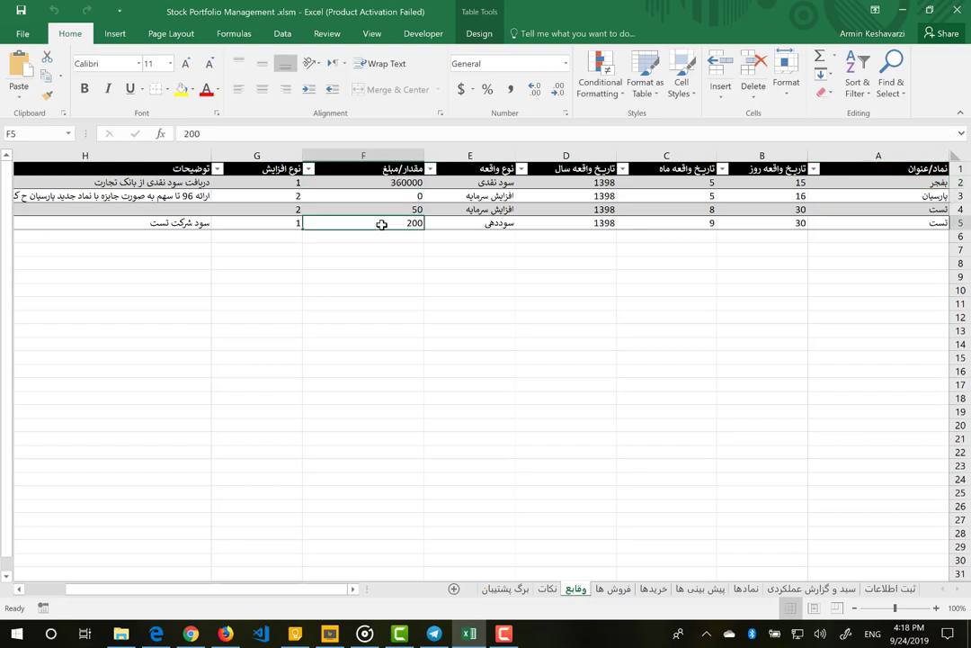
key("Up")
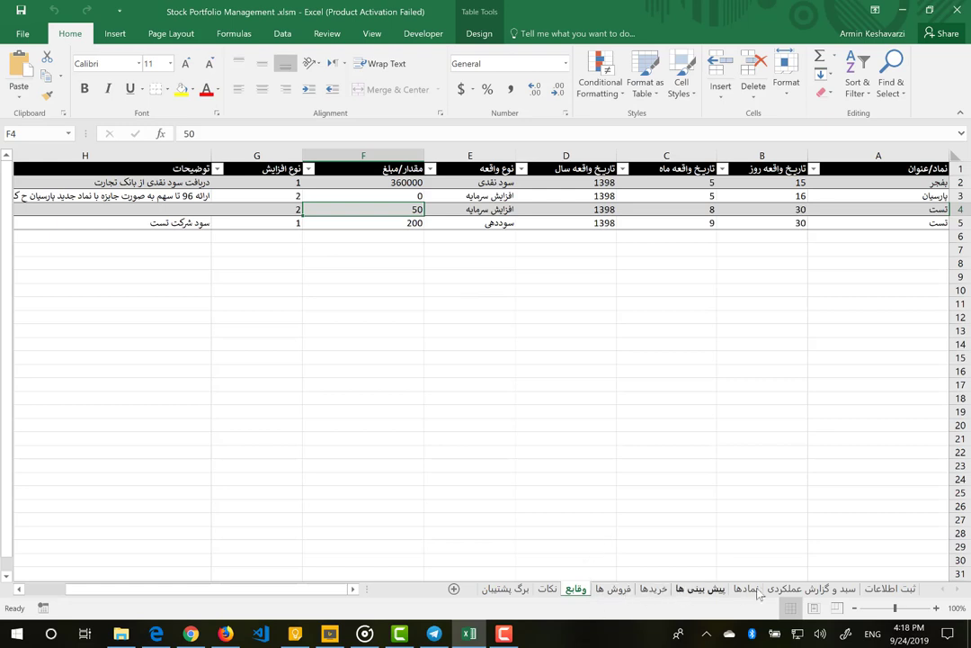
left_click(783, 590)
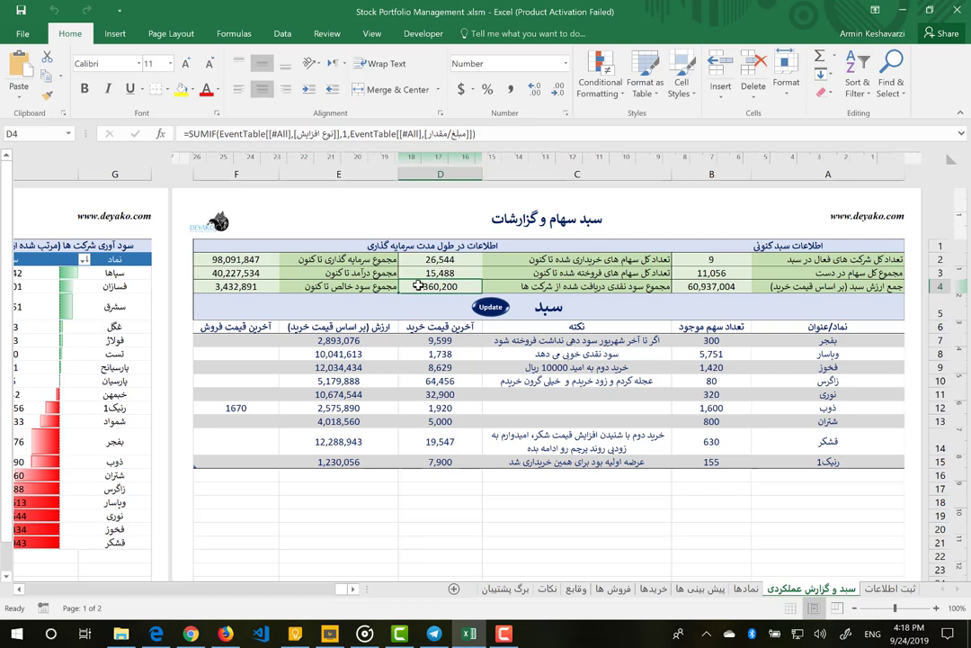
Review the total investment, total revenue and net profit formulas in F2, F3 and F4.
left_click(257, 259)
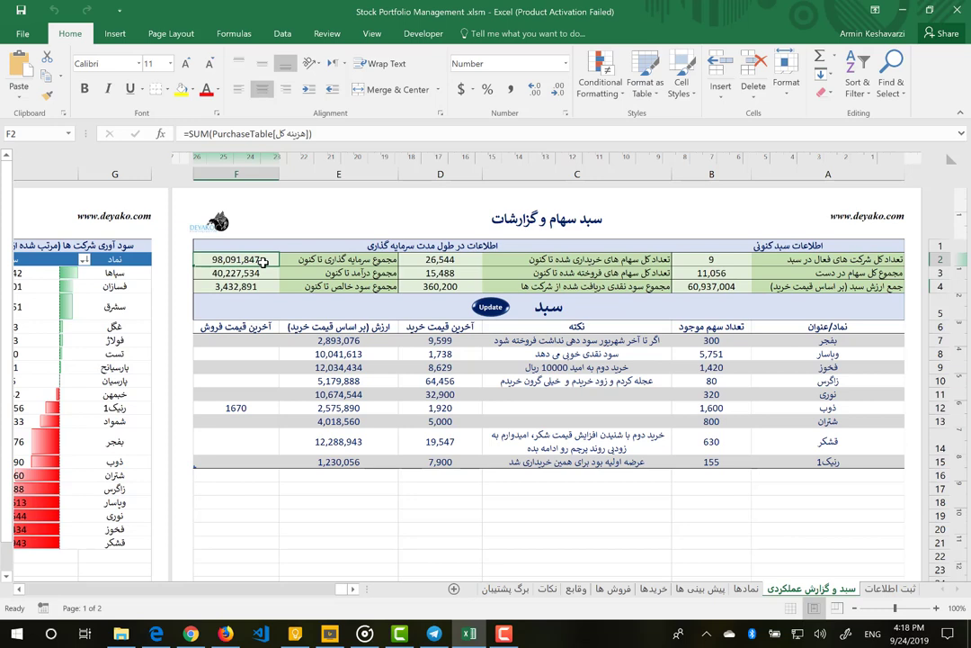
left_click(251, 283)
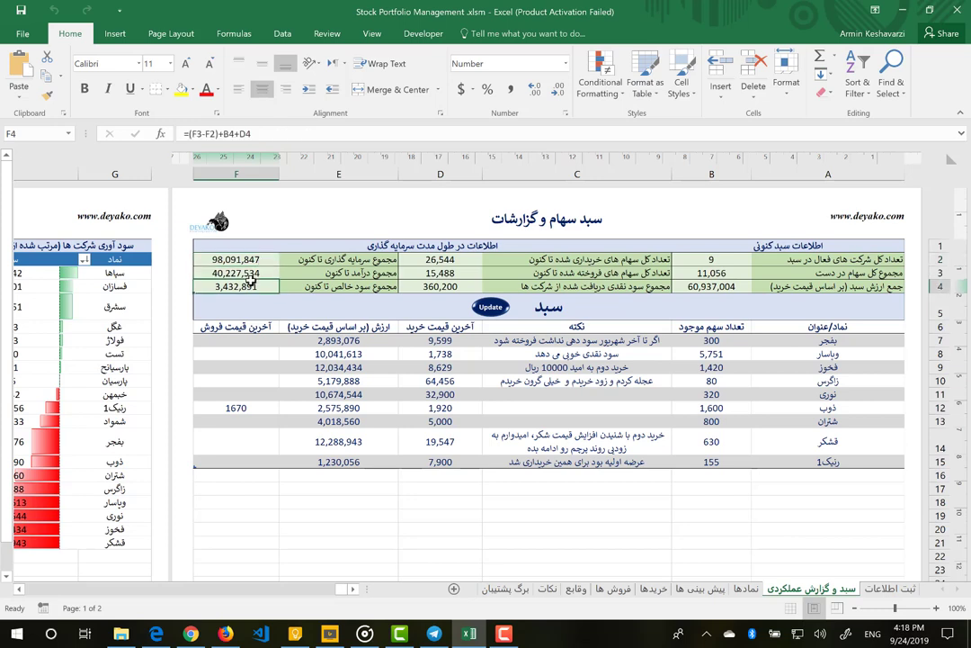
left_click(273, 273)
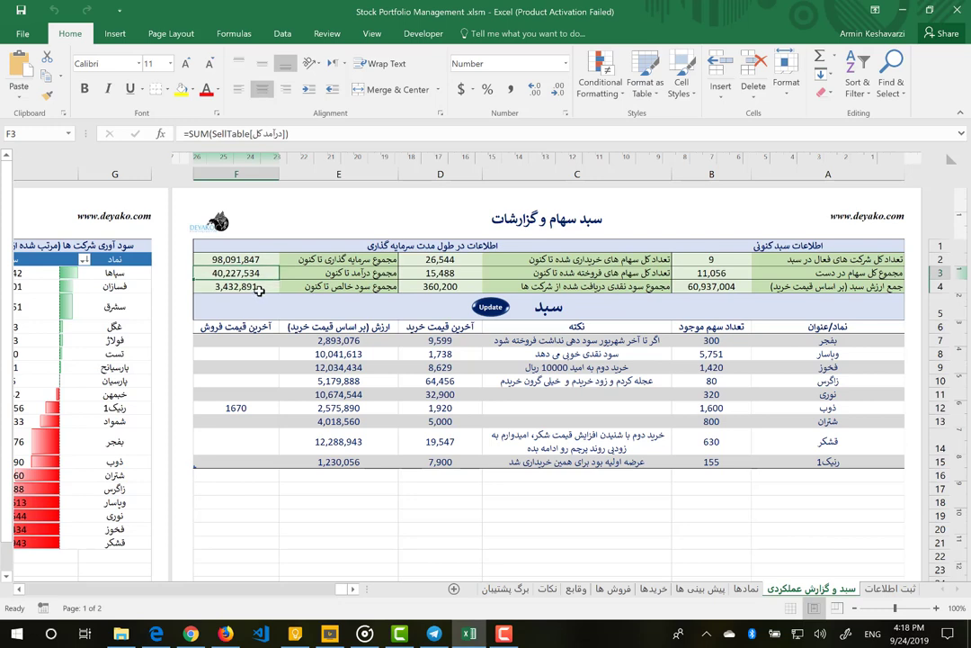
left_click(258, 289)
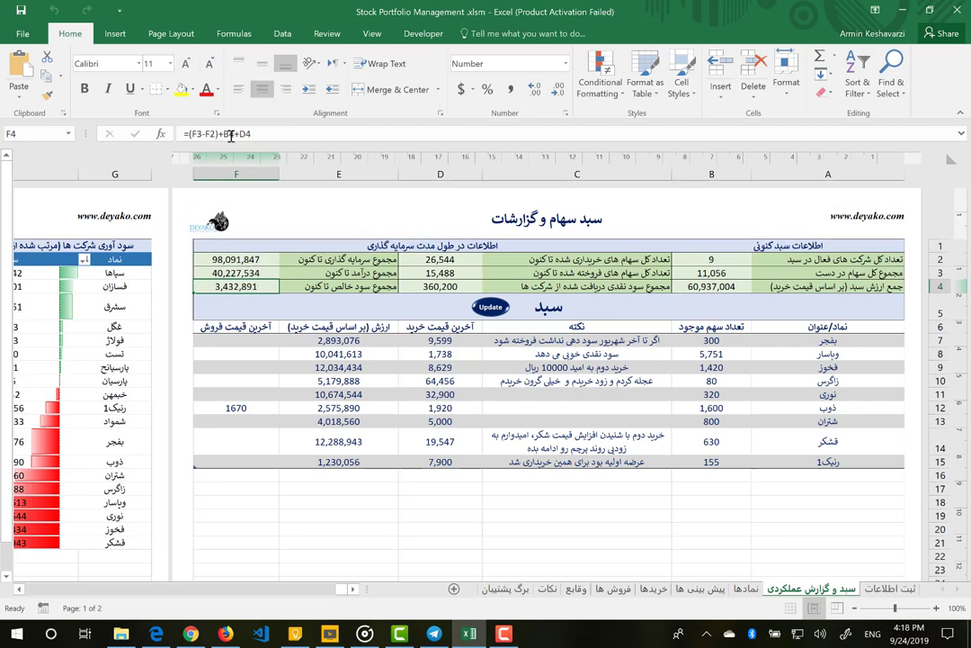
Set F4's net profit formula to =(F3-F2)+B4+D4, giving 3,432,891.
left_click(231, 134)
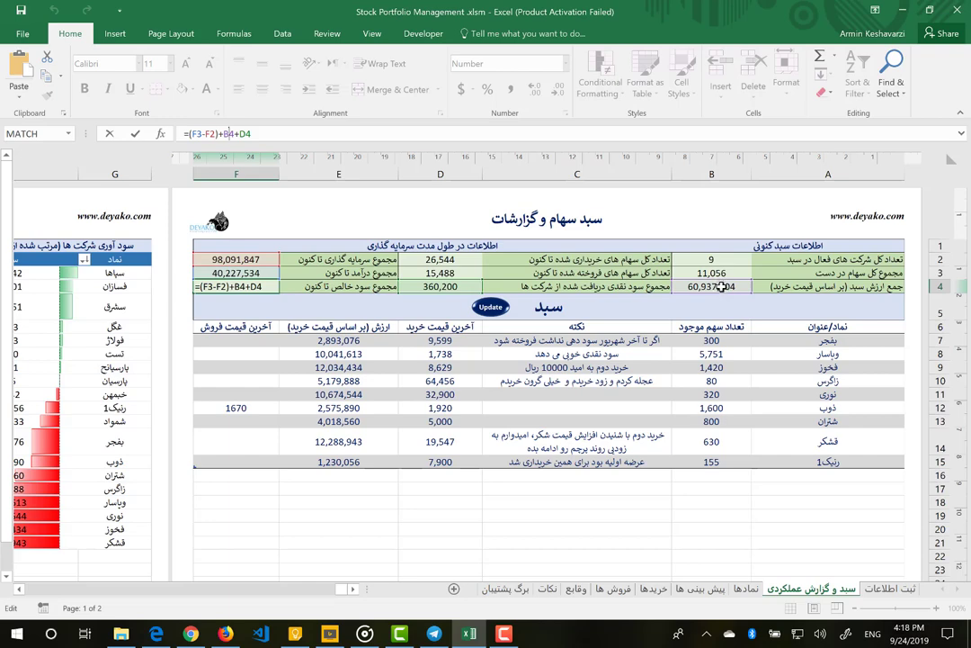
key("Left")
key("Left")
key("Left")
key("Return")
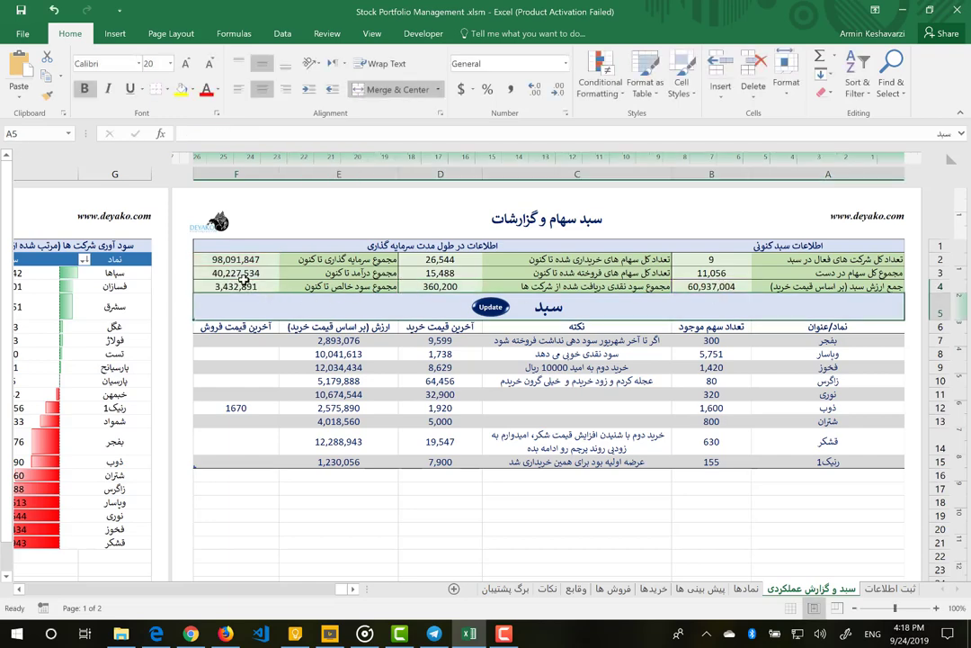
left_click(241, 284)
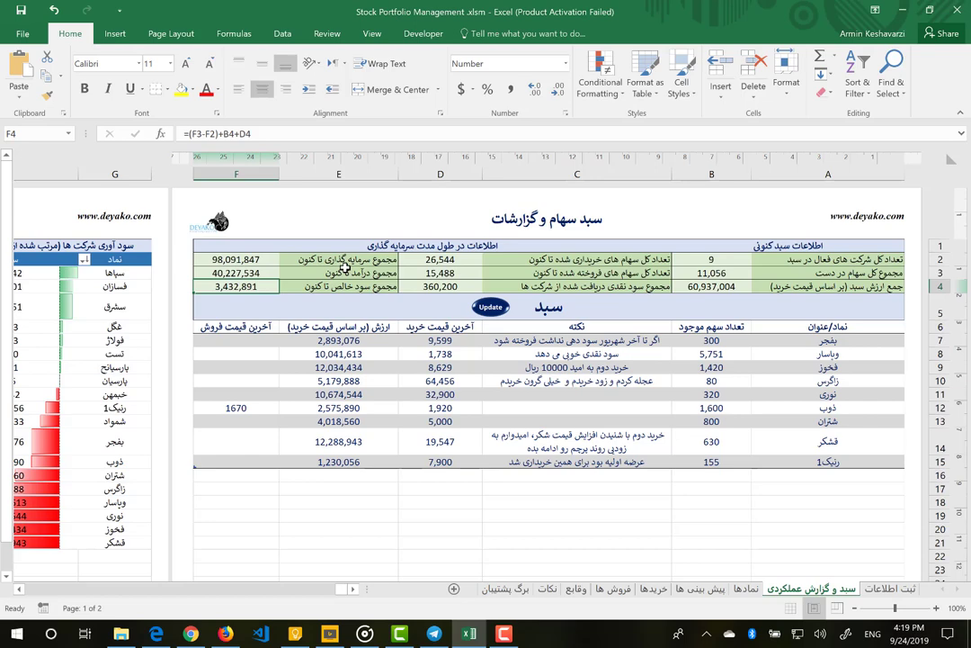
On the ثبت اطلاعات sheet, try ذخیره سازی اطلاعات, then cancel the folder choice and dismiss the message.
left_click(879, 588)
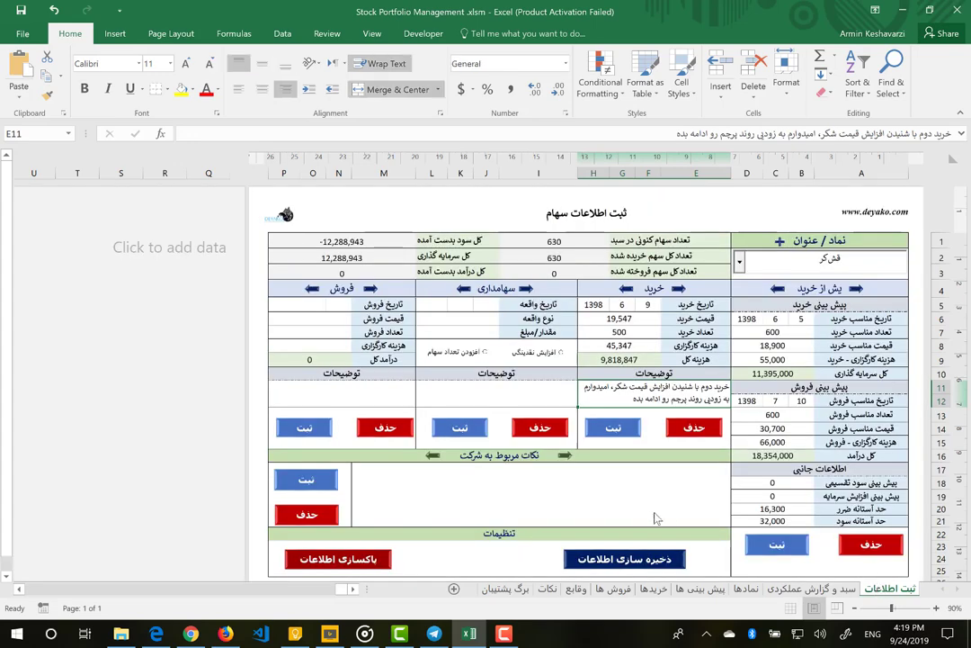
scroll(660, 508, "down", 1)
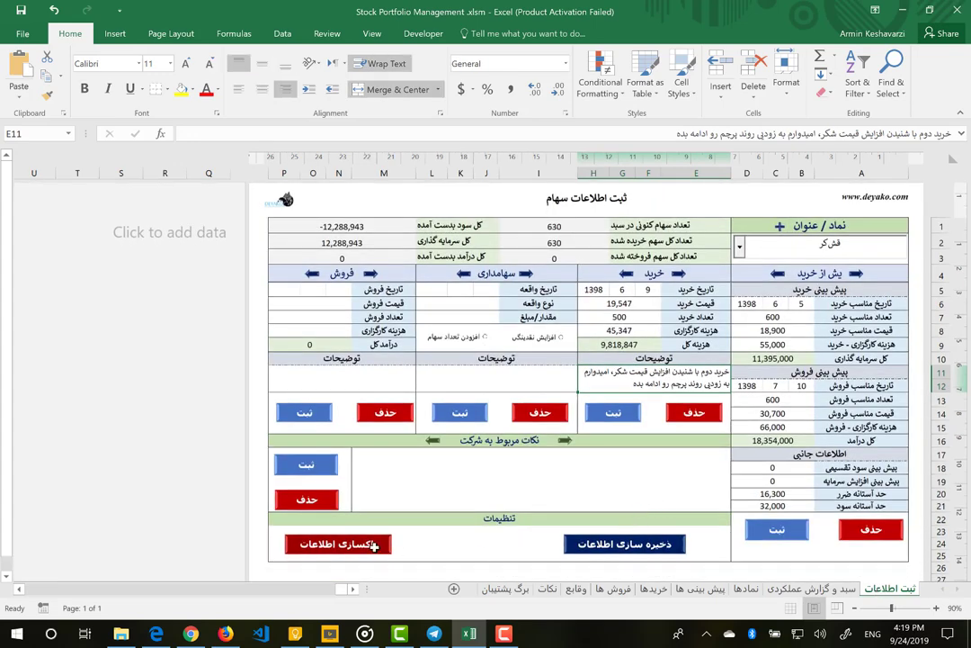
scroll(387, 545, "up", 1)
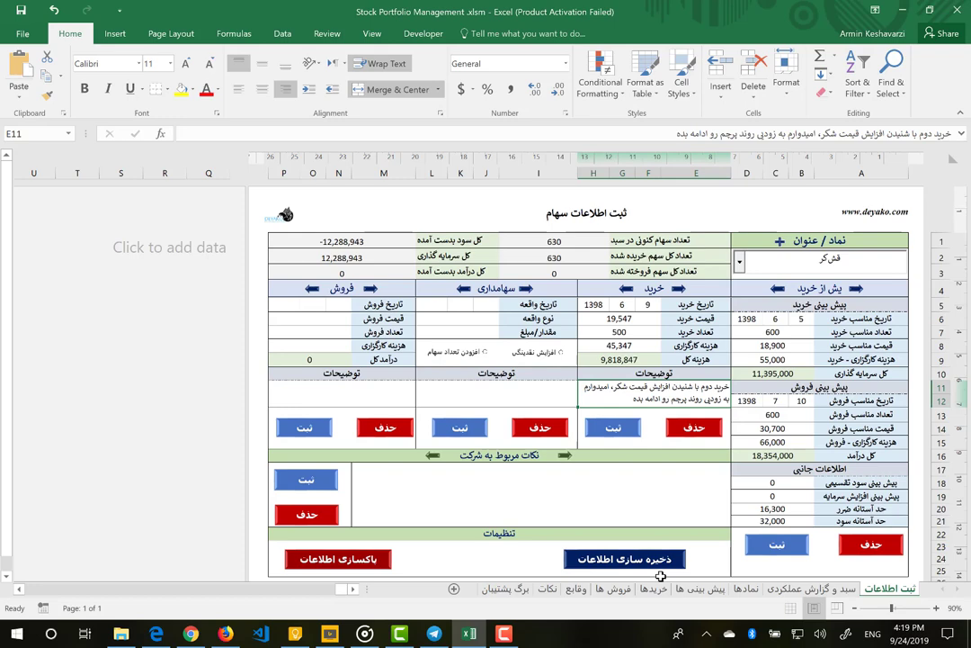
left_click(642, 565)
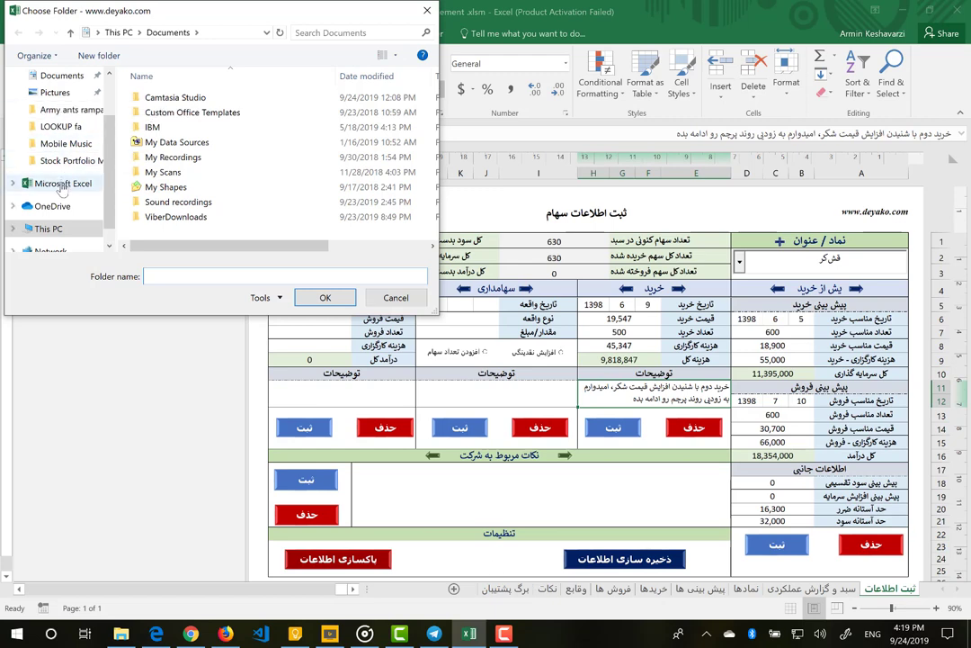
left_click(378, 298)
left_click(510, 362)
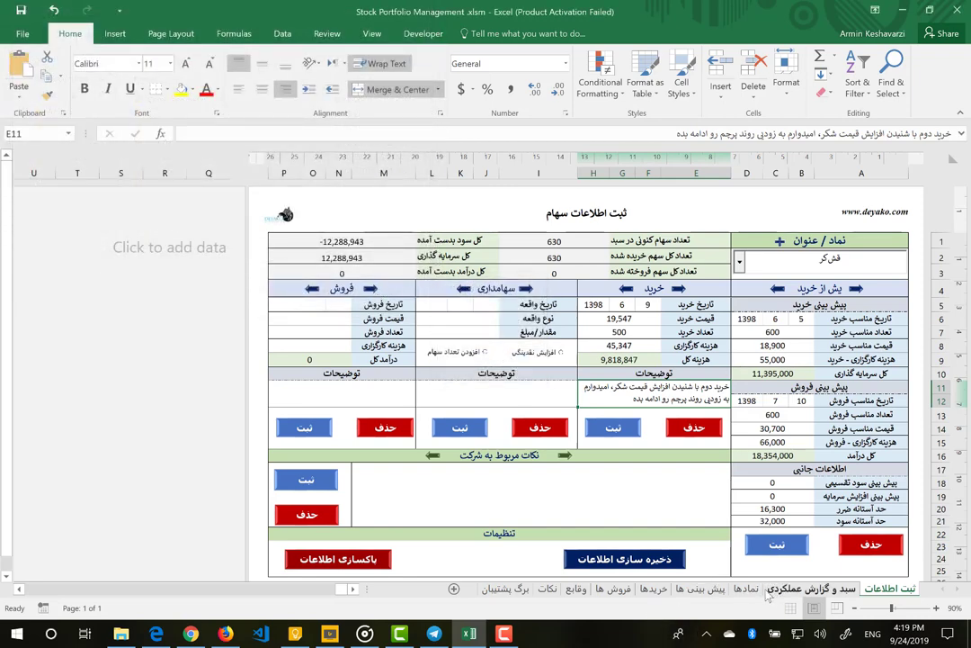
left_click(711, 589)
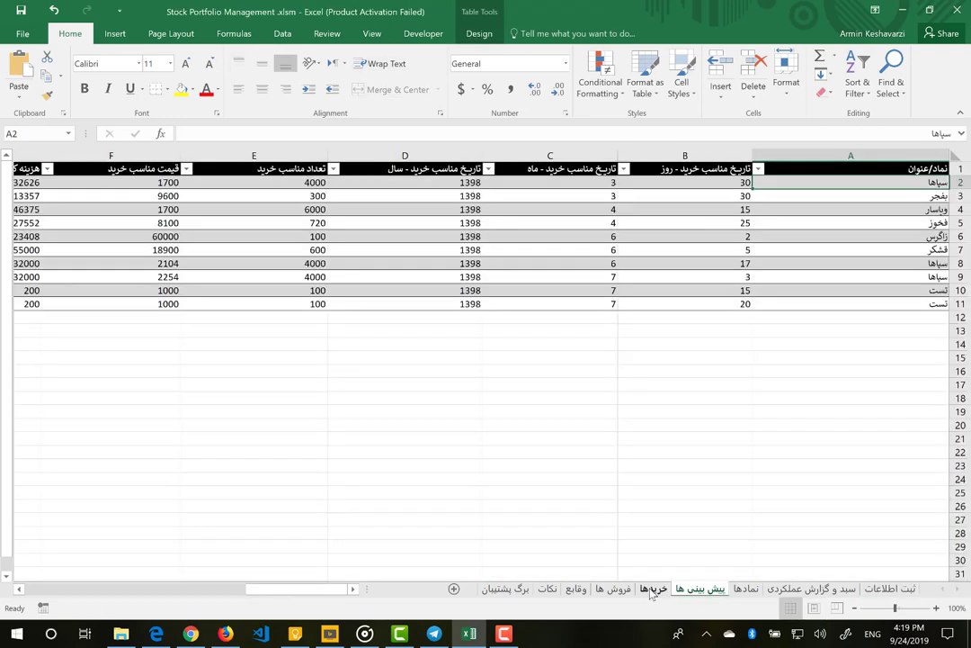
left_click(654, 590)
left_click(617, 589)
left_click(575, 589)
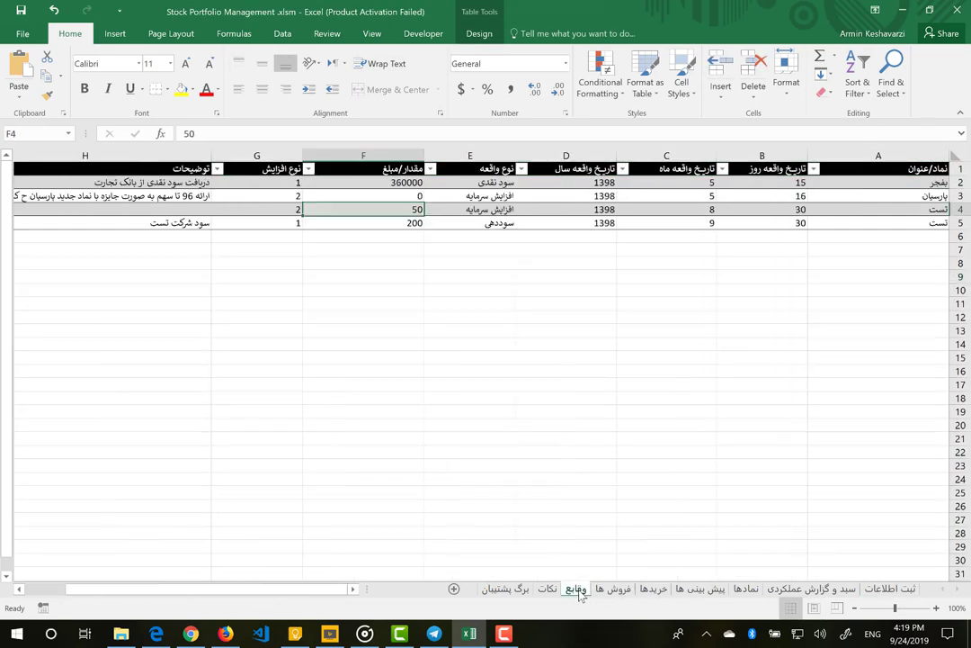
left_click(553, 590)
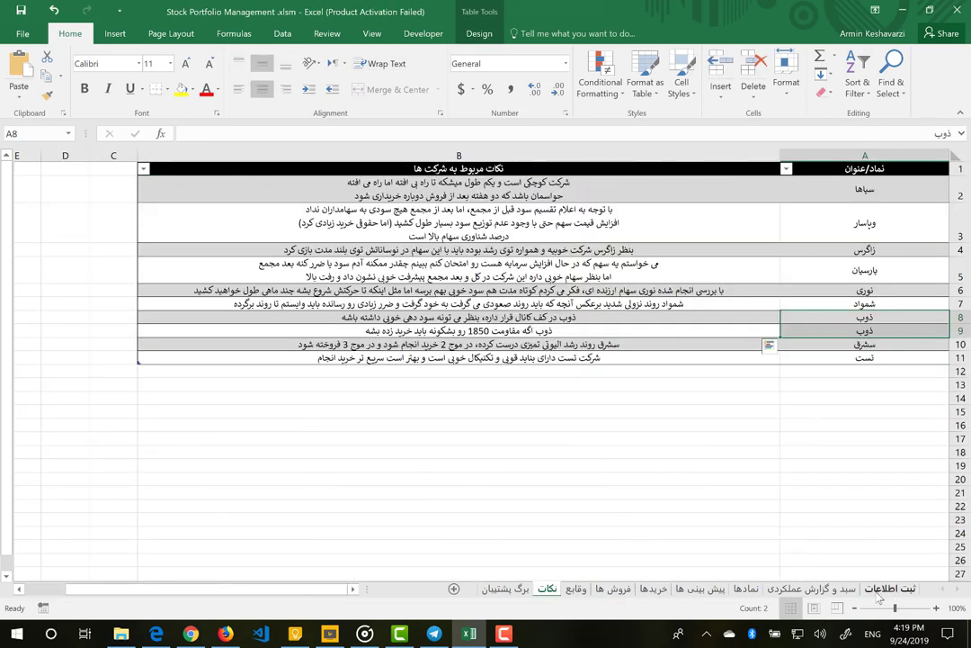
left_click(886, 589)
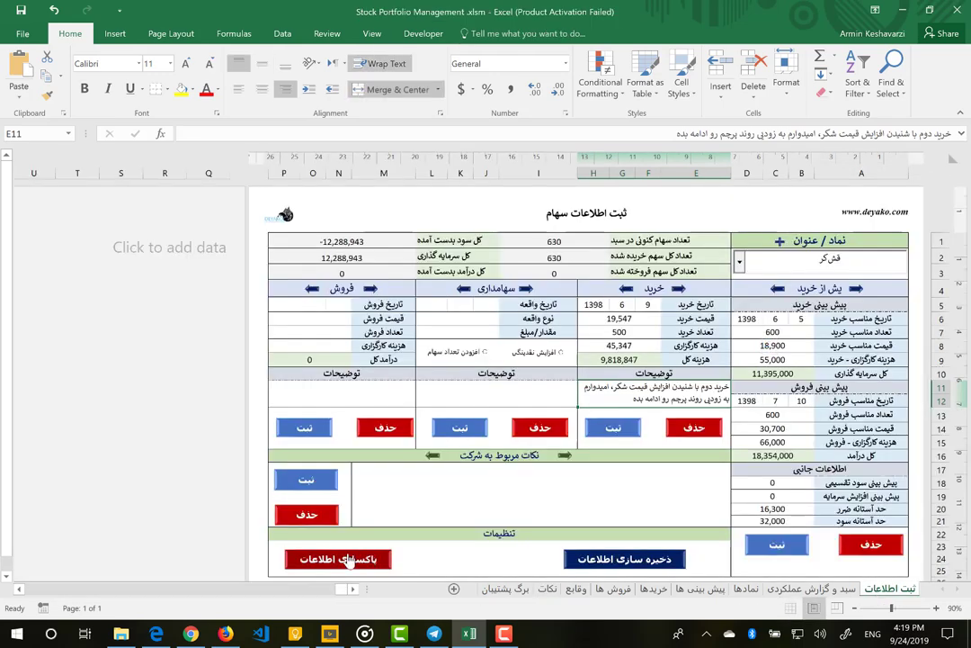
Clear all portfolio data with باکسازی اطلاعات, confirming Yes and acknowledging the Done! message.
left_click(348, 559)
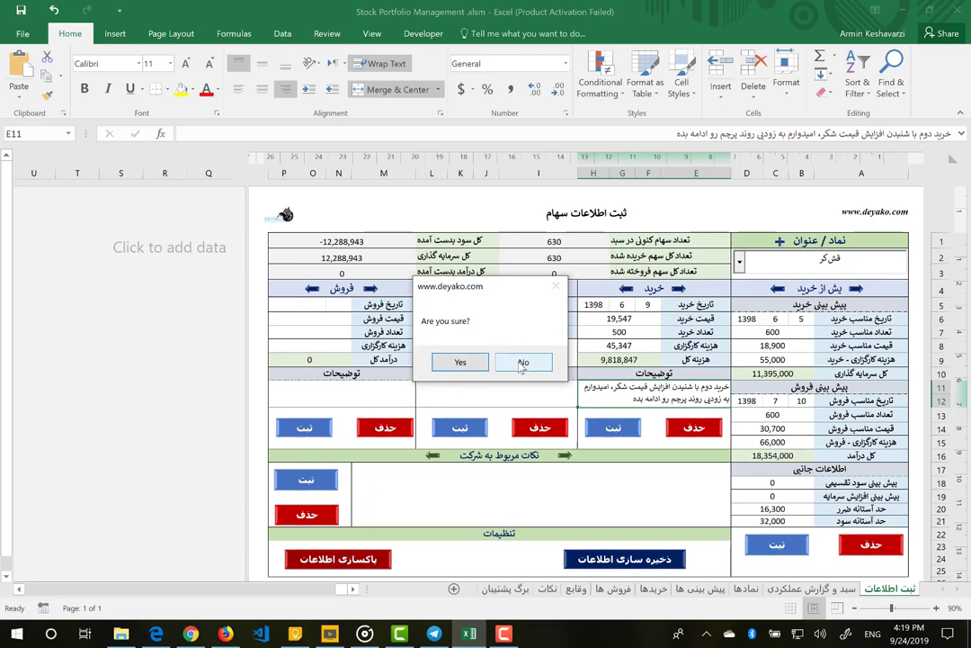
left_click(522, 364)
left_click(385, 429)
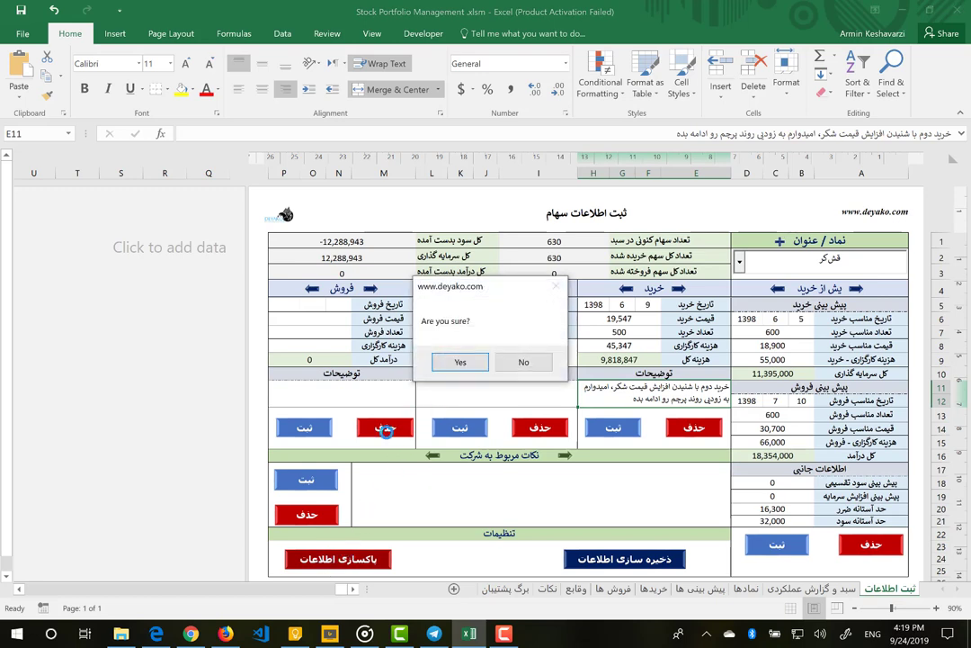
left_click(450, 361)
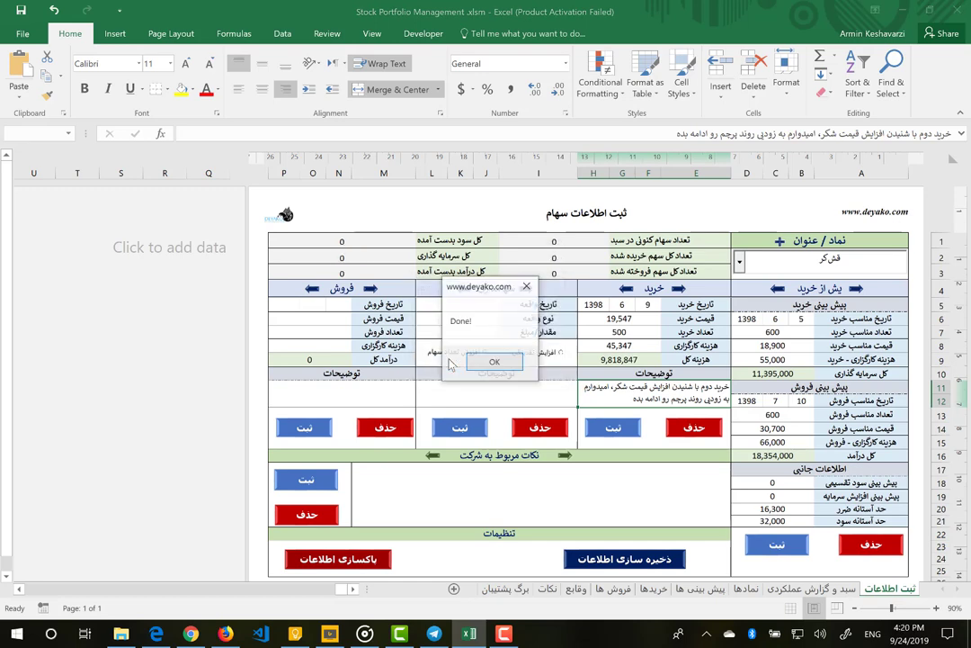
left_click(516, 360)
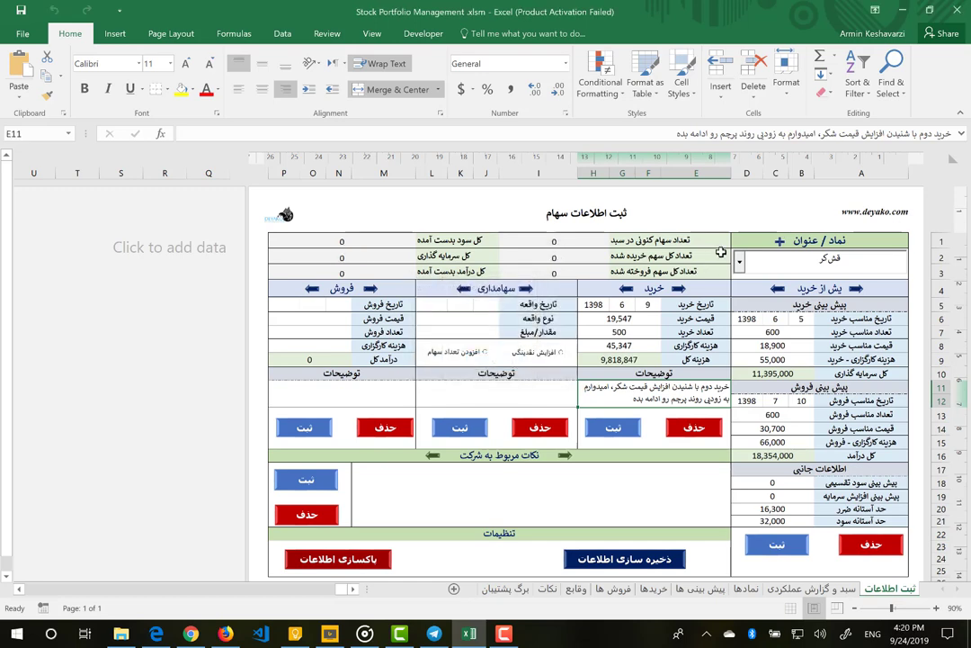
left_click(739, 261)
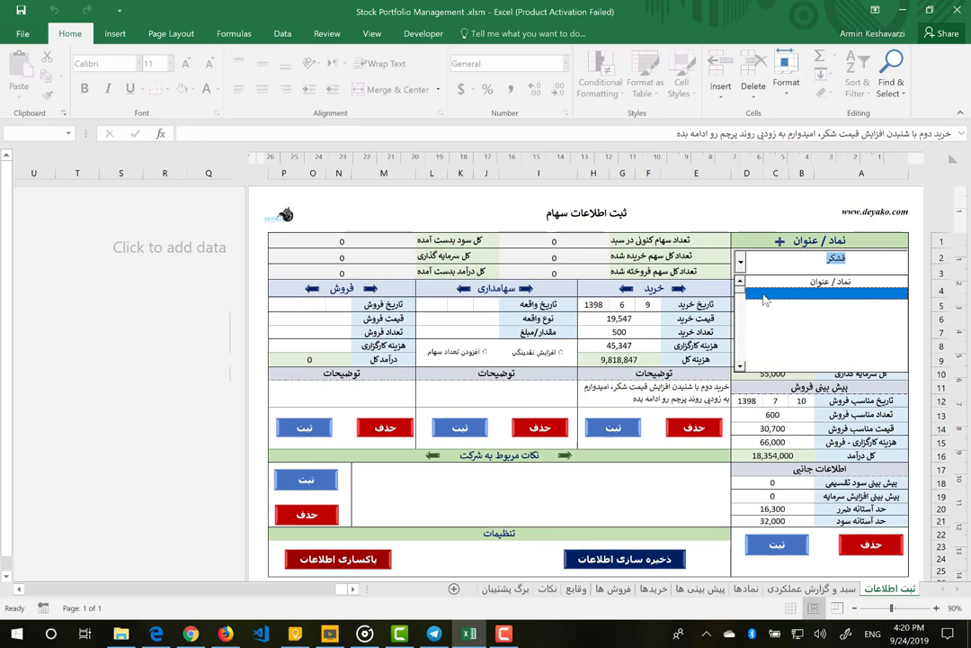
Empty the form and add the new stock symbol ddddd via the + button.
left_click(764, 300)
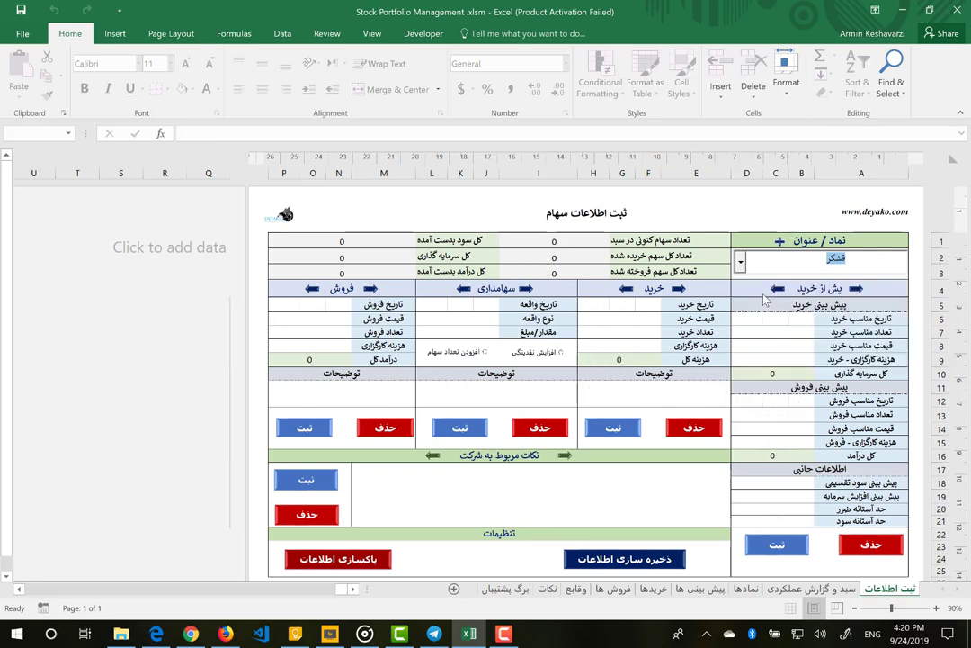
left_click(780, 242)
type("ddddd")
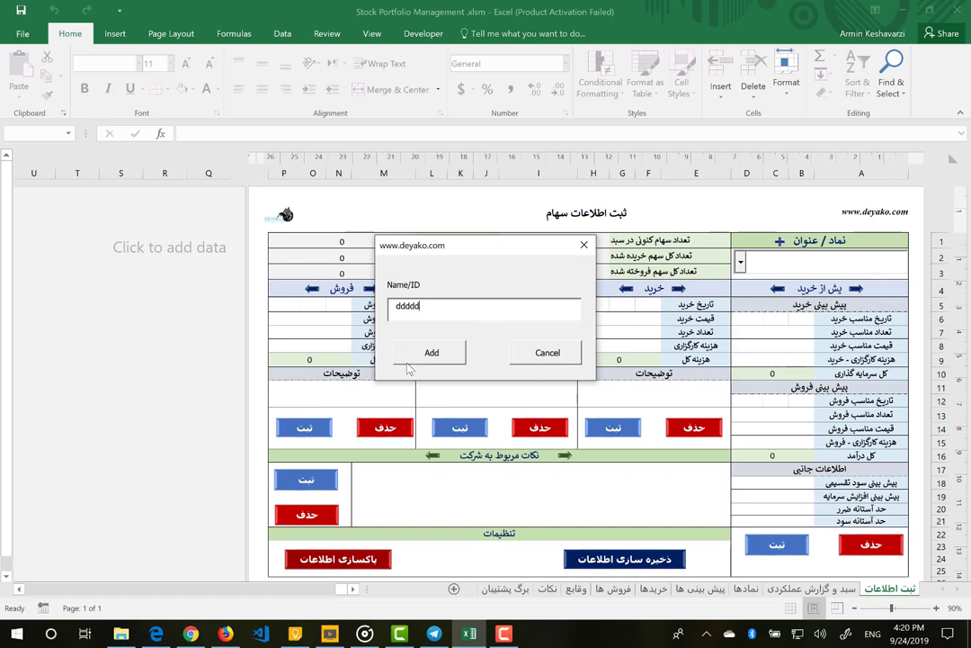
left_click(430, 352)
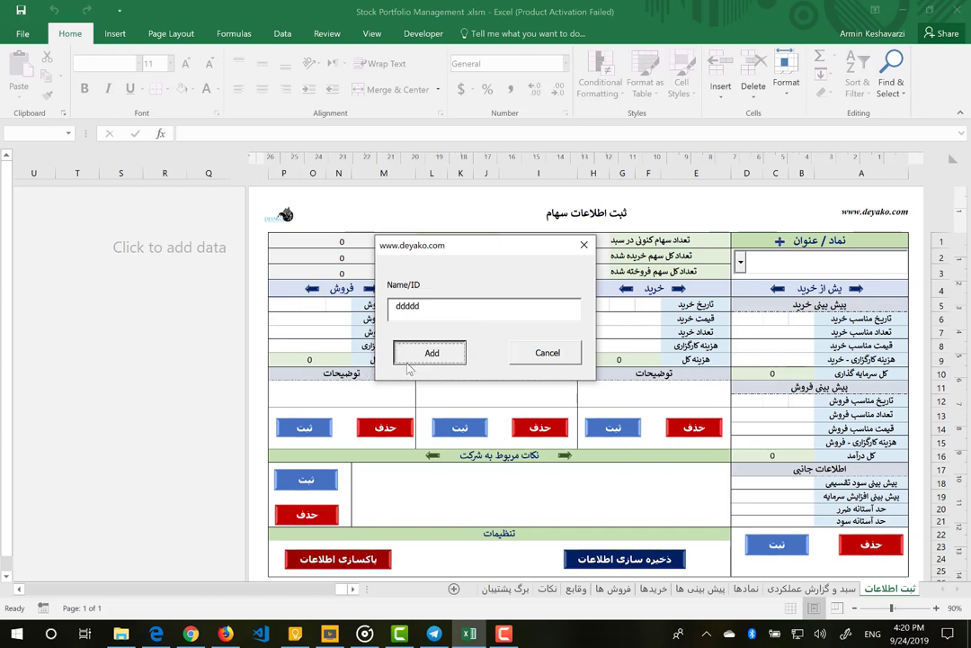
left_click(740, 262)
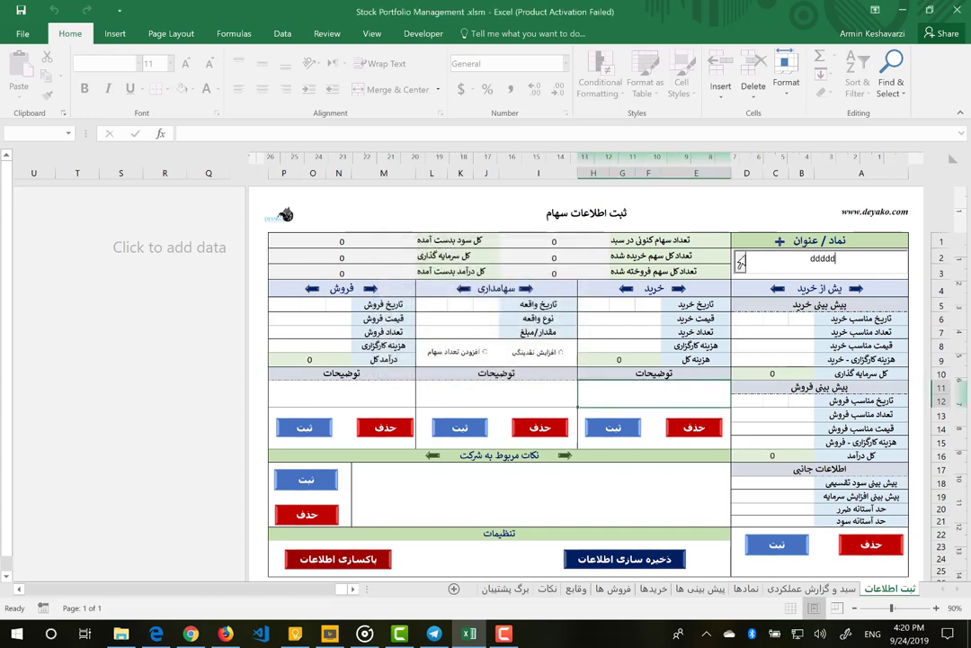
Select ddddd from the symbol combo box to load it into the entry form.
left_click(761, 327)
left_click(775, 319)
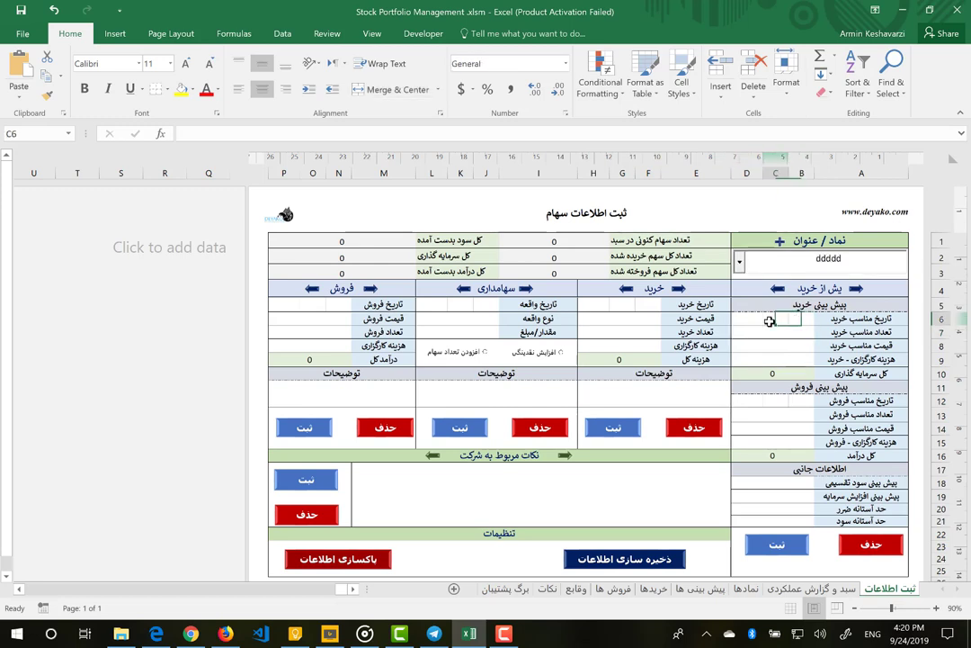
left_click(740, 261)
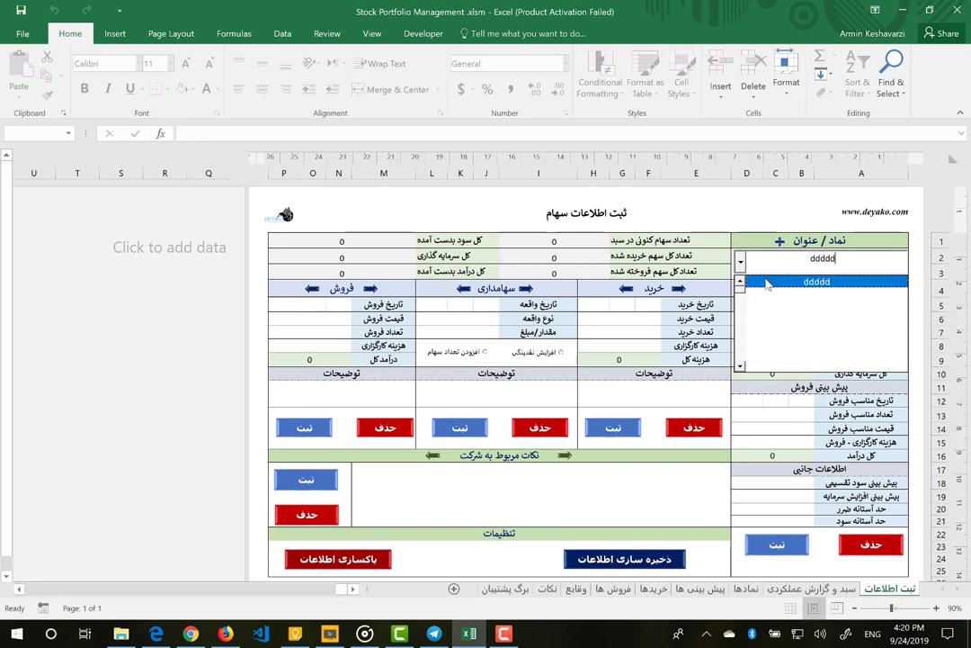
left_click(802, 321)
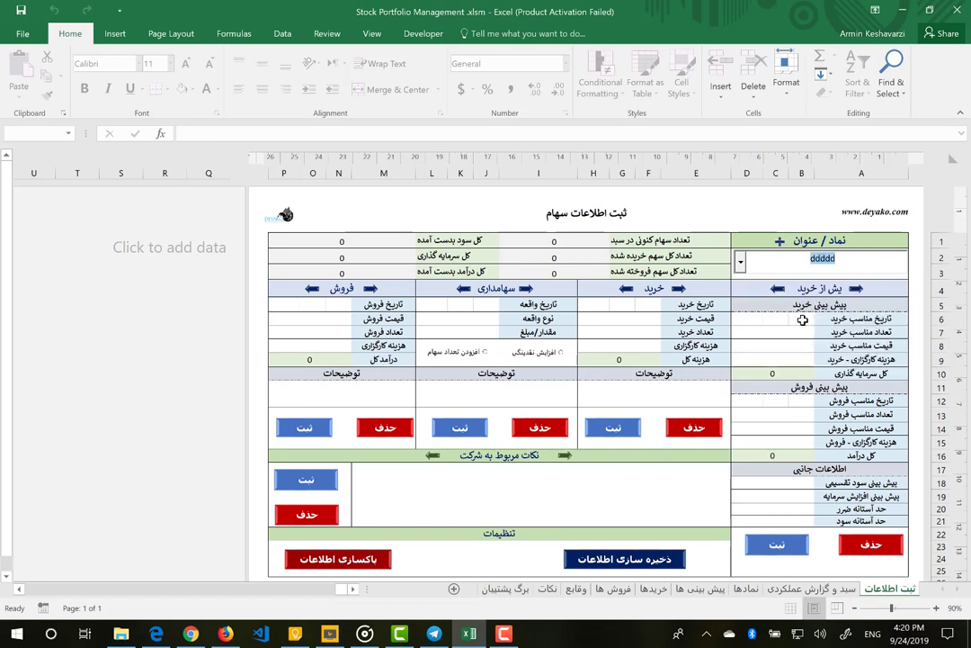
left_click(802, 322)
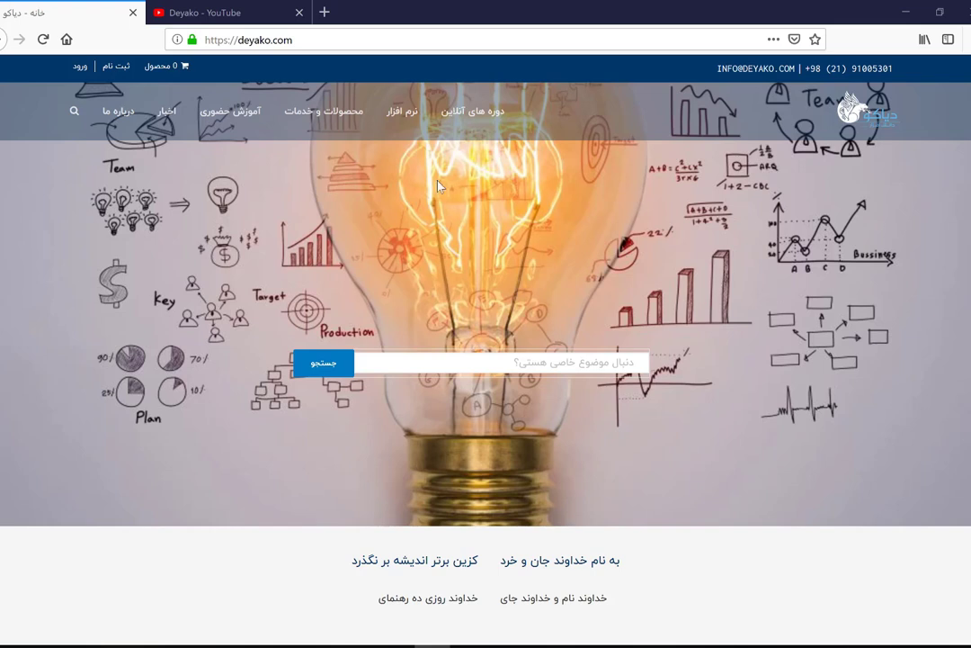
Switch to the Deyako - YouTube tab showing the channel page.
left_click(233, 13)
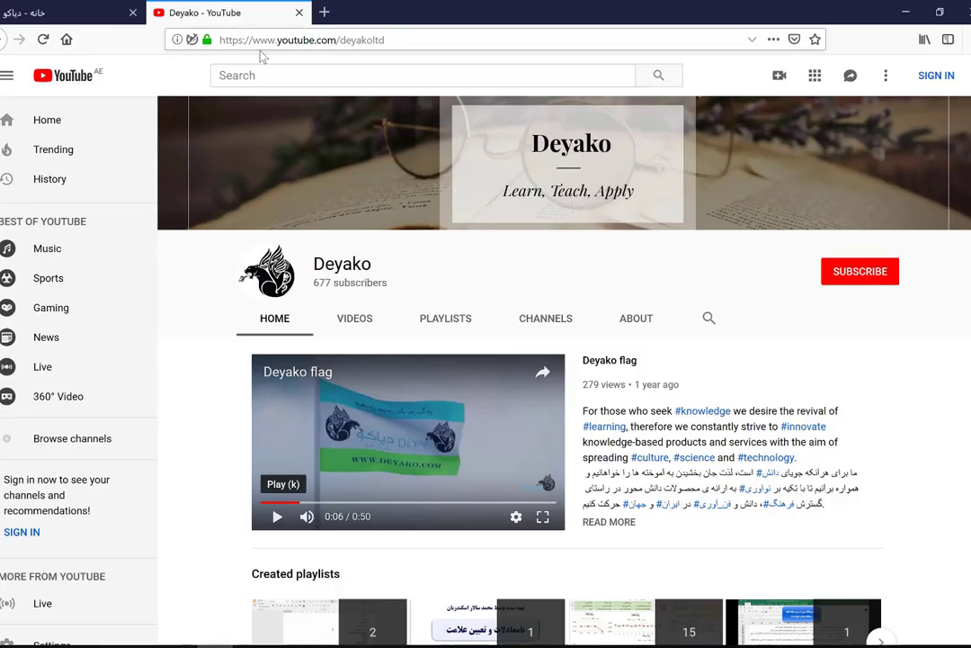